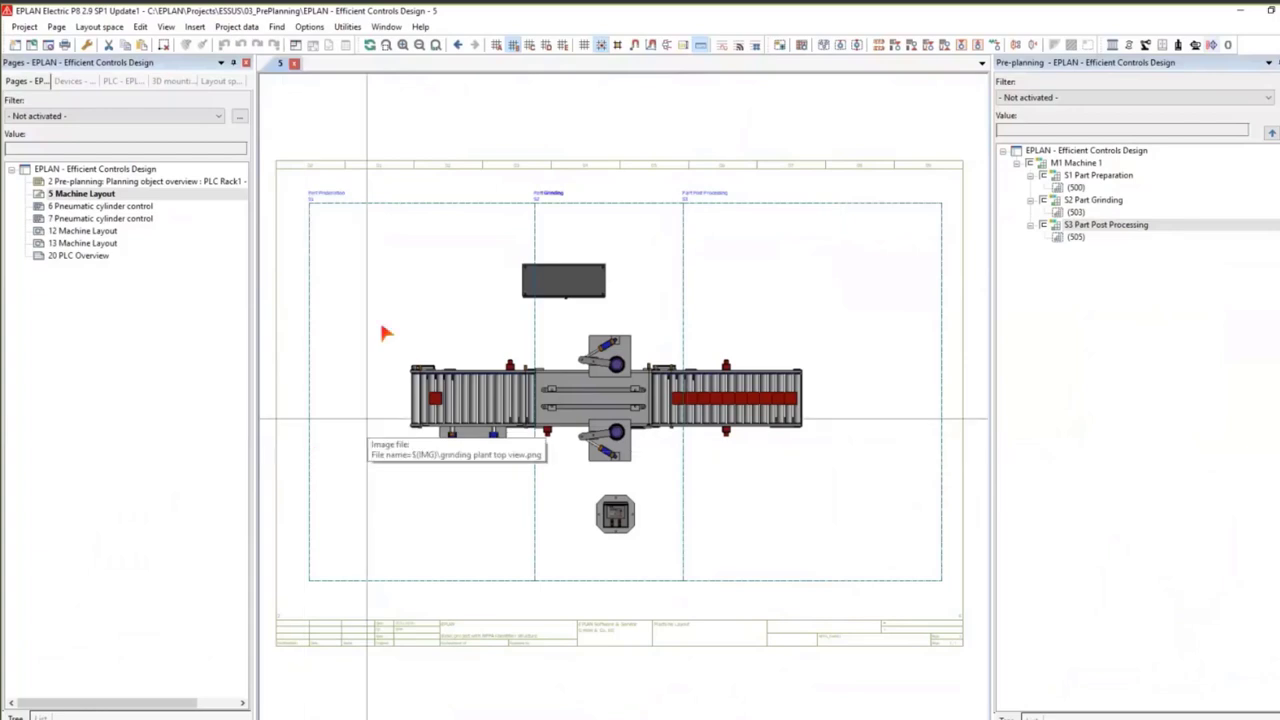
click(379, 318)
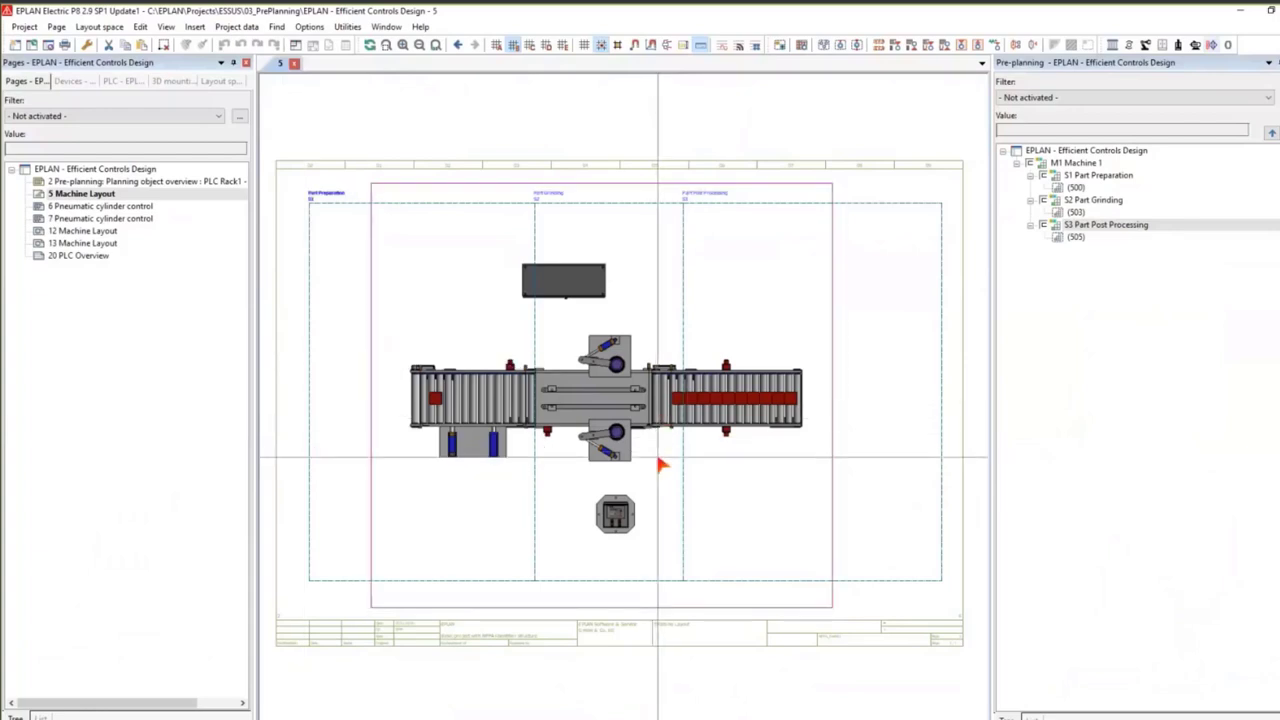
click(660, 464)
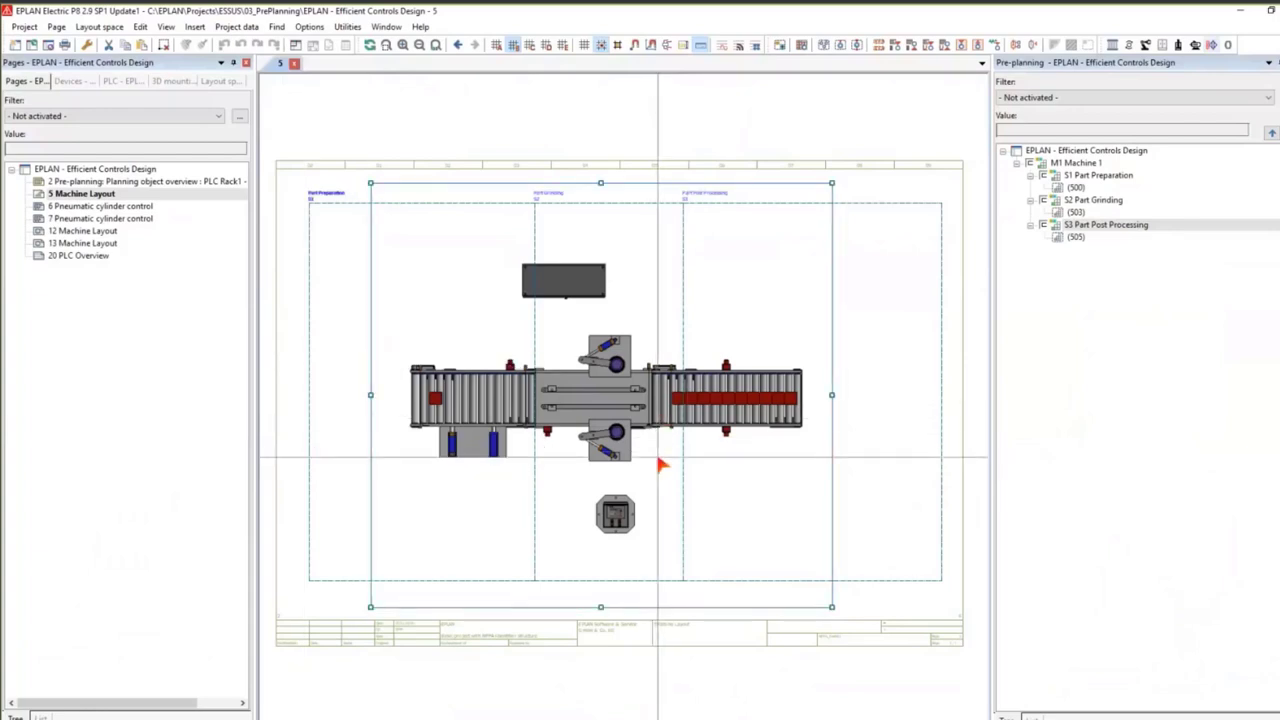
click(99, 27)
mouse_move(56, 27)
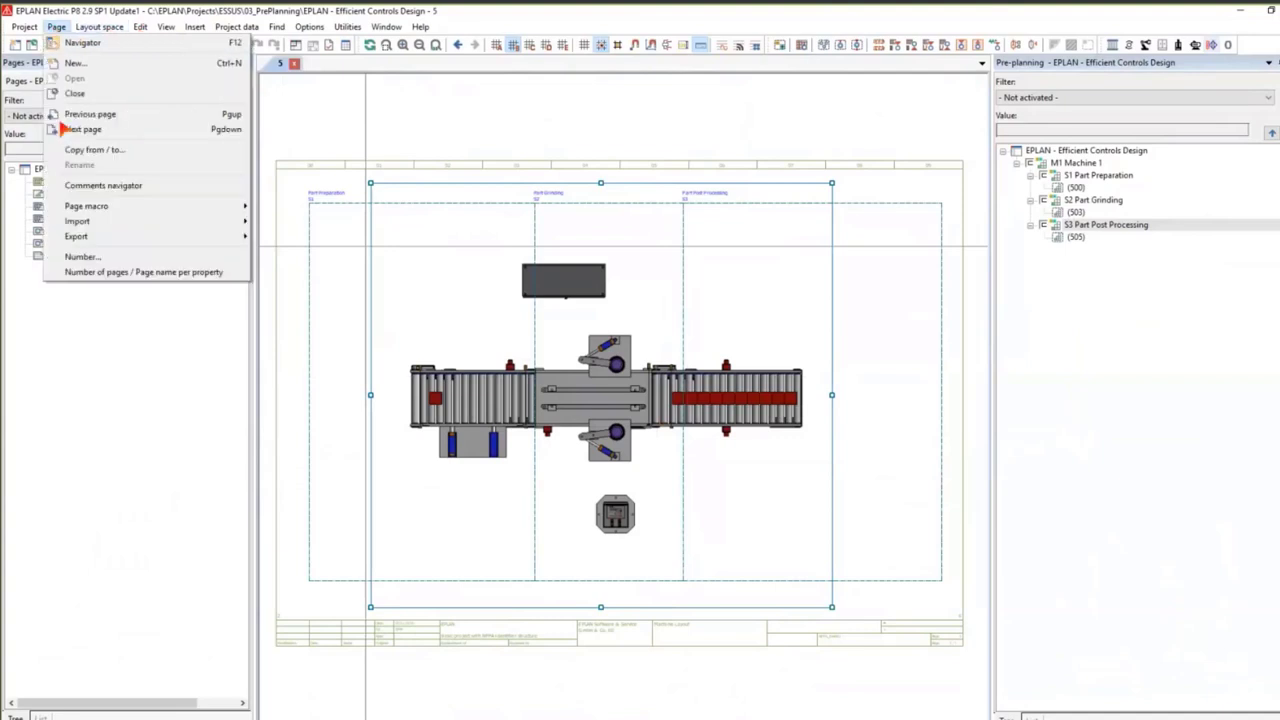
mouse_move(82, 222)
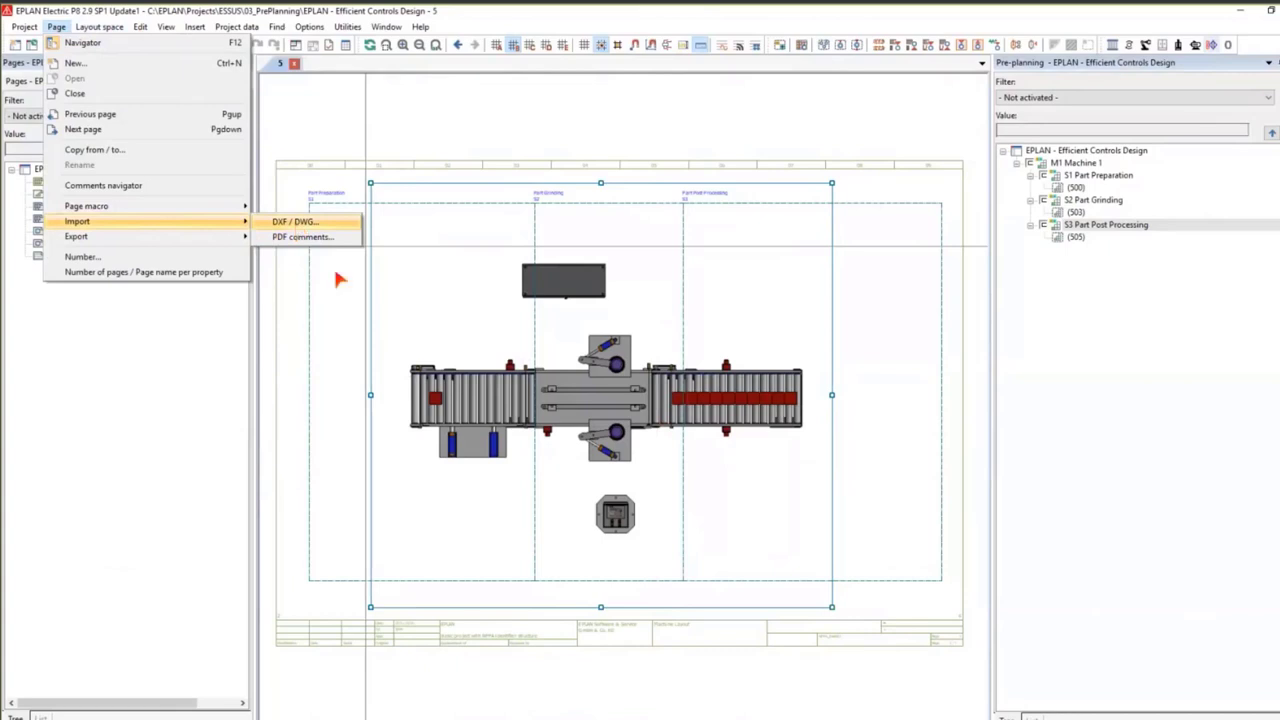
click(443, 388)
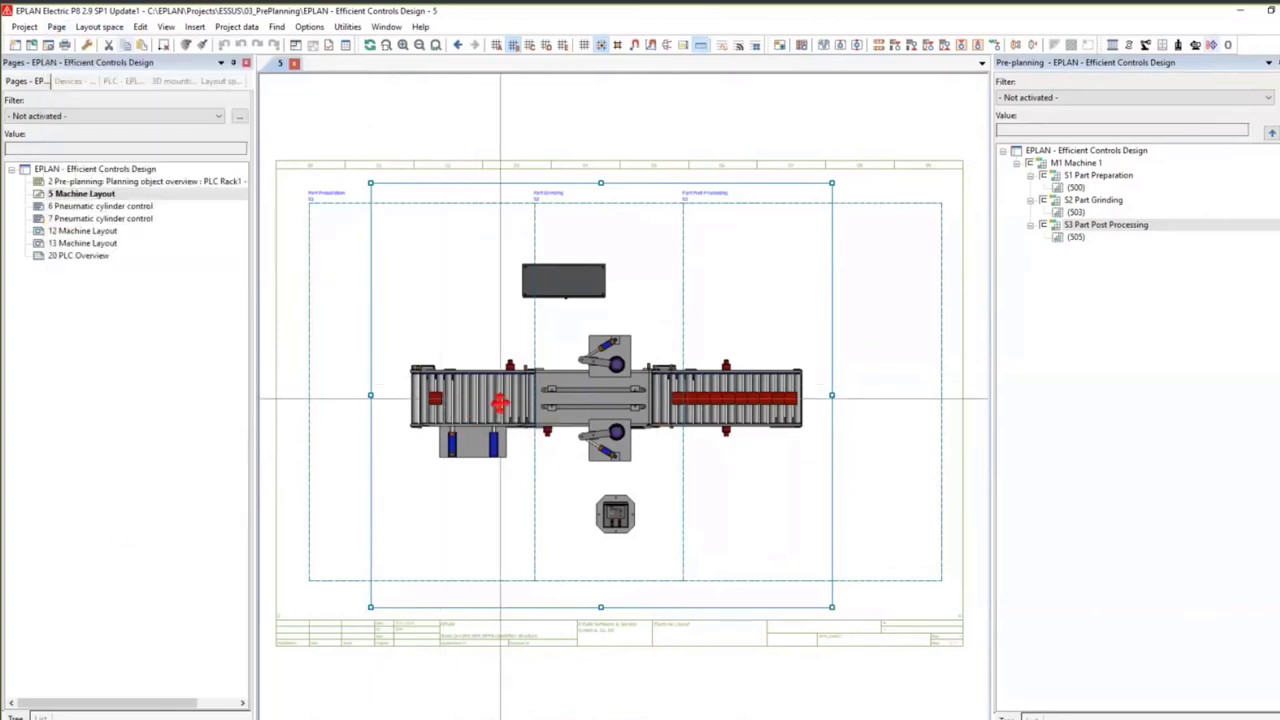
click(308, 27)
click(330, 205)
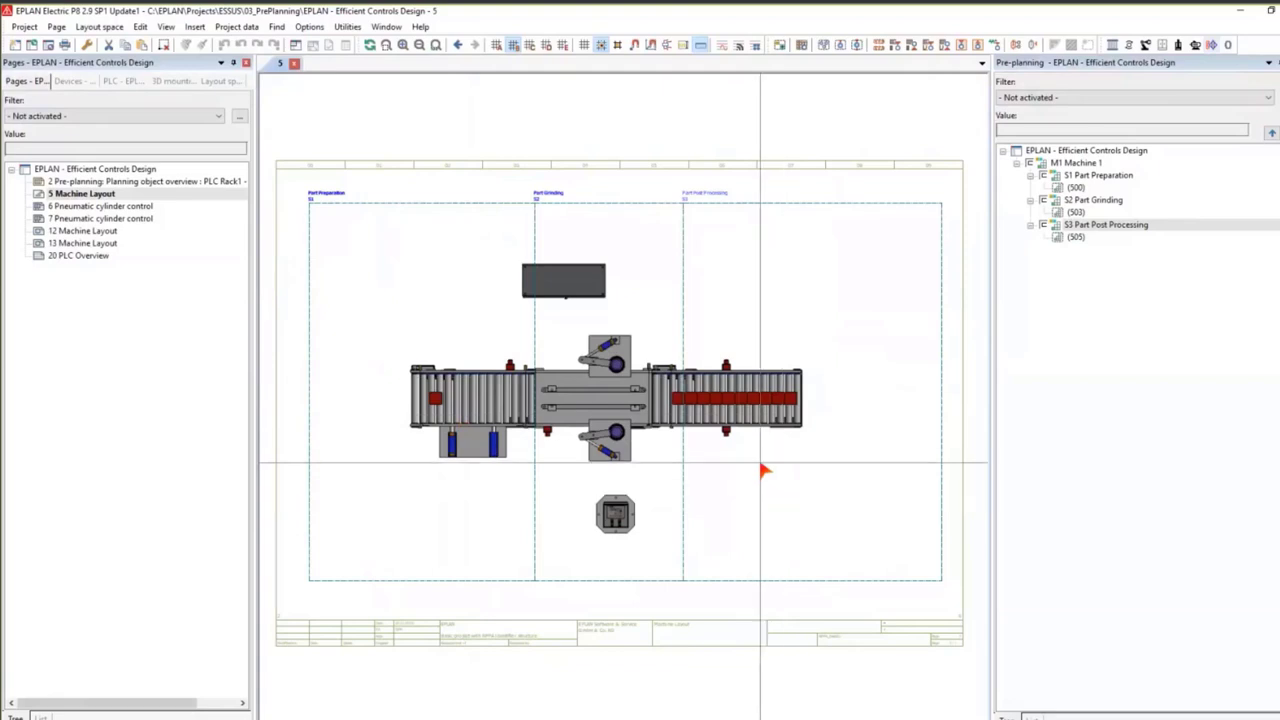
Place a motor actuator above the start of the conveyor in the Part Preparation area and assign it to S1 Part Preparation.
click(1194, 46)
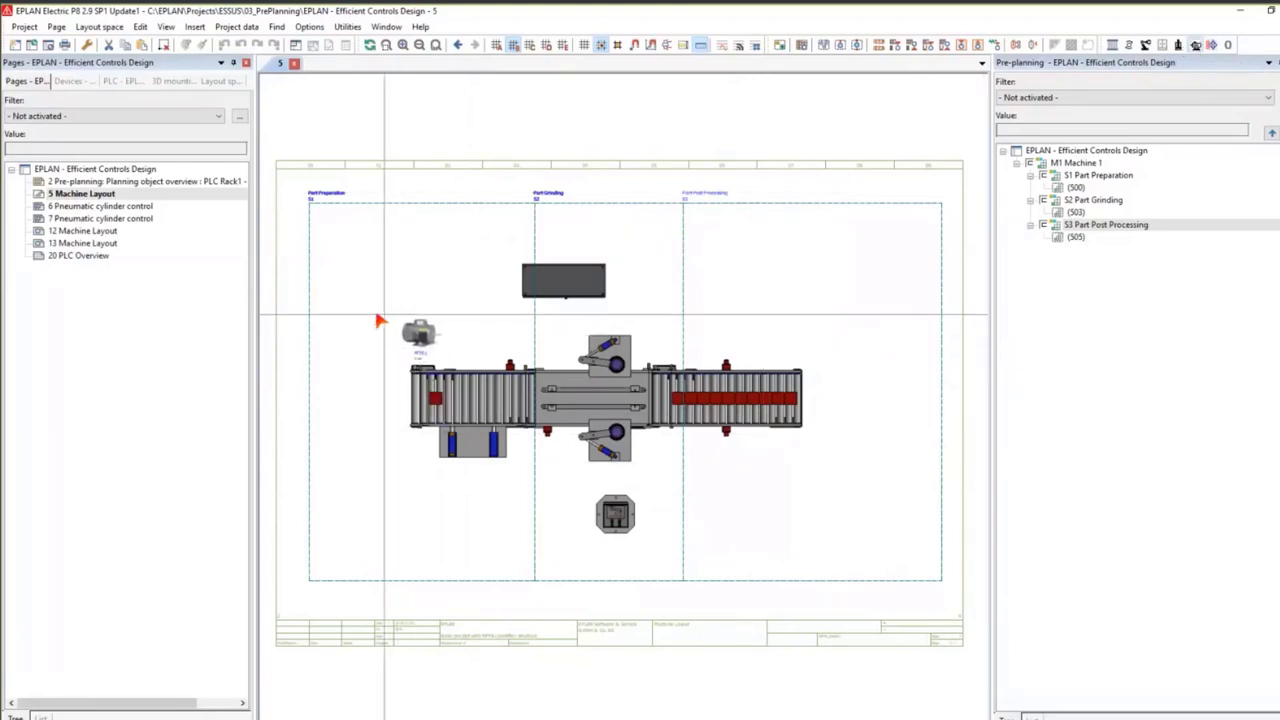
click(380, 350)
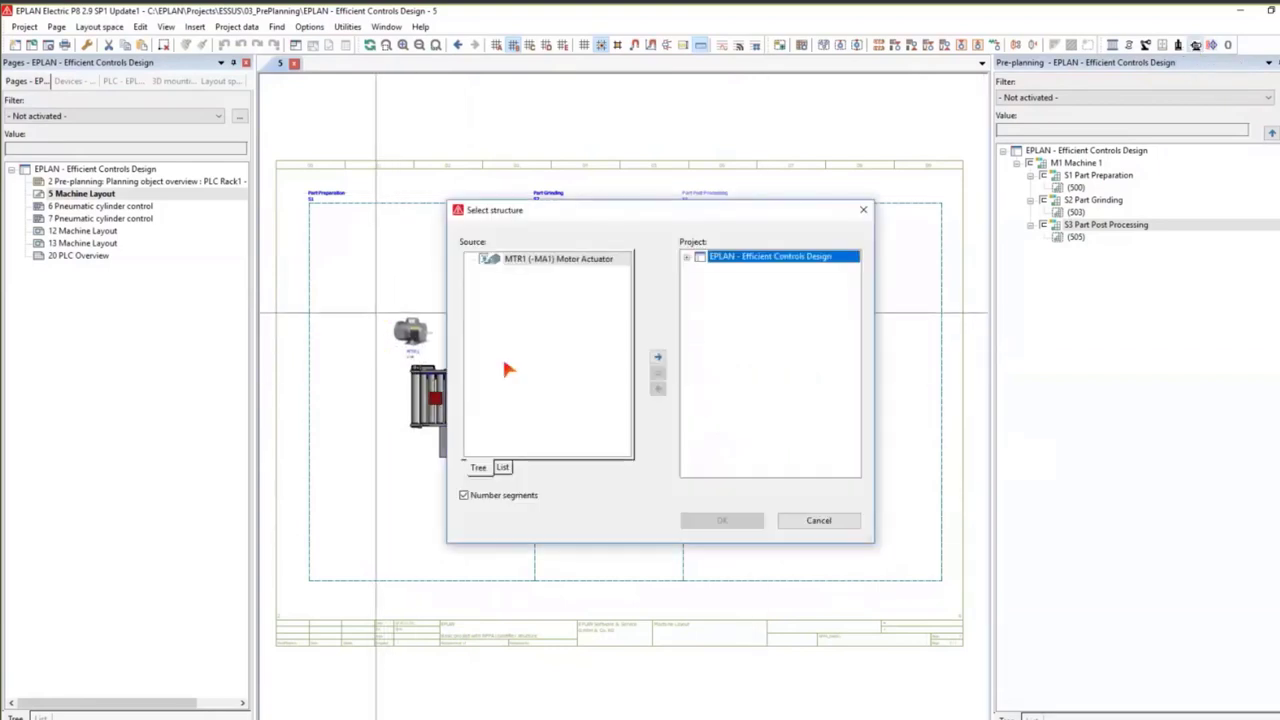
click(519, 262)
click(686, 257)
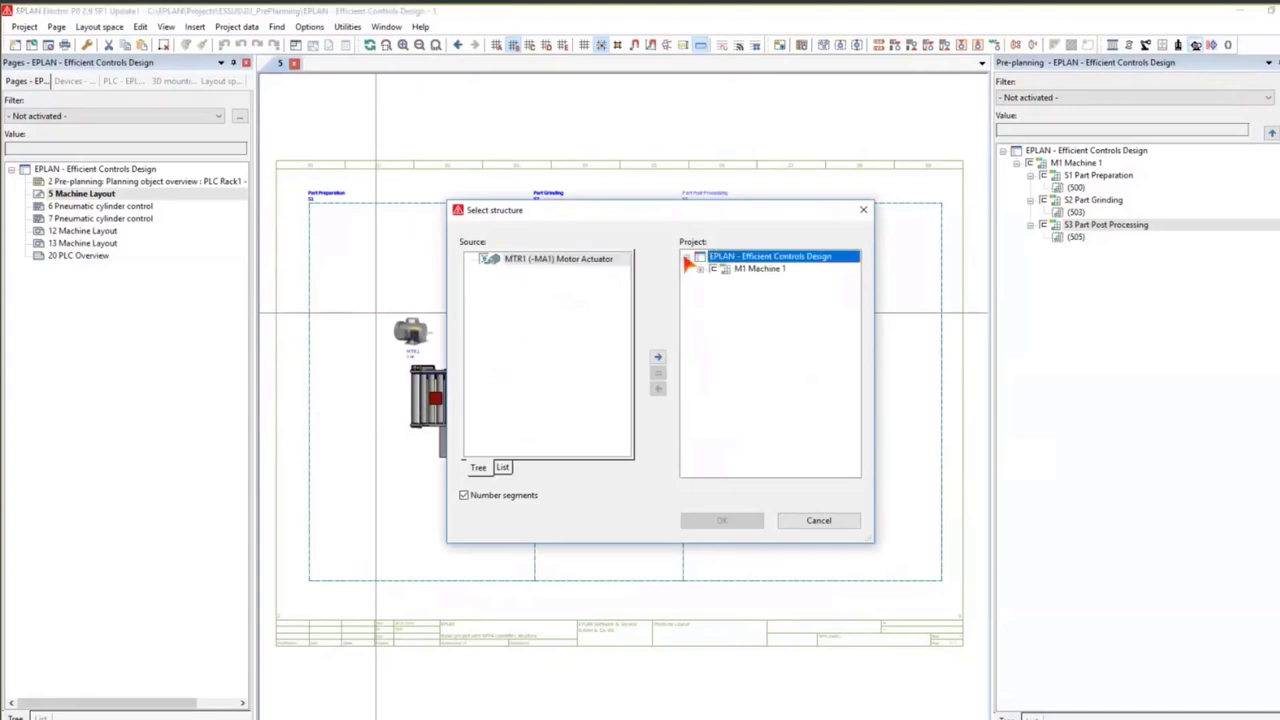
click(699, 269)
click(713, 281)
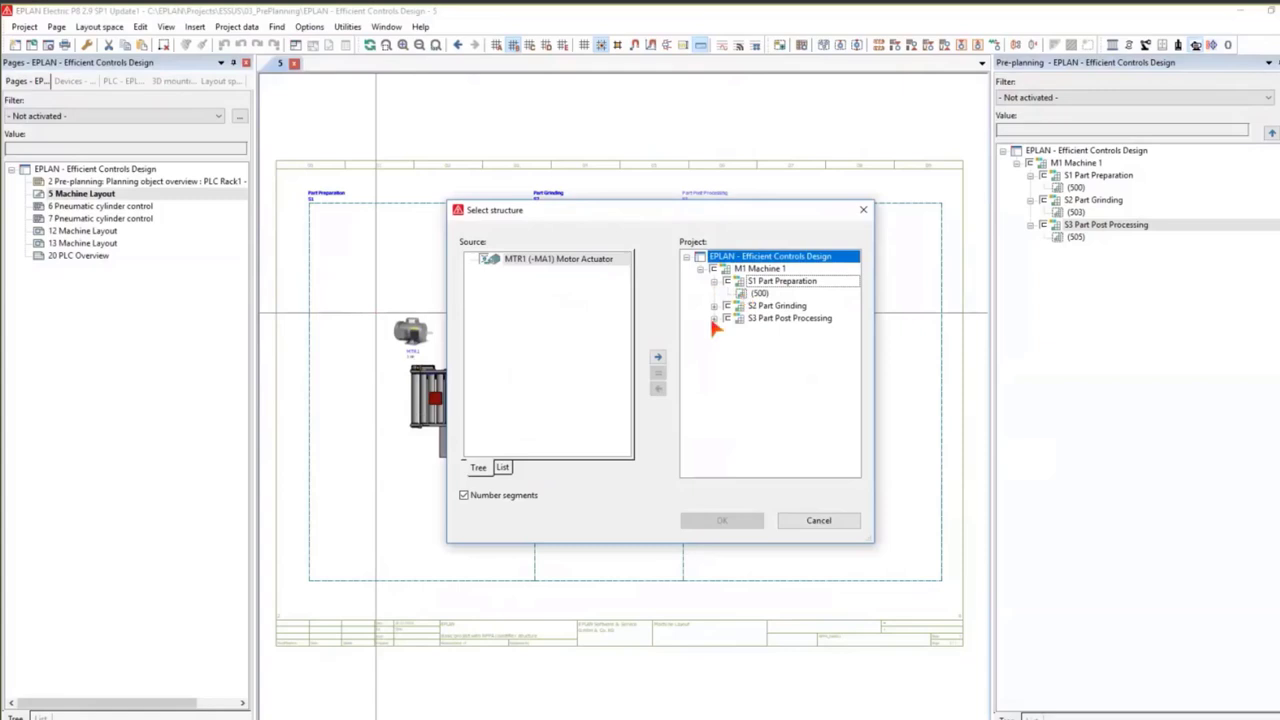
click(657, 357)
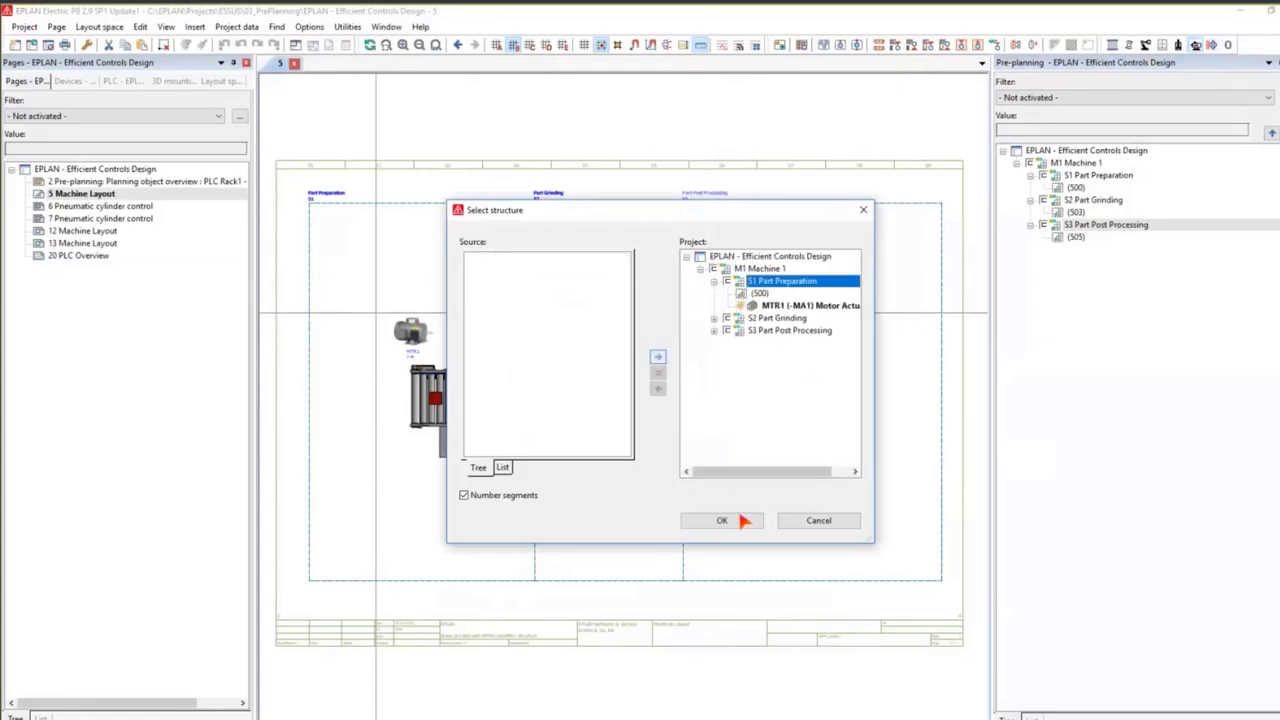
click(721, 520)
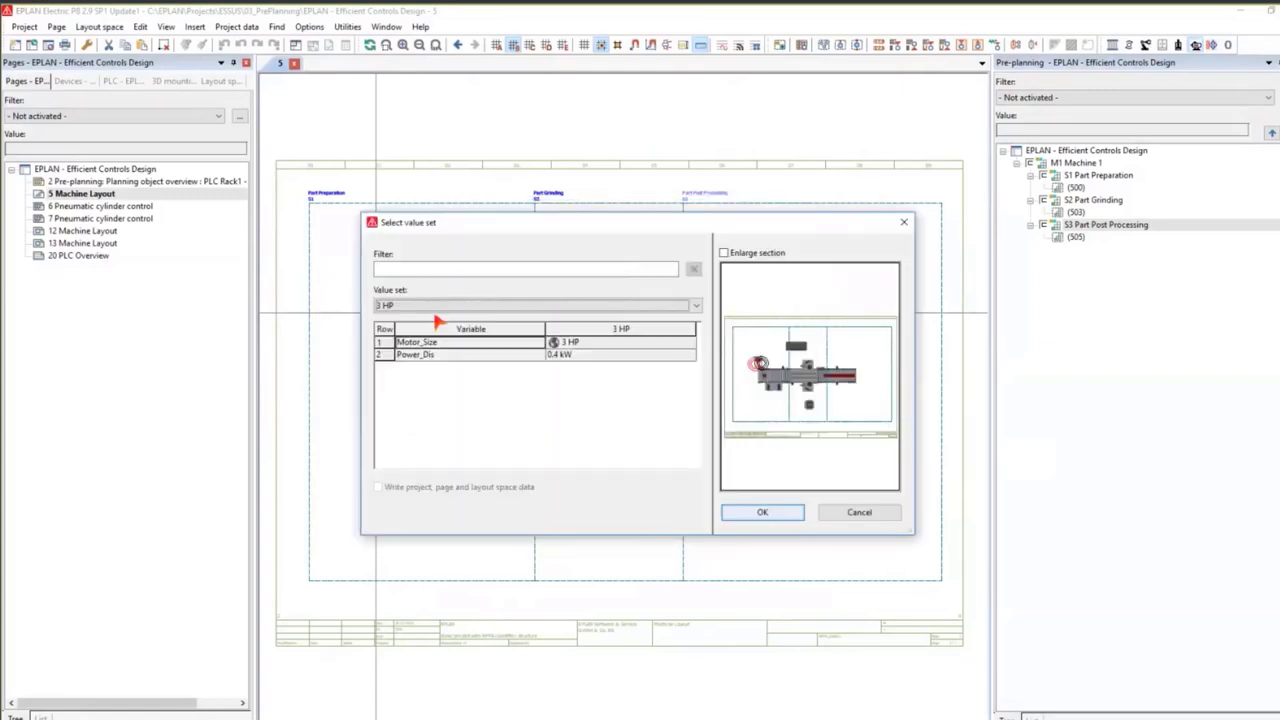
Choose the 2 HP value set for the motor in the Part Preparation area.
click(443, 309)
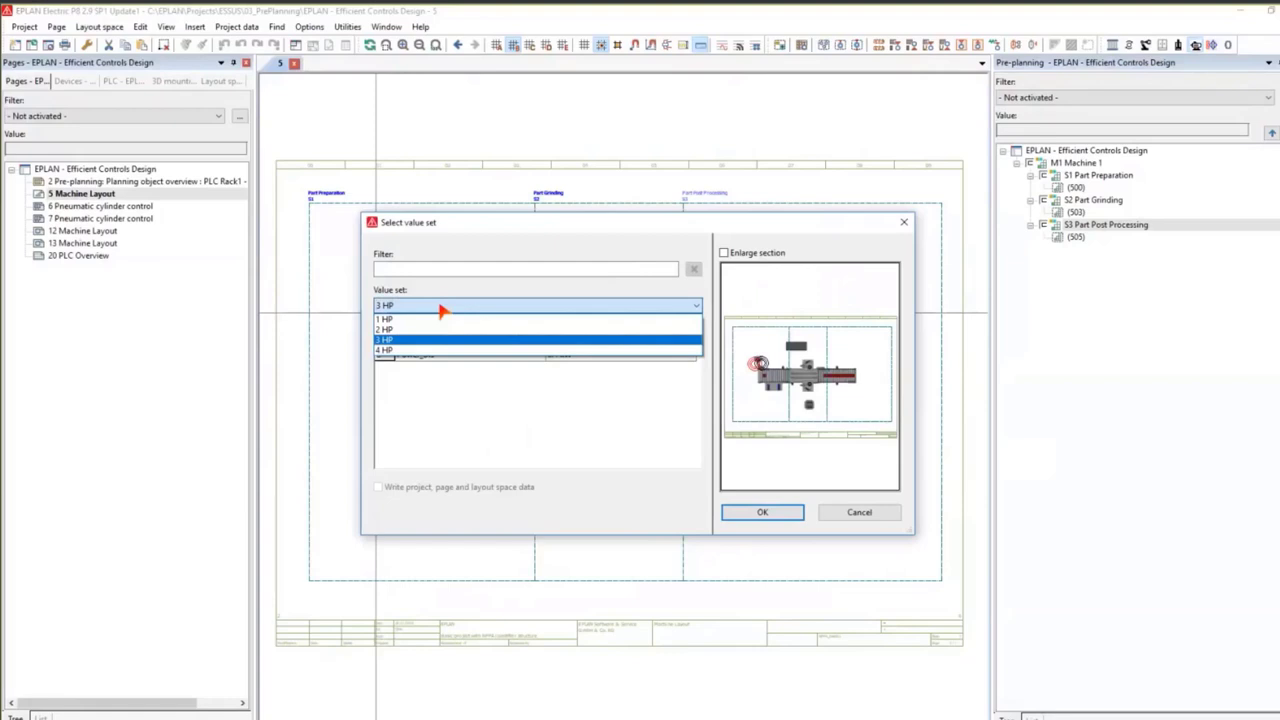
click(391, 330)
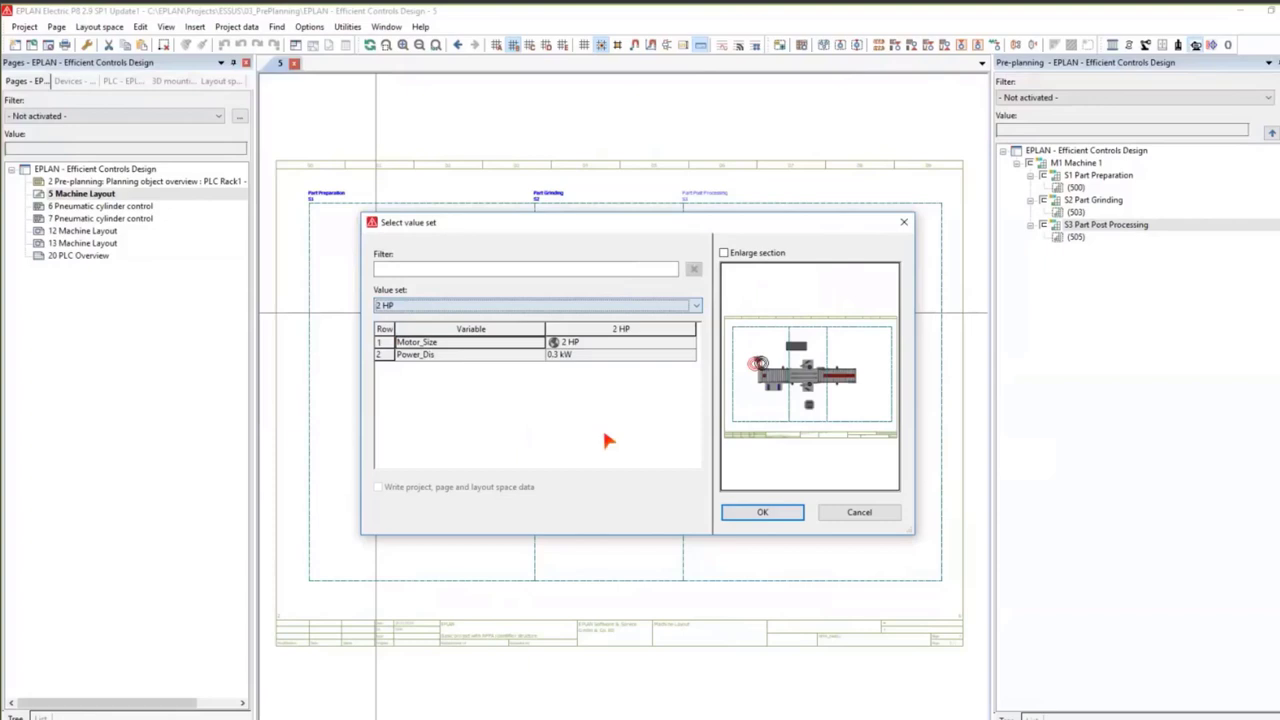
click(788, 516)
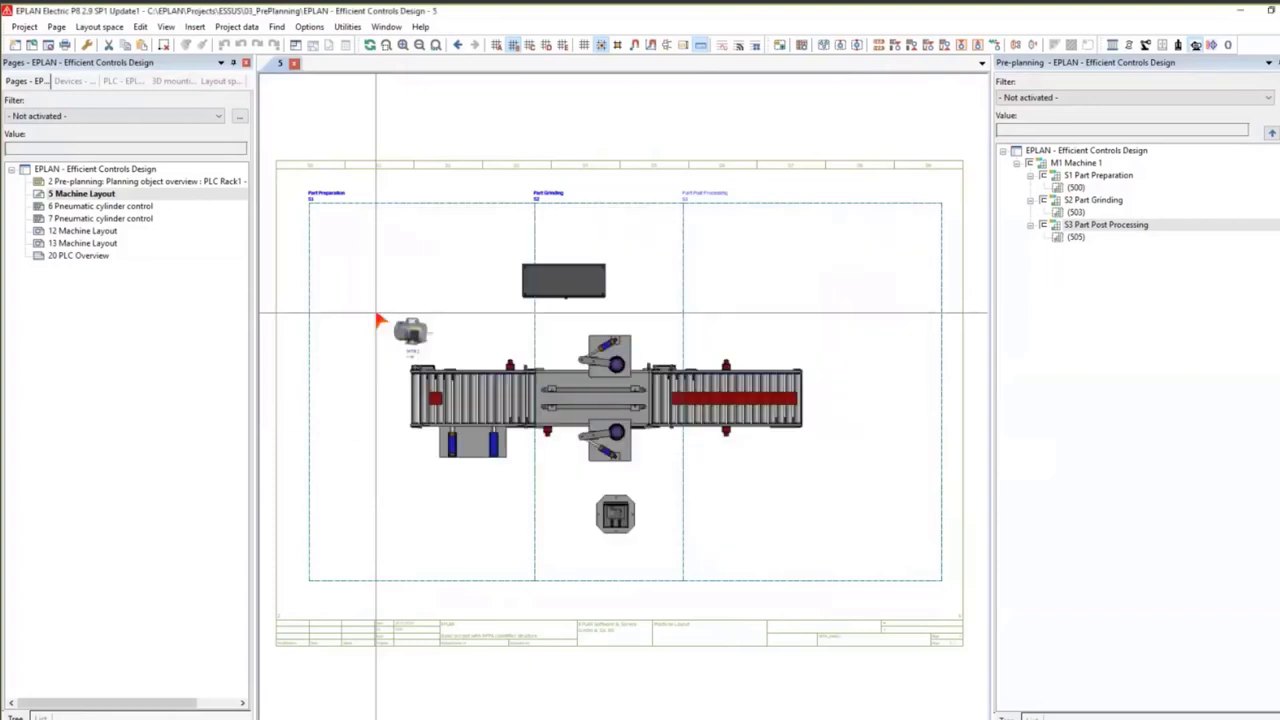
click(360, 396)
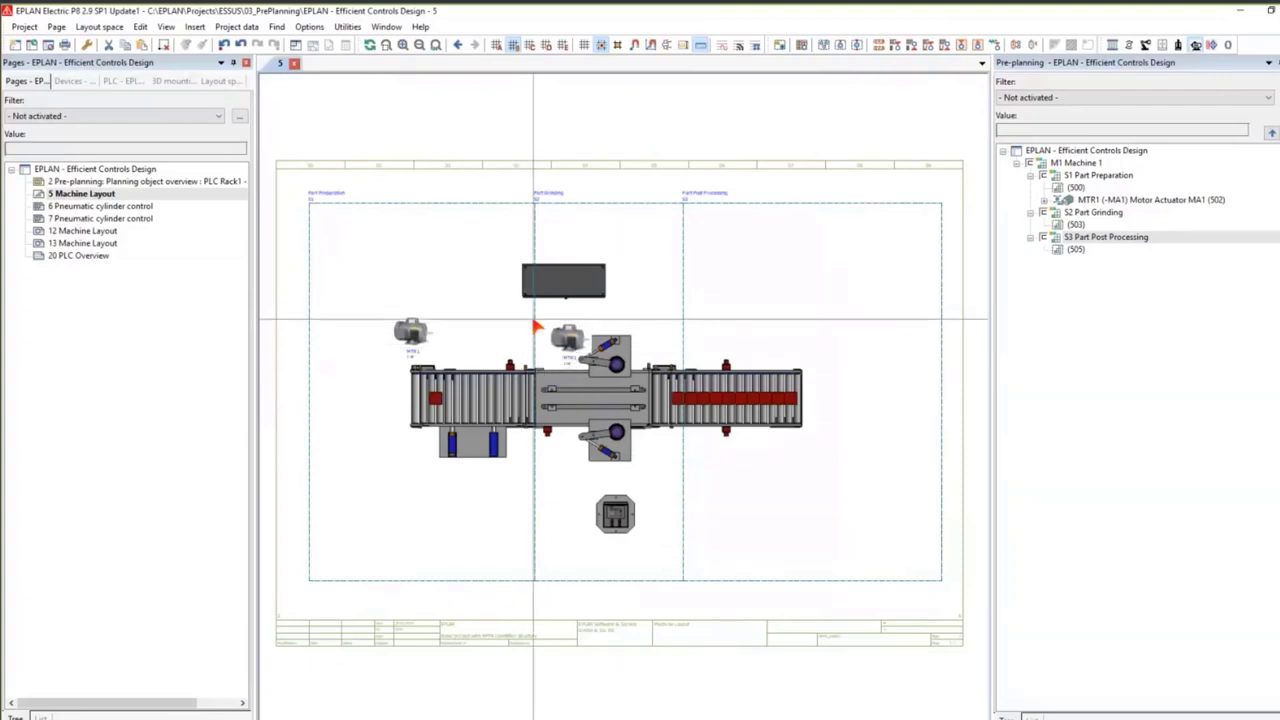
Place a second motor actuator above the conveyor in the Part Grinding area and assign it to S2 Part Grinding.
click(536, 424)
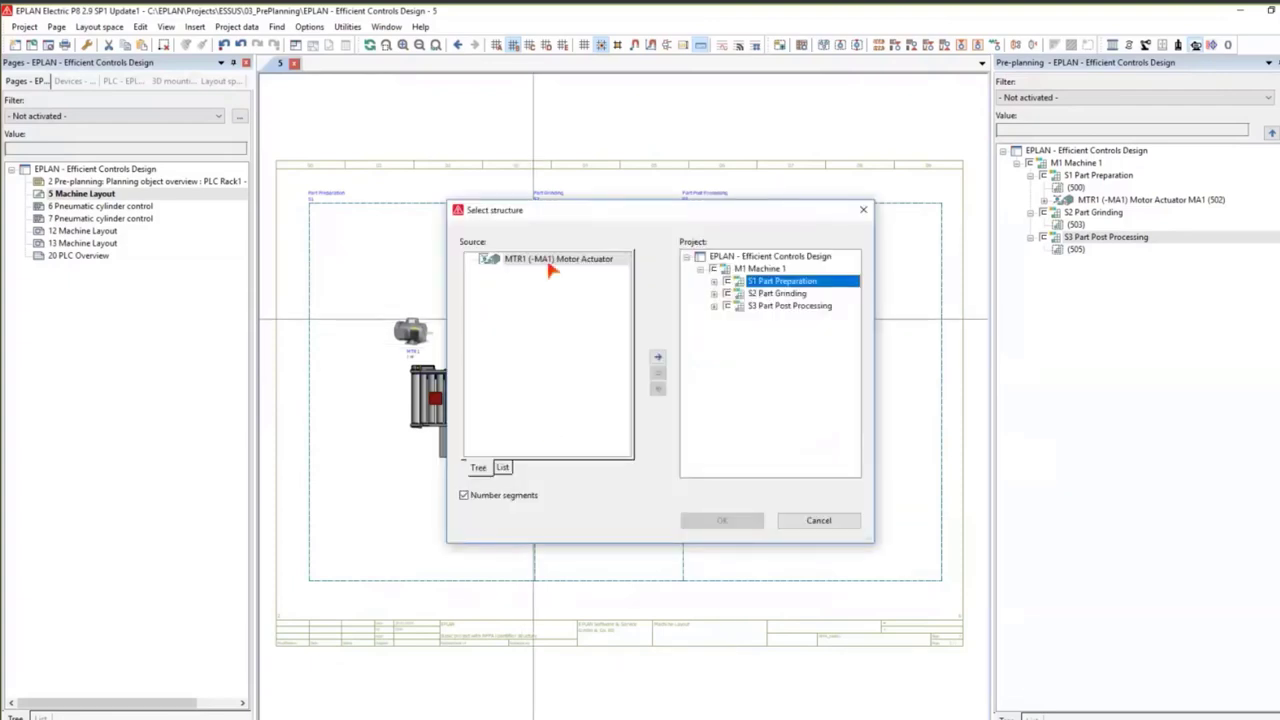
click(714, 293)
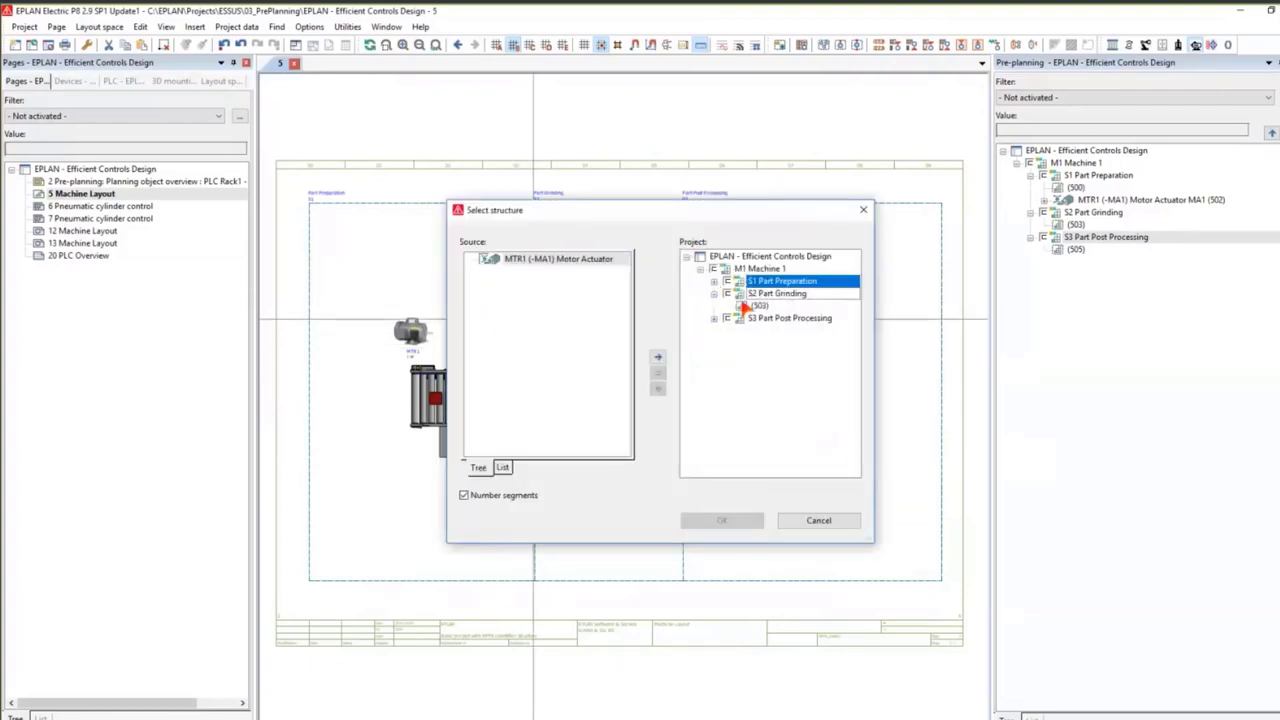
click(746, 296)
click(657, 356)
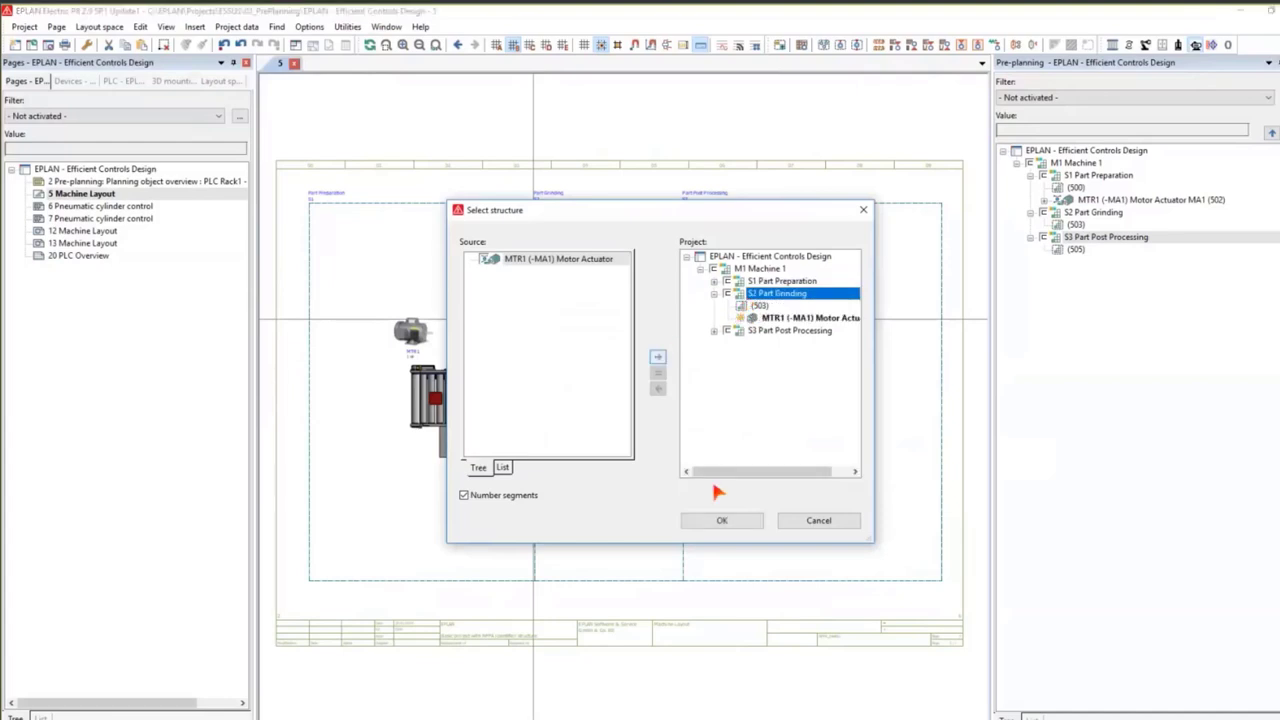
click(724, 521)
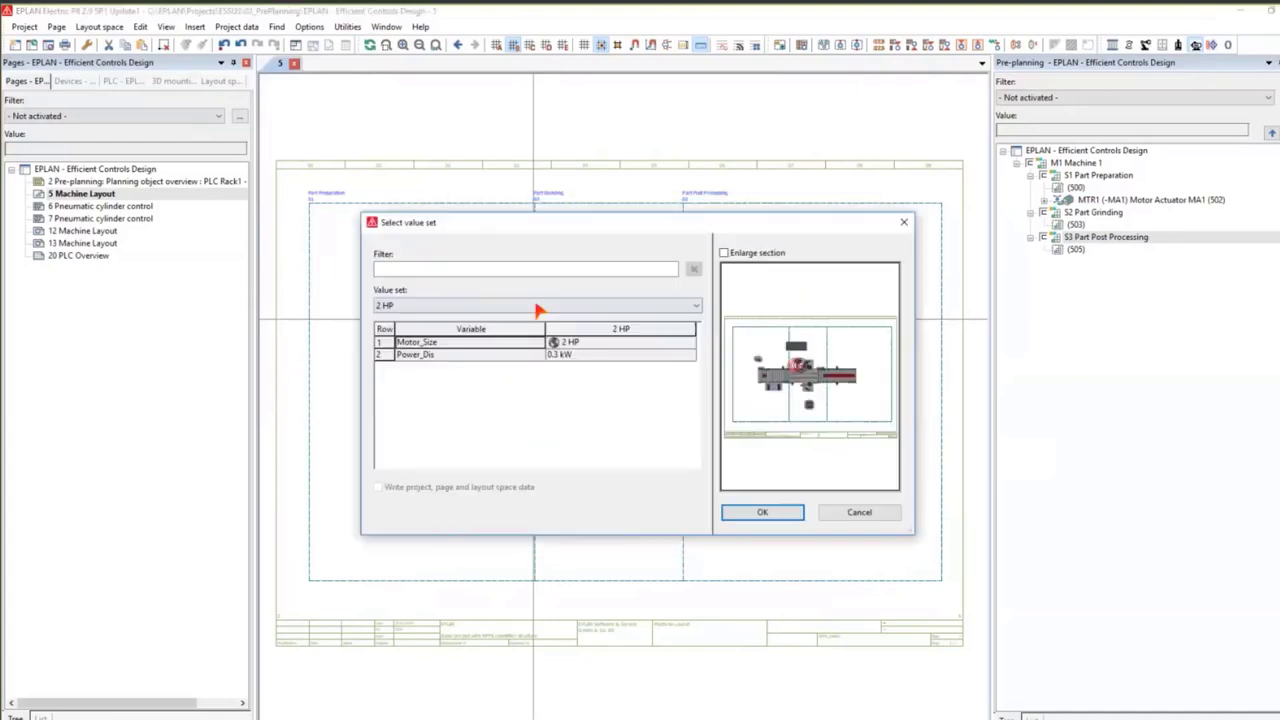
Choose the 4 HP value set for the motor in the Part Grinding area.
click(530, 305)
click(514, 352)
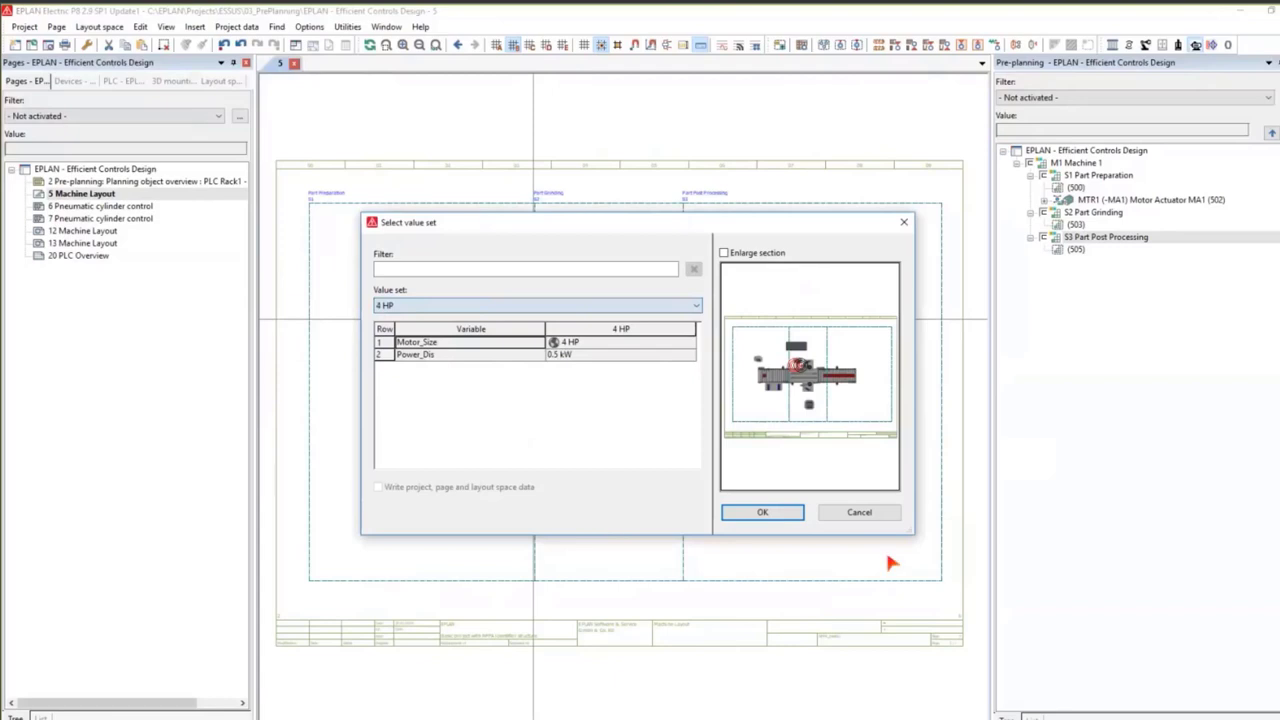
click(785, 516)
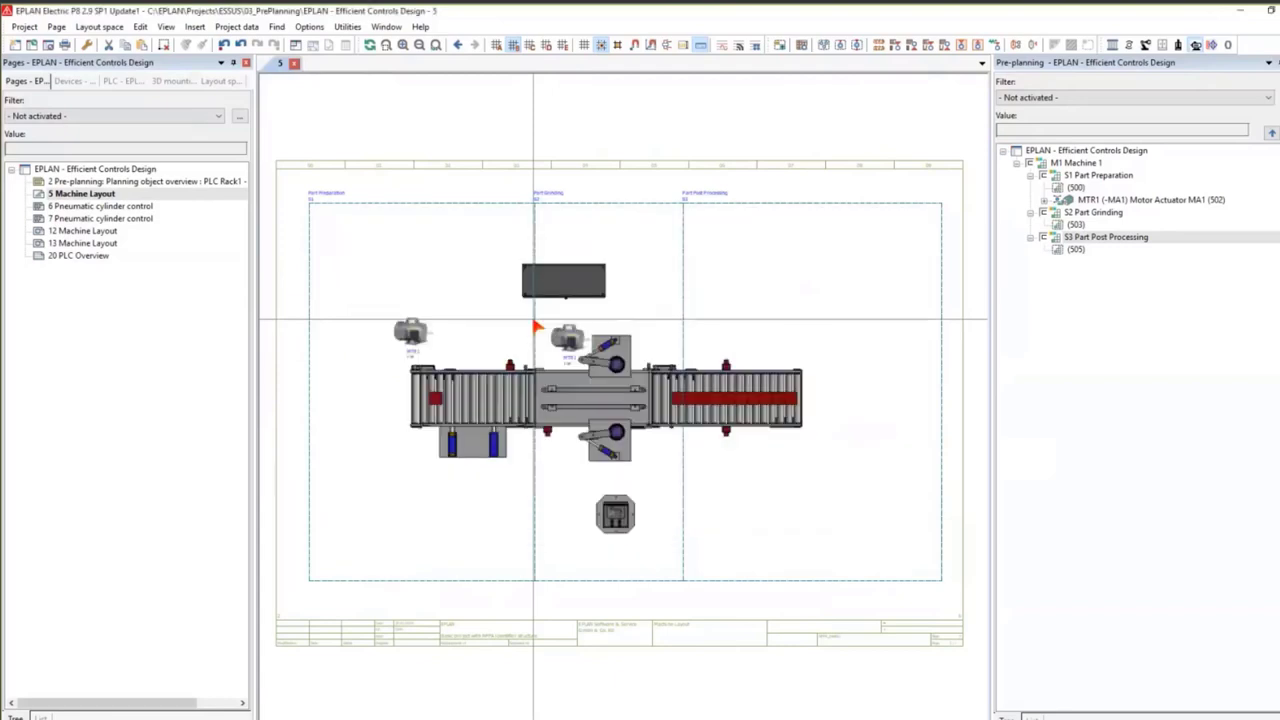
Place a third motor actuator below the end of the conveyor and assign it to S3 Part Post Processing.
click(766, 430)
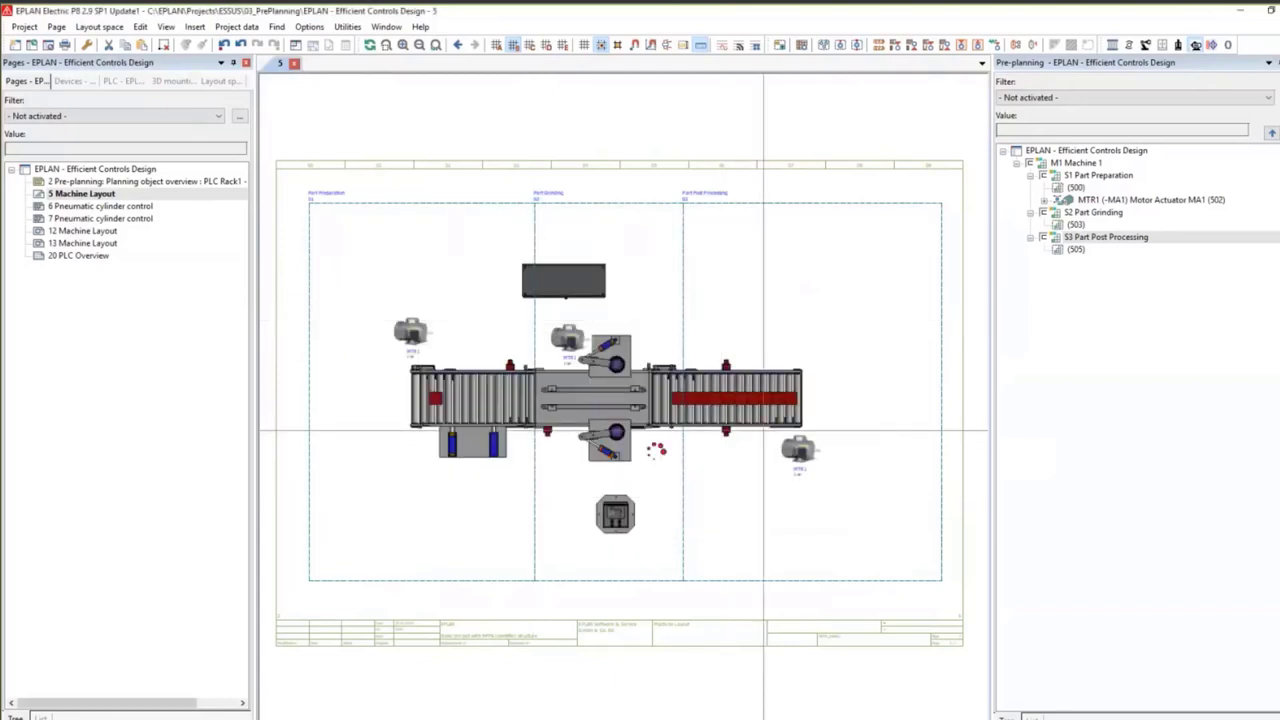
click(511, 258)
click(714, 306)
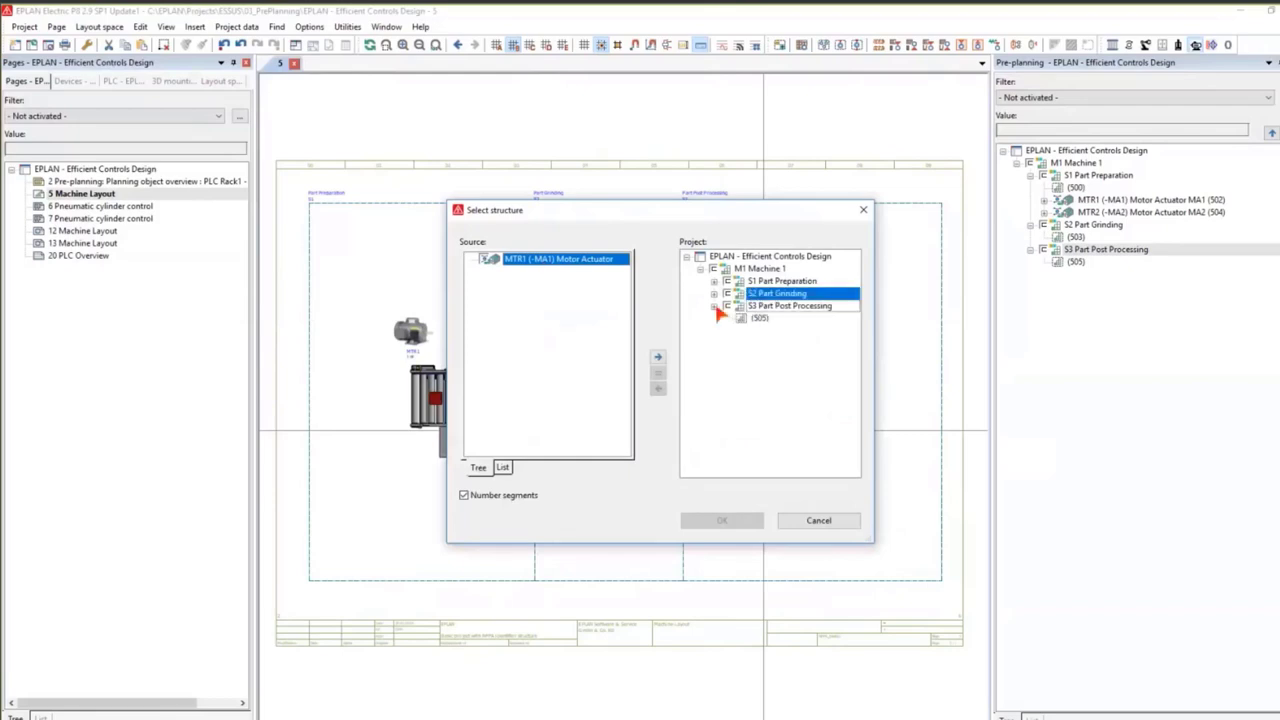
click(770, 306)
click(657, 356)
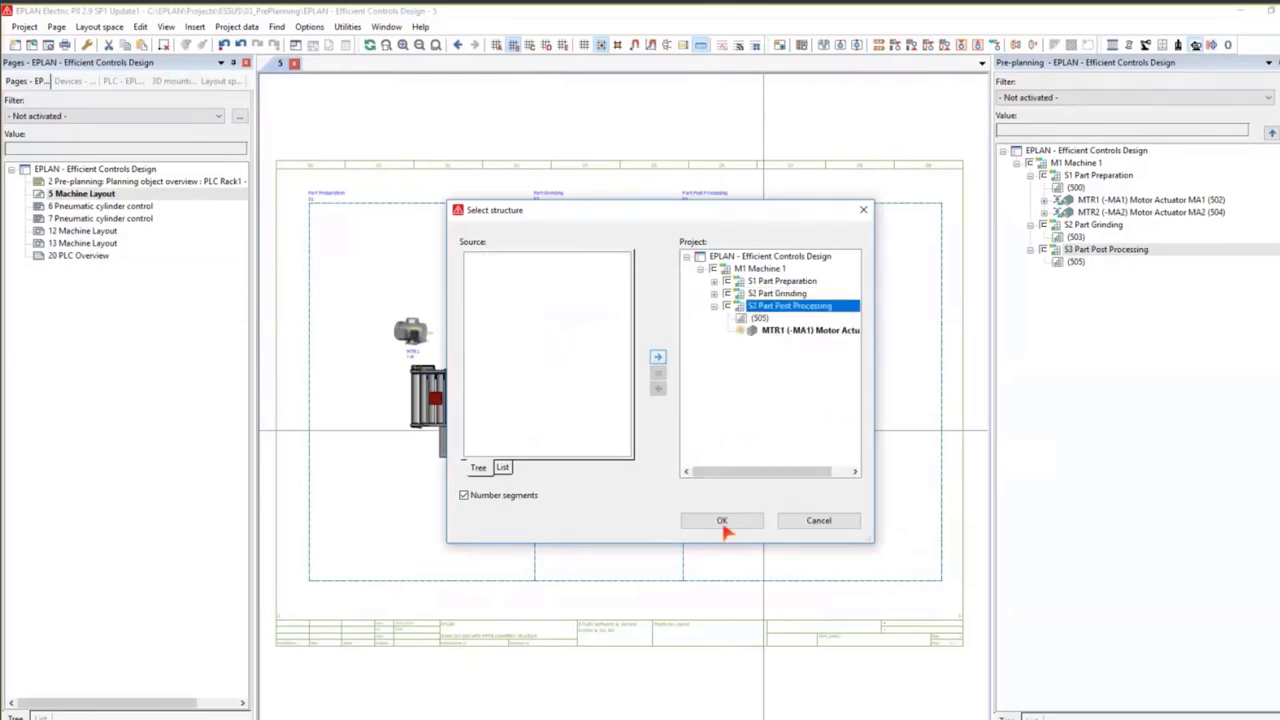
click(722, 521)
Choose the 1 HP value set for the motor in the Part Post Processing area.
click(466, 306)
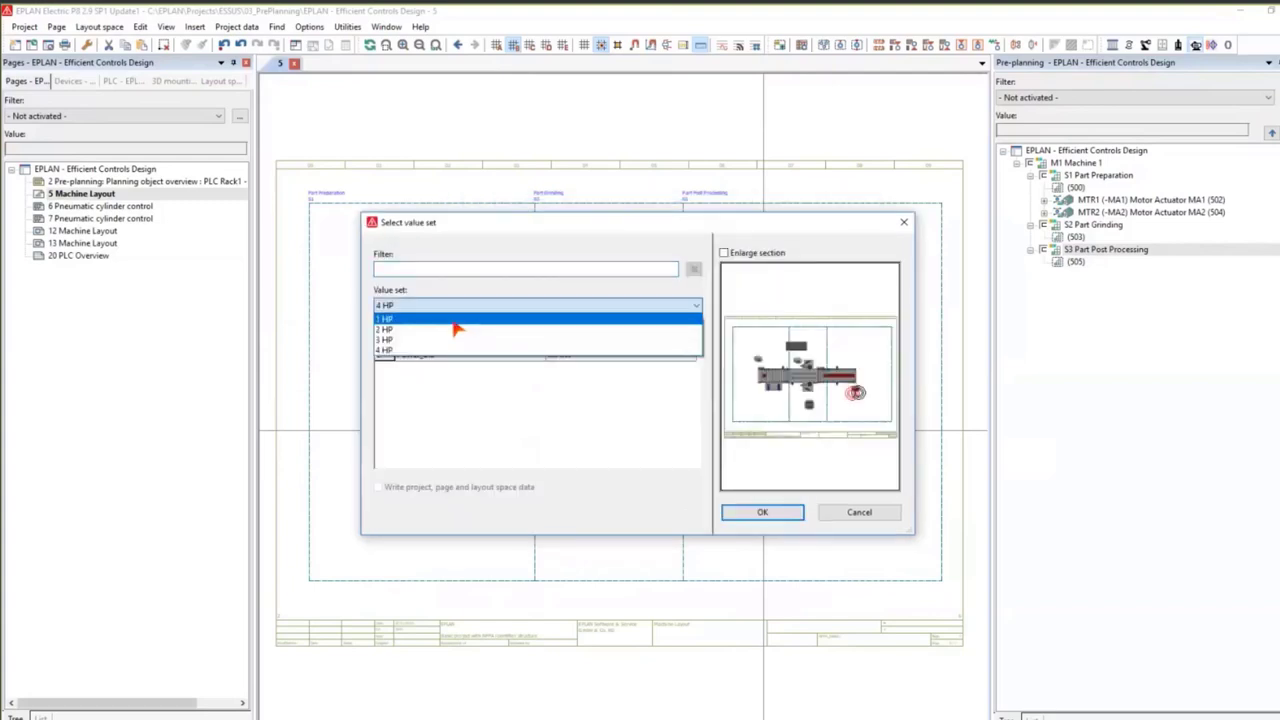
click(455, 326)
click(764, 513)
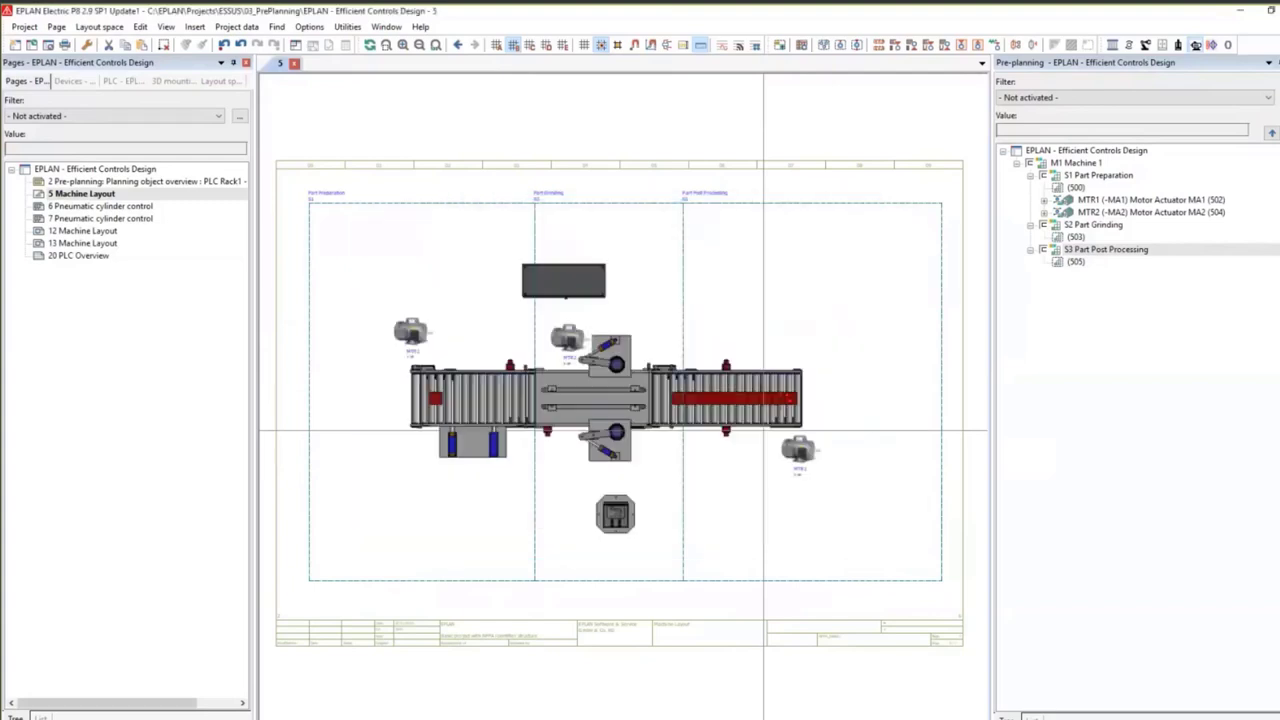
click(764, 432)
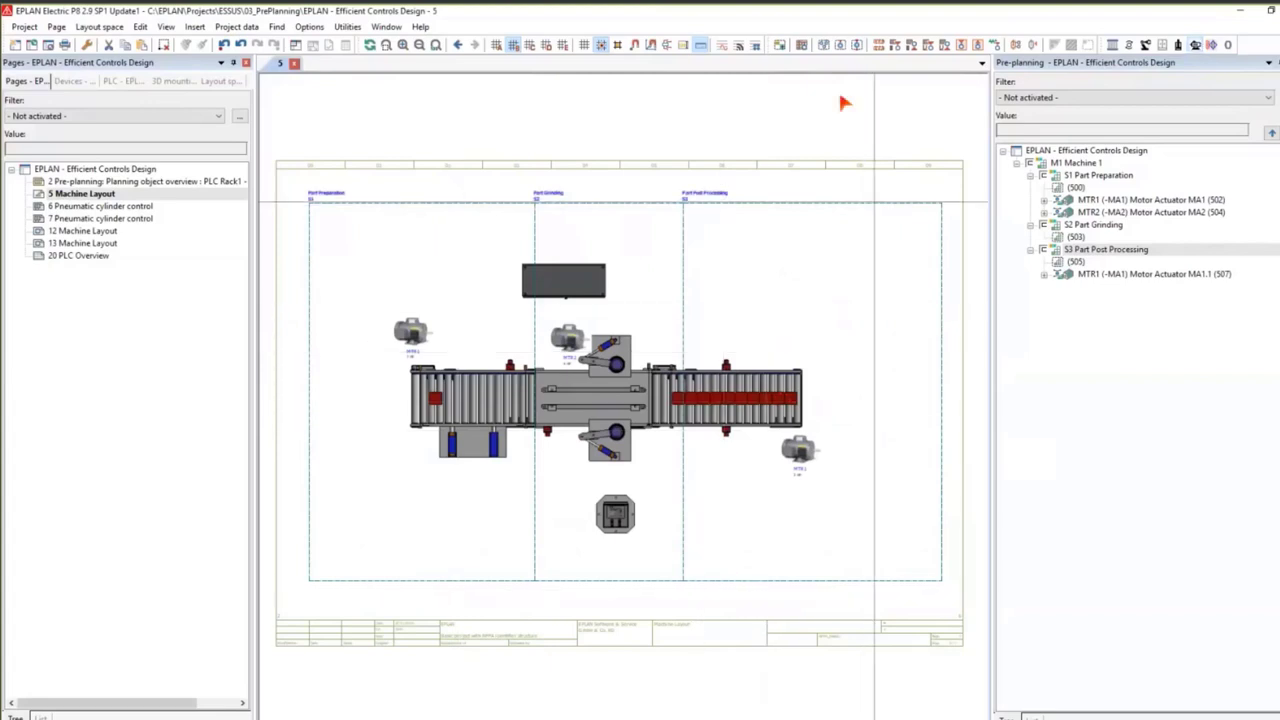
Place two pneumatic cylinders in the Part Grinding area, one above the conveyor and one below it.
click(1178, 46)
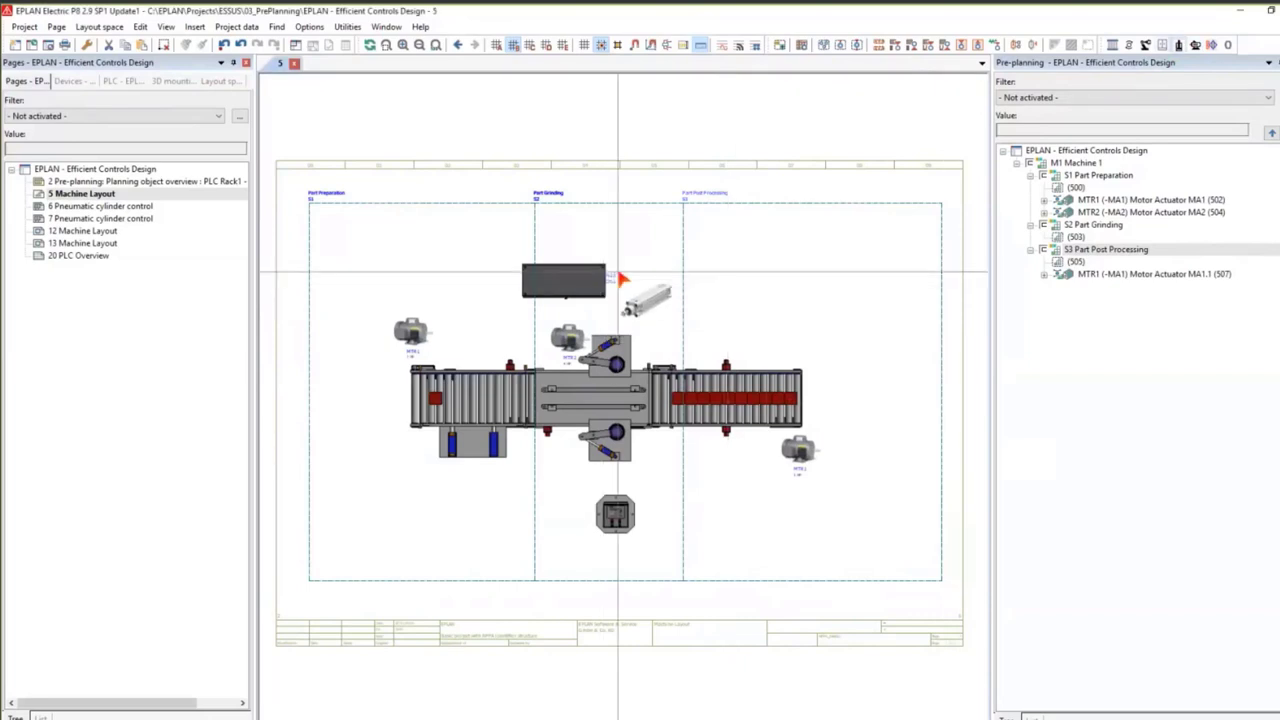
click(540, 465)
click(612, 580)
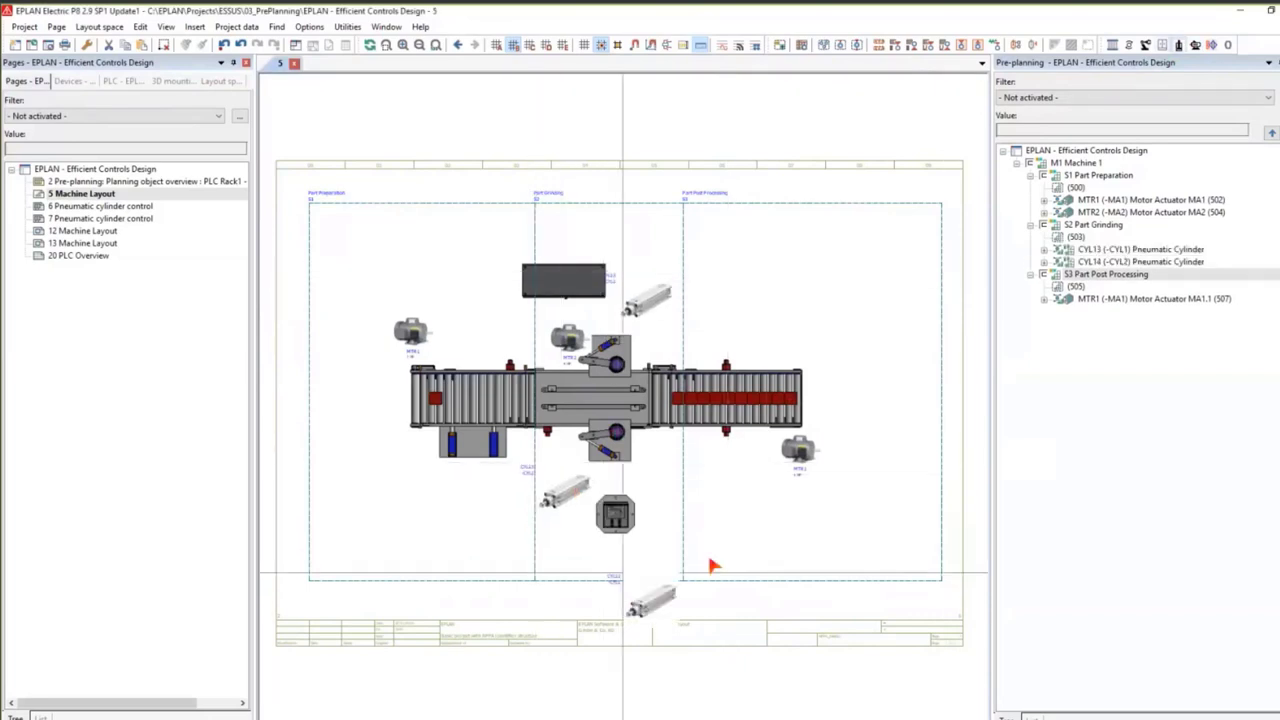
key(Escape)
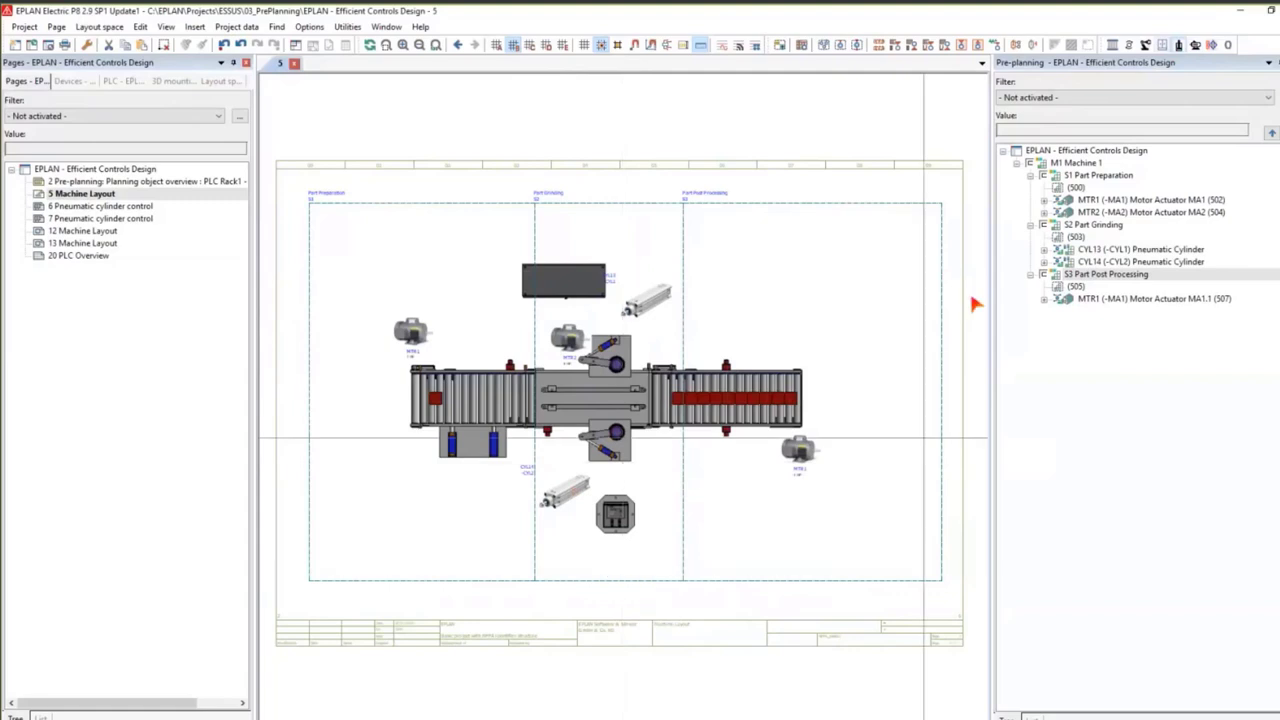
Examine the cylinders under S2 Part Grinding and expand motor actuators MTR1 and MTR2 under S1 Part Preparation to inspect their inputs and outputs.
click(1078, 226)
click(1084, 250)
click(1086, 261)
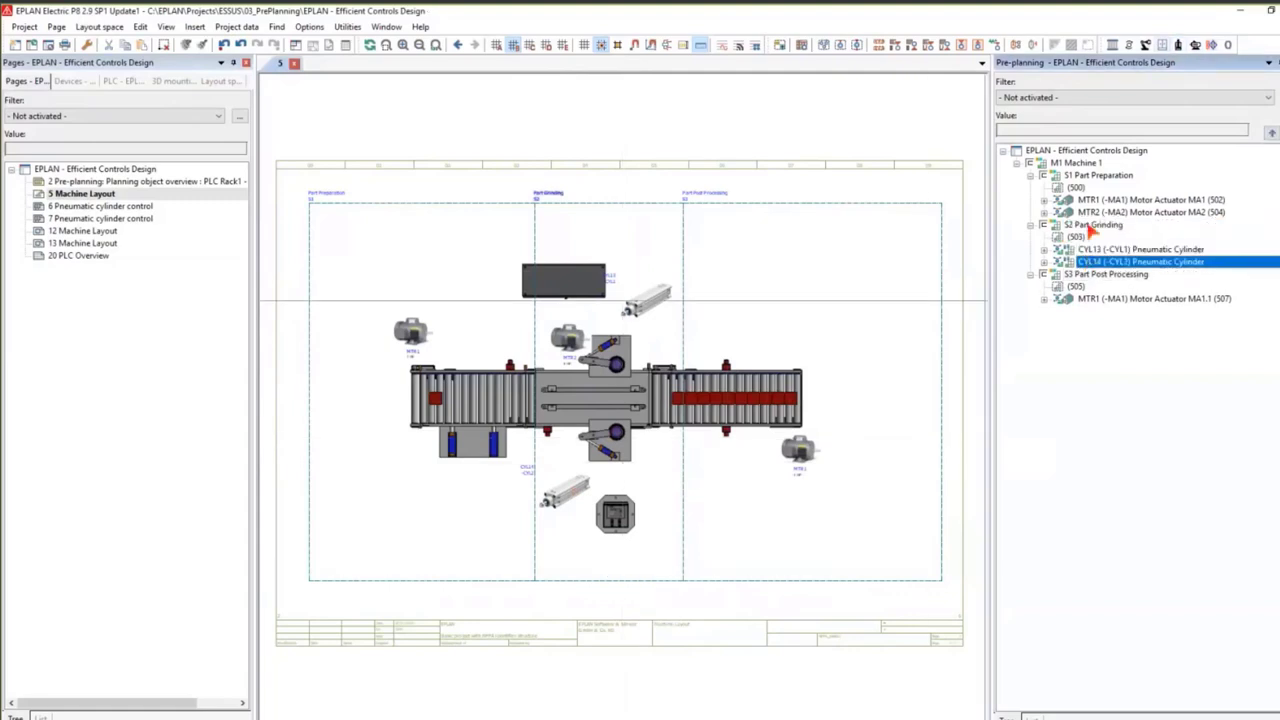
key(Up)
key(Up)
key(Up)
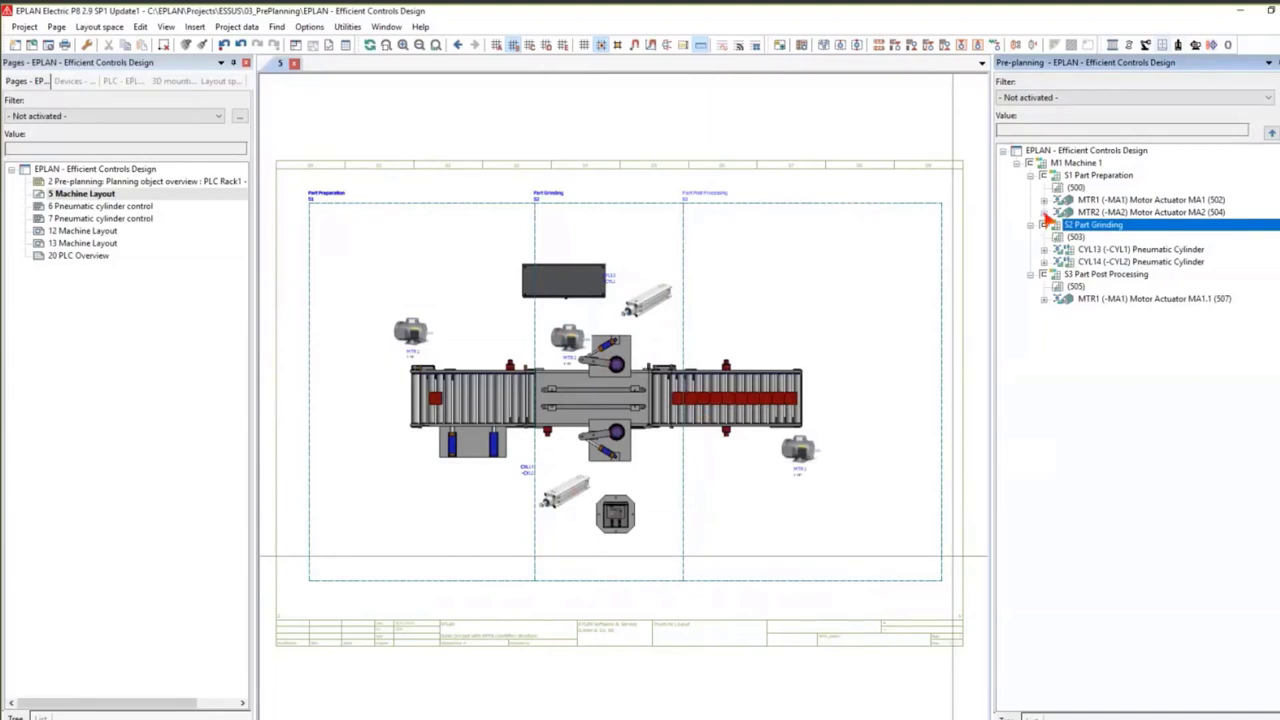
click(1044, 212)
click(1044, 200)
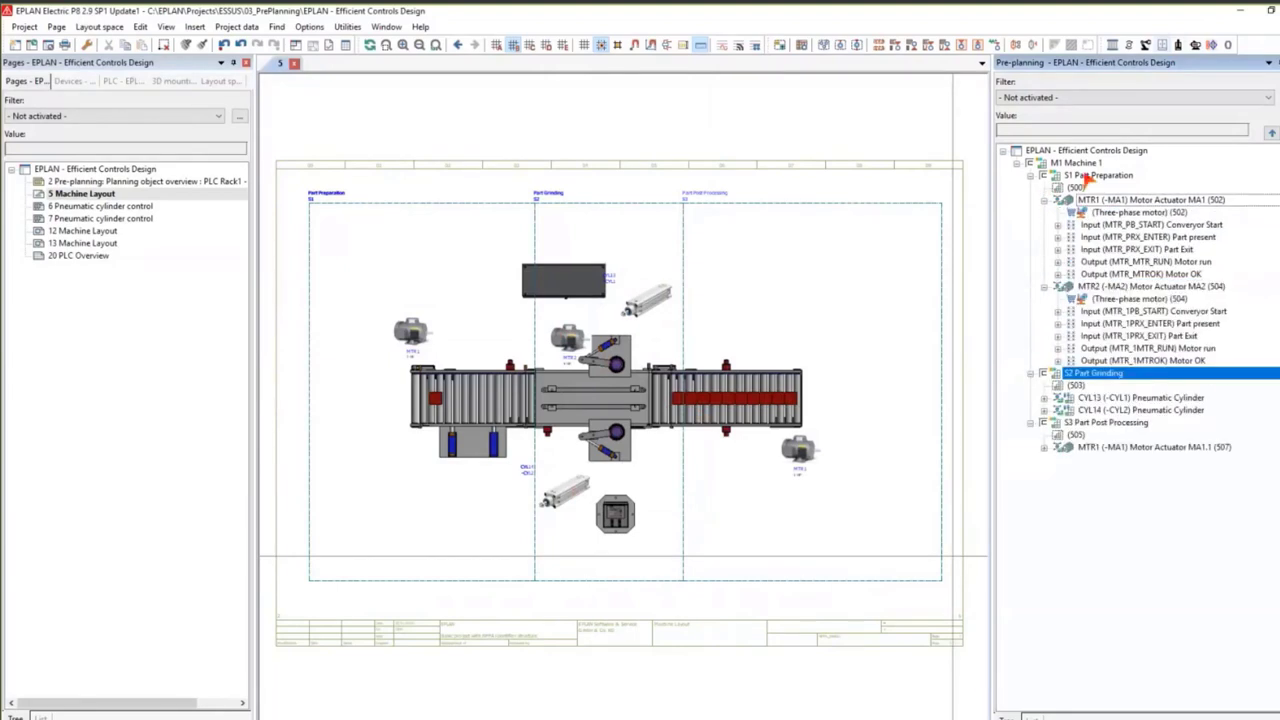
click(1098, 175)
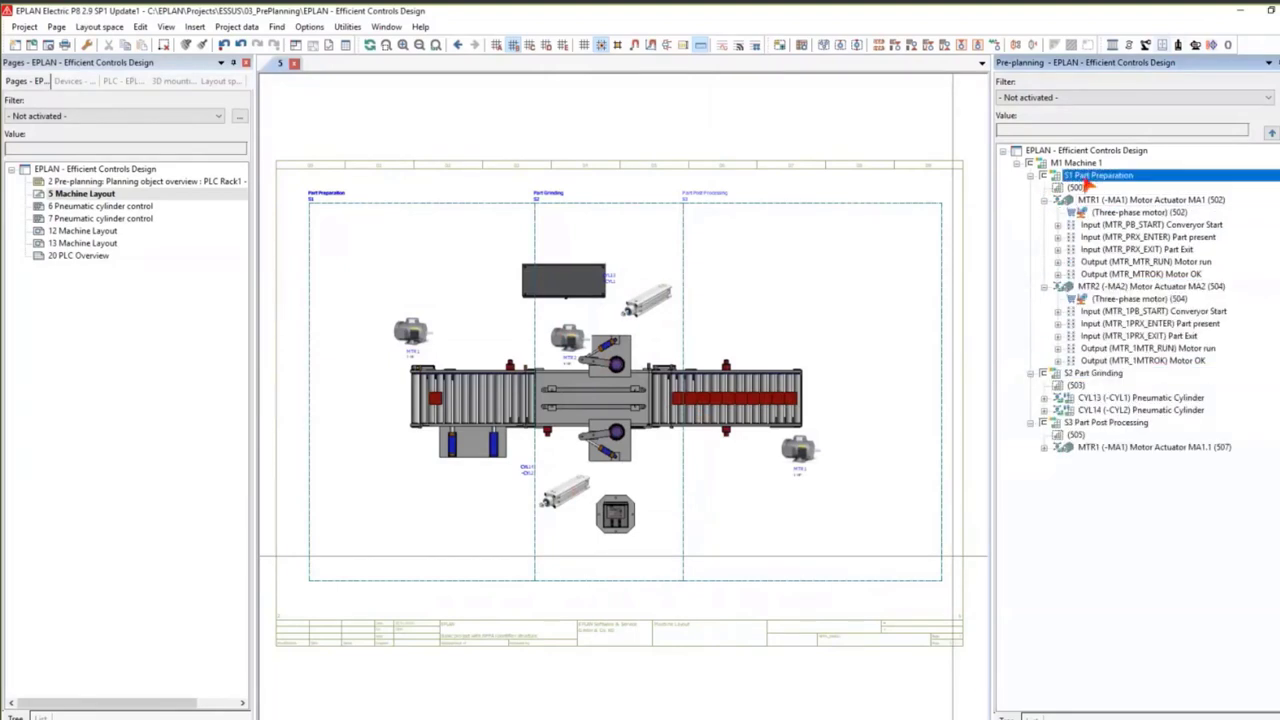
Open the properties of motor actuator MTR2 under S1 Part Preparation and examine its designation, description and technical description.
click(1090, 200)
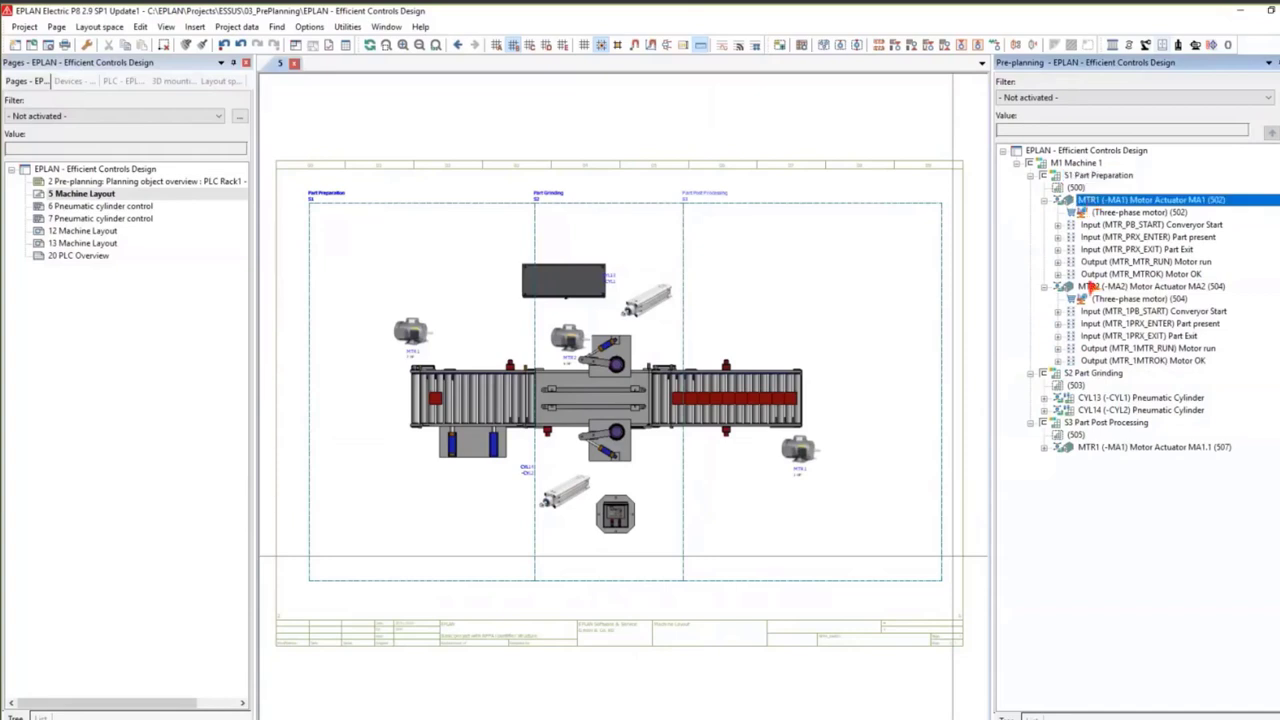
click(1090, 287)
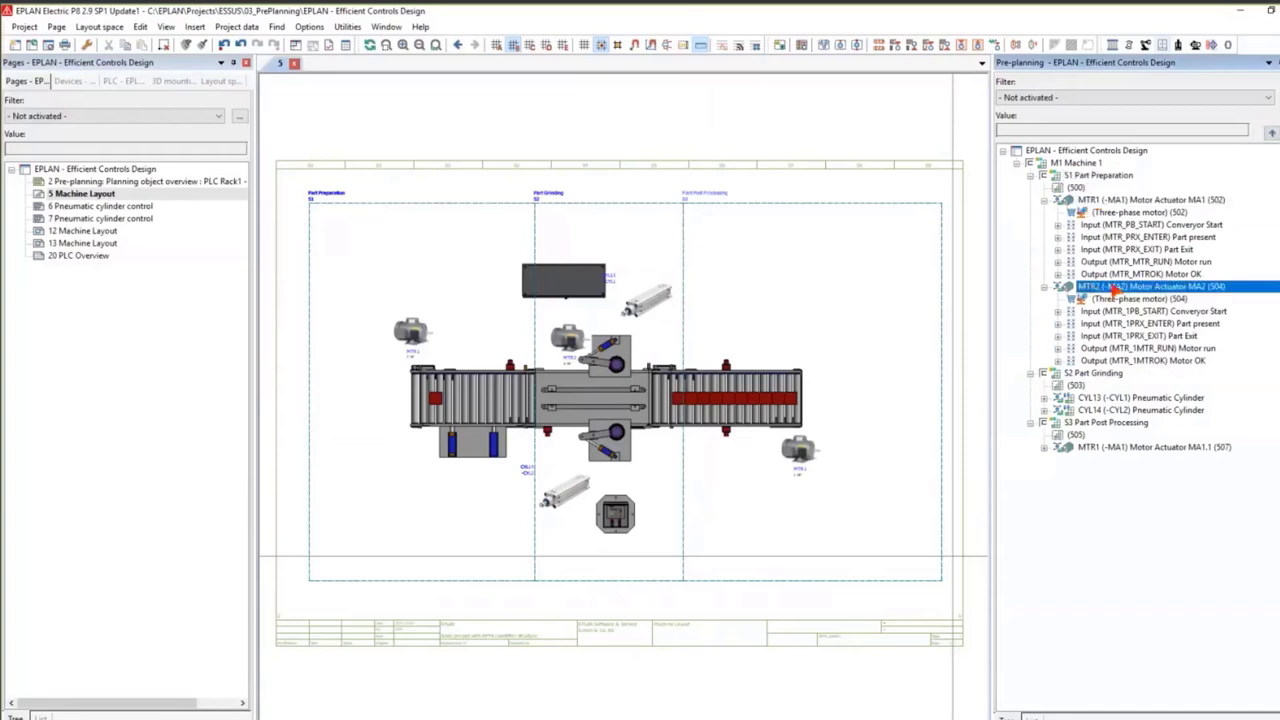
drag(1080, 286, 1106, 384)
click(1088, 374)
mouse_move(1083, 289)
mouse_down()
mouse_move(1045, 440)
mouse_move(1062, 393)
mouse_move(1065, 444)
mouse_move(1061, 292)
mouse_move(1098, 300)
mouse_move(1104, 322)
mouse_move(1106, 287)
mouse_up()
right_click(1108, 290)
click(1142, 509)
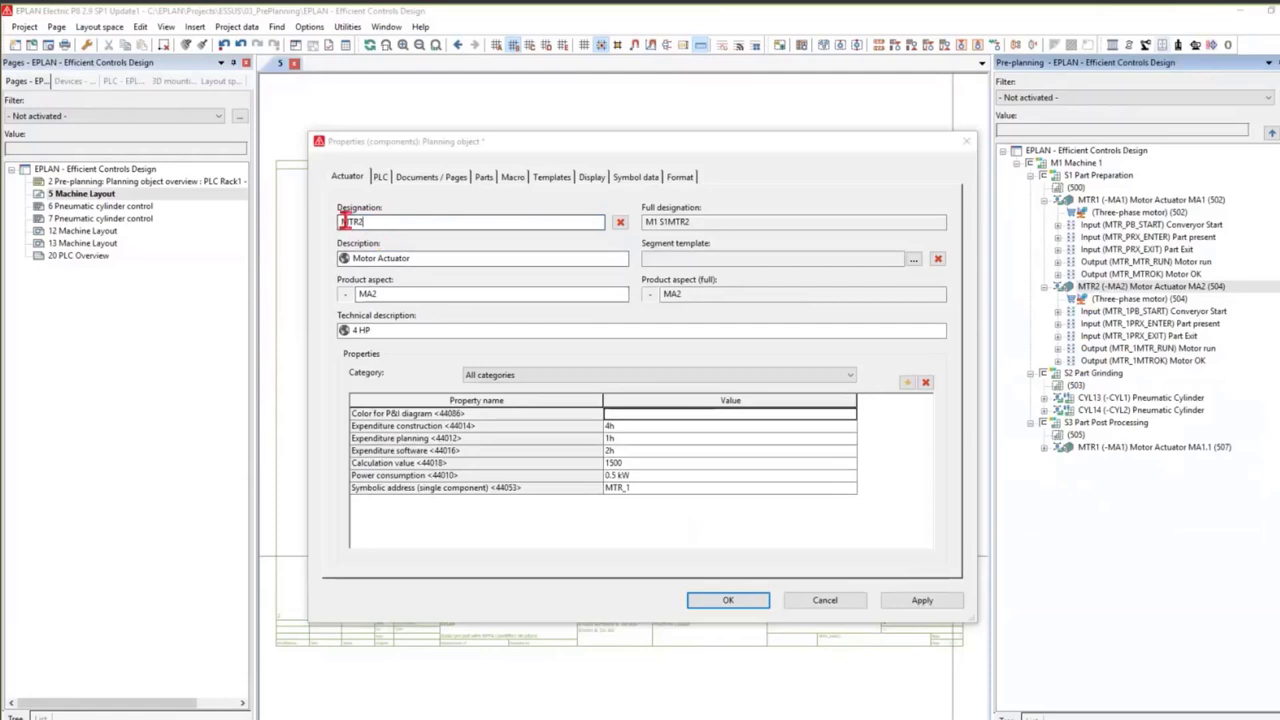
drag(411, 258, 332, 263)
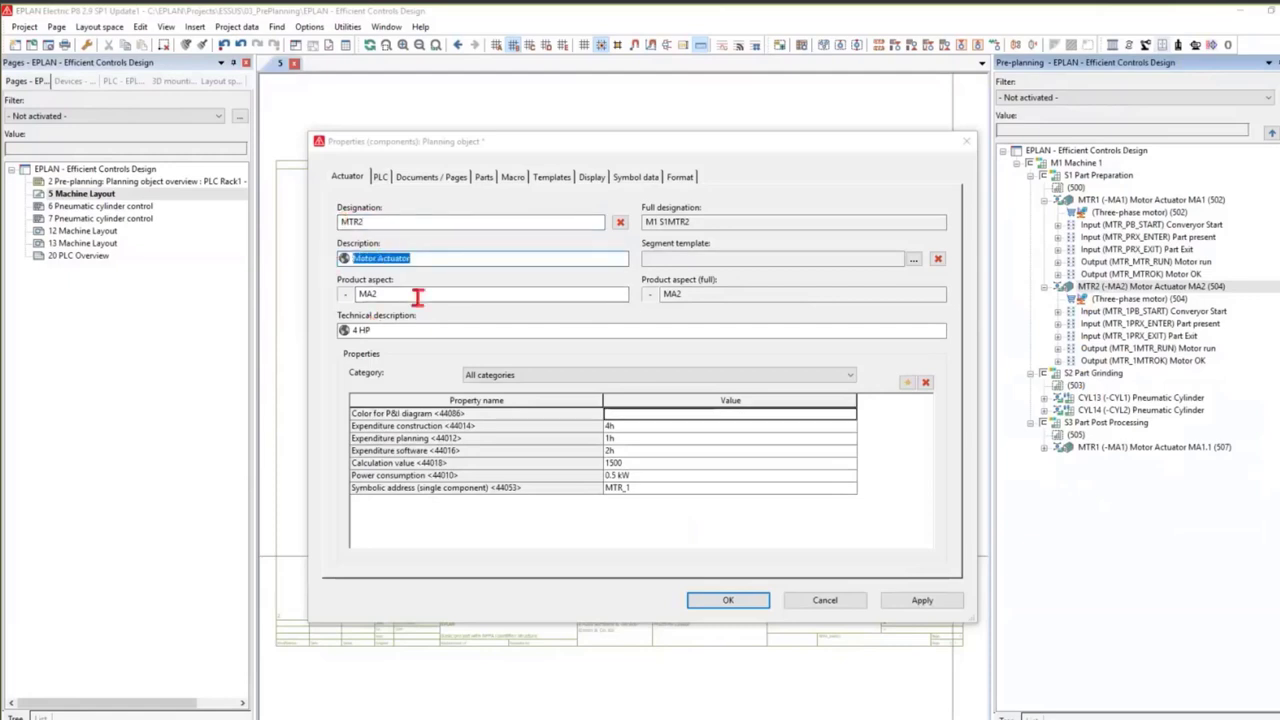
drag(414, 329, 312, 337)
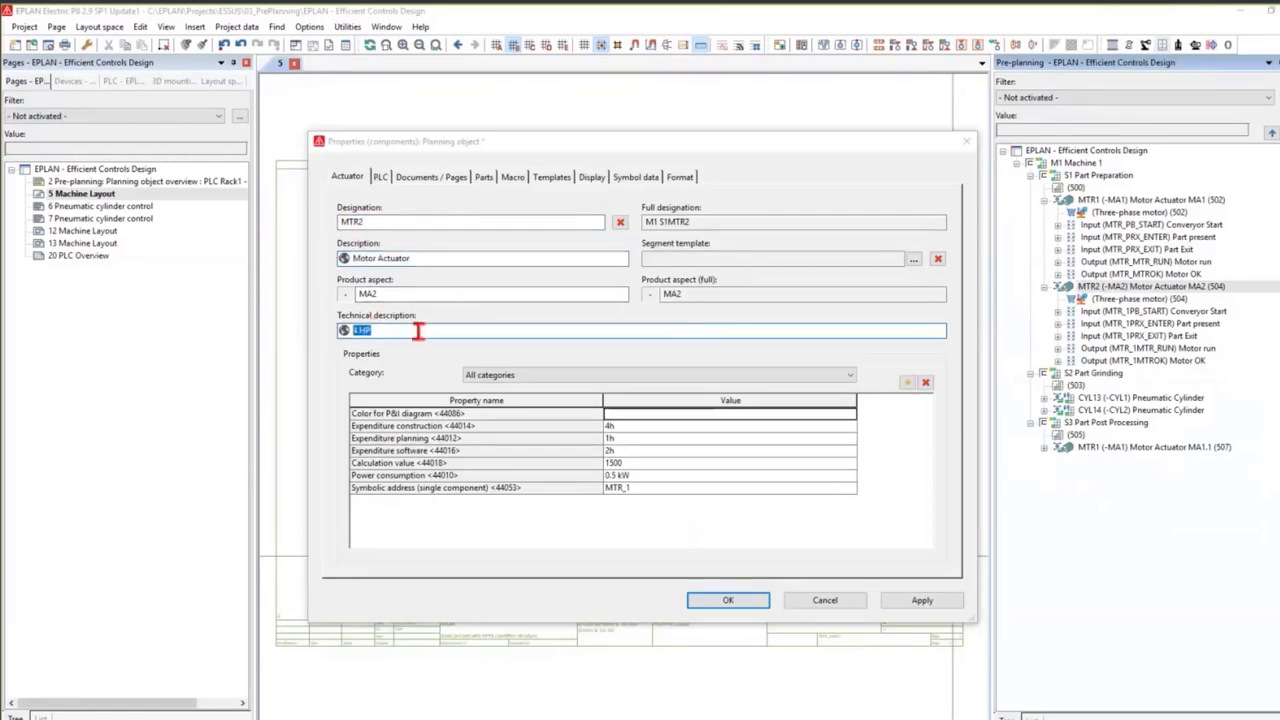
Examine MTR2's construction, planning and software expenditures and its calculation value, and close its properties.
click(477, 427)
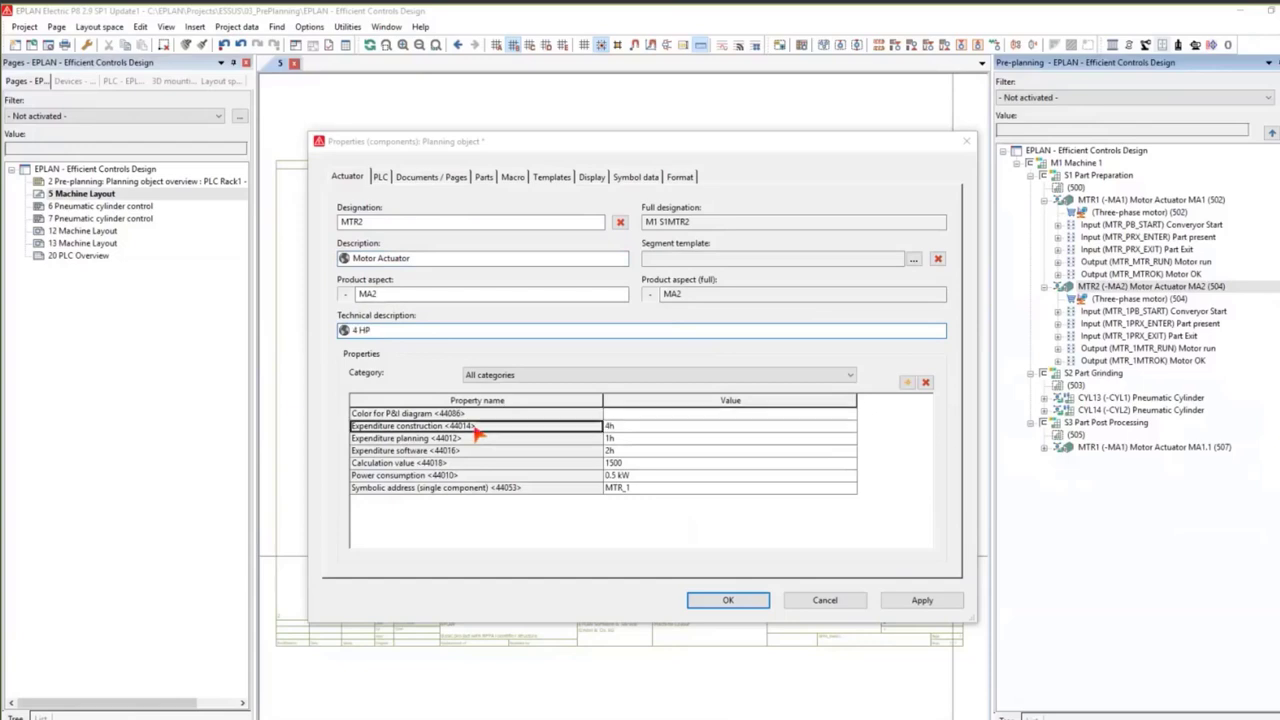
click(494, 440)
click(499, 451)
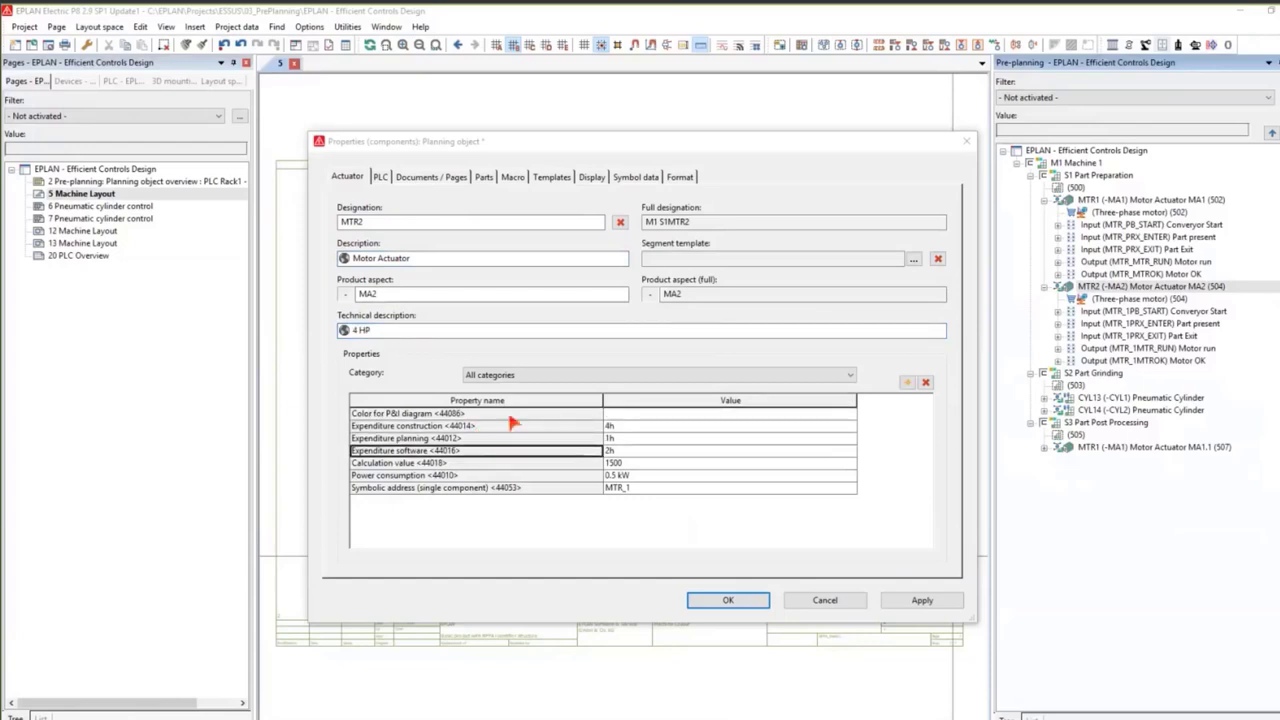
click(620, 438)
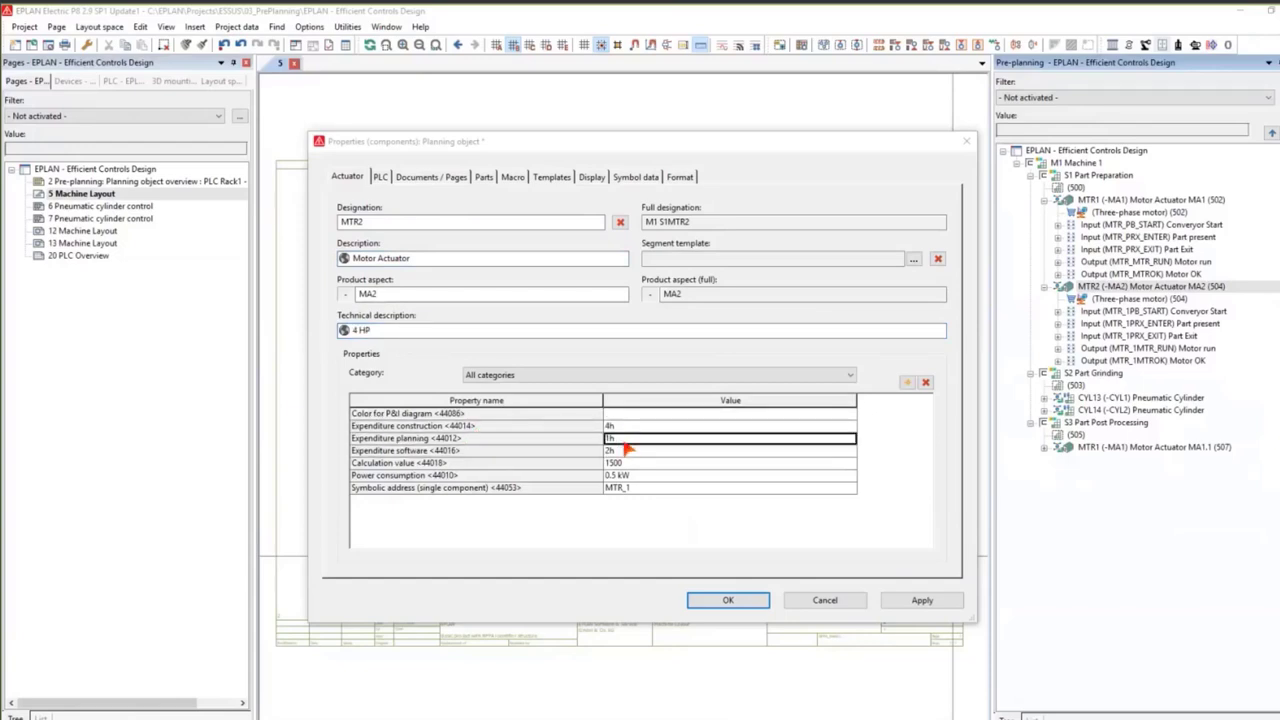
click(627, 451)
click(633, 426)
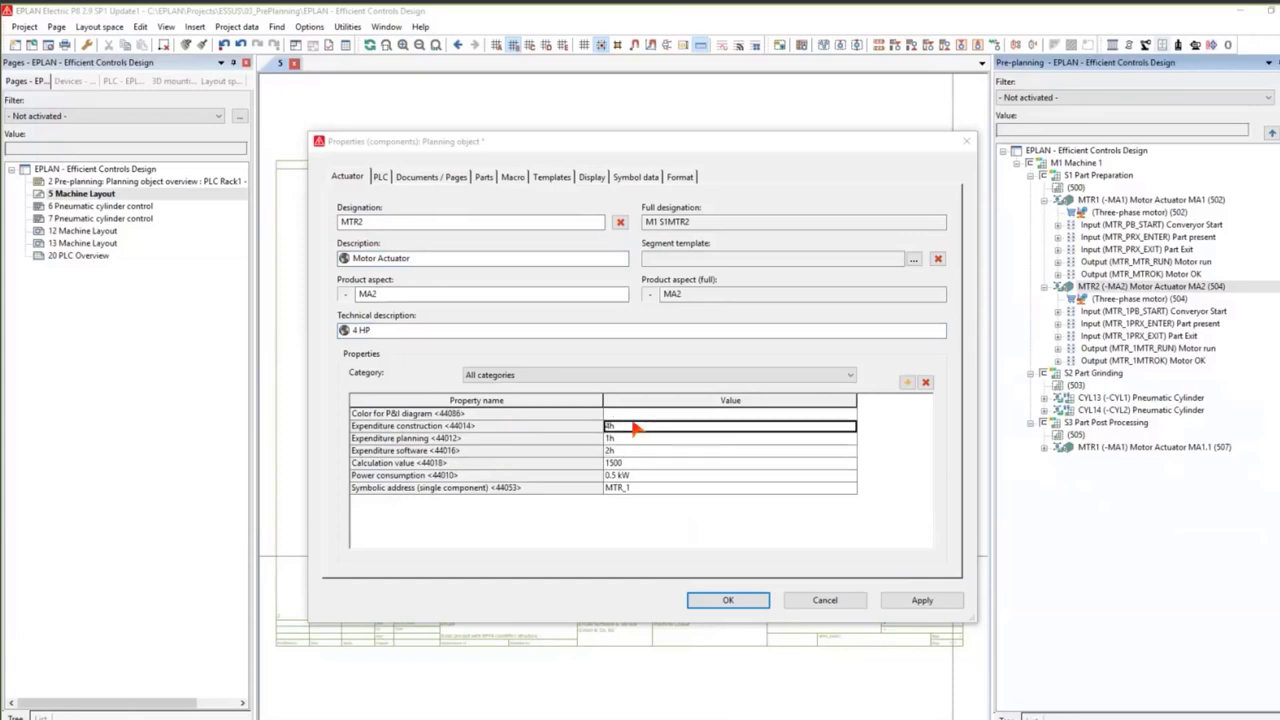
click(641, 441)
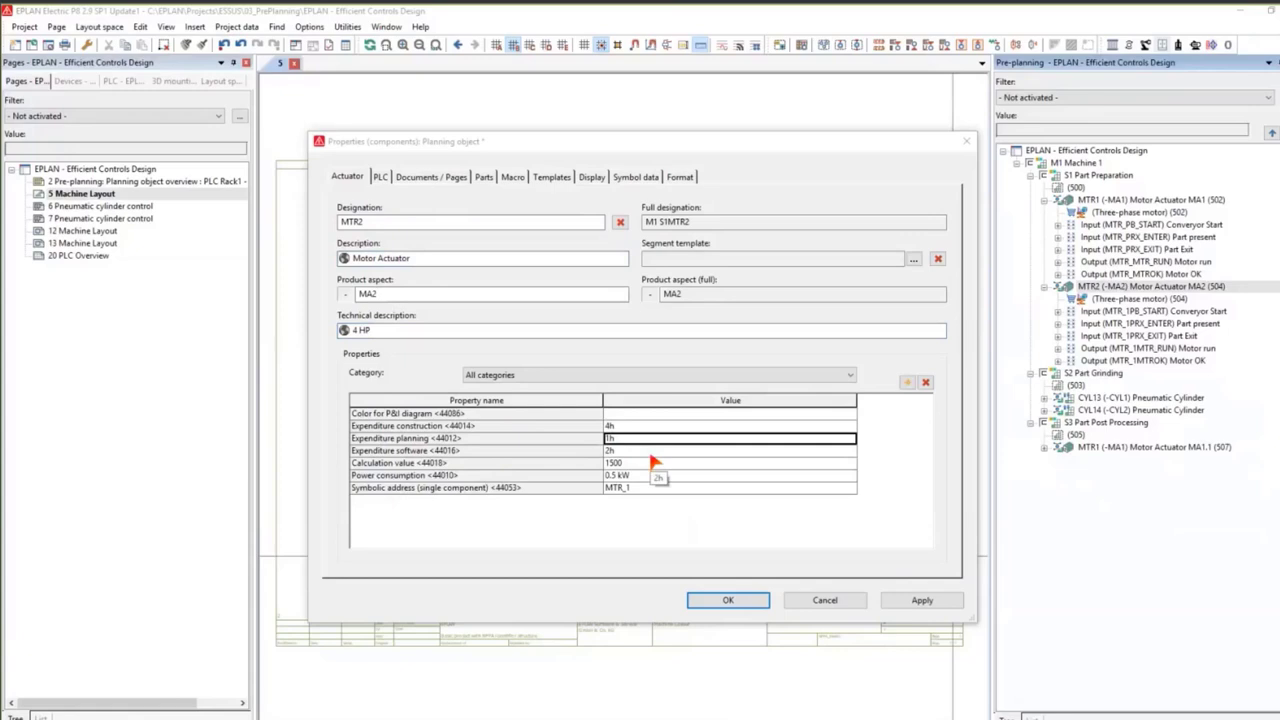
click(651, 455)
click(657, 467)
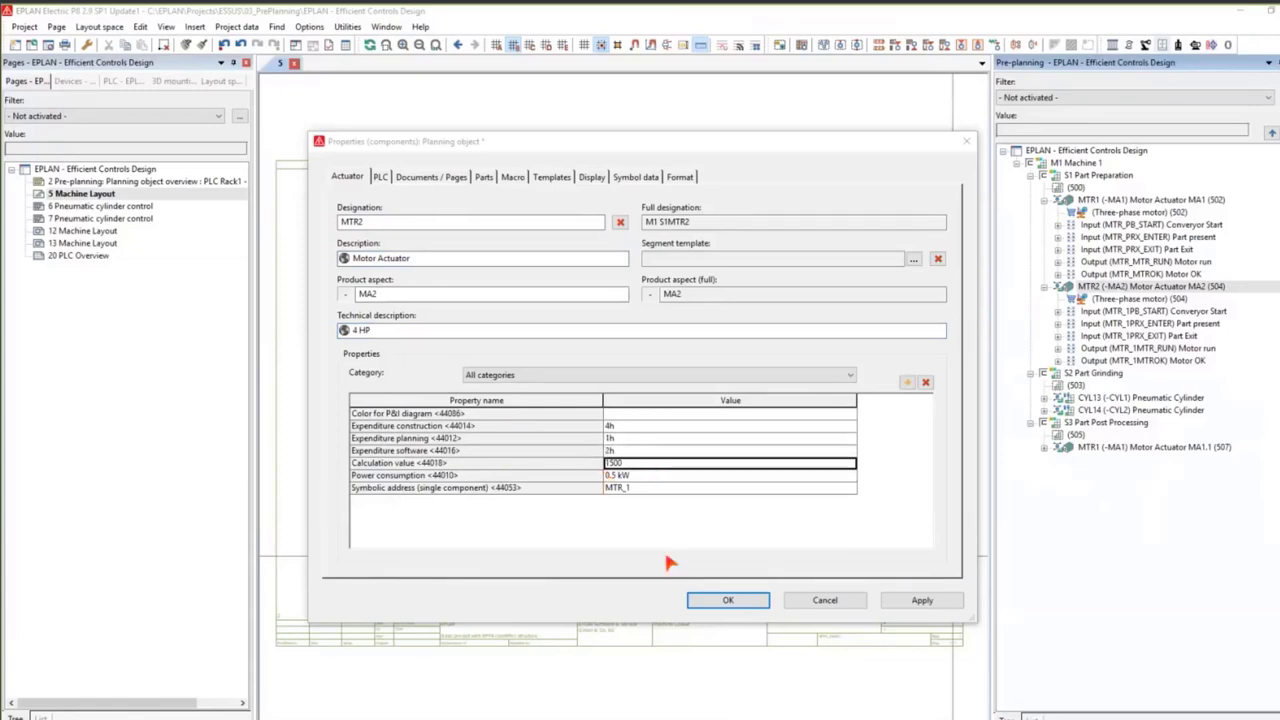
click(729, 600)
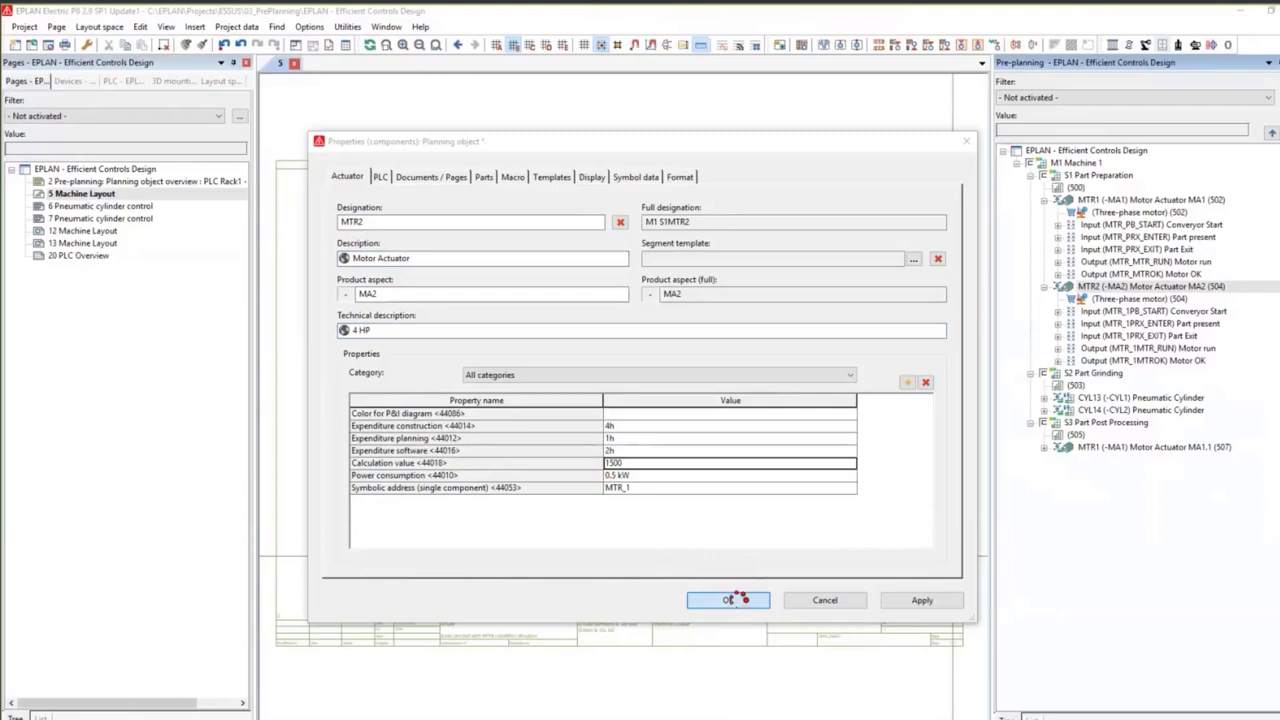
Open page 2, the pre-planning planning object overview, and update its report.
click(90, 181)
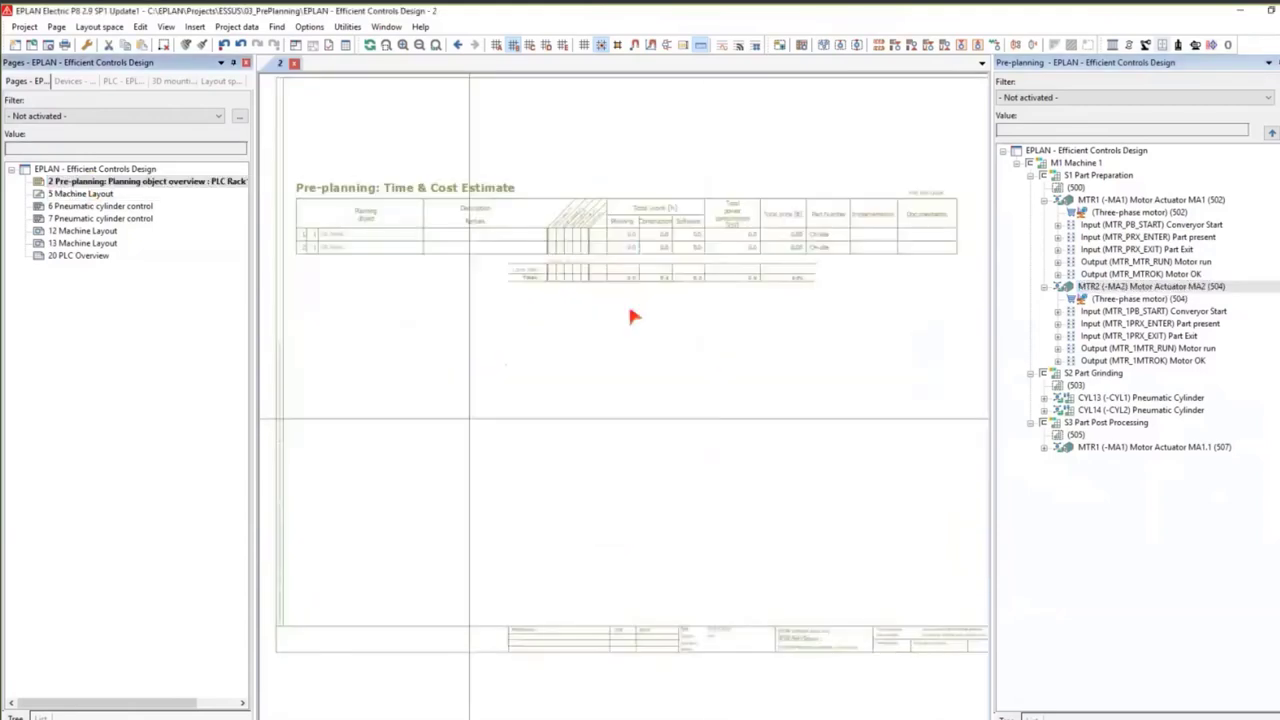
click(347, 26)
mouse_move(430, 43)
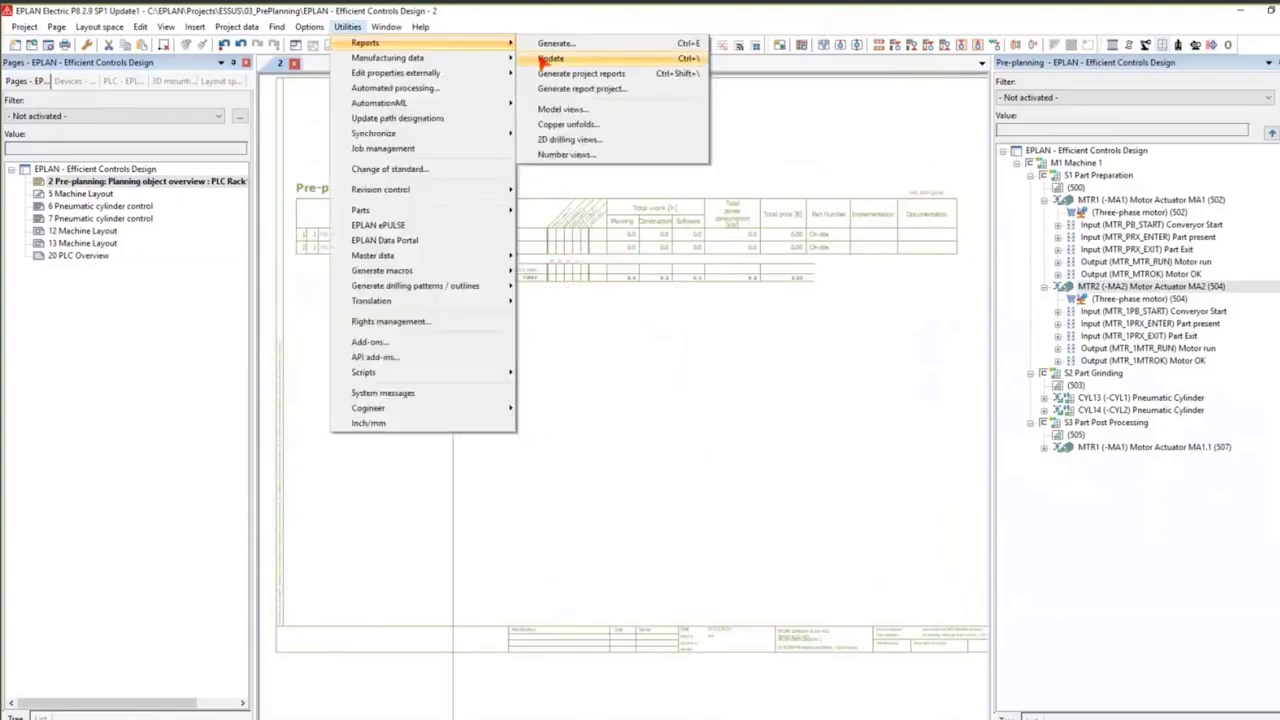
click(550, 58)
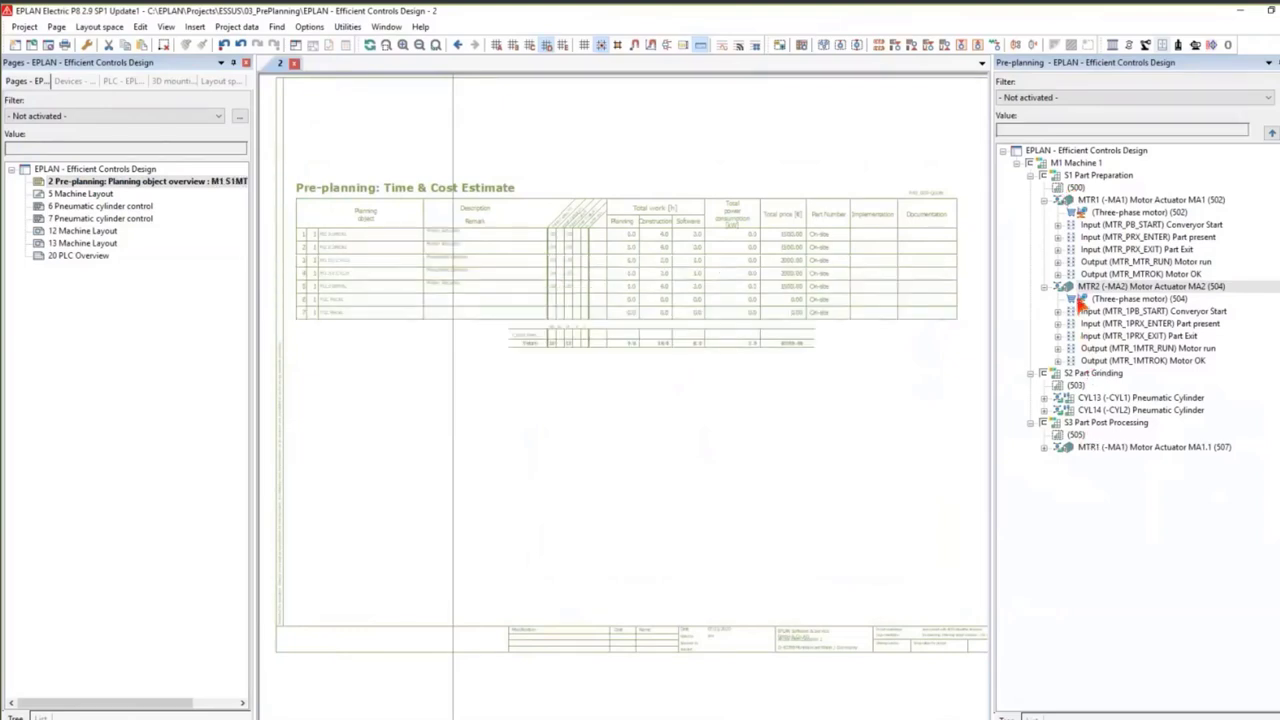
Examine the Time & Cost Estimate table's planning objects, PLC inputs and outputs, work hours, power consumption and total price.
scroll(330, 236, up, 2)
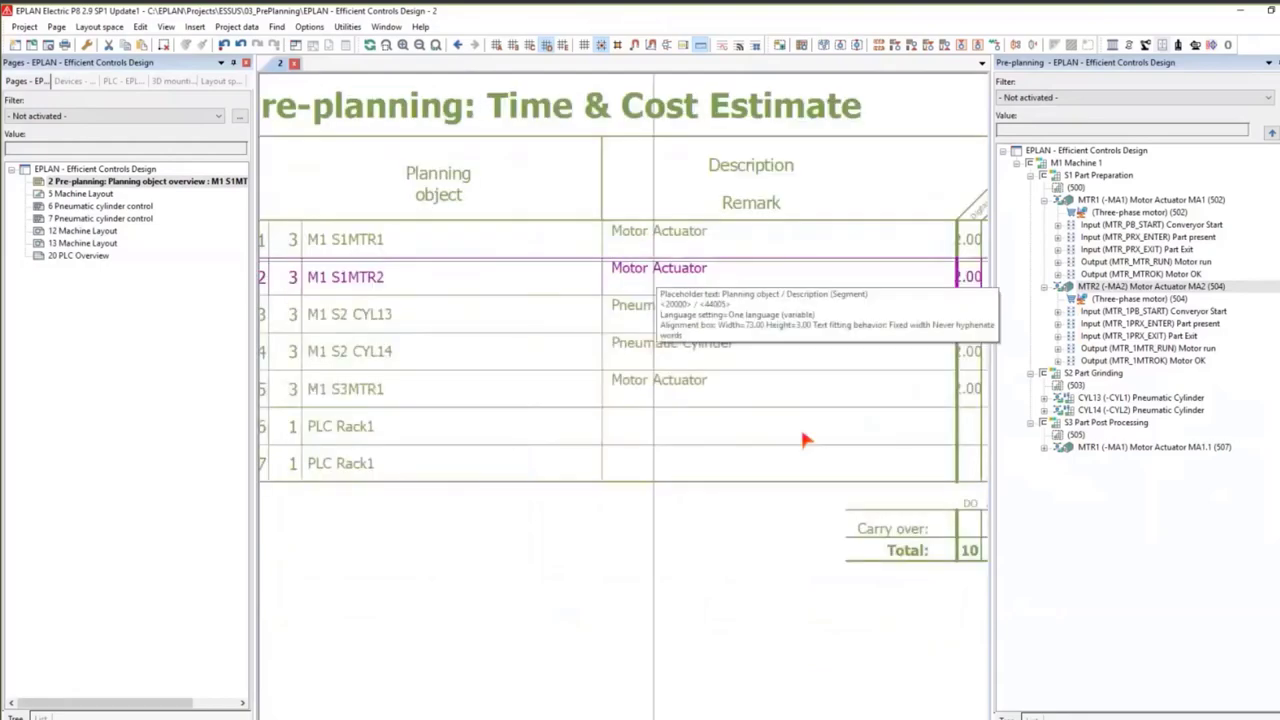
scroll(805, 432, down, 1)
middle_drag(839, 419, 538, 415)
scroll(864, 317, up, 2)
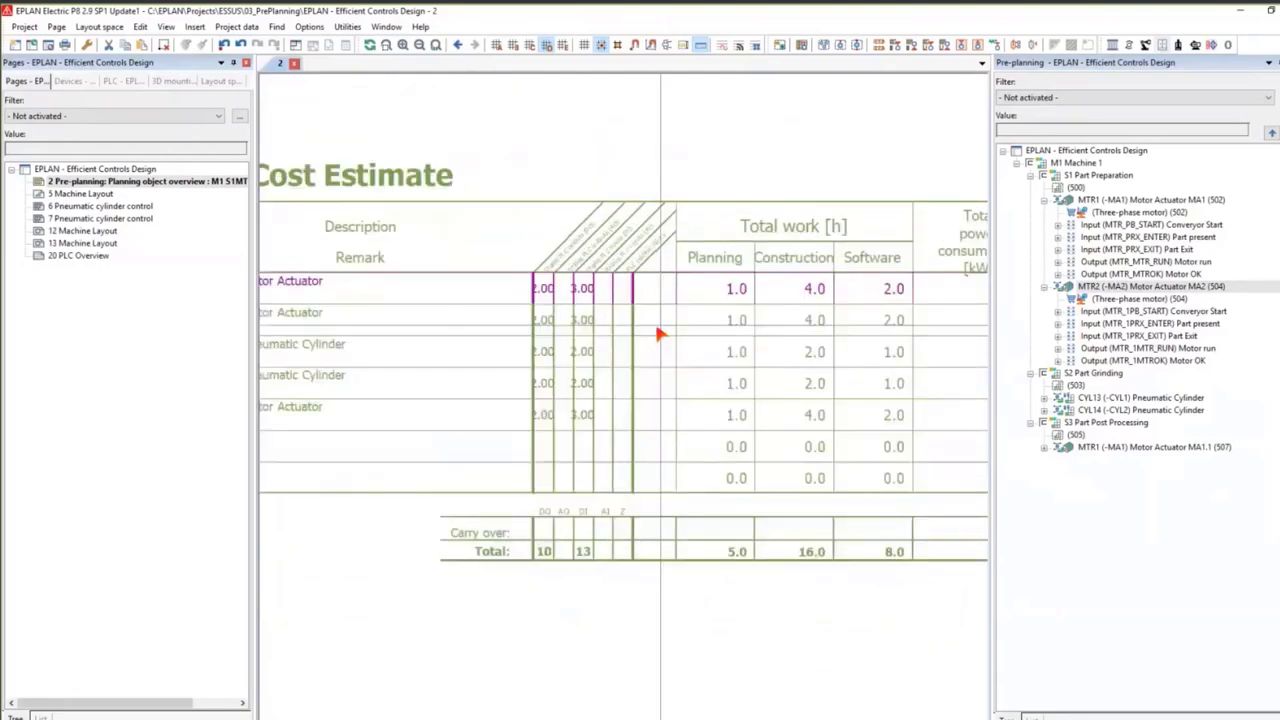
scroll(660, 333, up, 1)
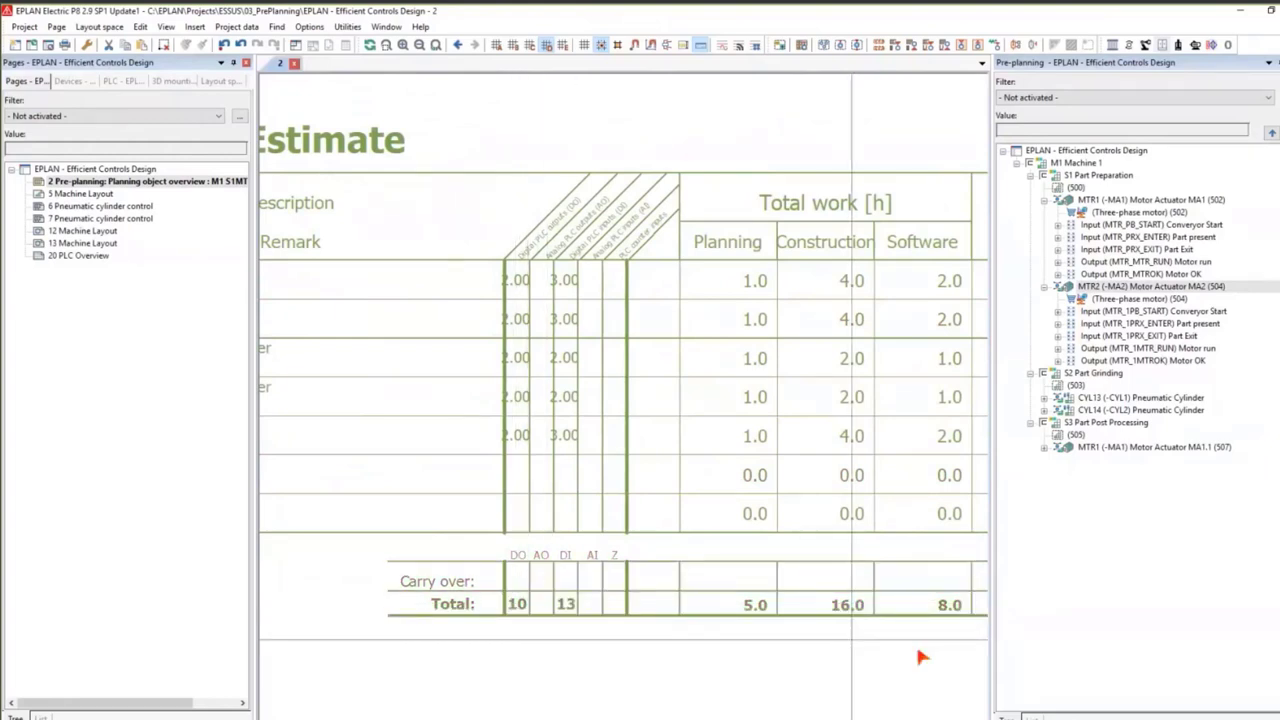
scroll(763, 563, down, 1)
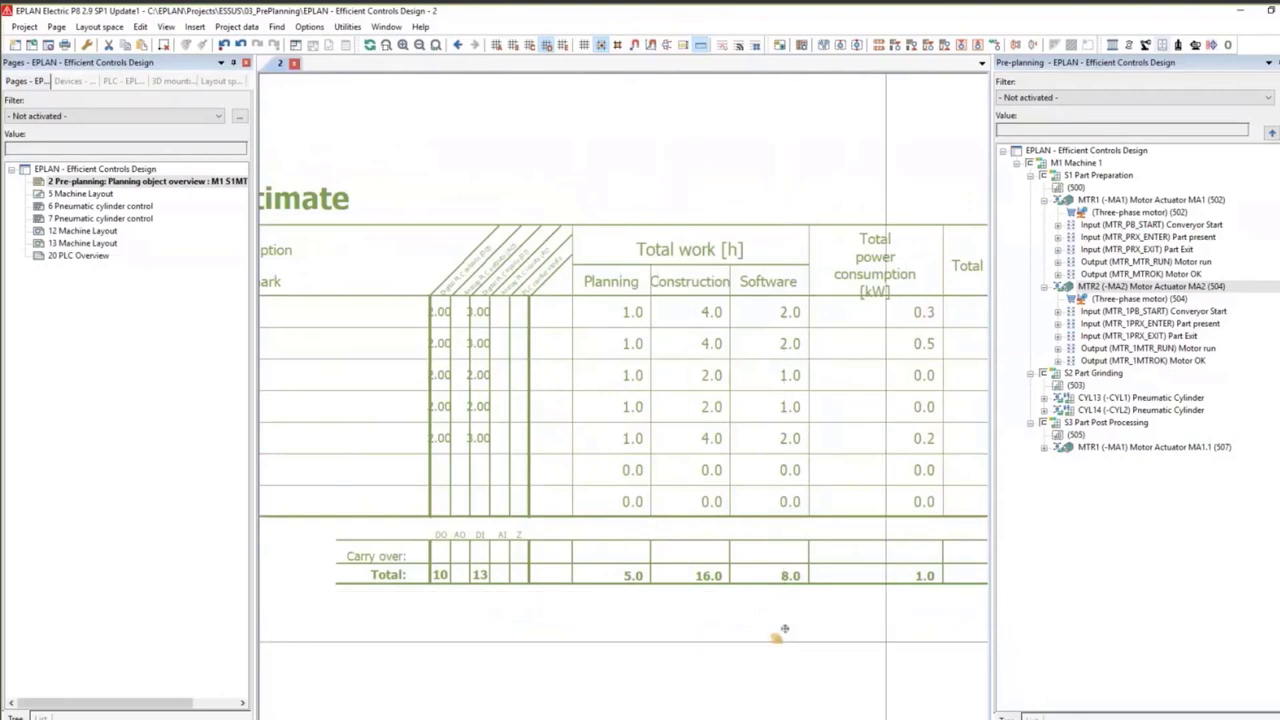
middle_drag(912, 651, 696, 594)
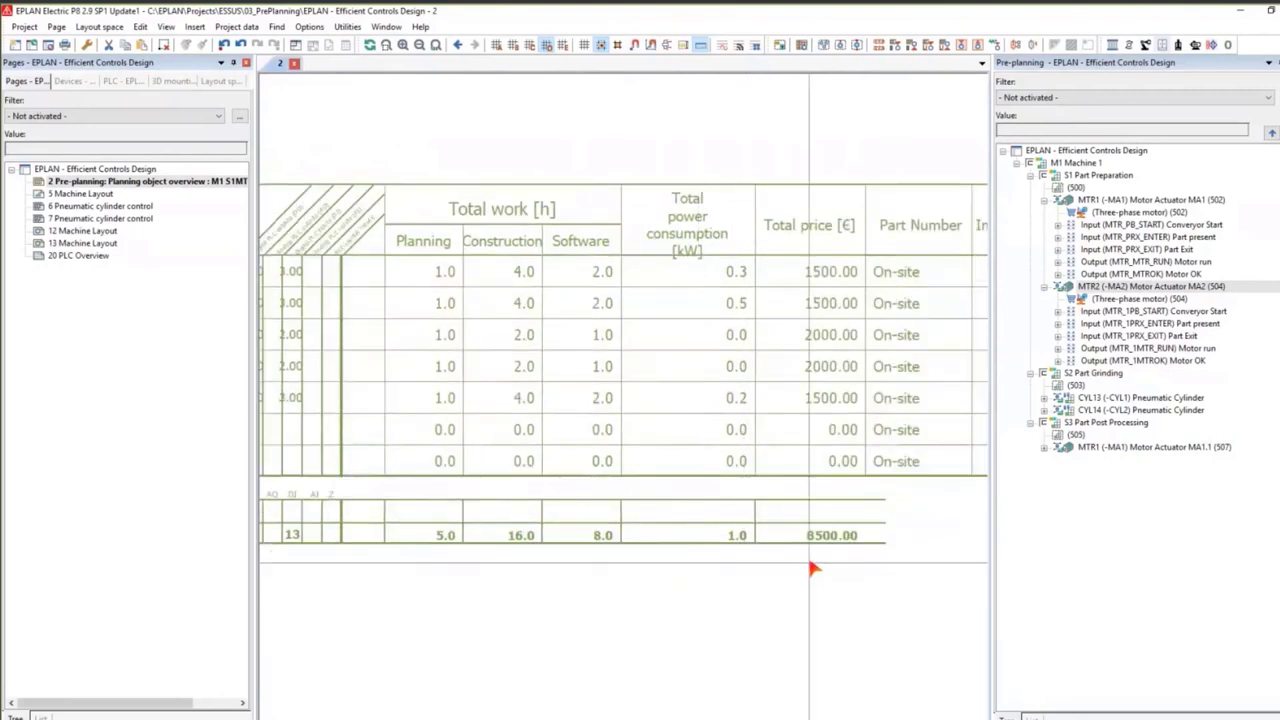
scroll(812, 564, down, 3)
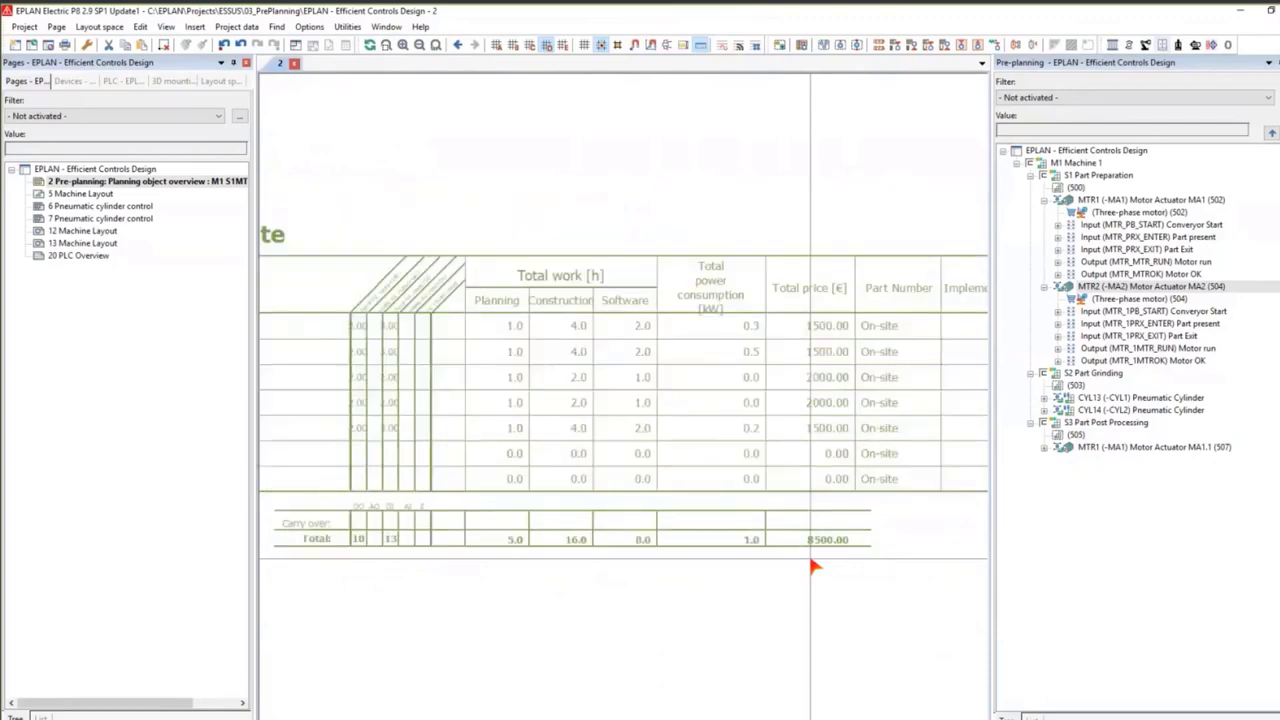
scroll(812, 566, down, 1)
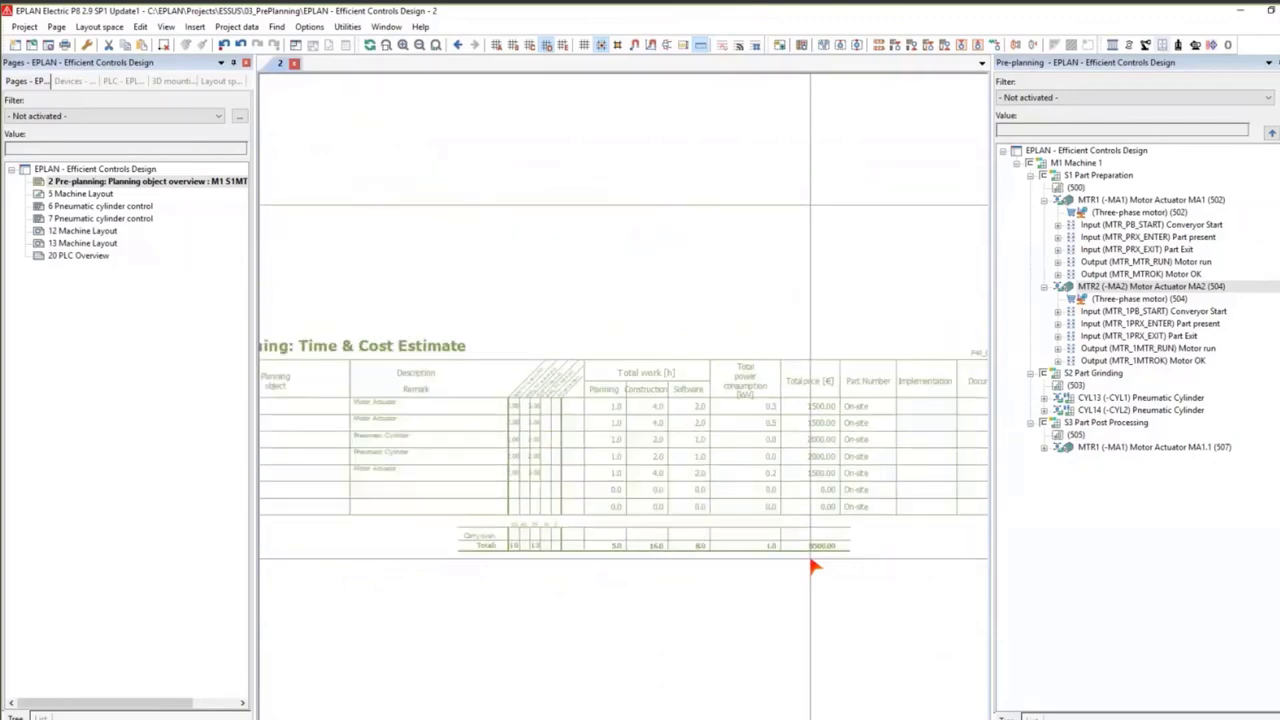
scroll(812, 566, down, 1)
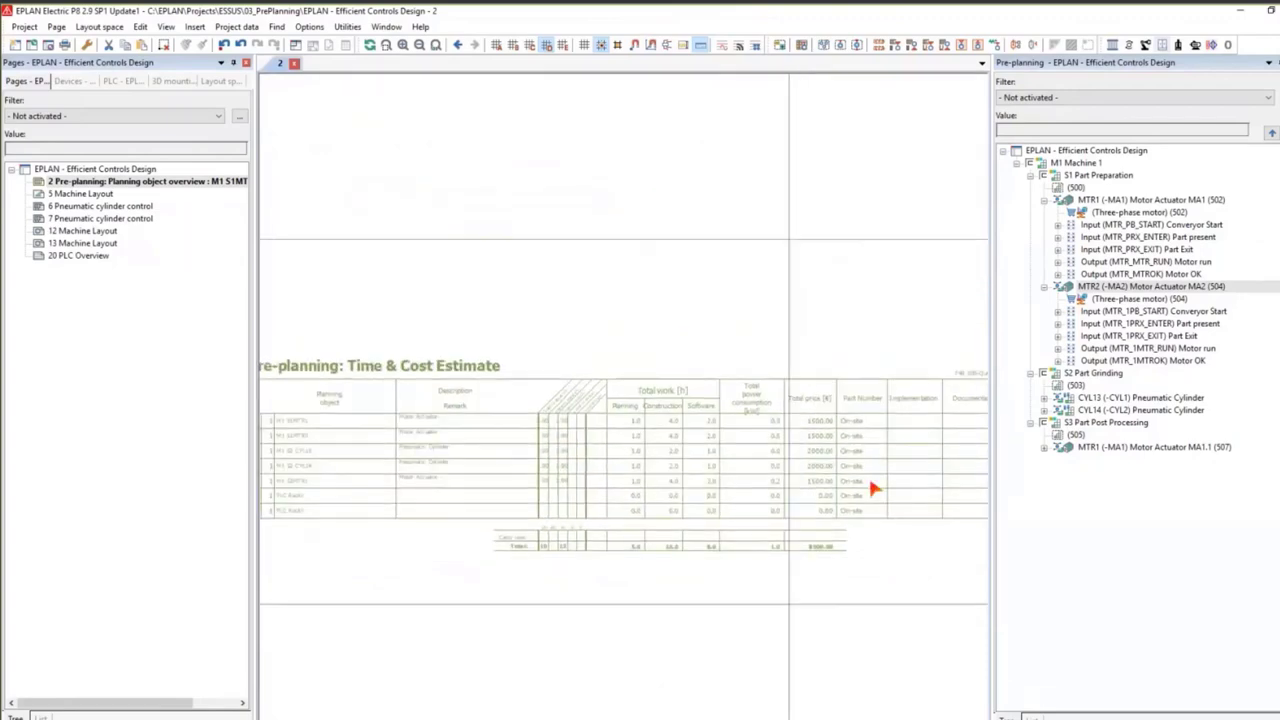
scroll(652, 405, down, 1)
Return to page 5 Machine Layout and bring the whole layout into view.
click(80, 193)
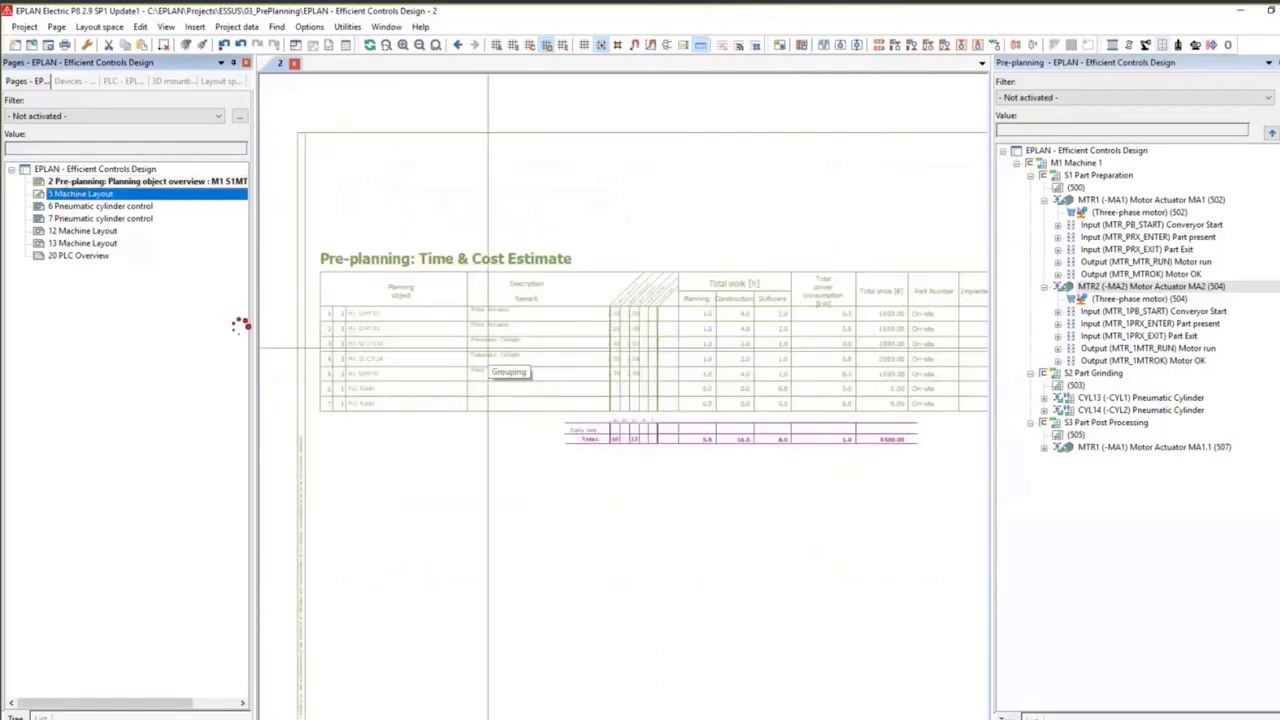
scroll(563, 423, down, 3)
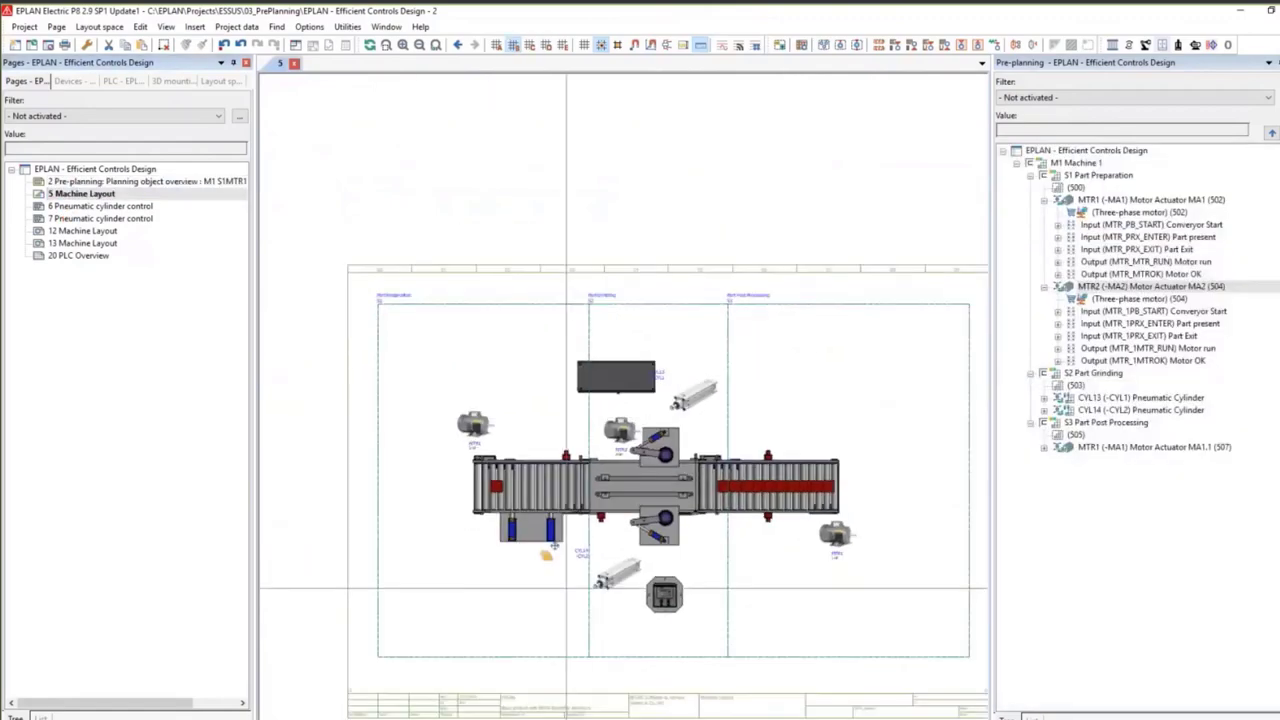
scroll(512, 477, up, 1)
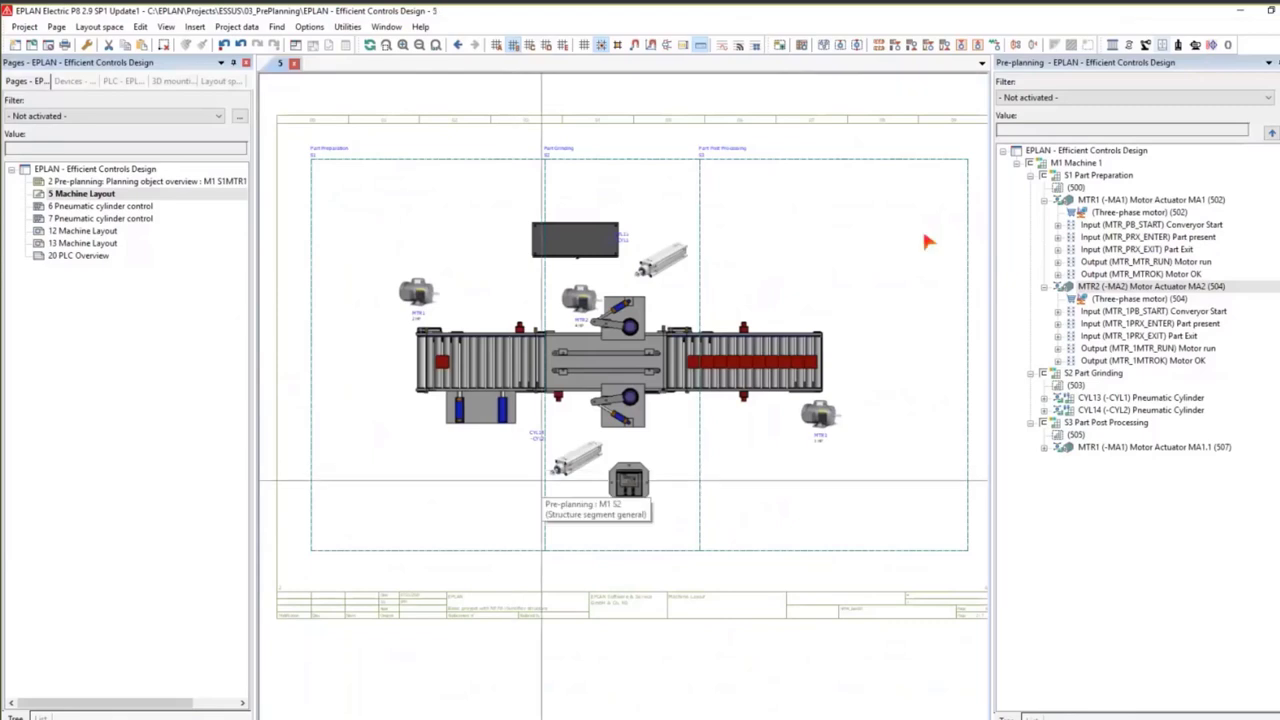
Insert the Enclosure pre-planning macro from the Preplanning\Machine Layout\NFPA folder under M1 Machine 1, and expand segments S1 and S2.
click(1045, 175)
right_click(1062, 162)
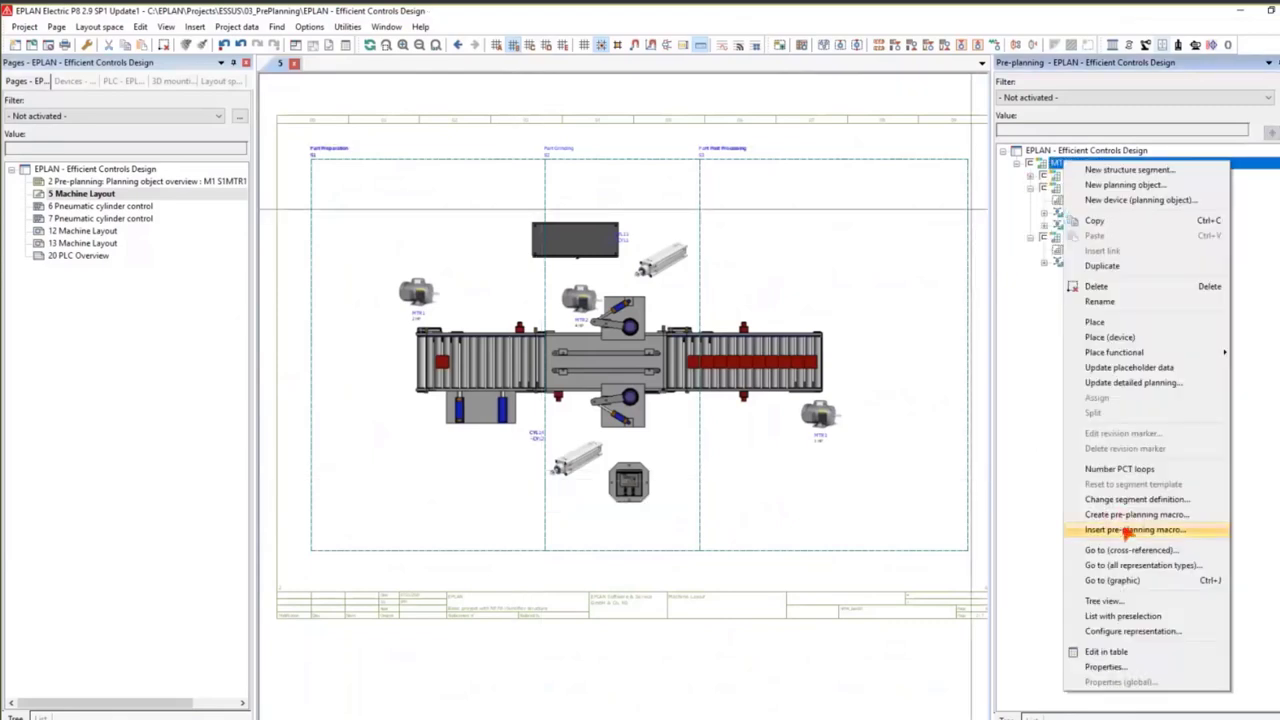
click(1127, 530)
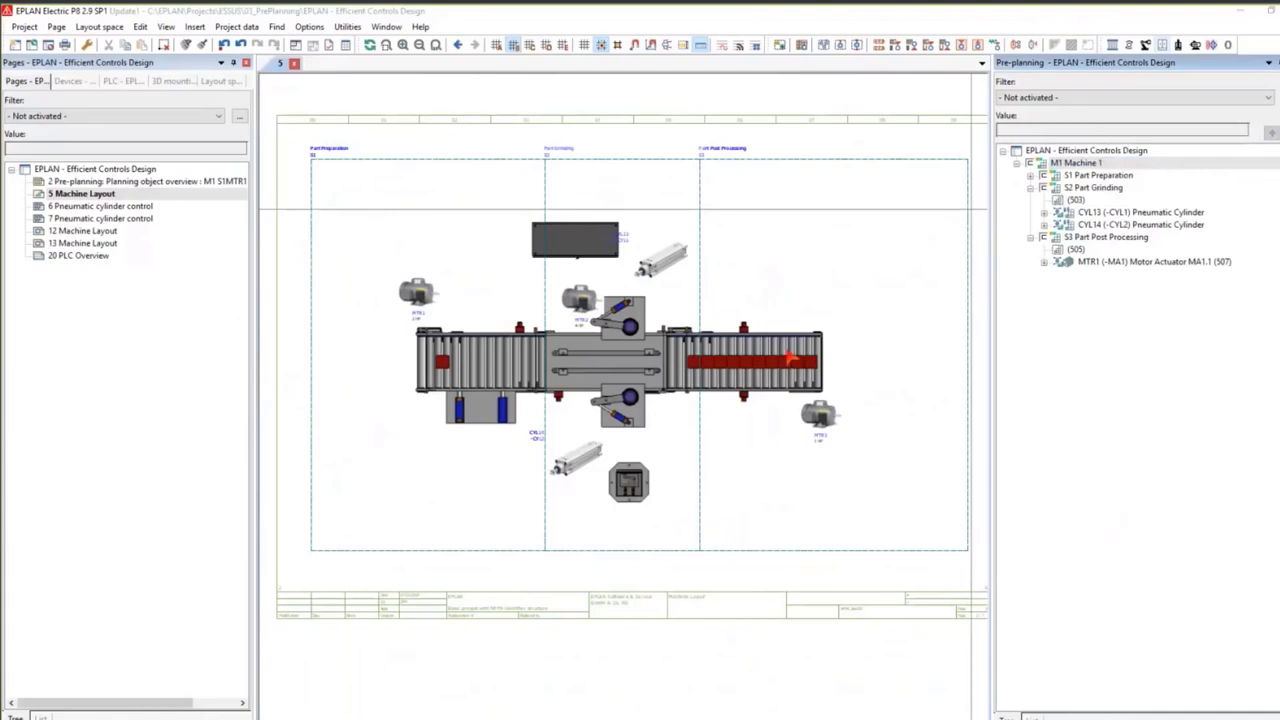
scroll(392, 308, down, 15)
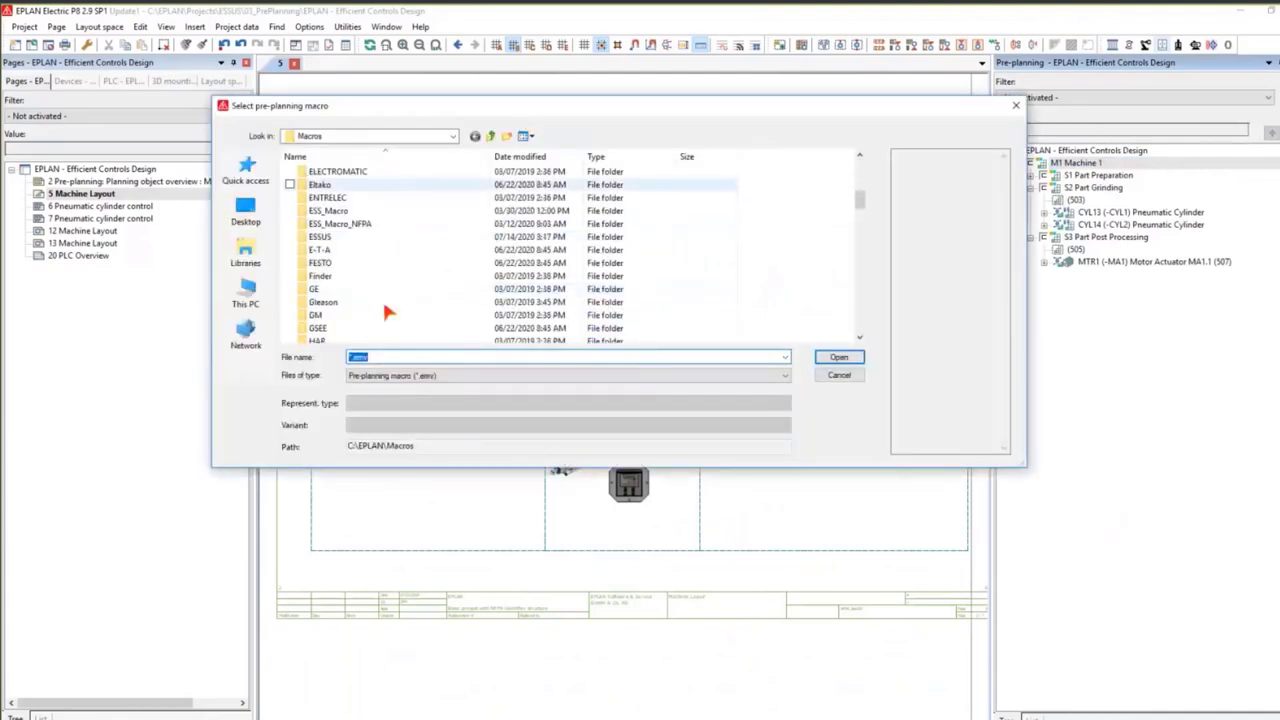
scroll(388, 312, down, 6)
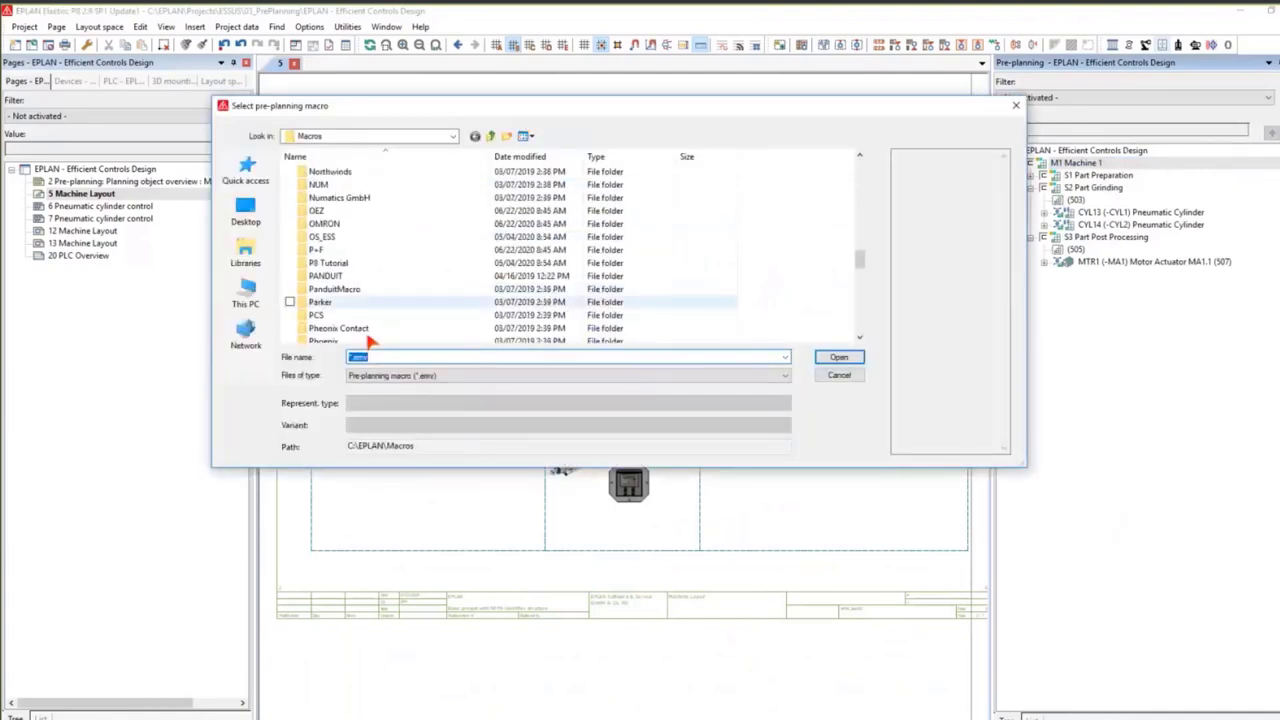
double_click(354, 304)
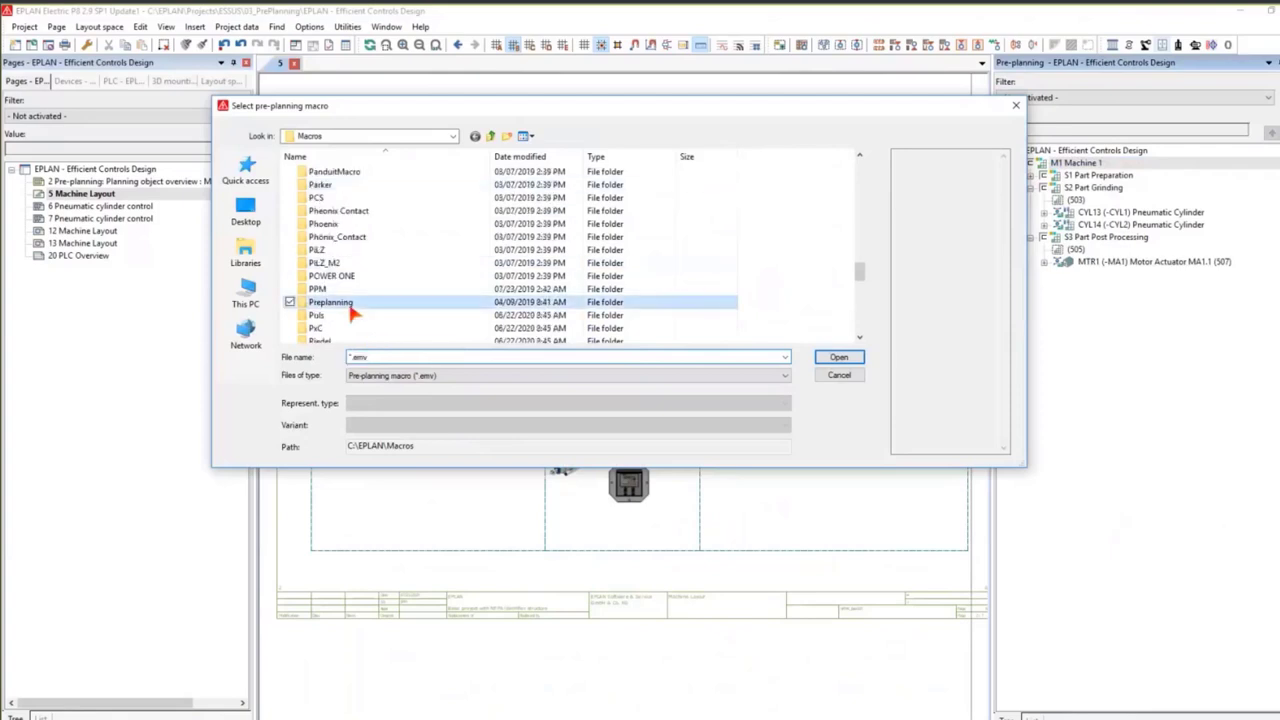
click(328, 188)
double_click(328, 190)
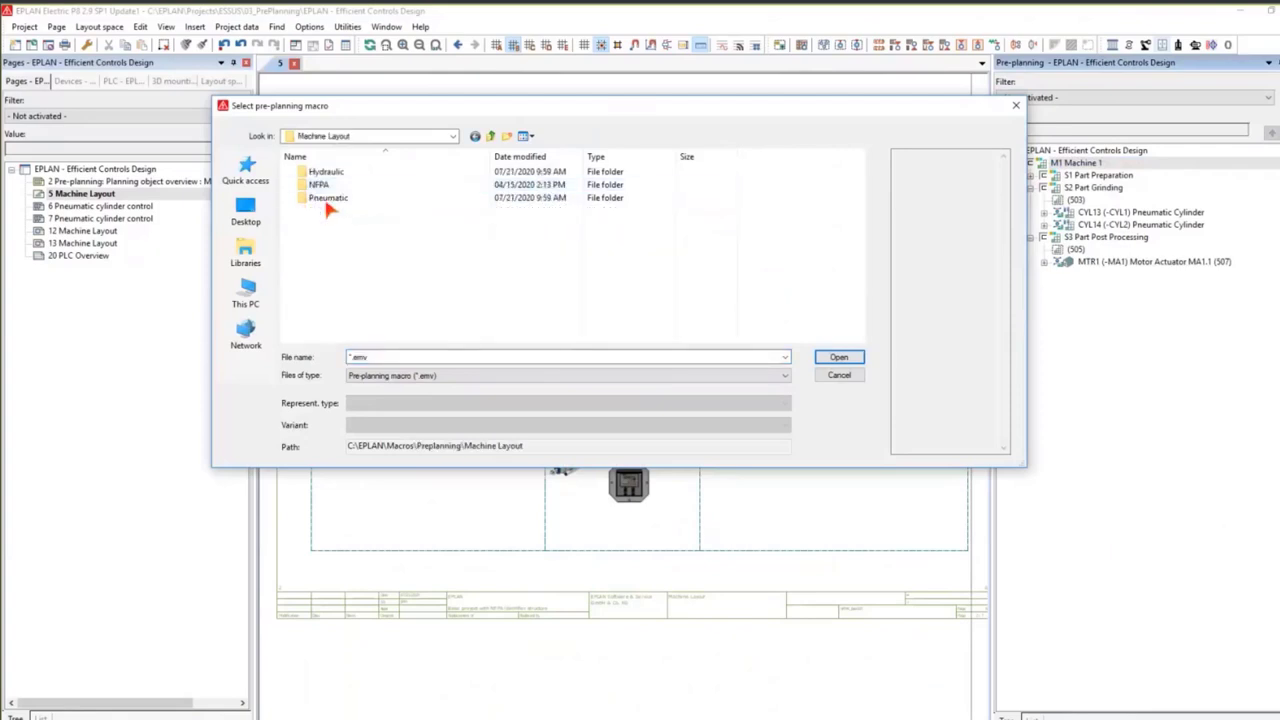
double_click(320, 186)
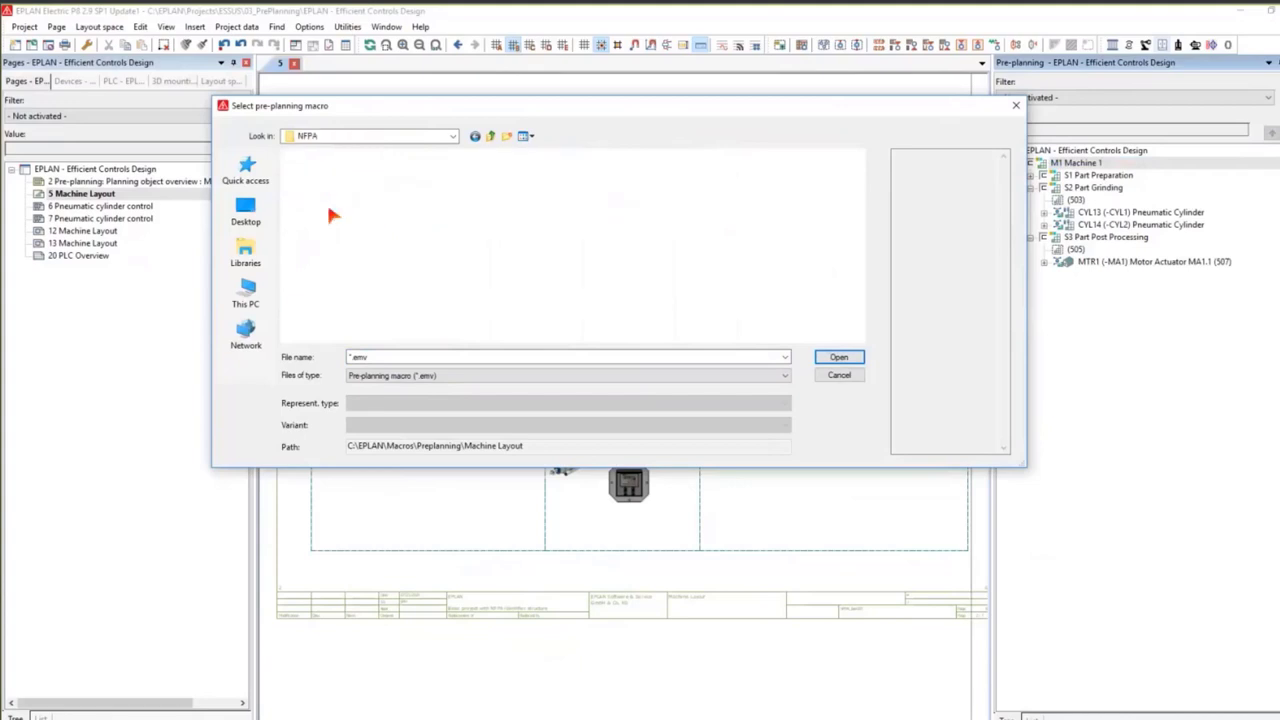
click(838, 357)
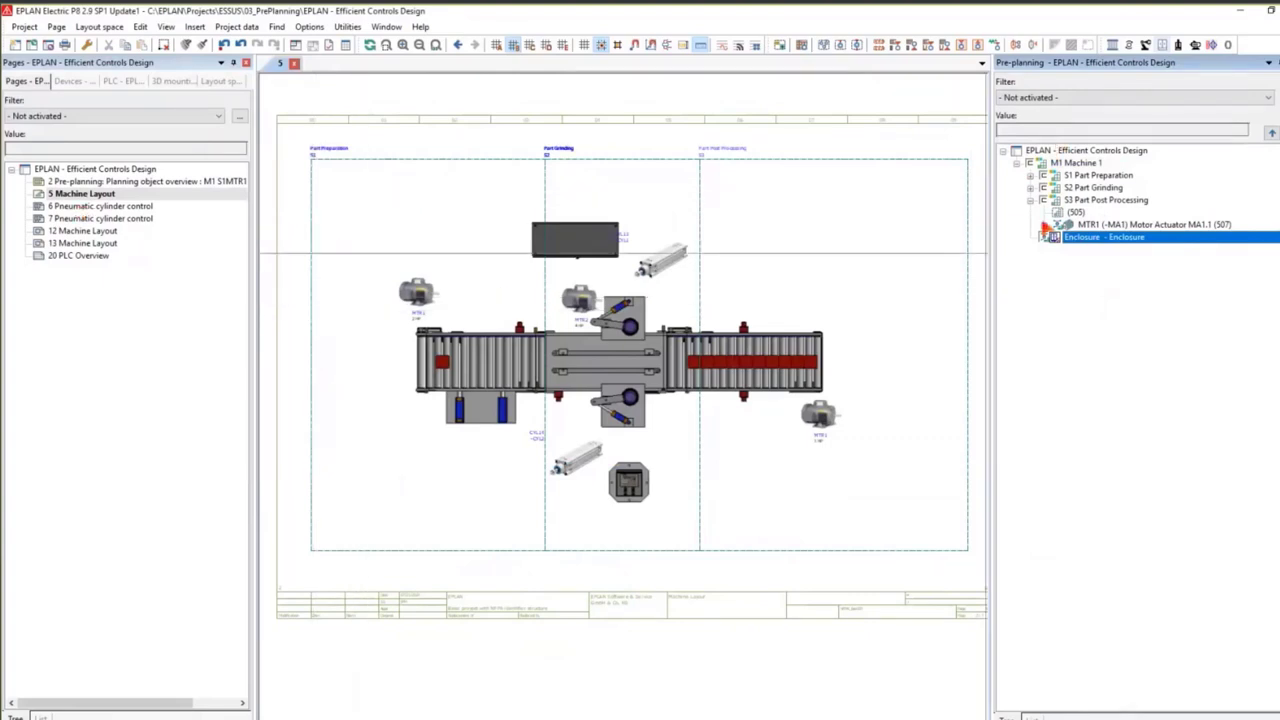
click(1030, 188)
click(1030, 175)
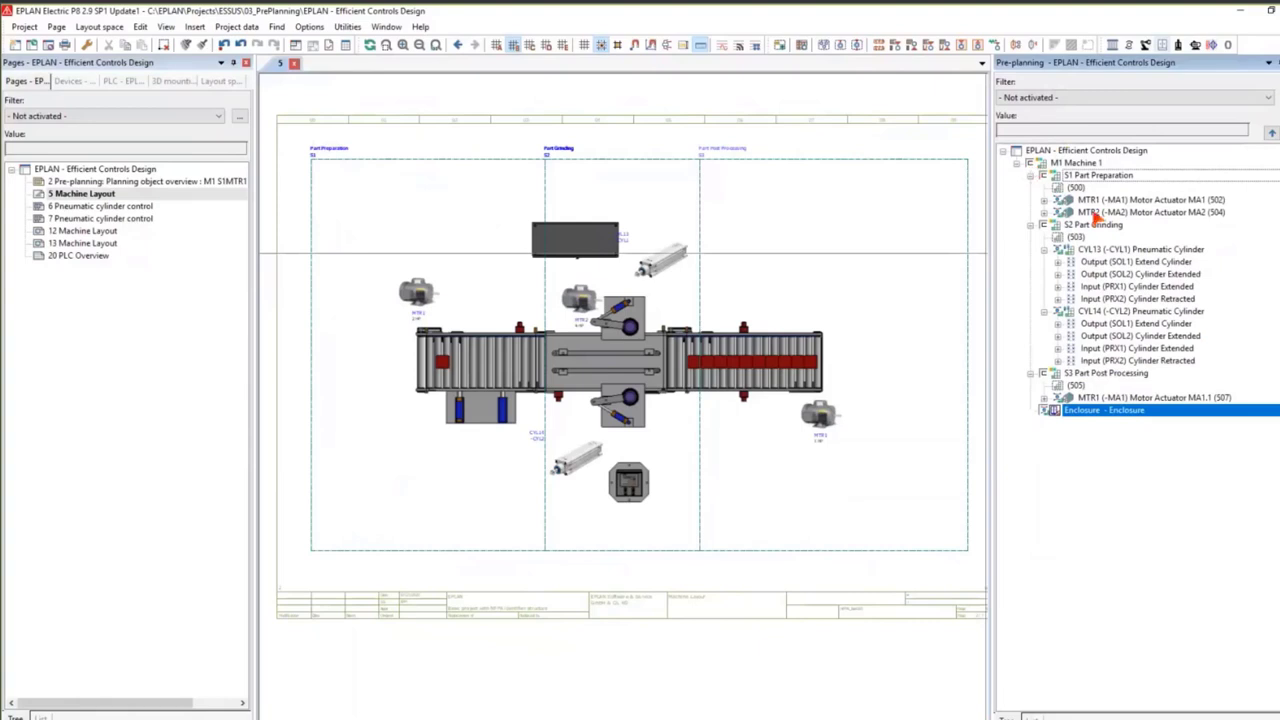
View the pneumatic schematic on page 6 Pneumatic cylinder control and open page 7 Pneumatic cylinder control.
click(108, 205)
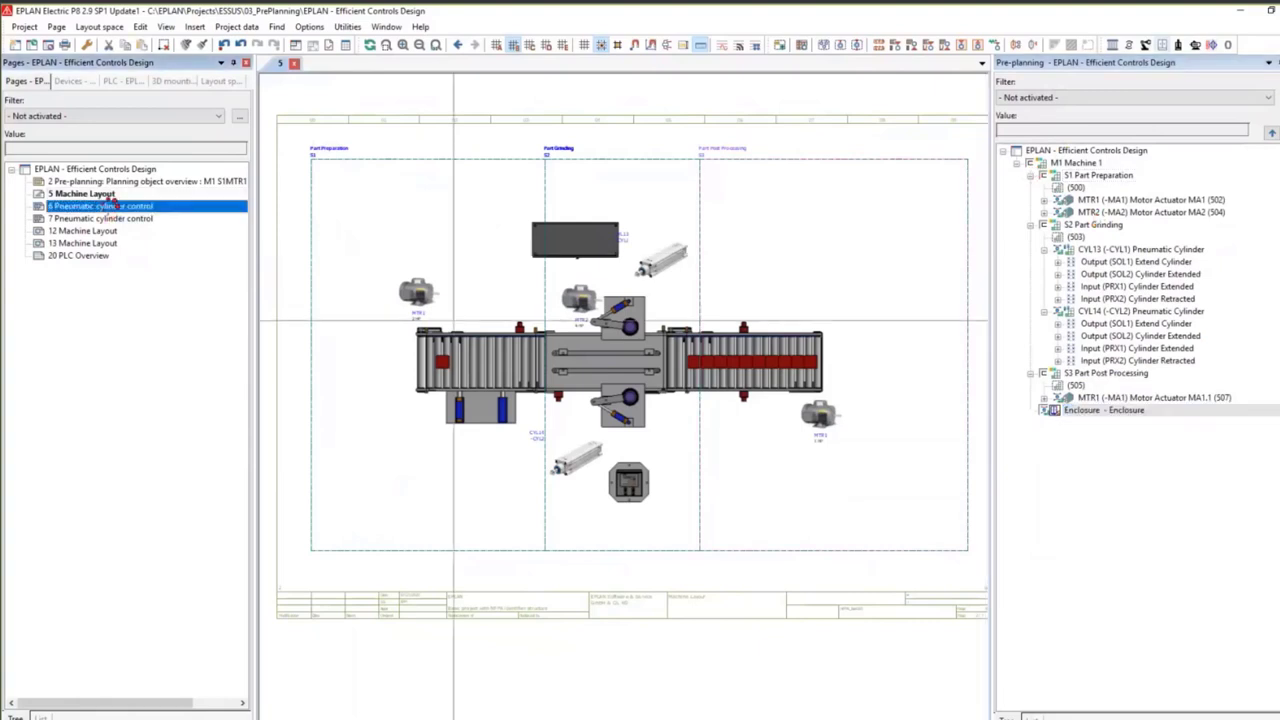
double_click(110, 205)
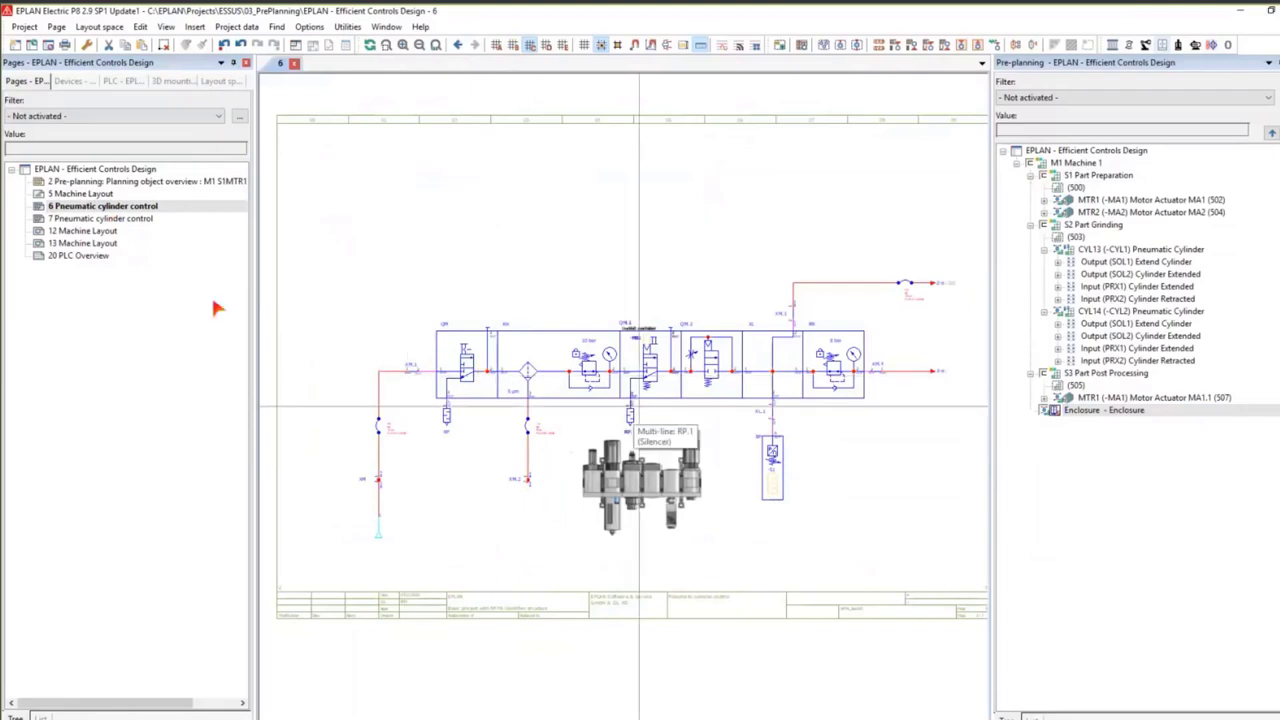
click(112, 216)
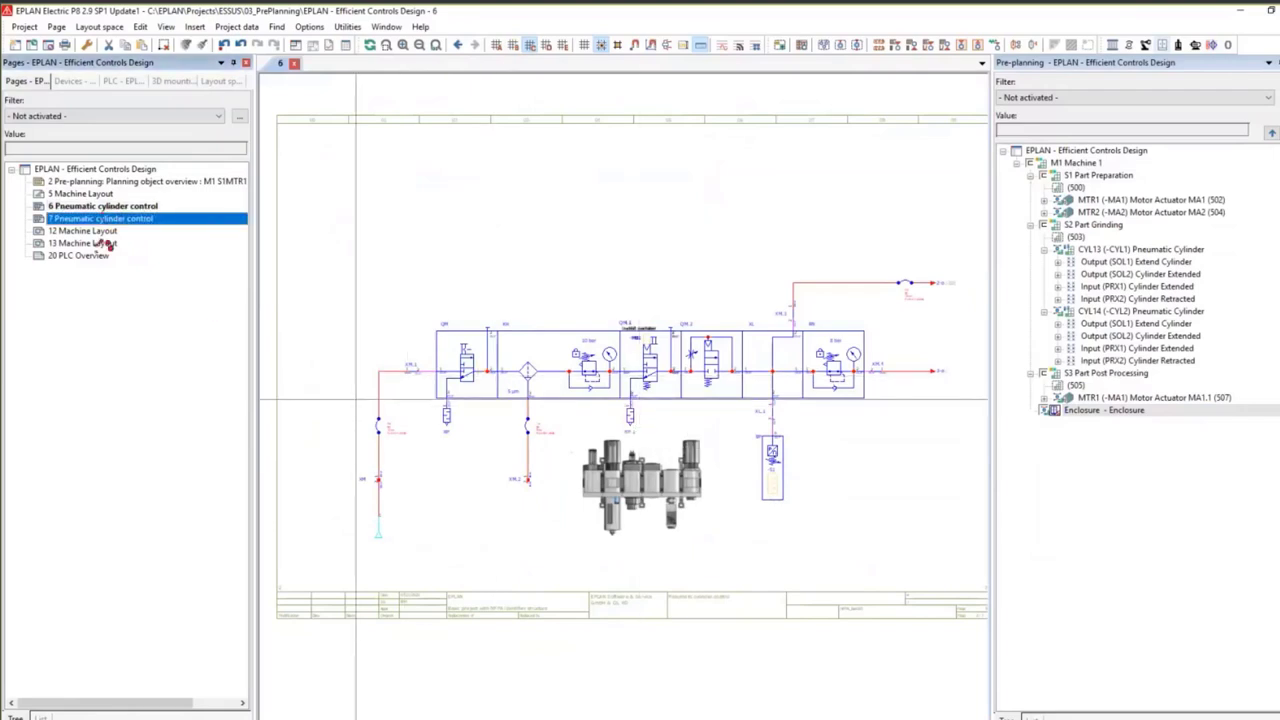
double_click(100, 218)
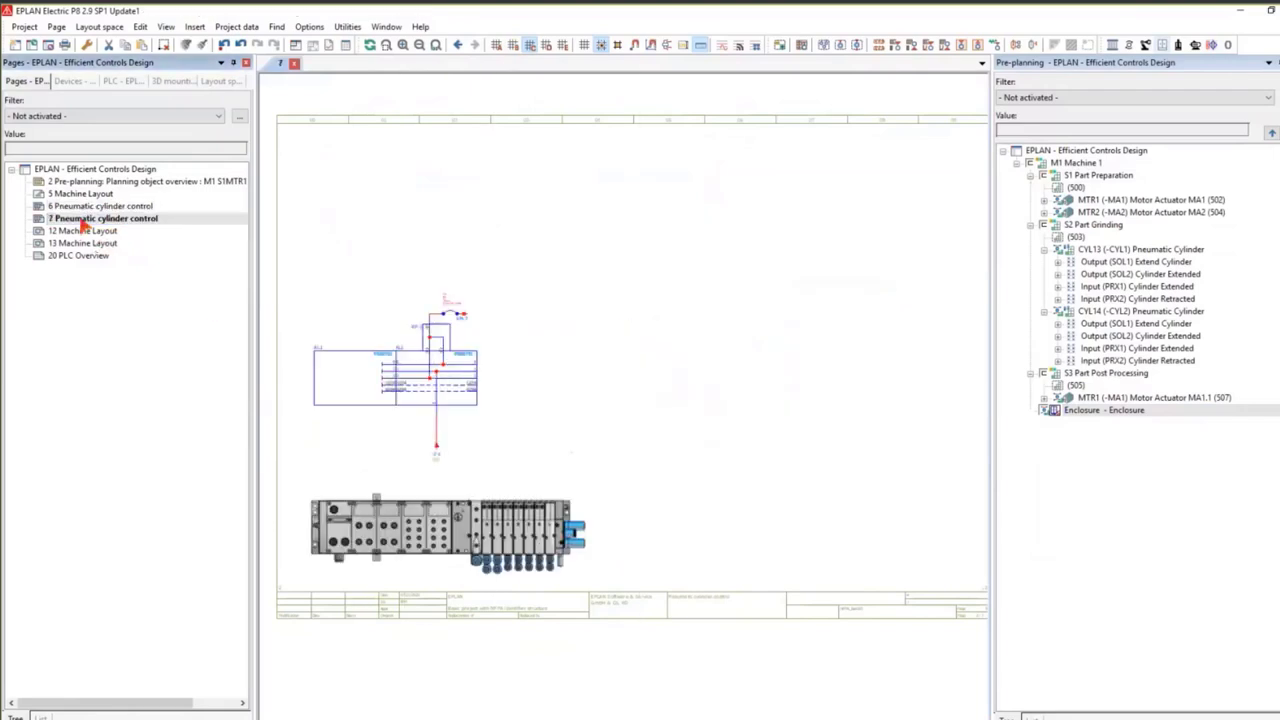
Place the S2 cylinders CYL13 and CYL14 side by side on page 7, adjoining the existing valve terminal schematic.
click(1100, 250)
ctrl+click(1140, 311)
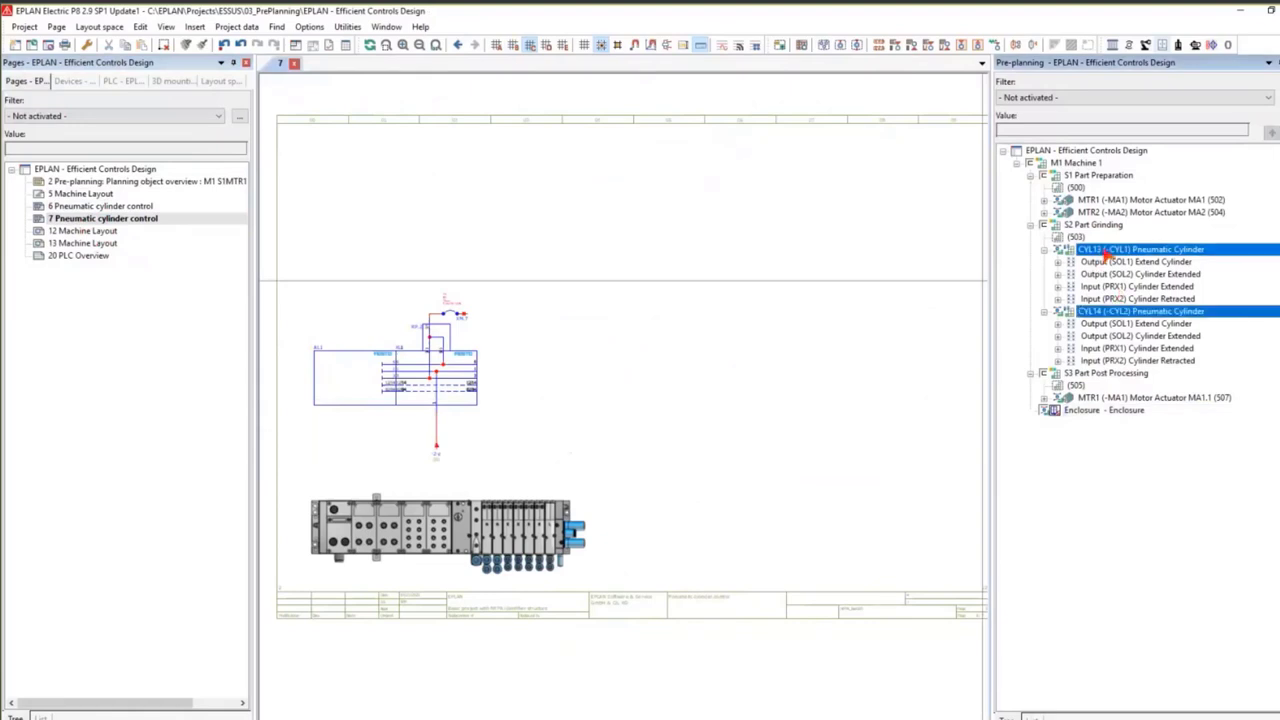
drag(1140, 311, 600, 363)
click(593, 363)
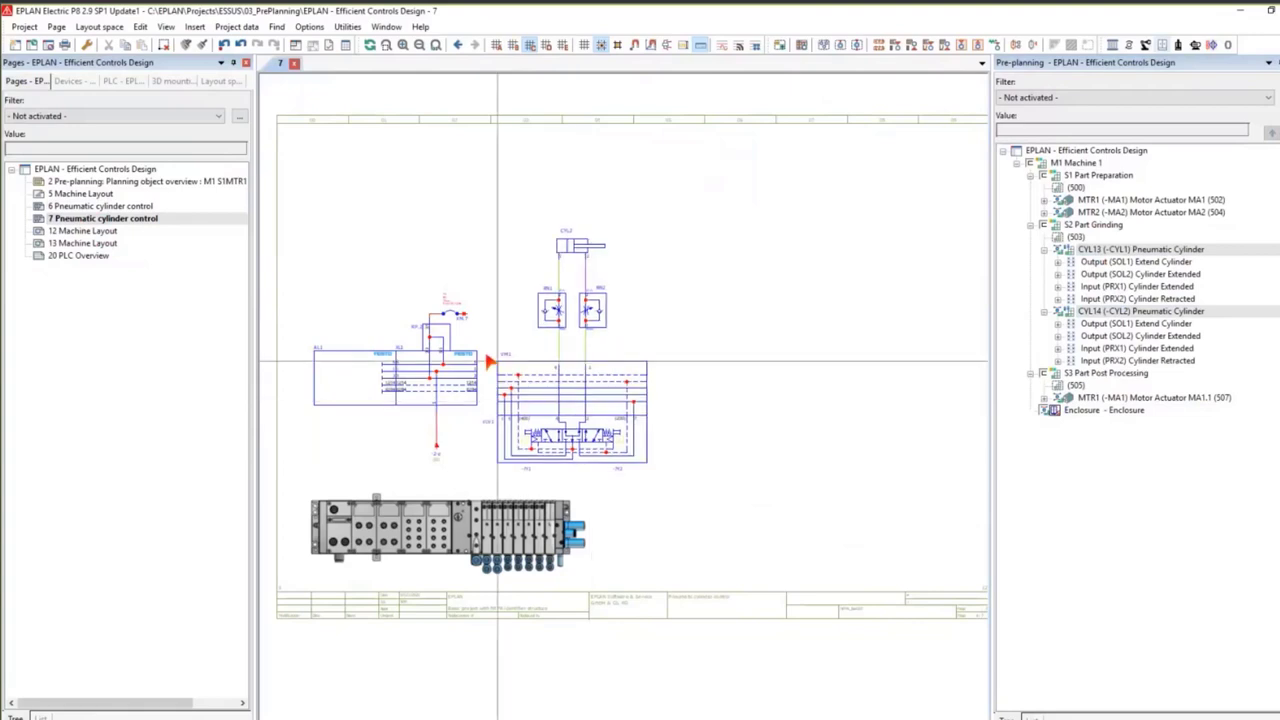
click(477, 351)
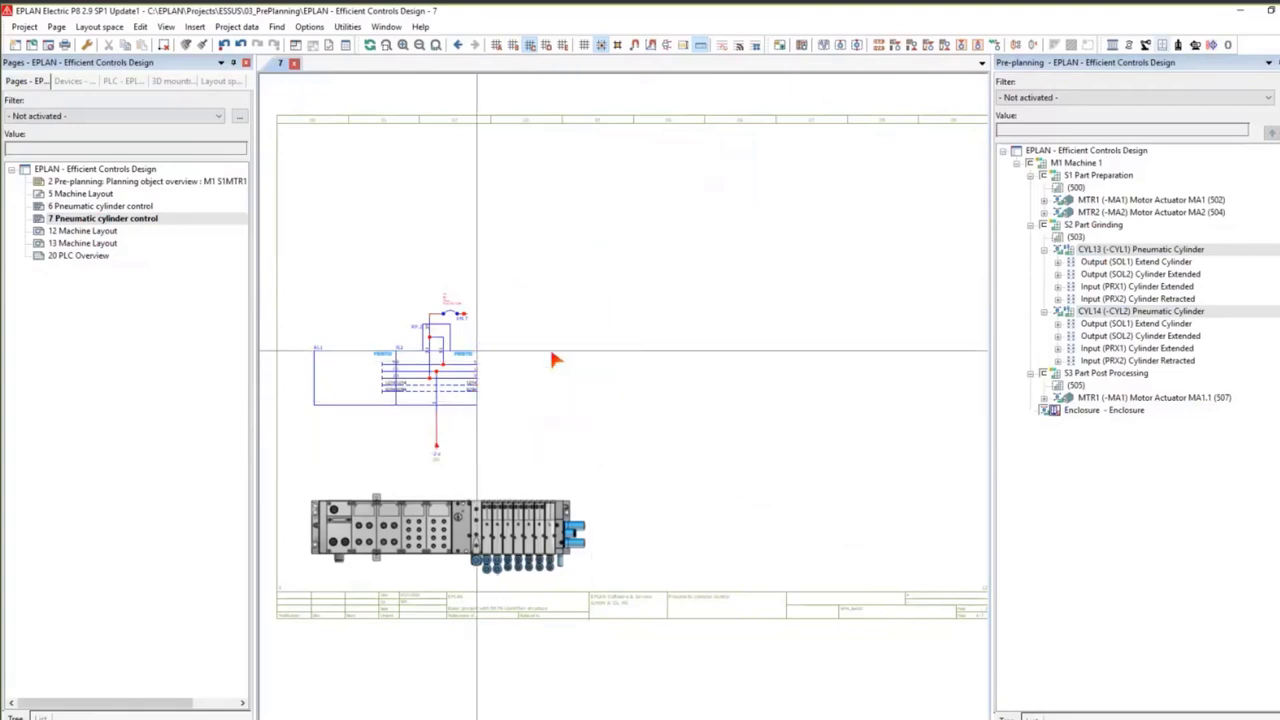
click(630, 352)
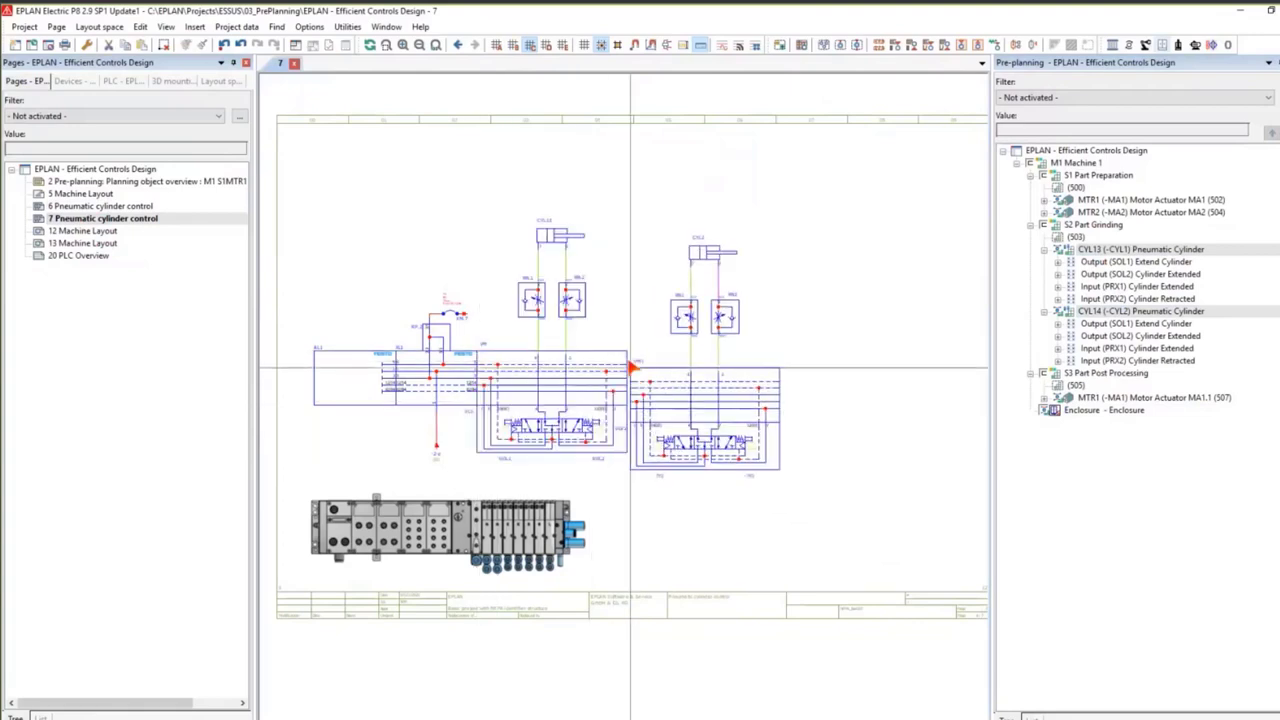
click(628, 348)
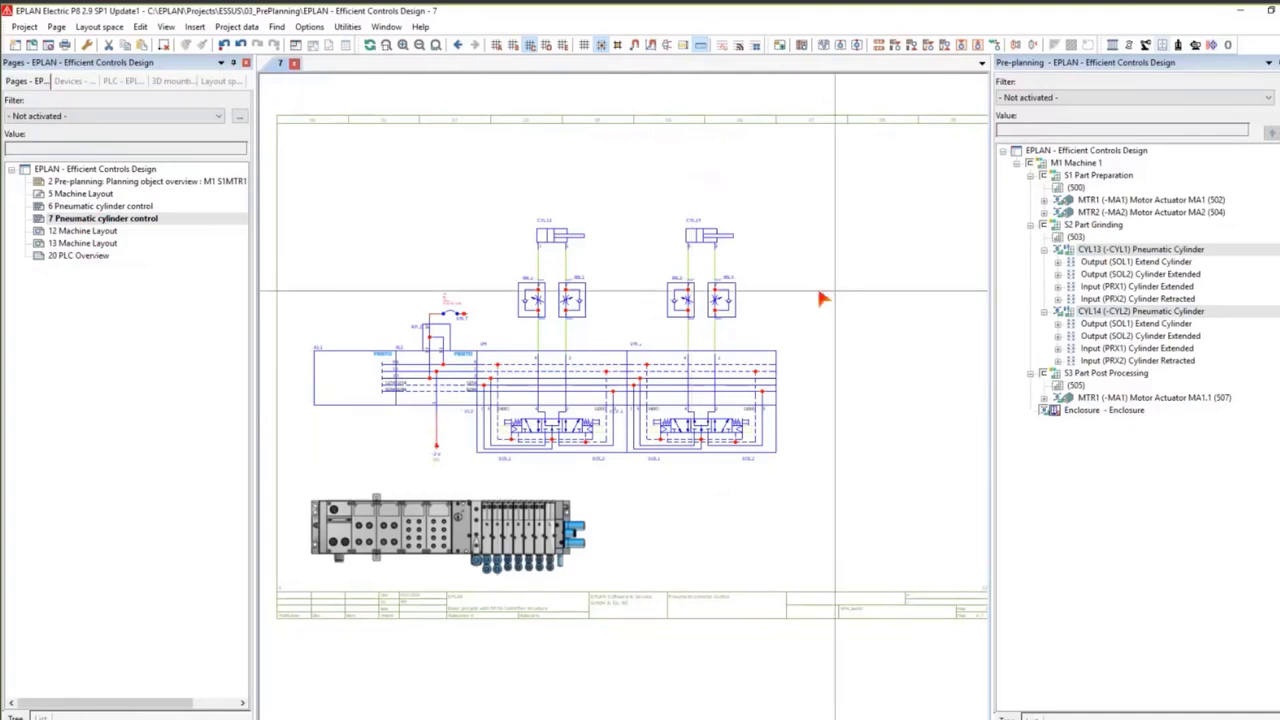
Generate page 11 Main feed from the Enclosure planning object and inspect its main disconnect switch and power supply circuits.
click(80, 232)
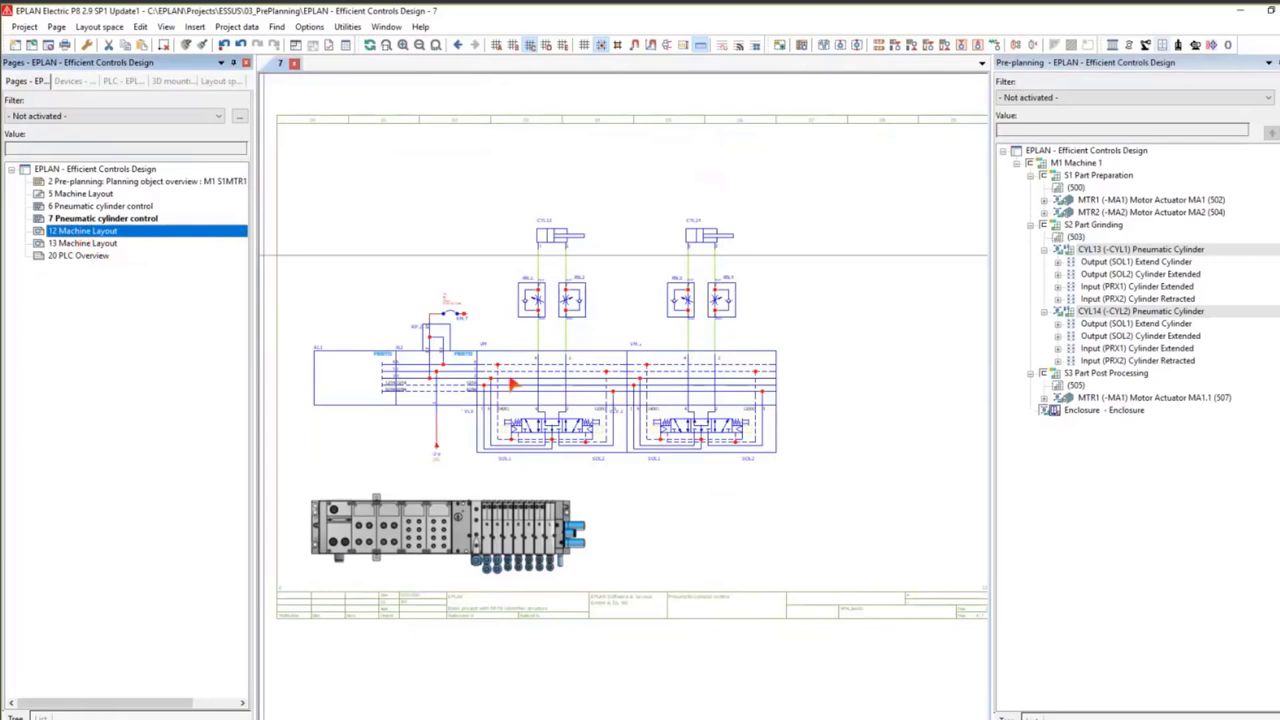
click(1100, 411)
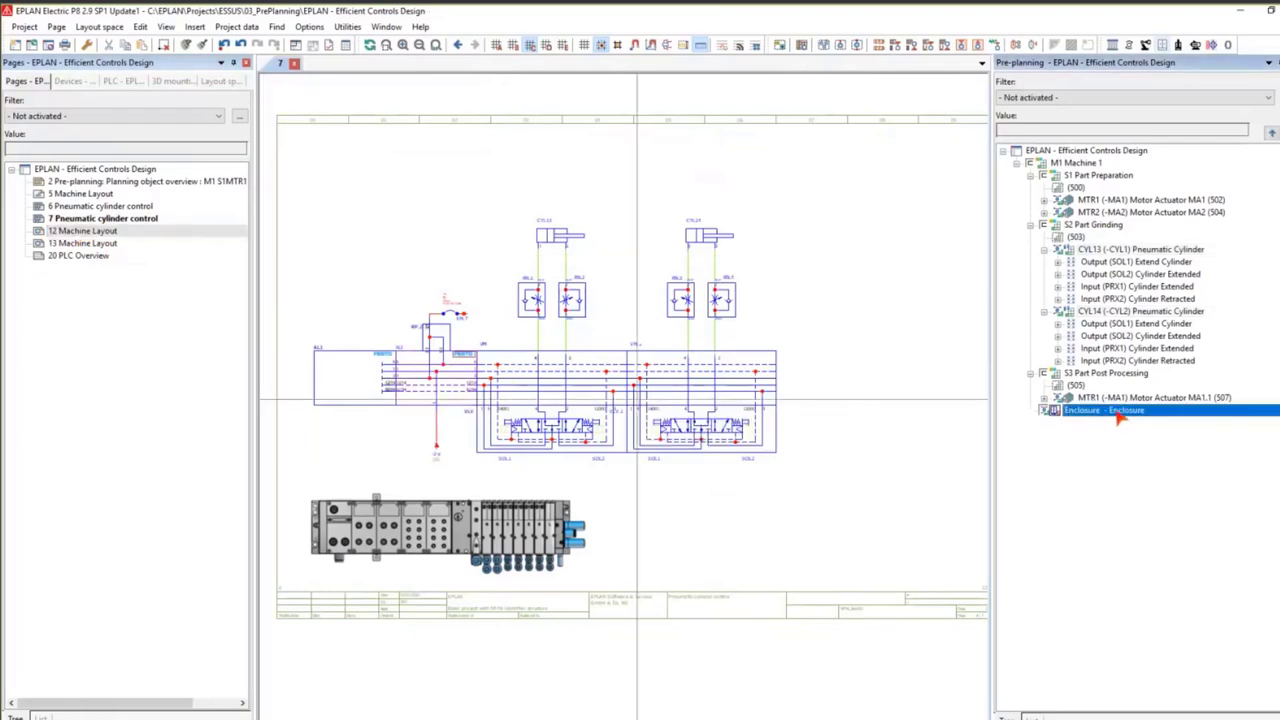
drag(1076, 411, 97, 245)
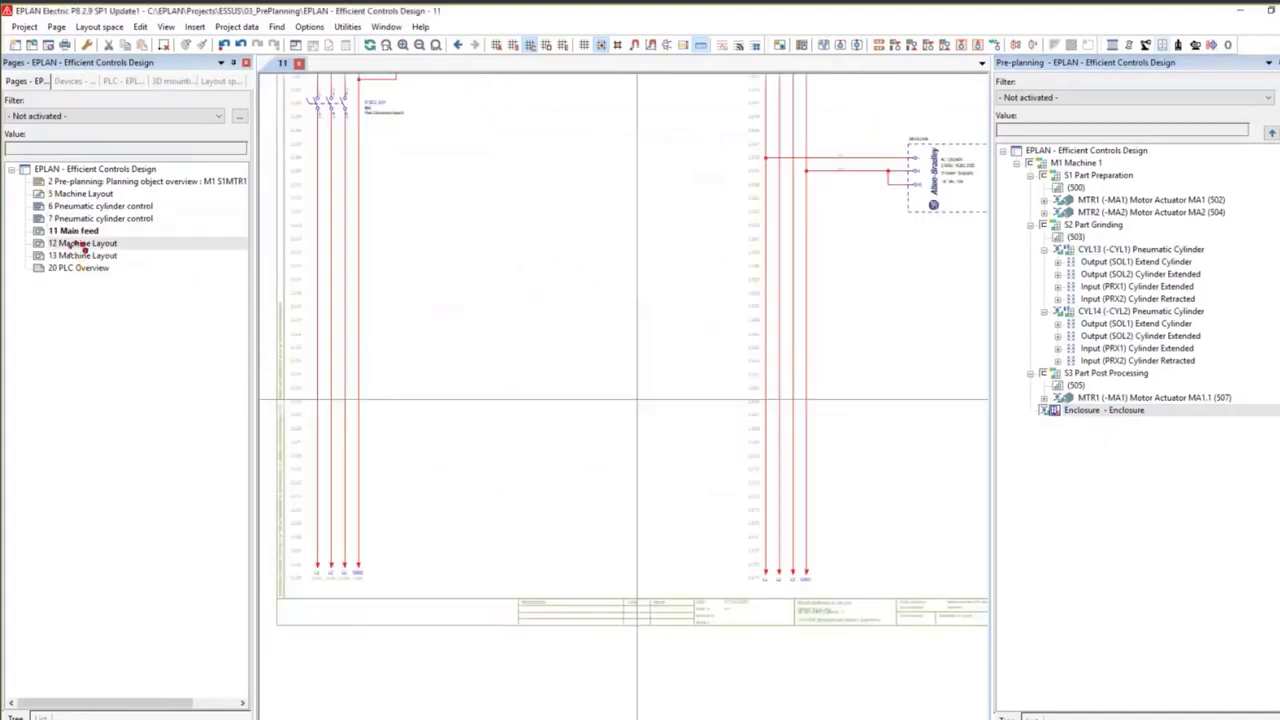
scroll(543, 357, down, 5)
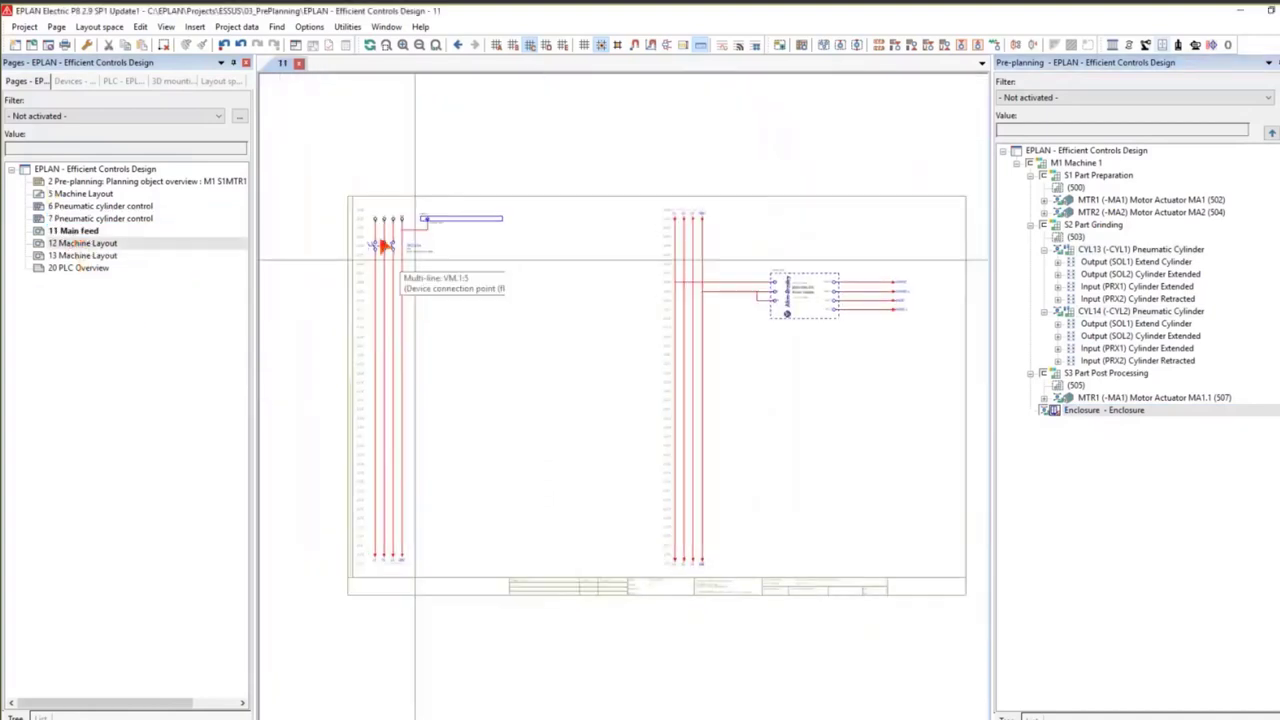
scroll(385, 246, up, 4)
drag(293, 211, 520, 300)
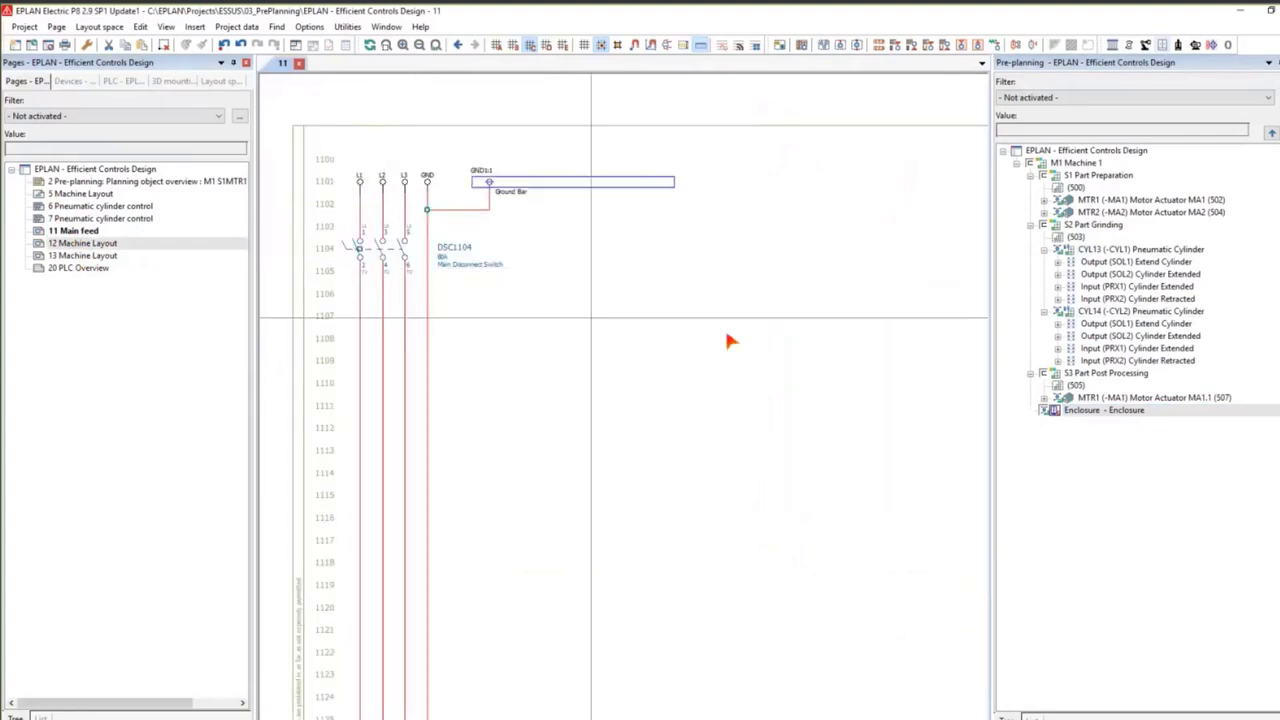
scroll(592, 315, down, 2)
middle_drag(844, 385, 468, 328)
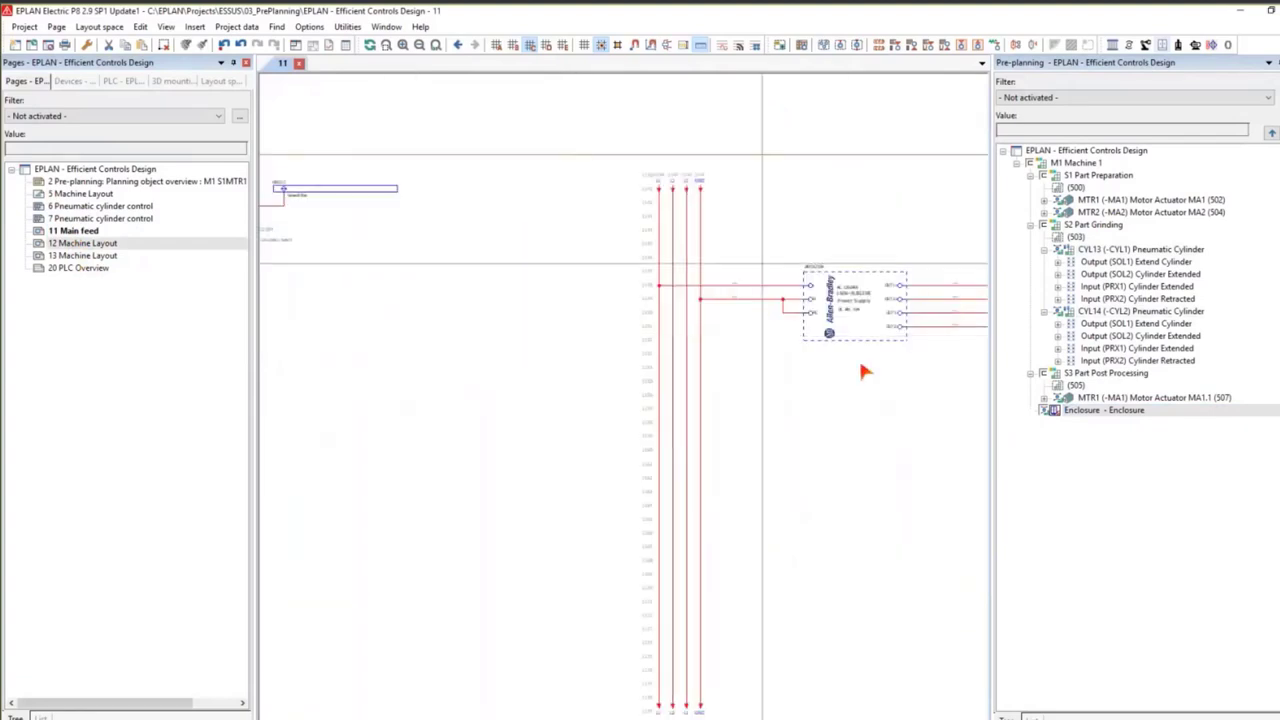
scroll(848, 430, down, 3)
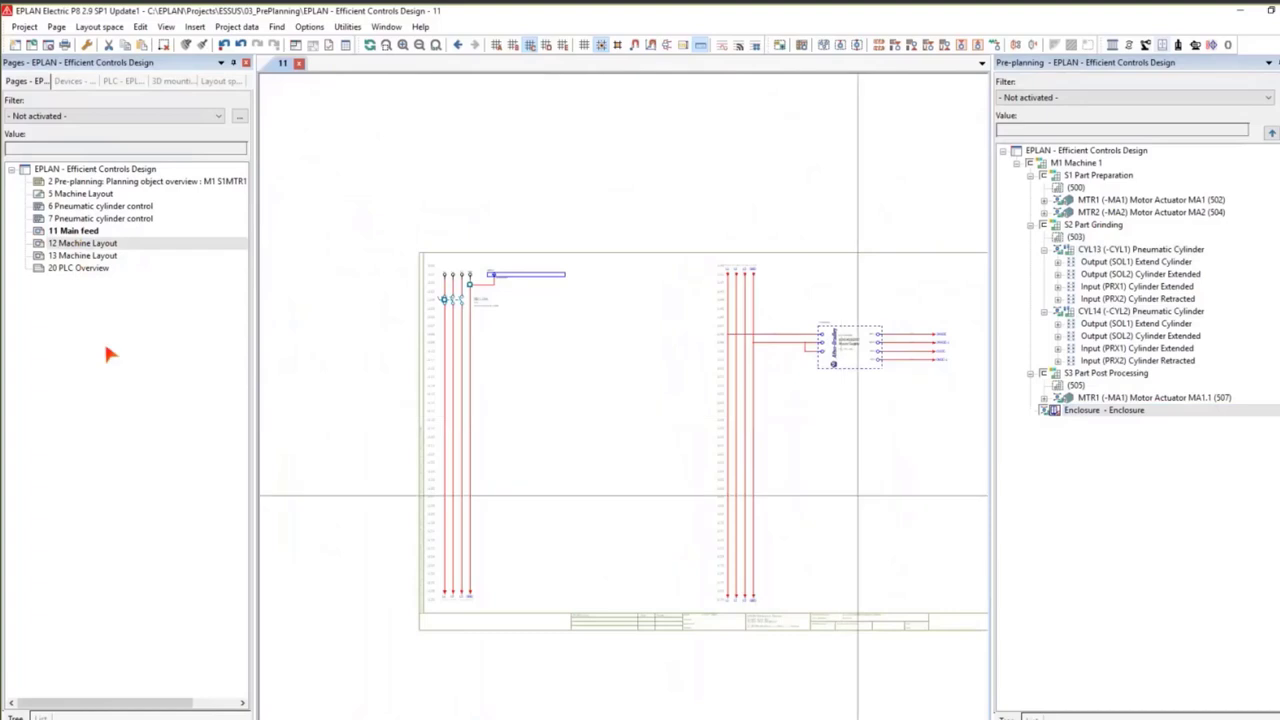
Place the S1 Part Preparation motors MTR1 and MTR2 in the two ladder columns of page 12 Machine Layout and inspect the second motor's circuit.
click(82, 242)
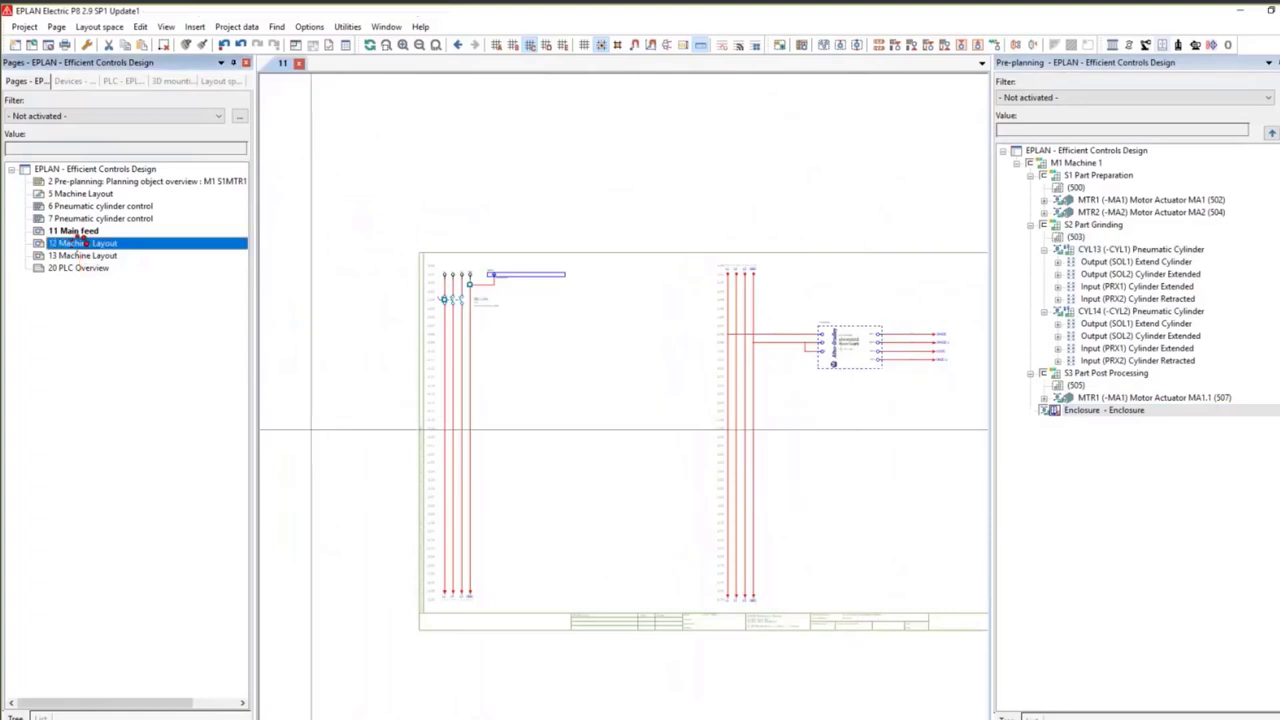
click(1112, 200)
shift+click(1110, 214)
drag(1120, 200, 580, 363)
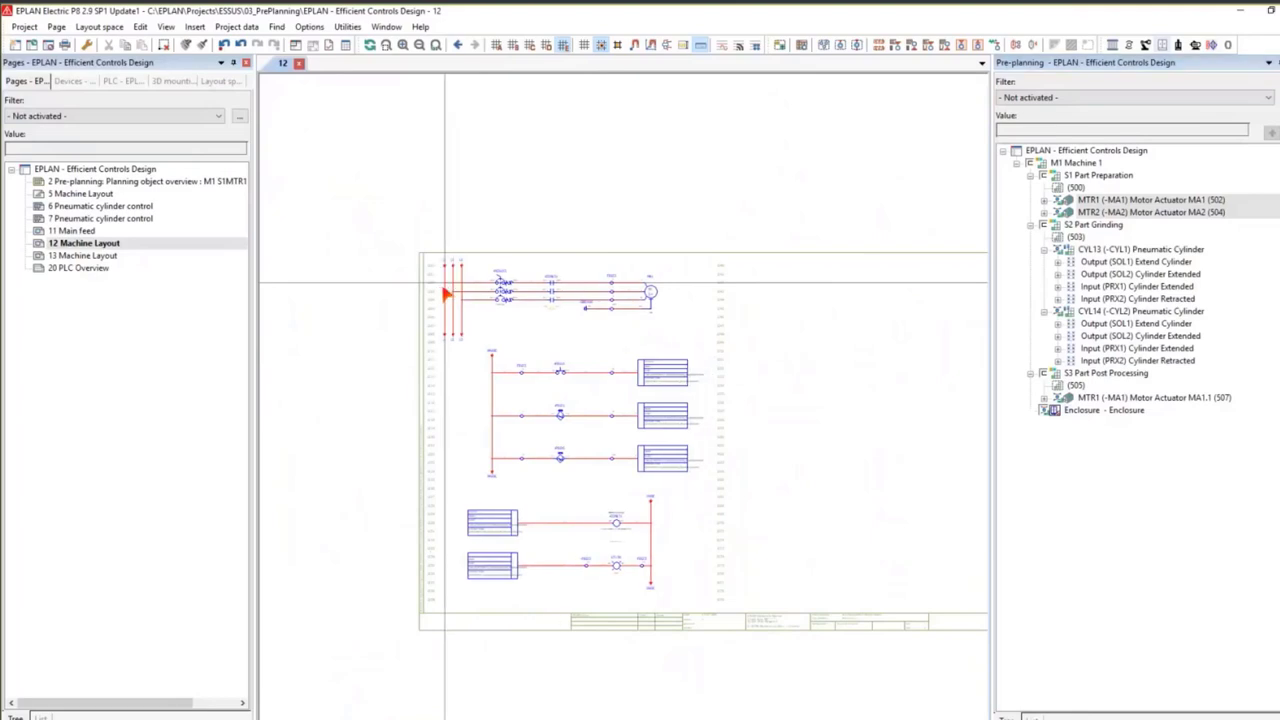
click(446, 294)
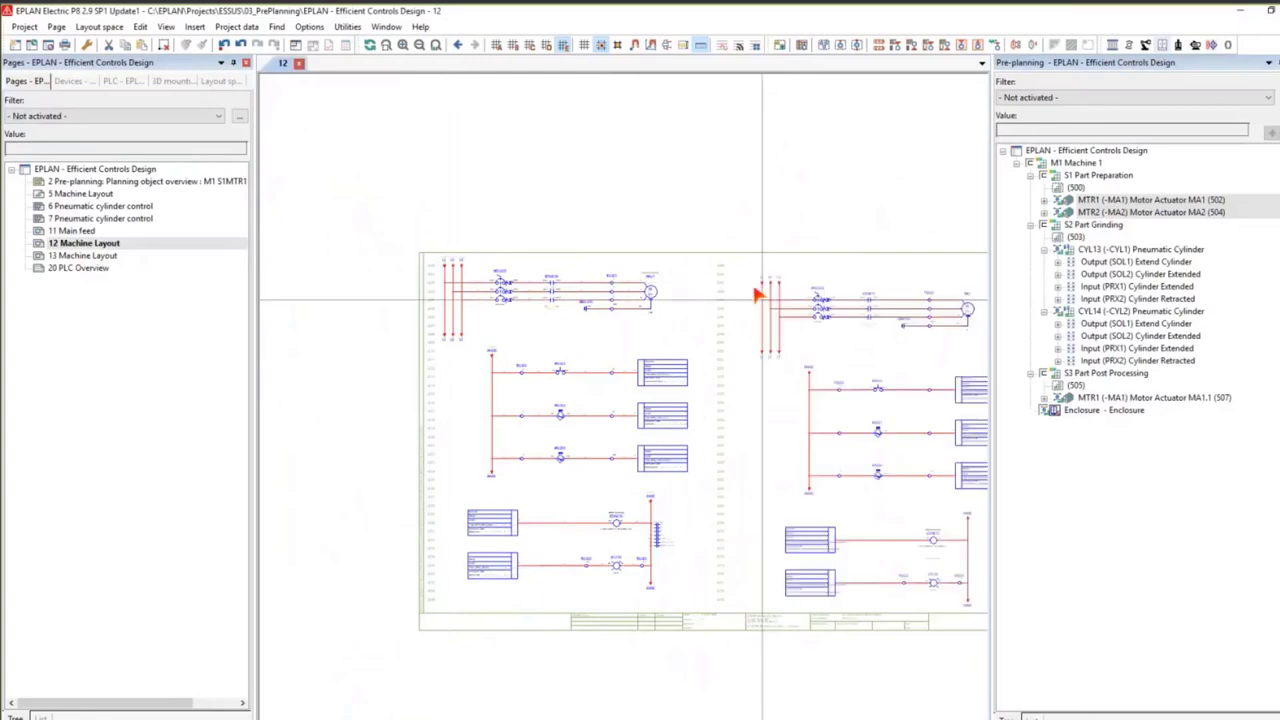
click(740, 290)
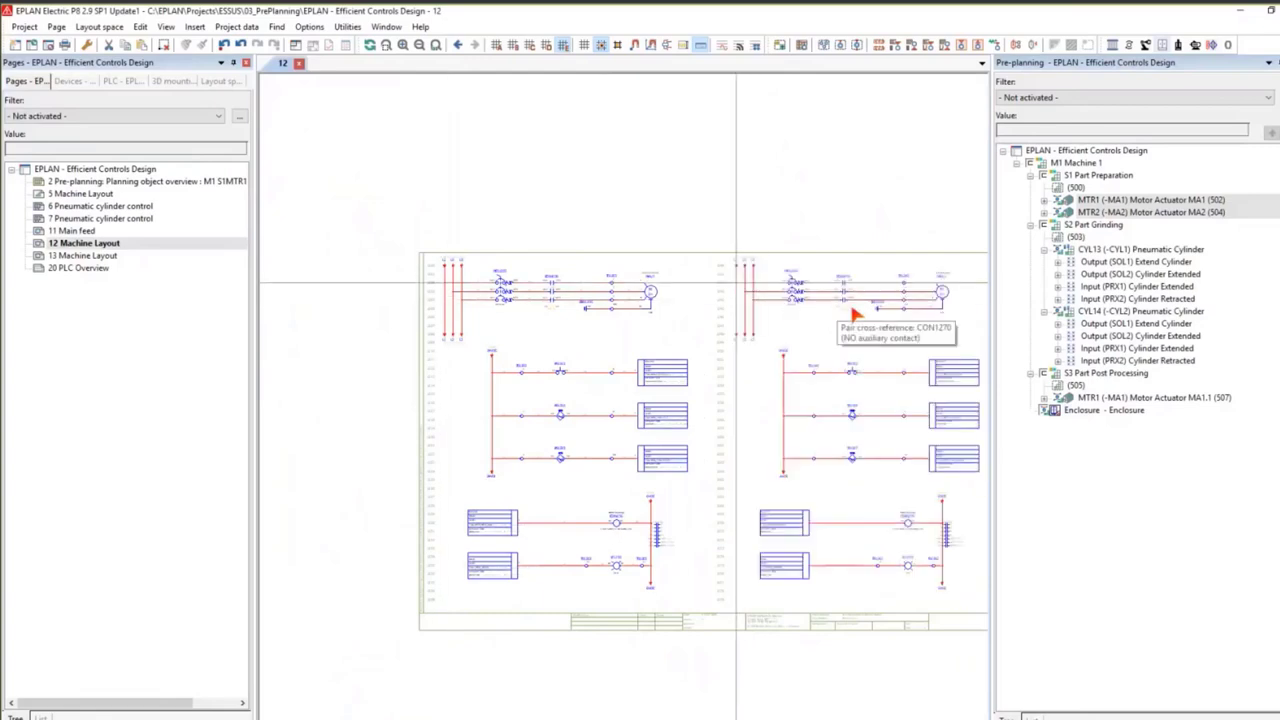
scroll(953, 308, up, 5)
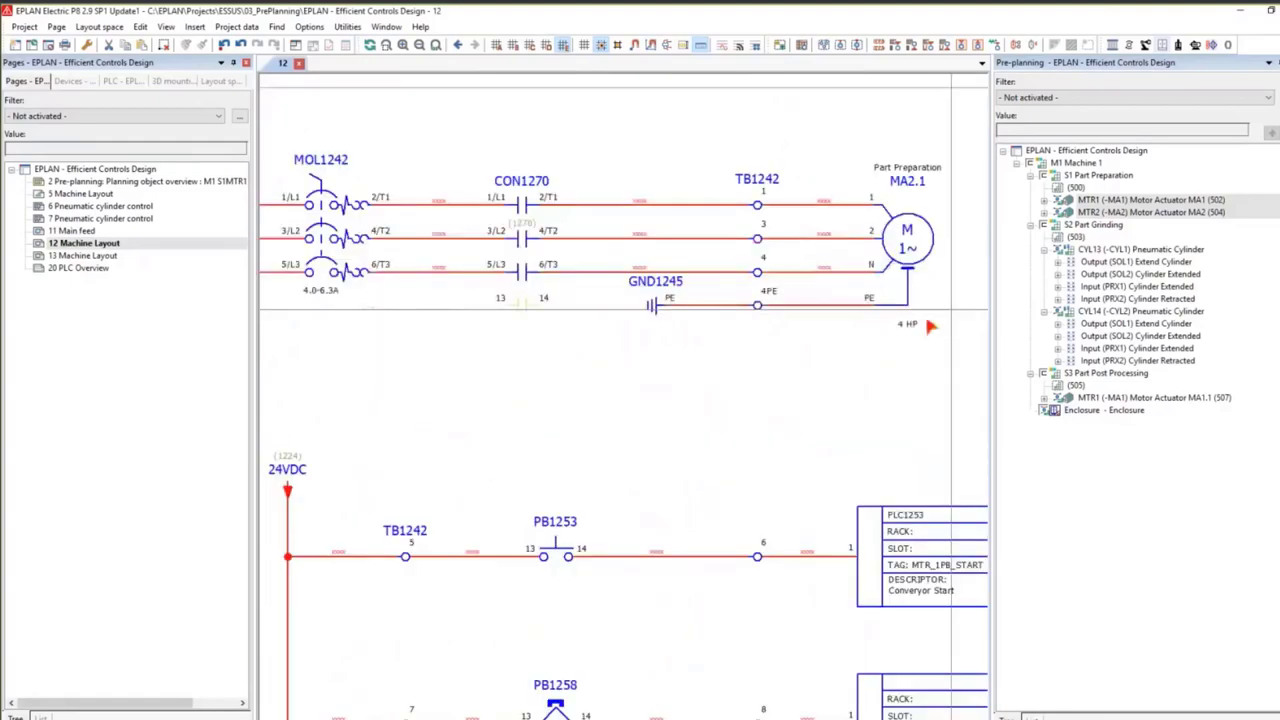
scroll(930, 328, up, 3)
scroll(913, 356, down, 3)
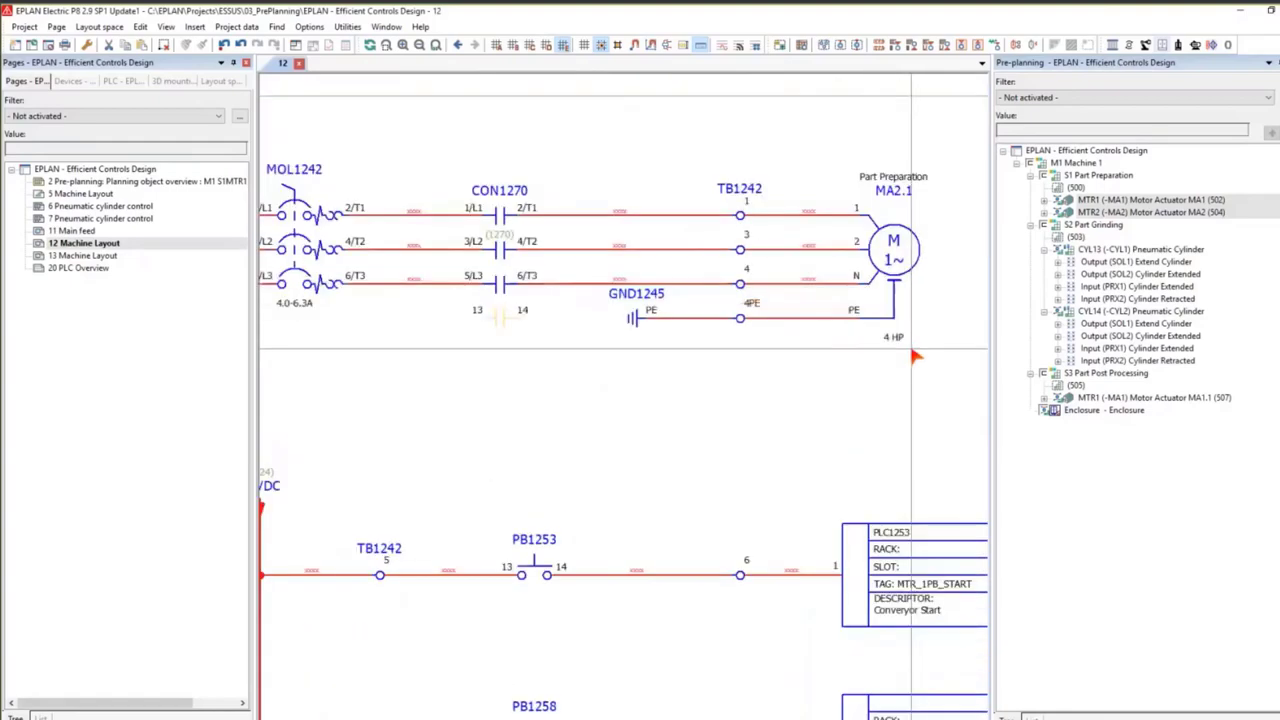
scroll(913, 356, down, 2)
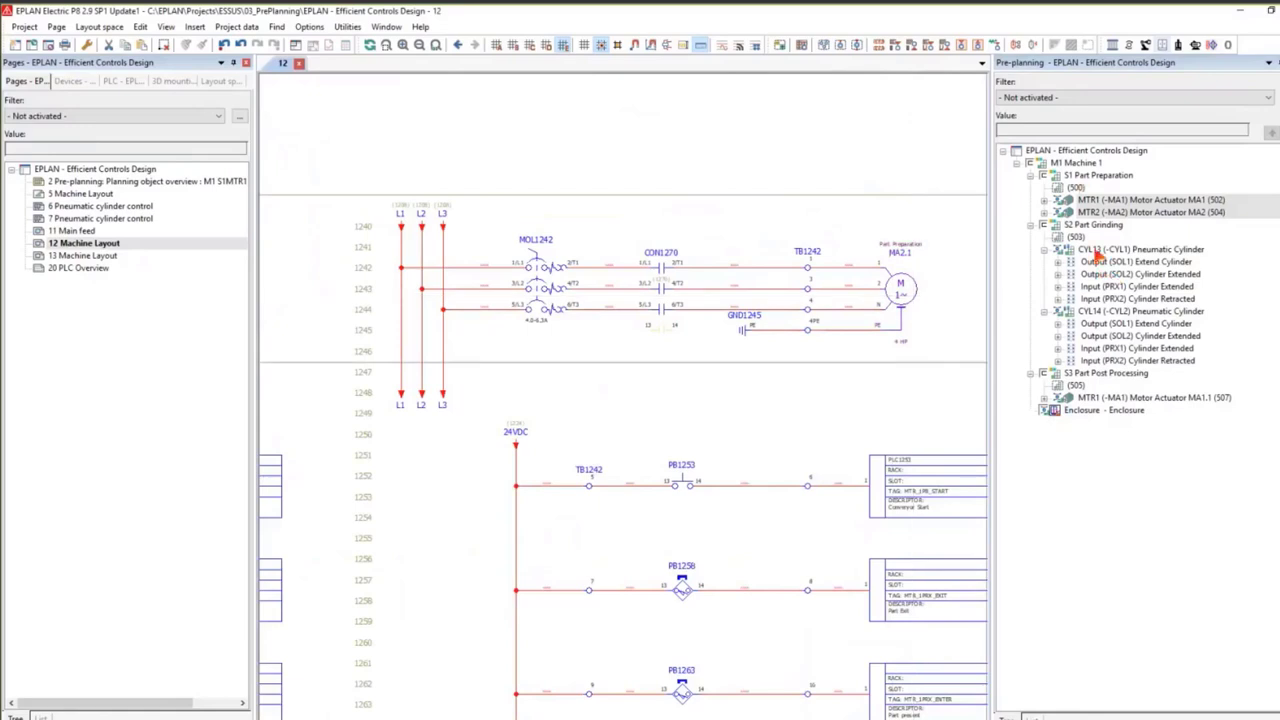
Place motor MTR1 of S3 Part Post Processing in the first ladder column of page 13 Machine Layout.
click(1114, 398)
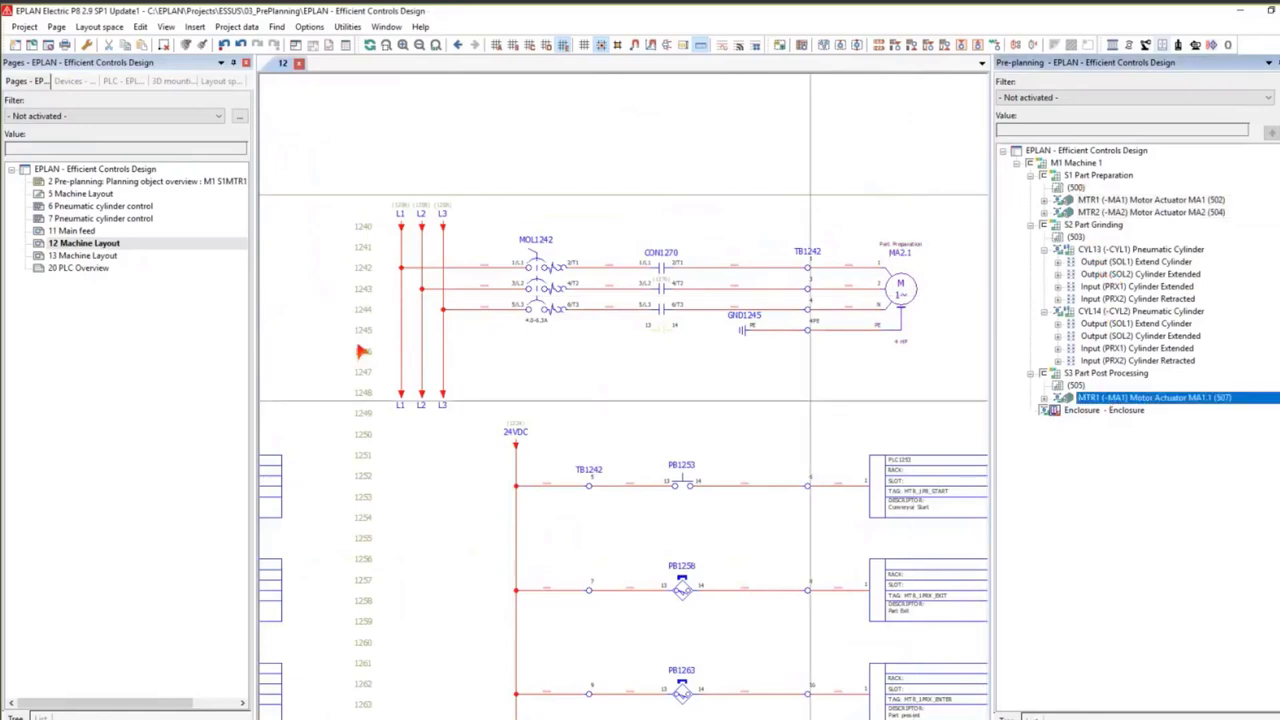
scroll(362, 350, down, 2)
click(102, 255)
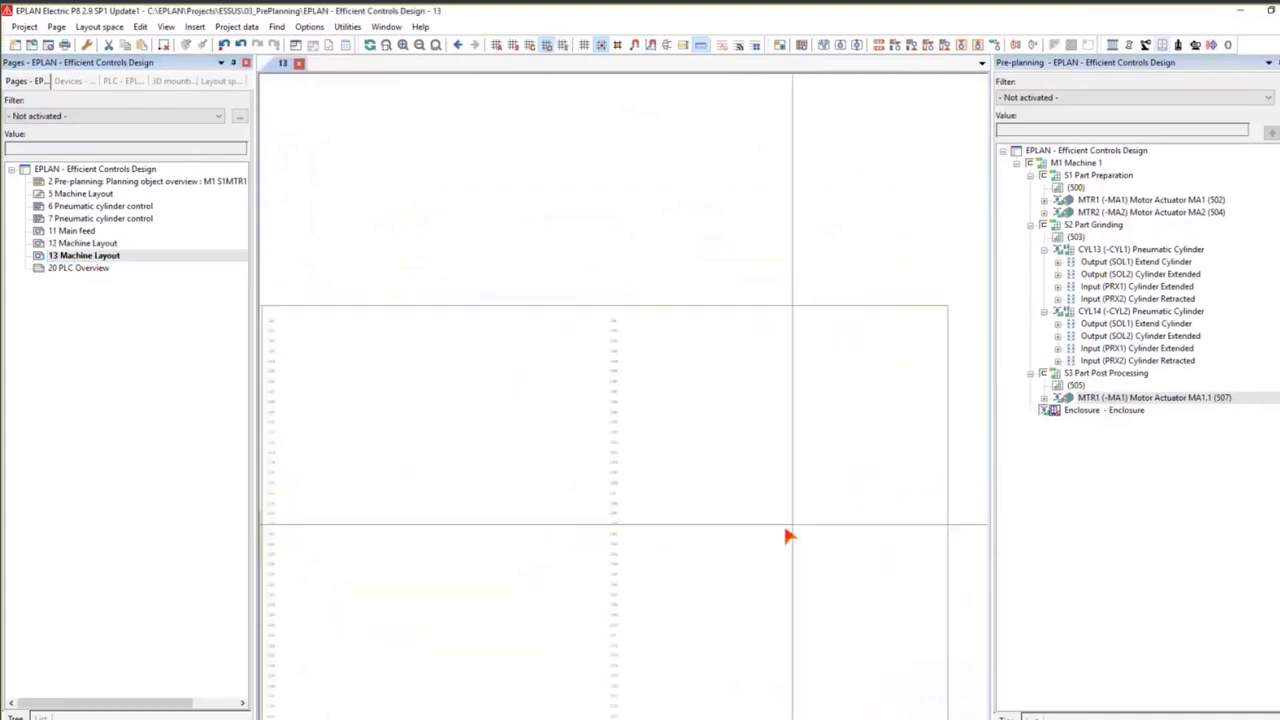
drag(1040, 401, 641, 434)
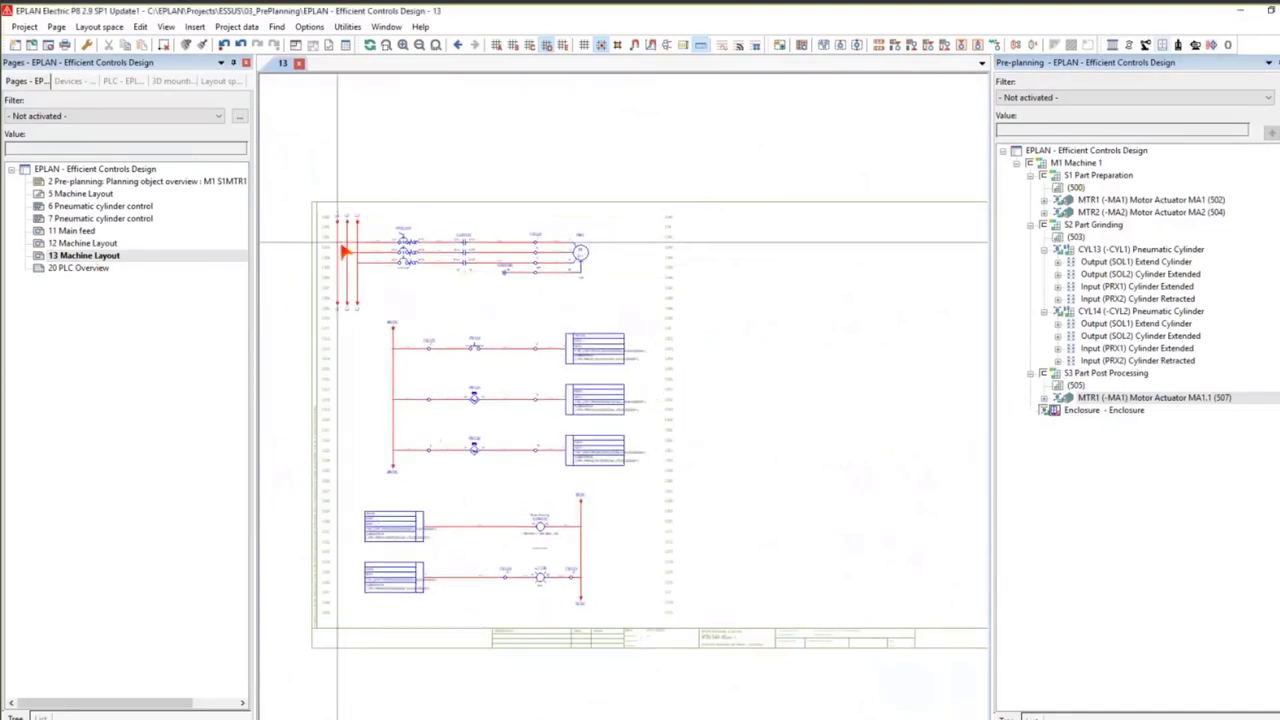
click(333, 252)
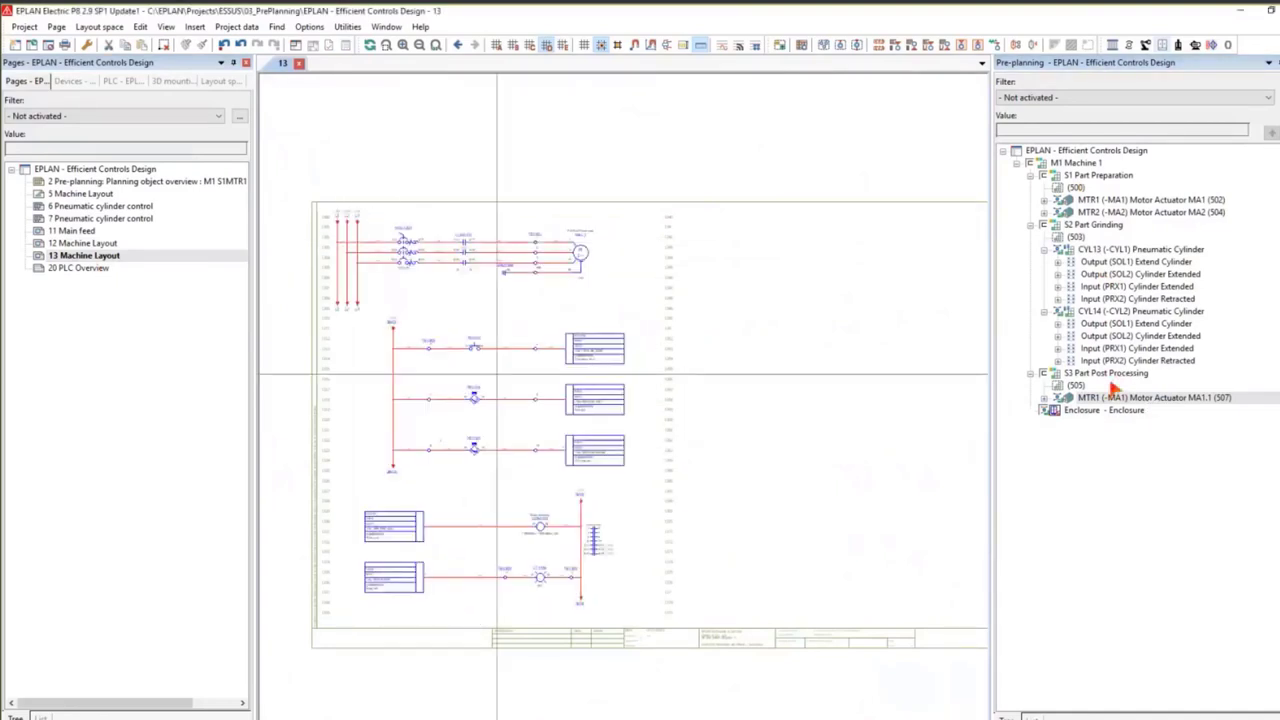
Place the CYL13 and CYL14 cylinder circuits one below the other in the second ladder column of page 13.
click(1088, 314)
click(1108, 253)
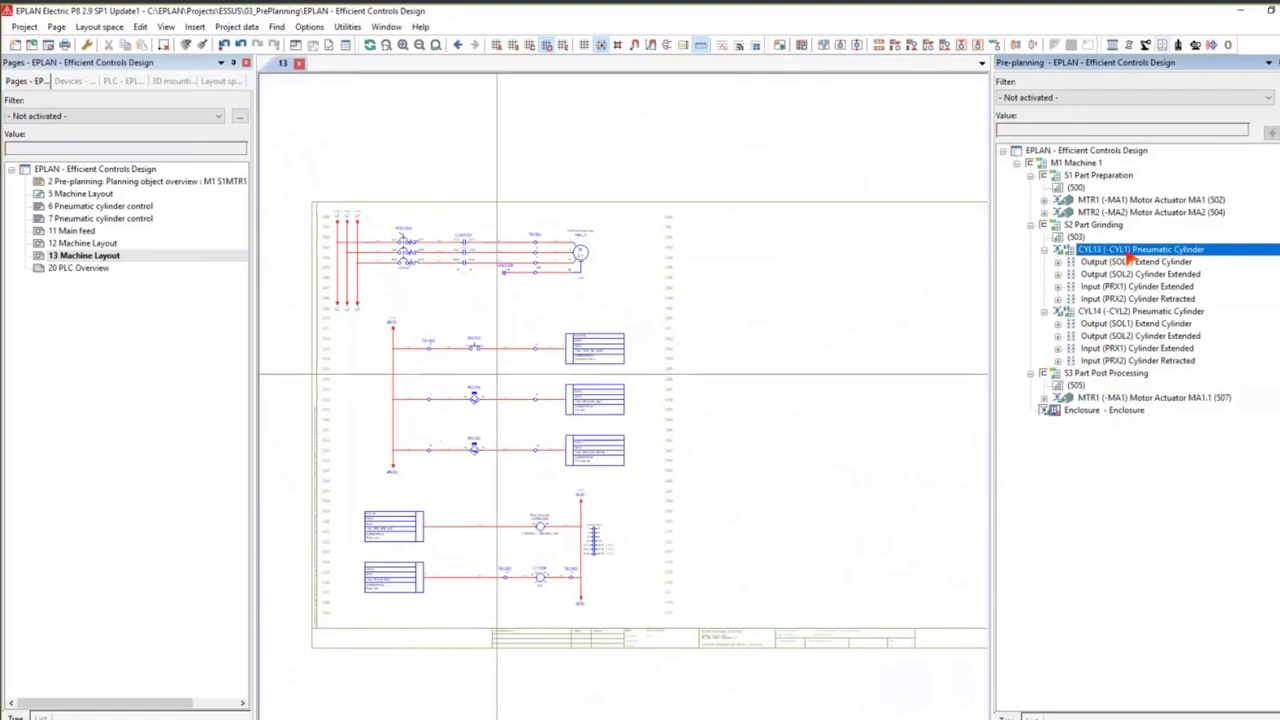
drag(1129, 258, 722, 321)
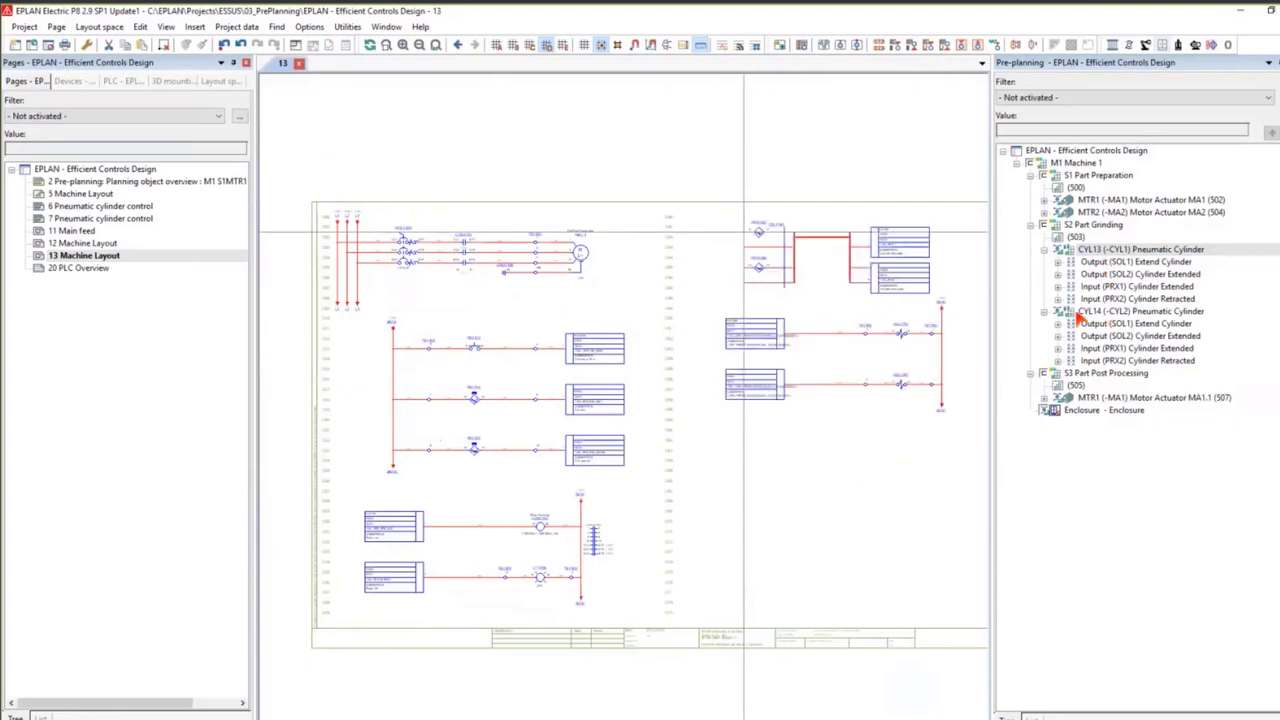
drag(1078, 314, 787, 471)
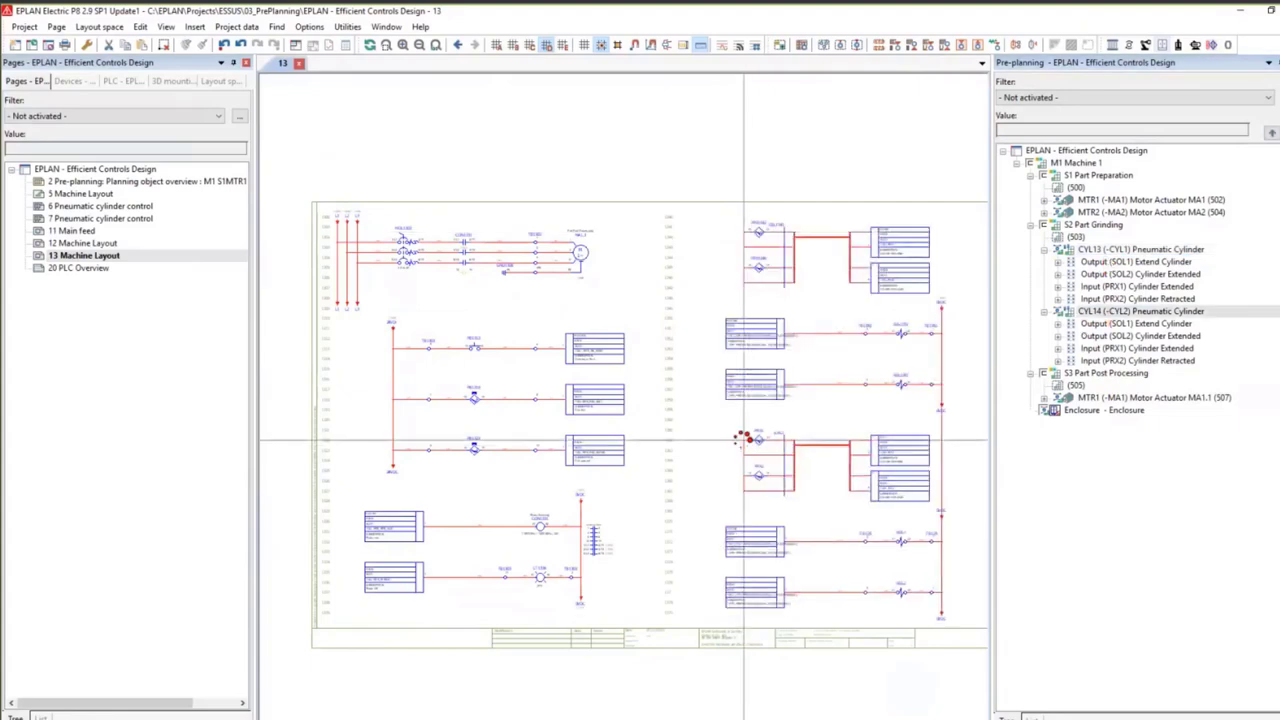
click(733, 440)
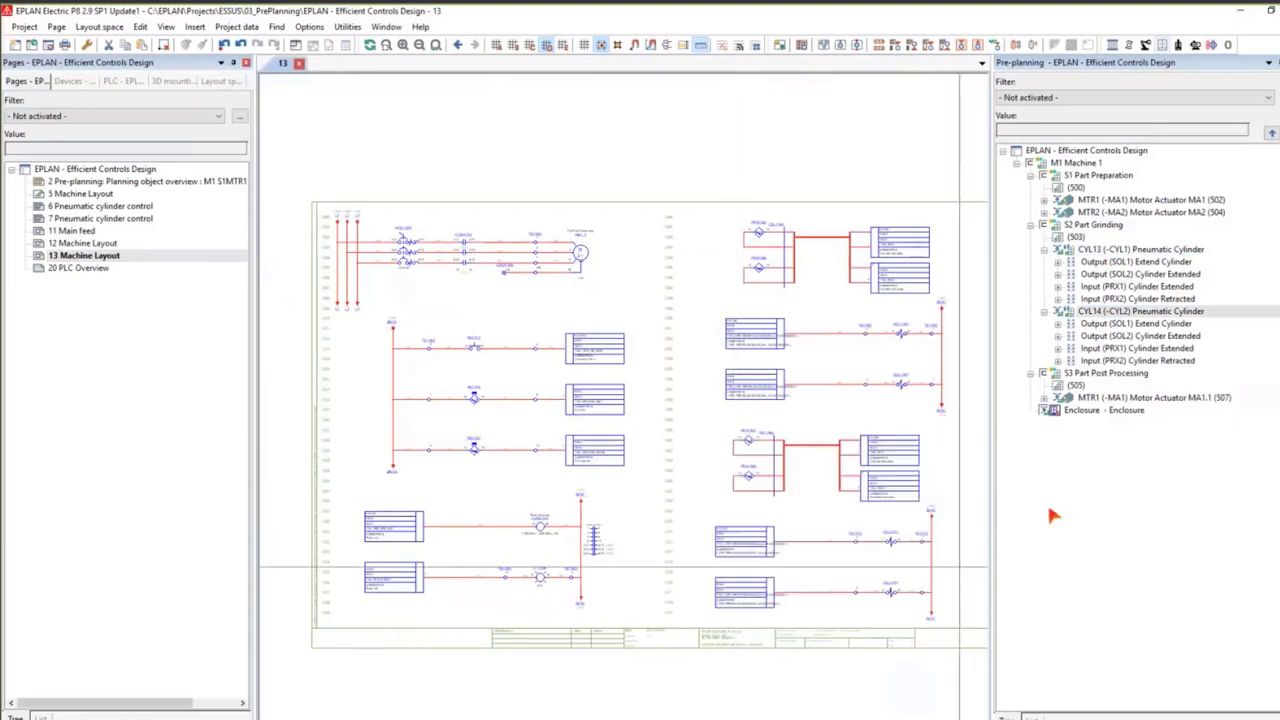
Show the project's PLC data in the DT-oriented view and expand PLC1213.
scroll(540, 176, down, 1)
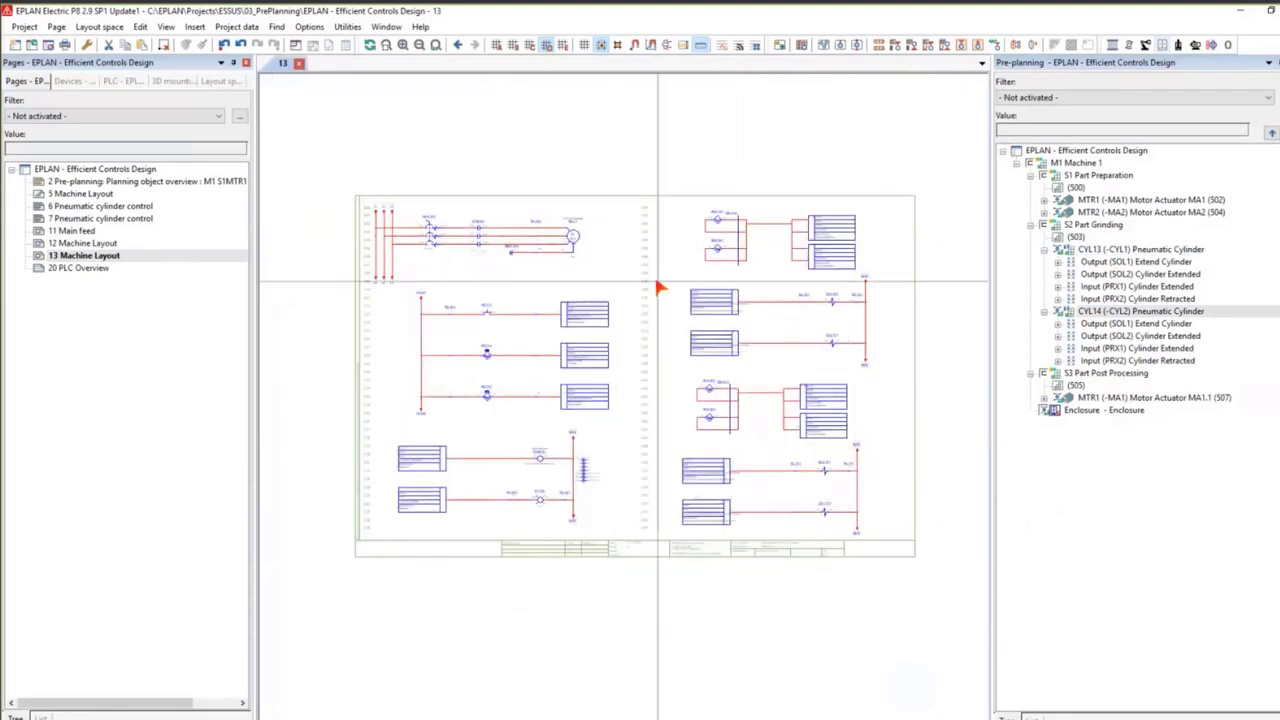
click(112, 81)
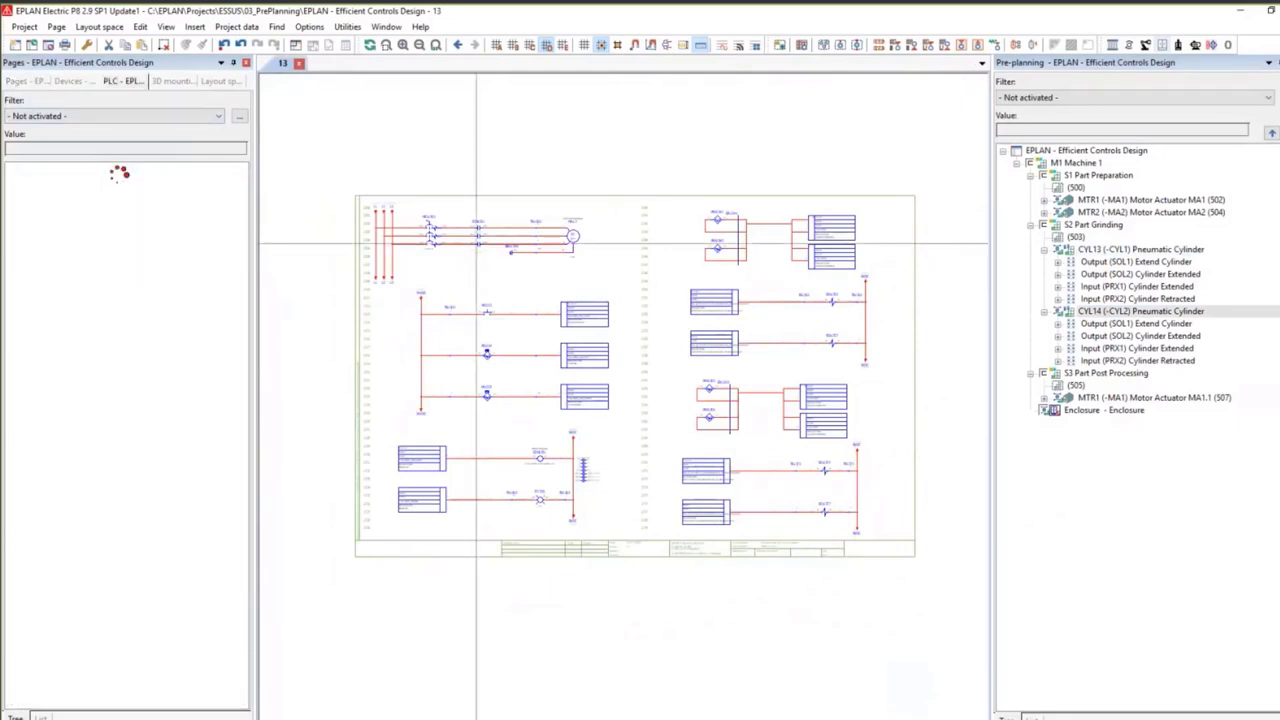
right_click(114, 254)
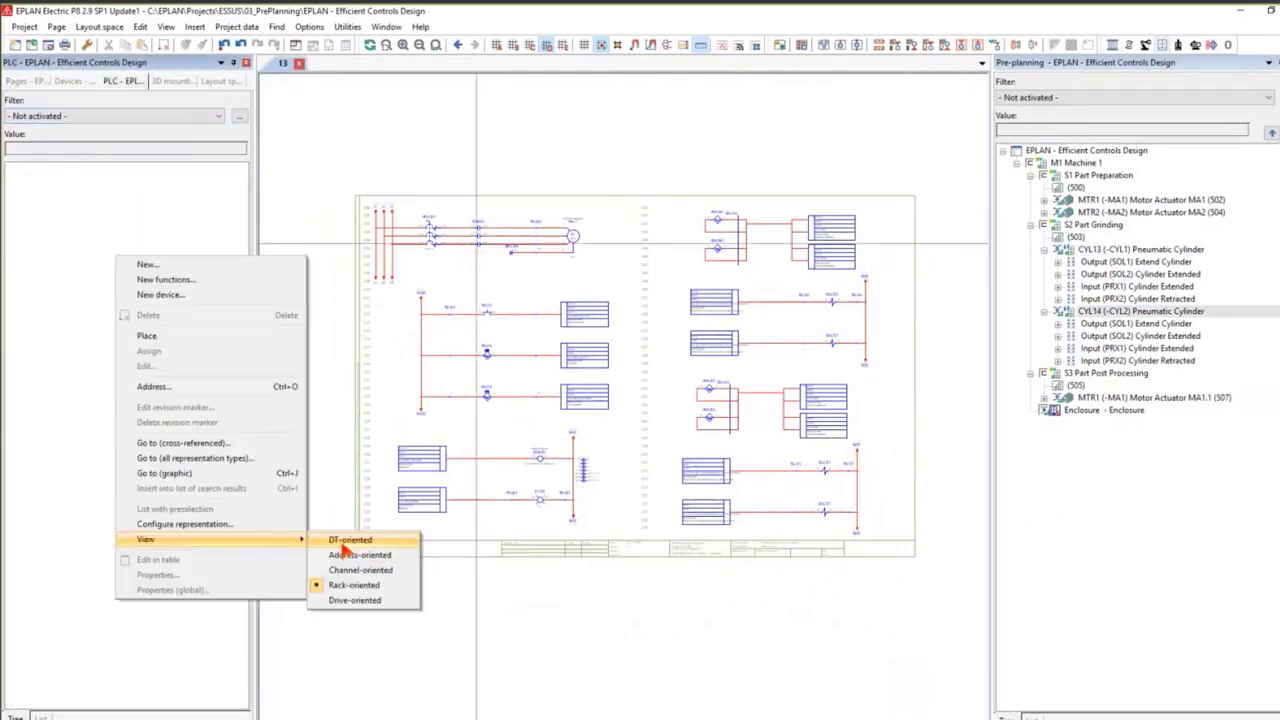
click(340, 544)
double_click(52, 170)
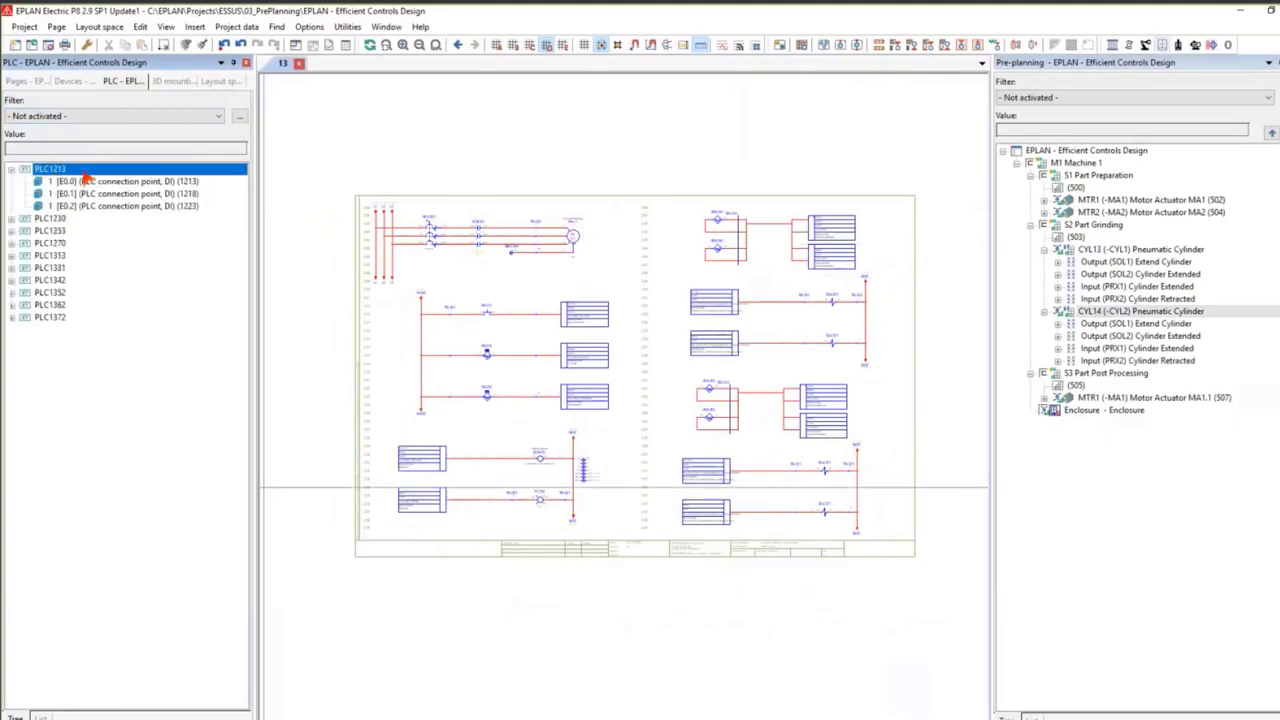
Examine the connection points of PLC1230, PLC1253 and PLC1270, then collapse all expanded PLC entries.
double_click(51, 219)
double_click(58, 256)
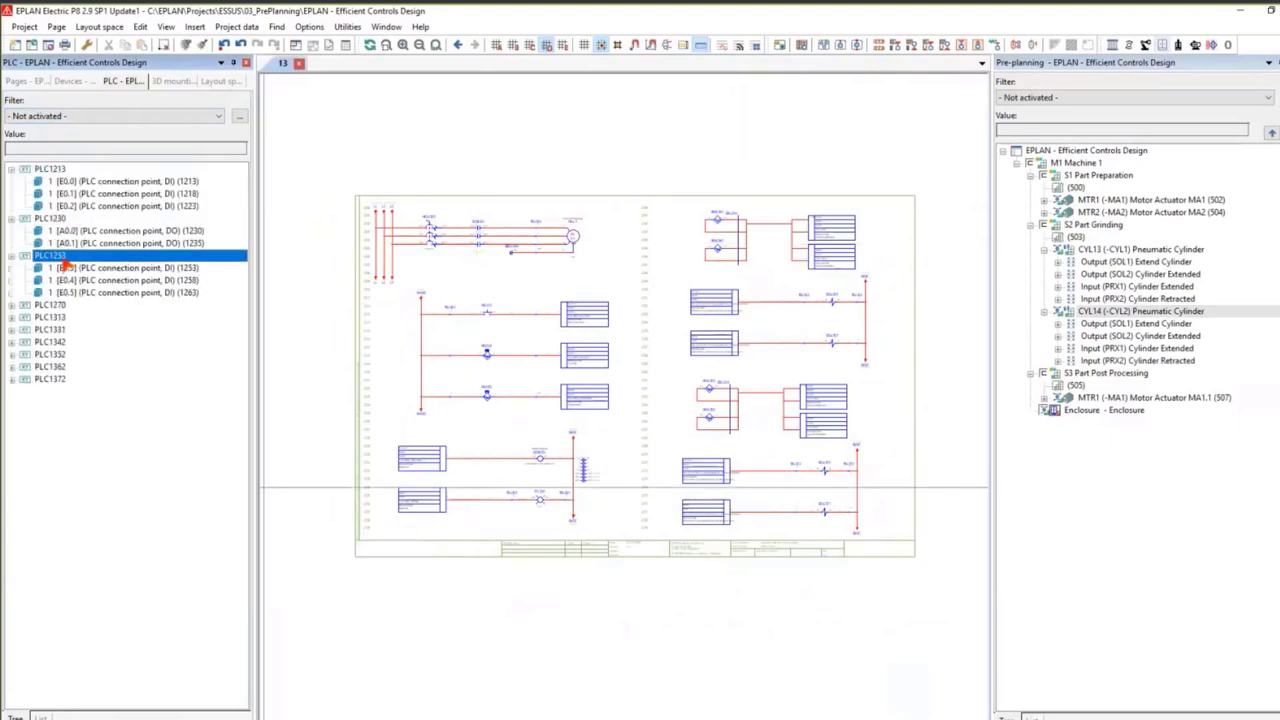
double_click(57, 306)
double_click(47, 170)
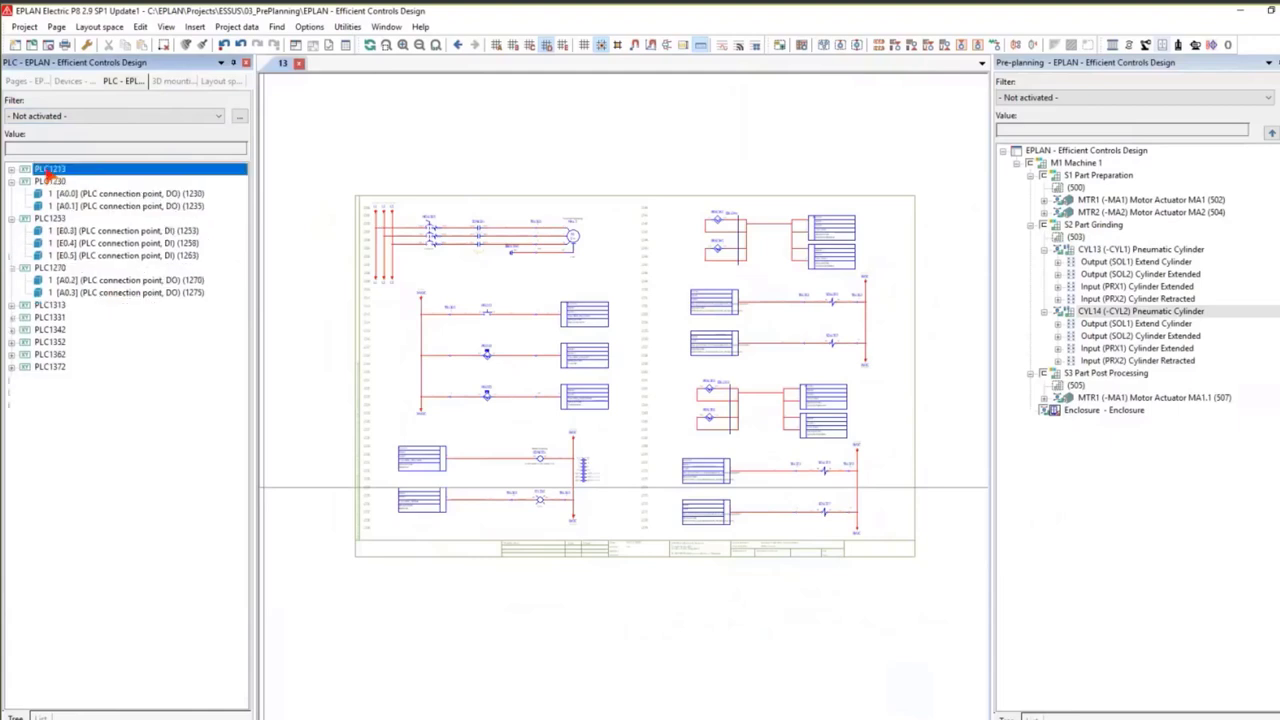
click(50, 182)
double_click(50, 217)
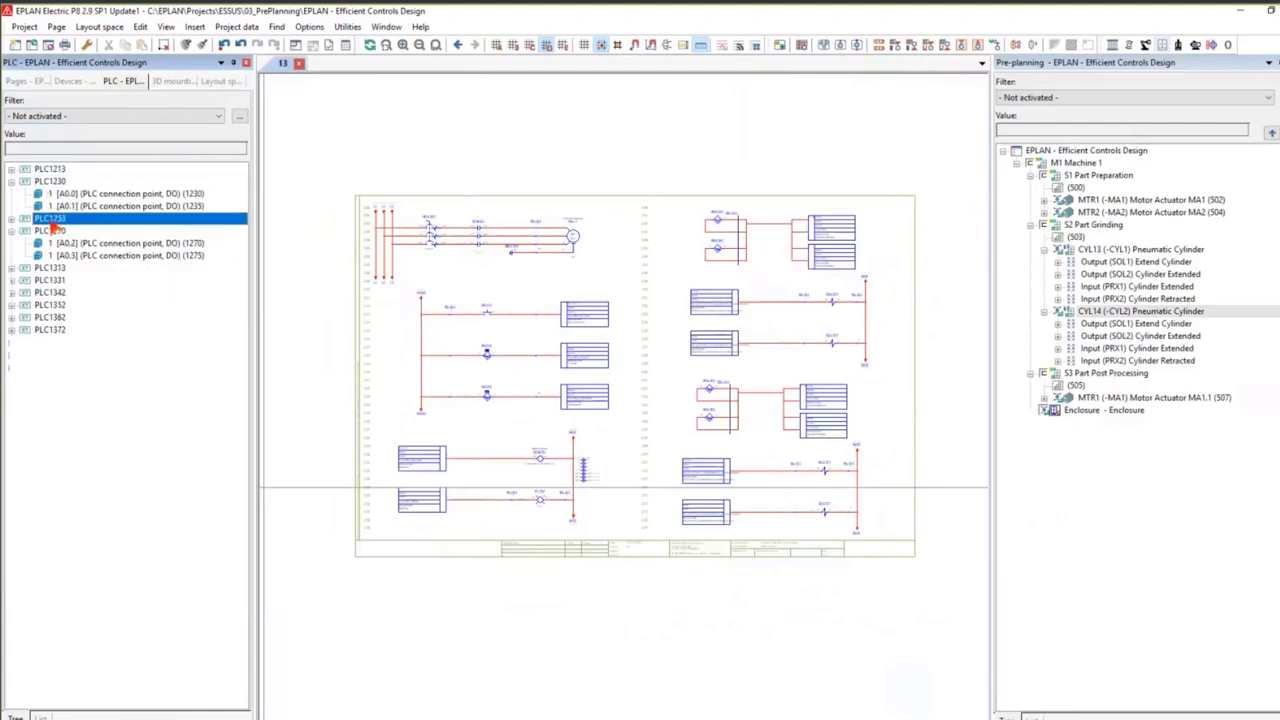
double_click(52, 181)
click(53, 206)
double_click(53, 206)
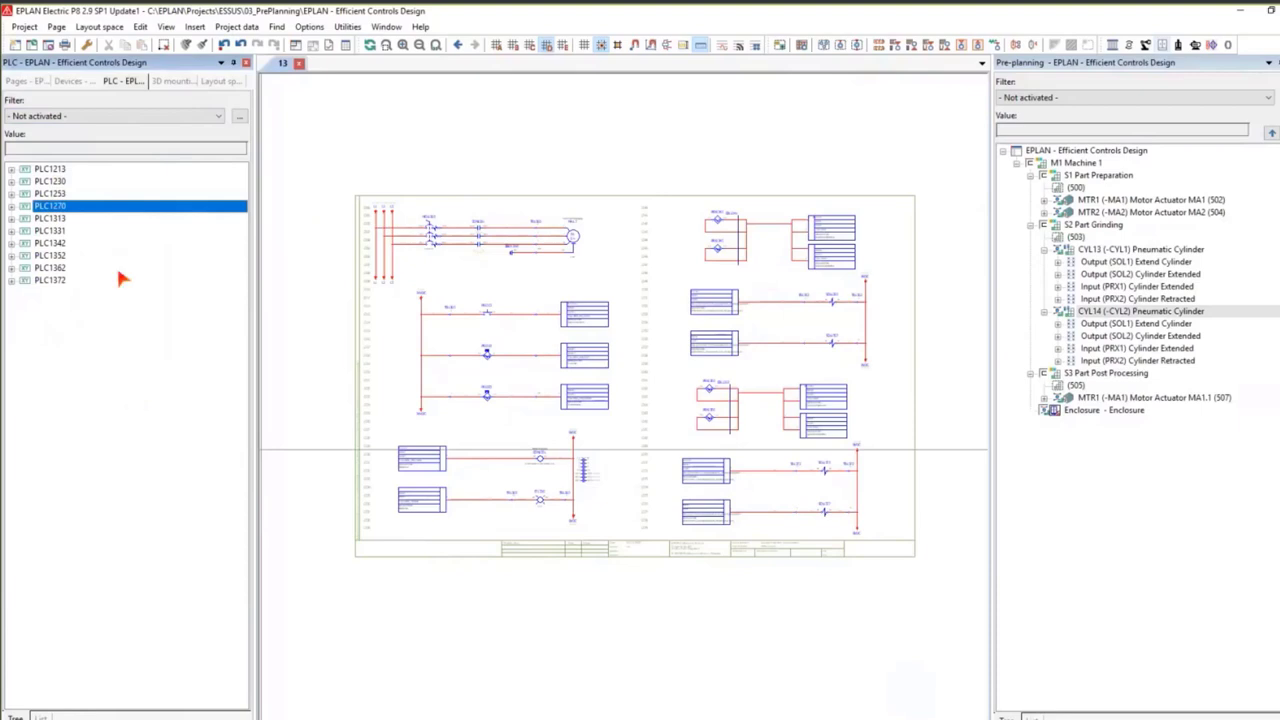
Import the PLC data from RA_Studio_5000_IN.aml in the PLC standard exchange format (AutomationML).
click(236, 26)
mouse_move(264, 170)
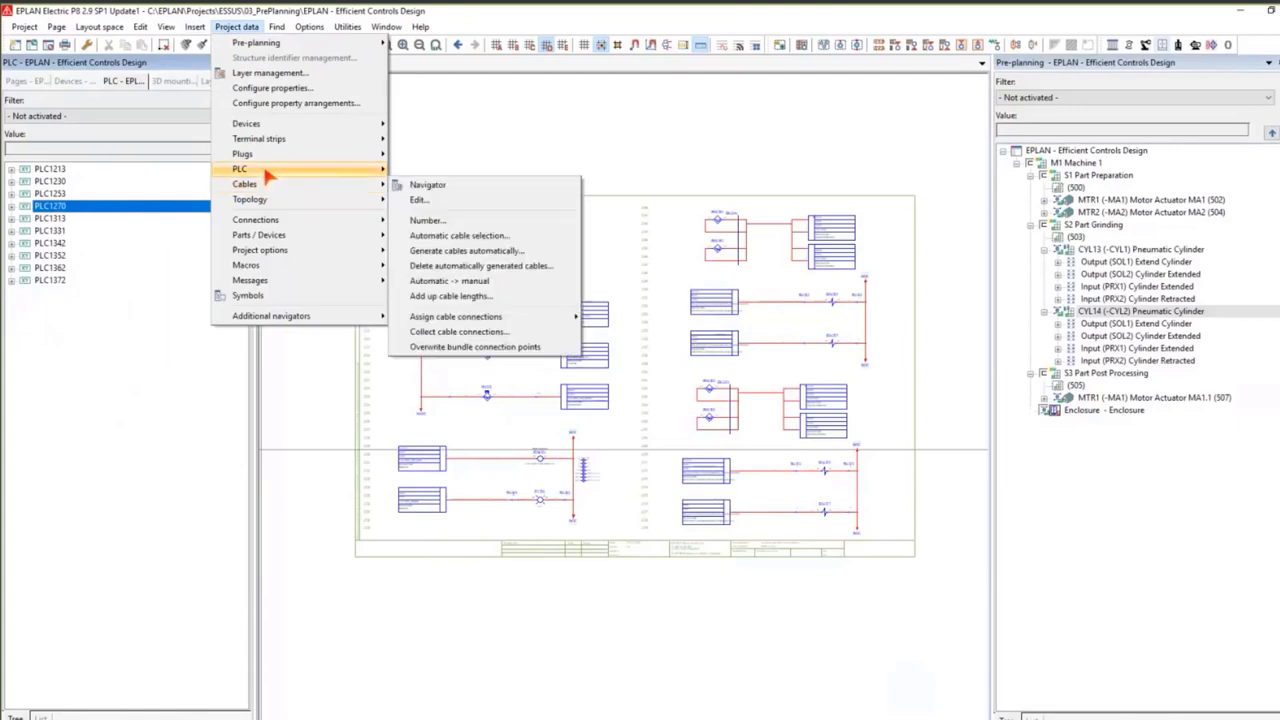
click(414, 222)
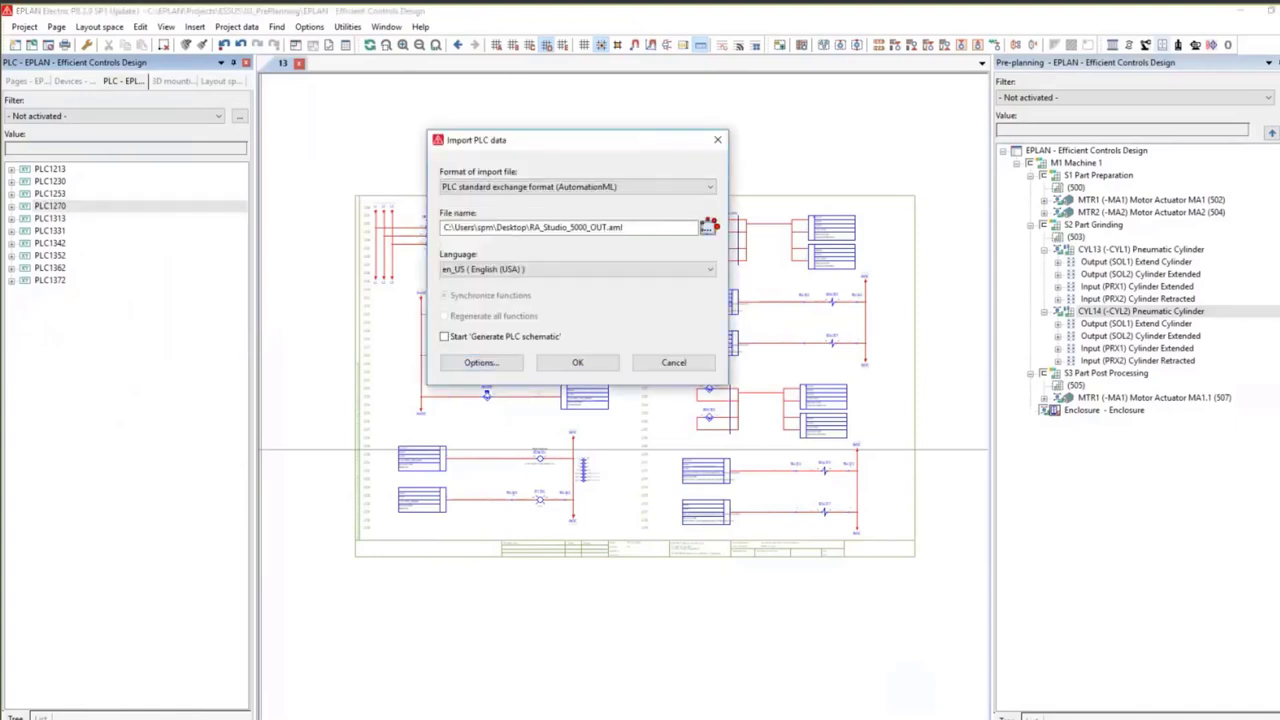
click(708, 228)
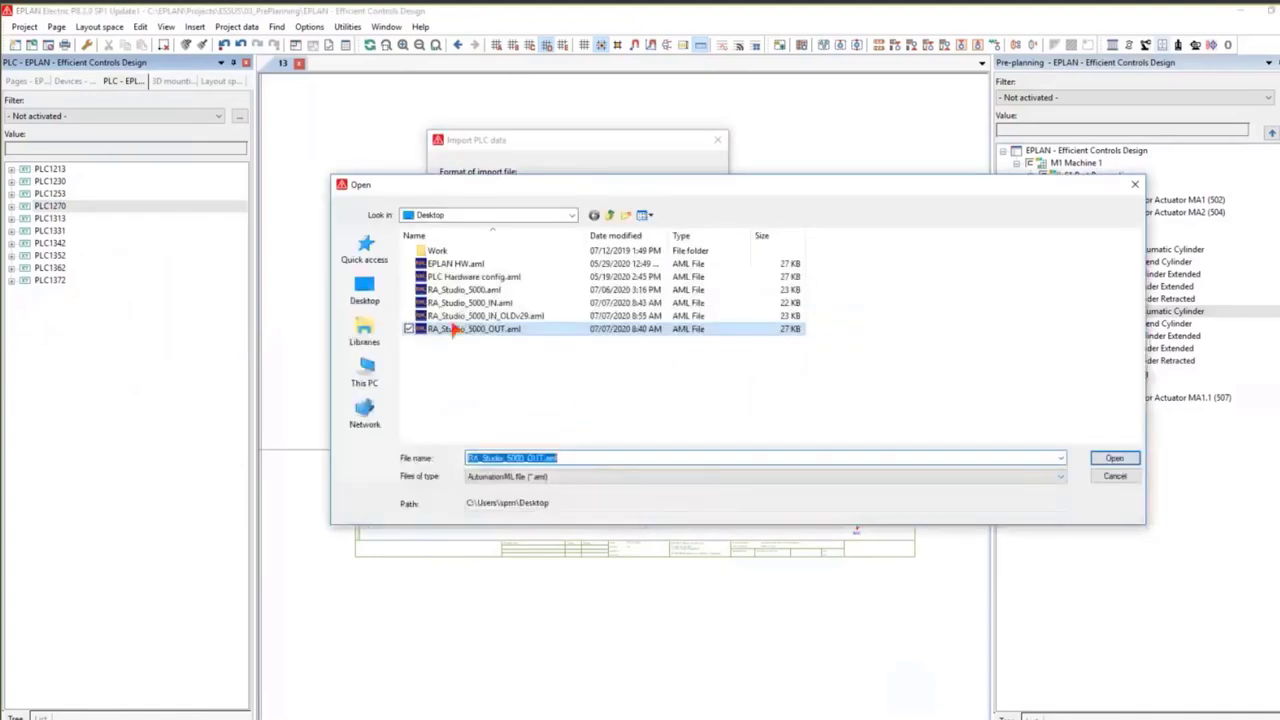
click(455, 304)
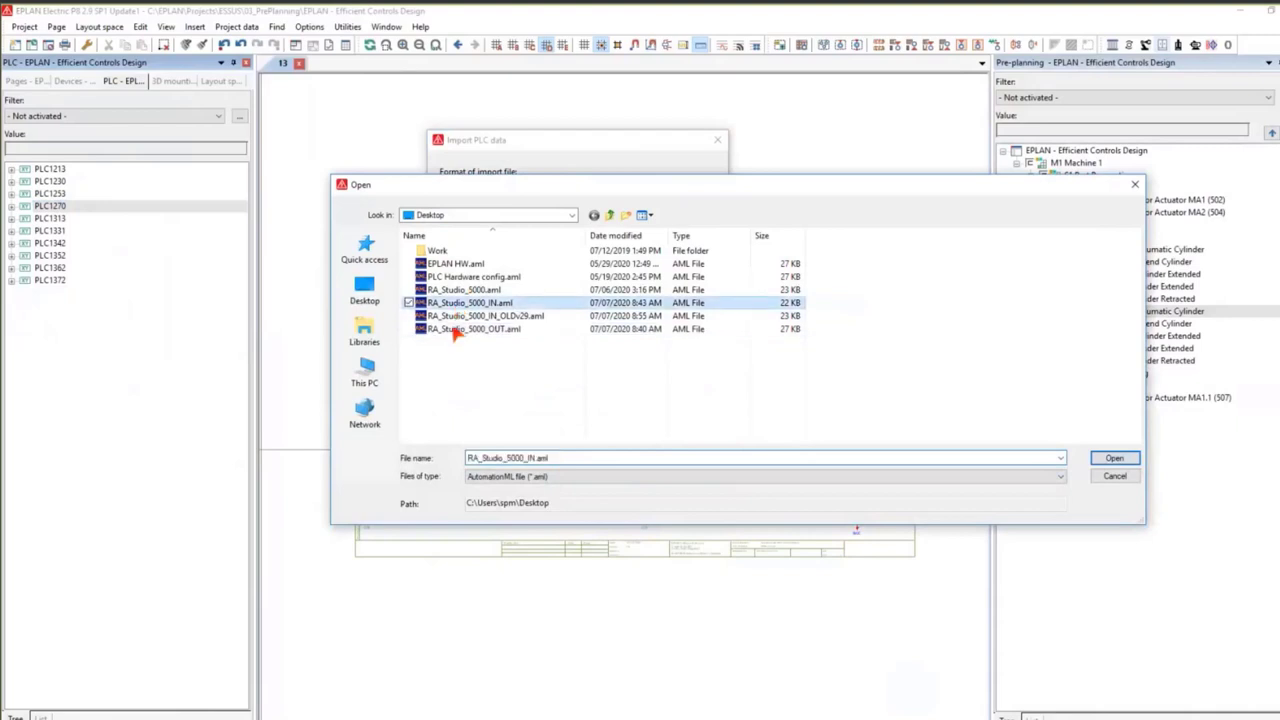
click(1112, 458)
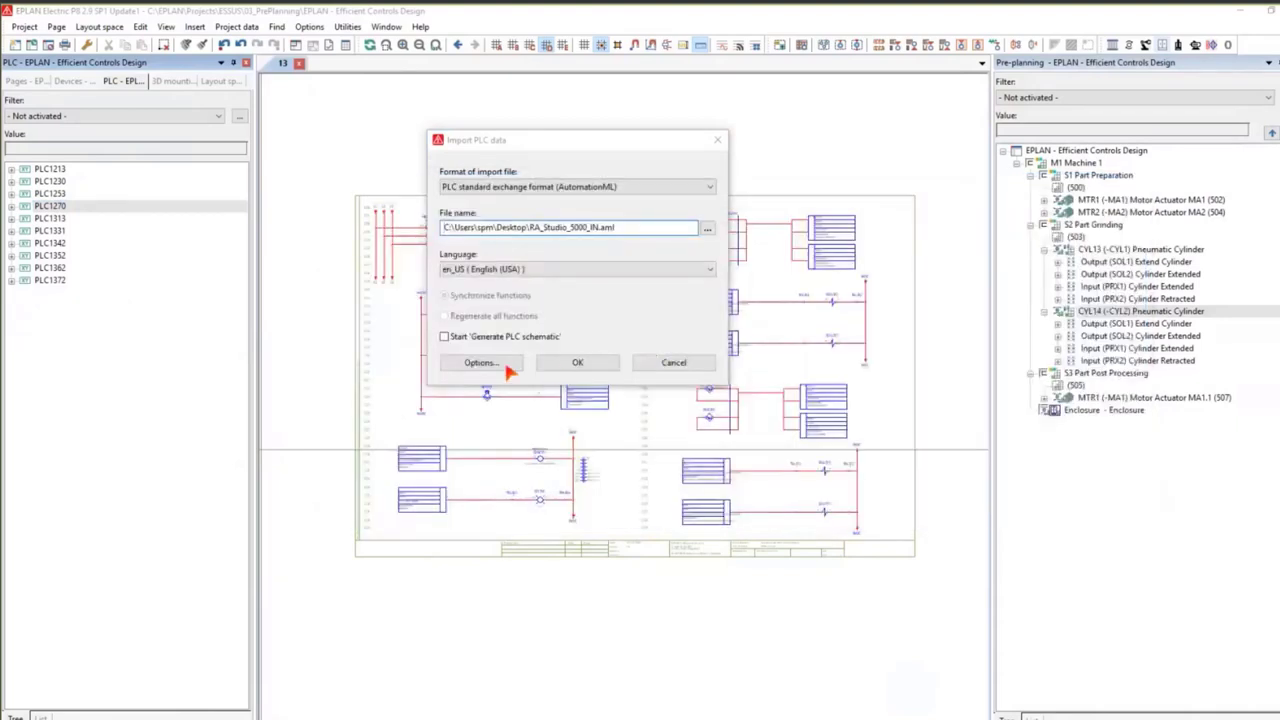
click(577, 362)
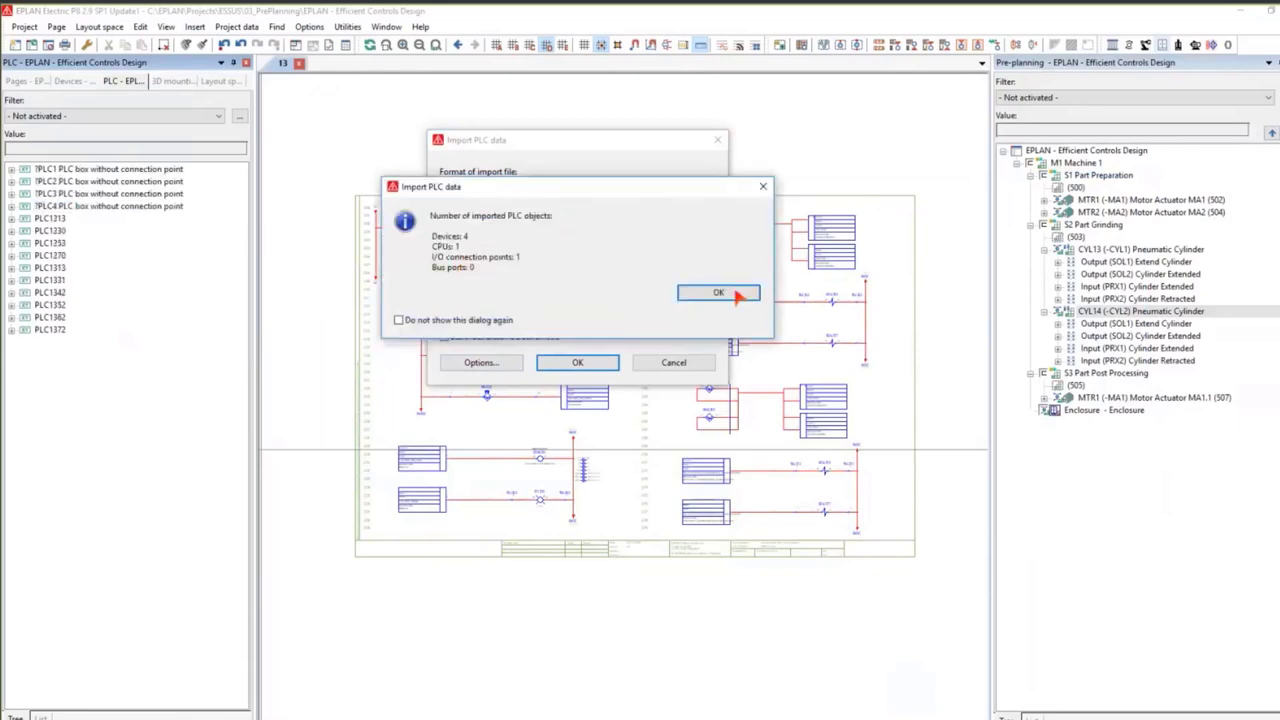
key(Return)
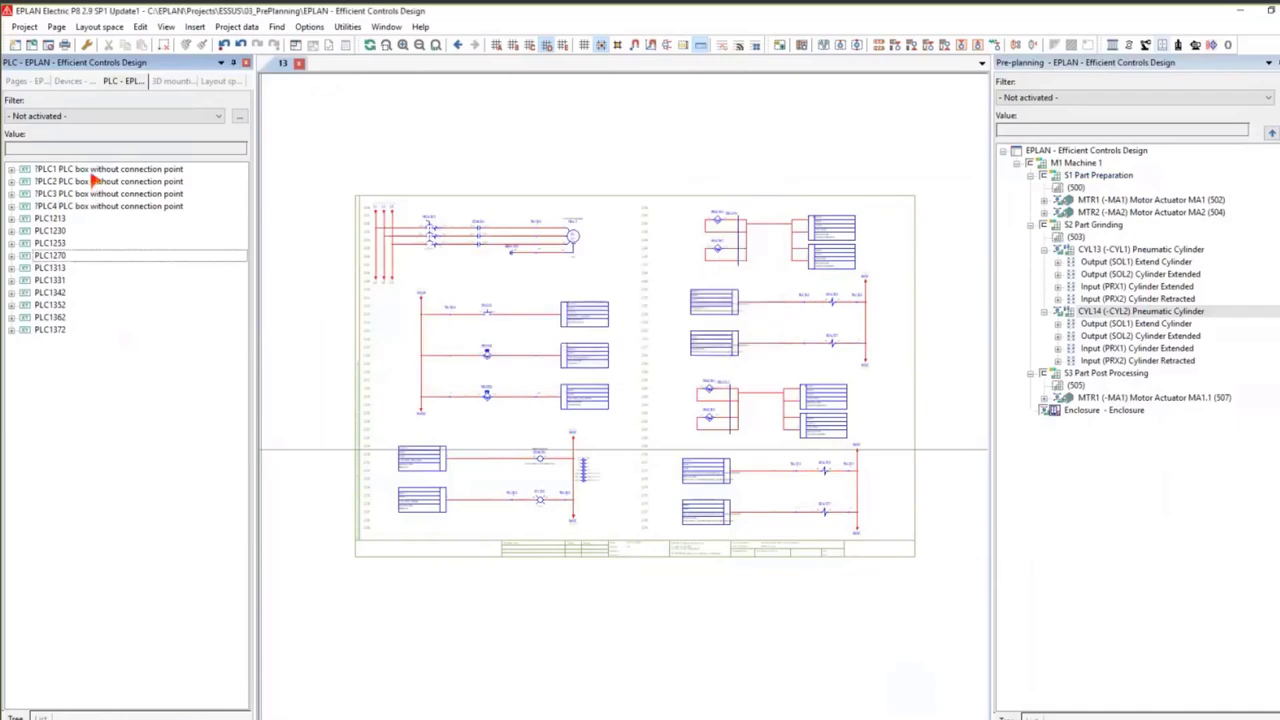
Show the PLC data in the rack-oriented view and examine the imported modules ?PLC2, ?PLC3 and ?PLC4 under the station's ?PLC1.
click(100, 206)
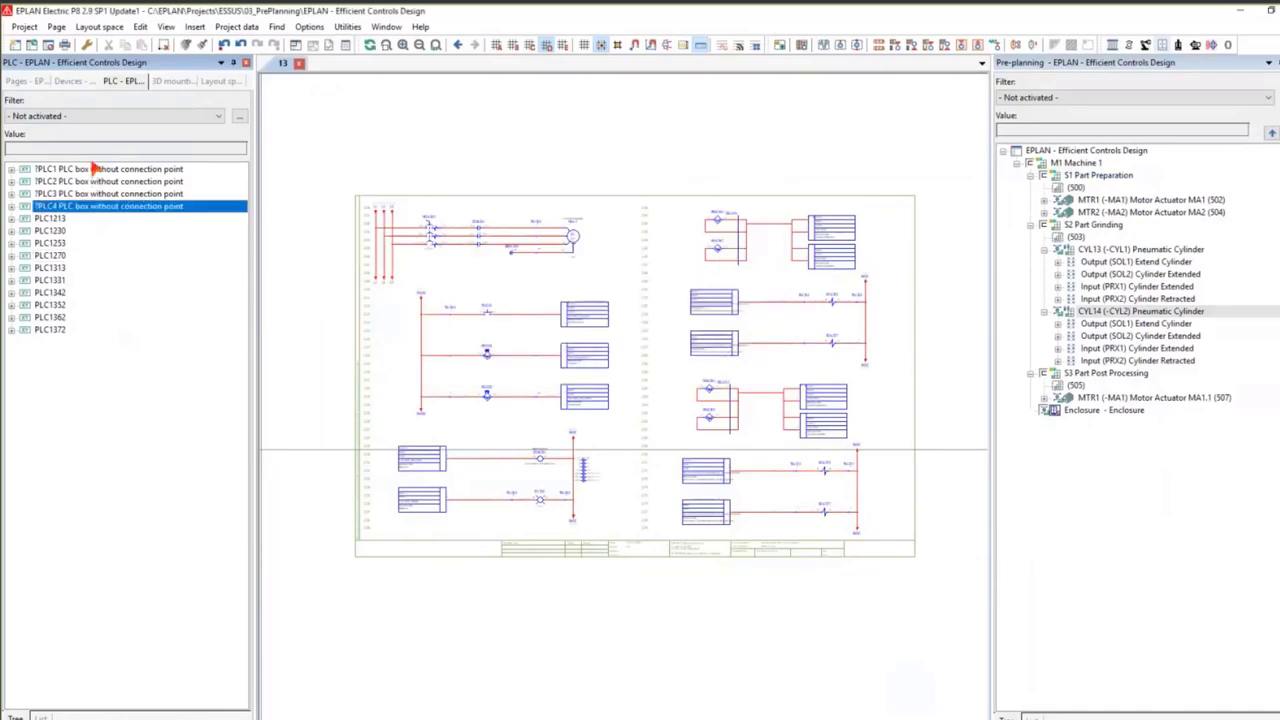
right_click(172, 484)
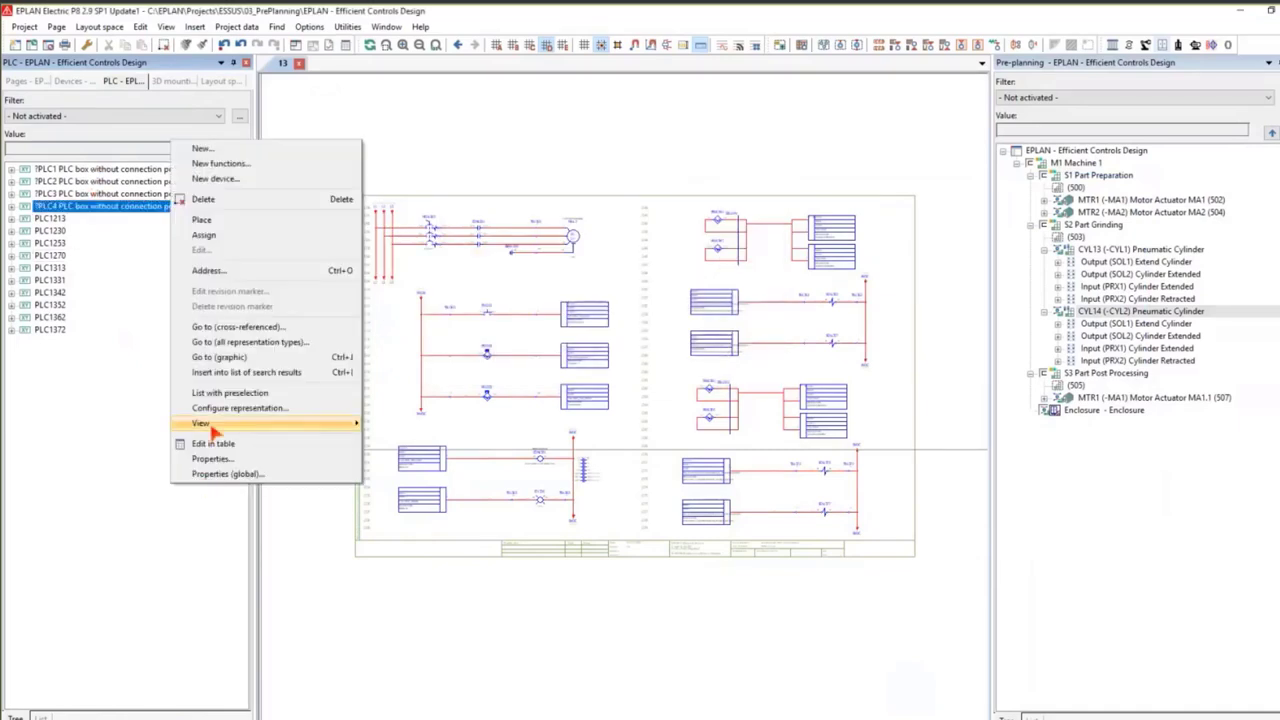
mouse_move(340, 423)
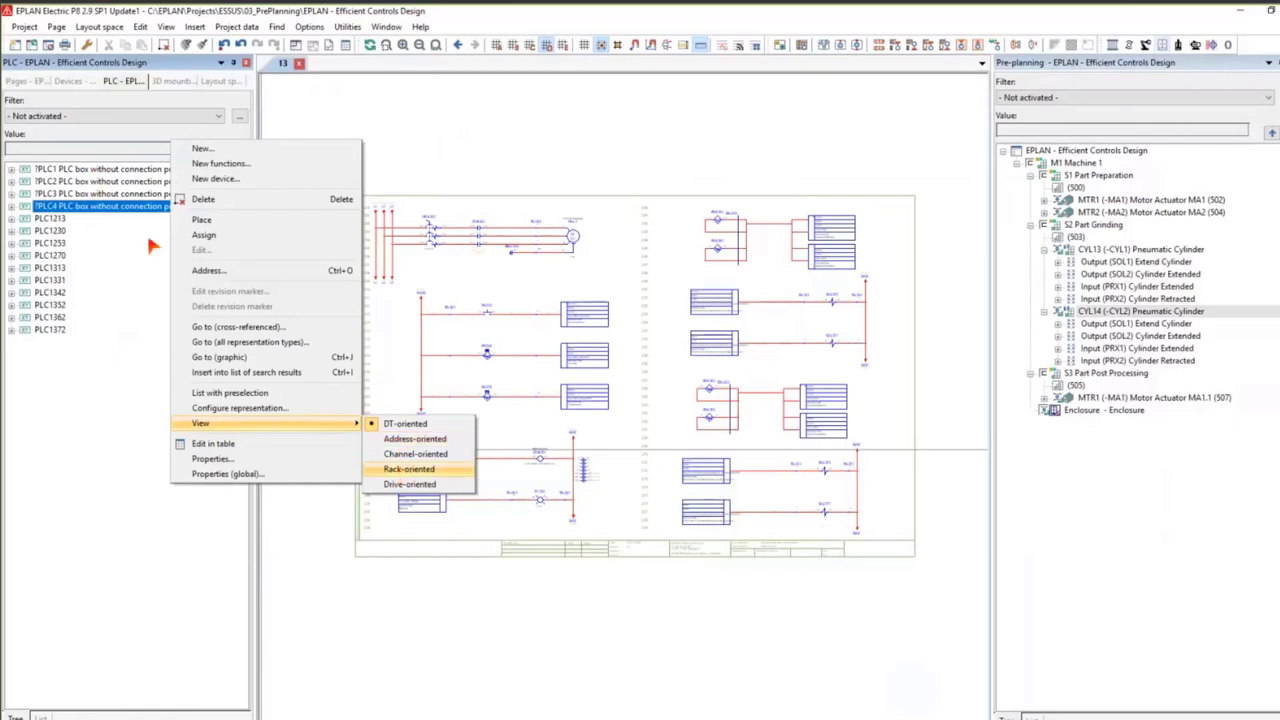
click(409, 469)
double_click(65, 183)
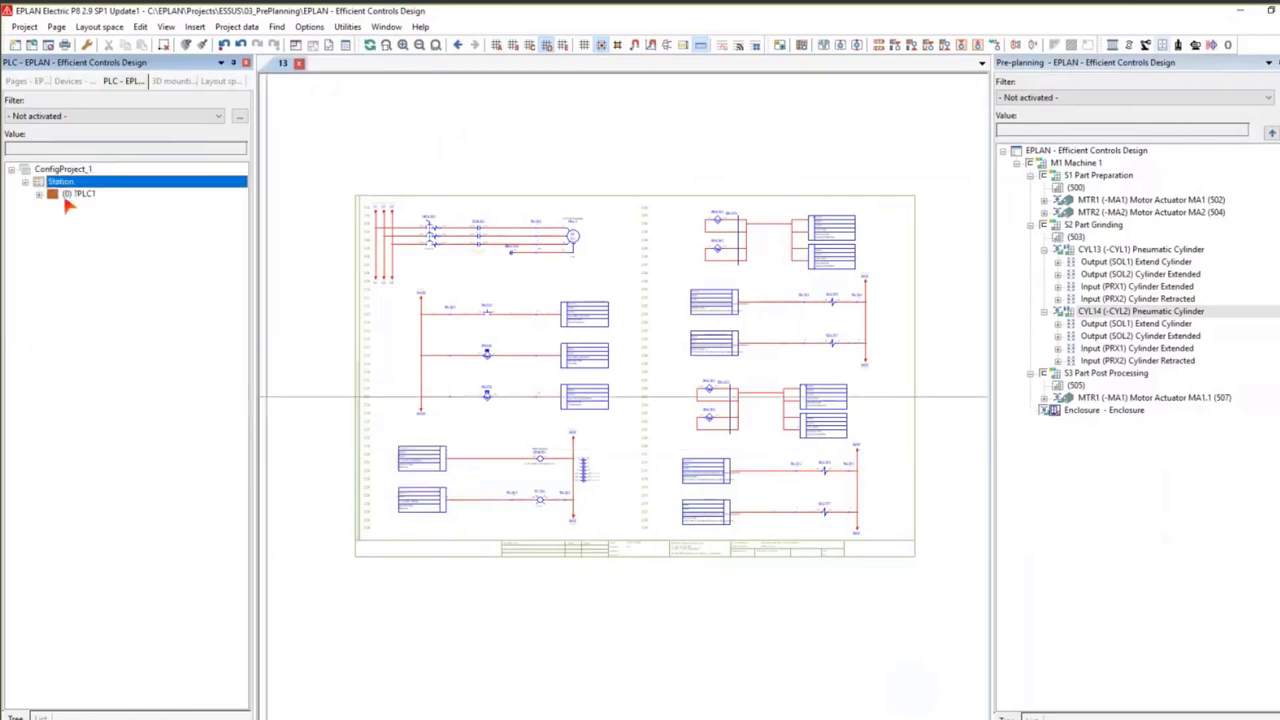
double_click(78, 195)
double_click(89, 219)
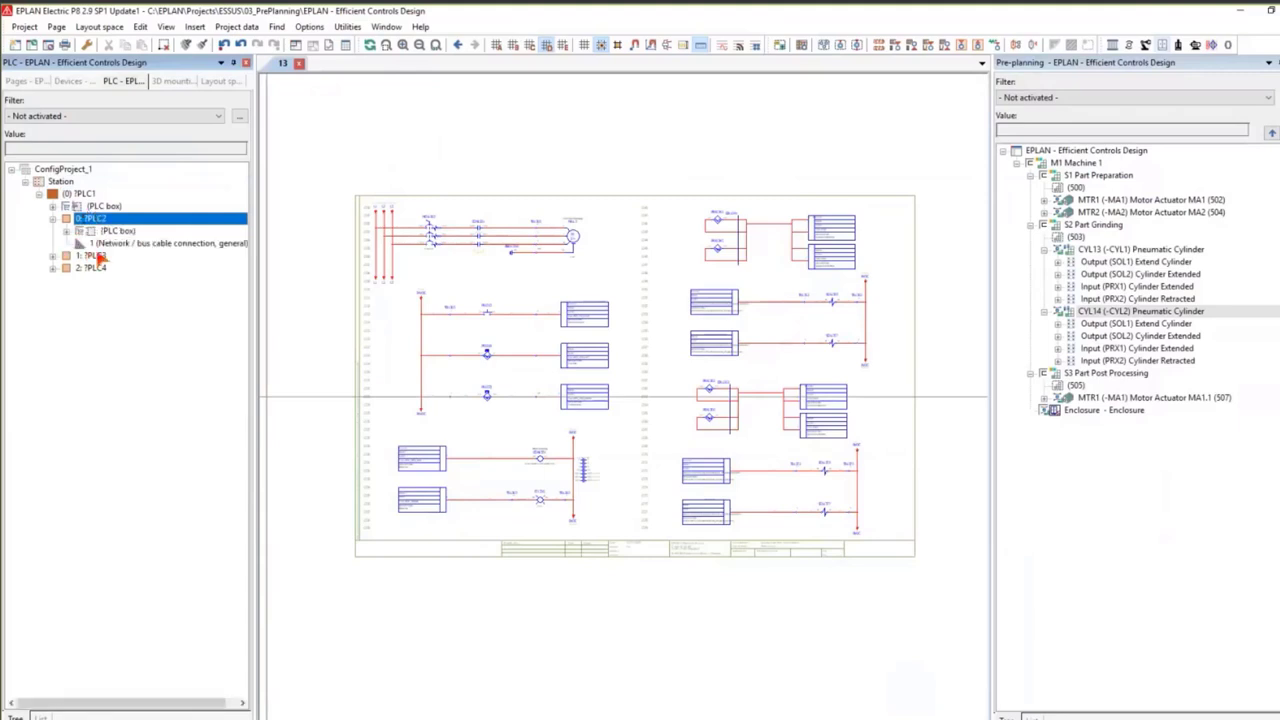
double_click(100, 257)
double_click(102, 529)
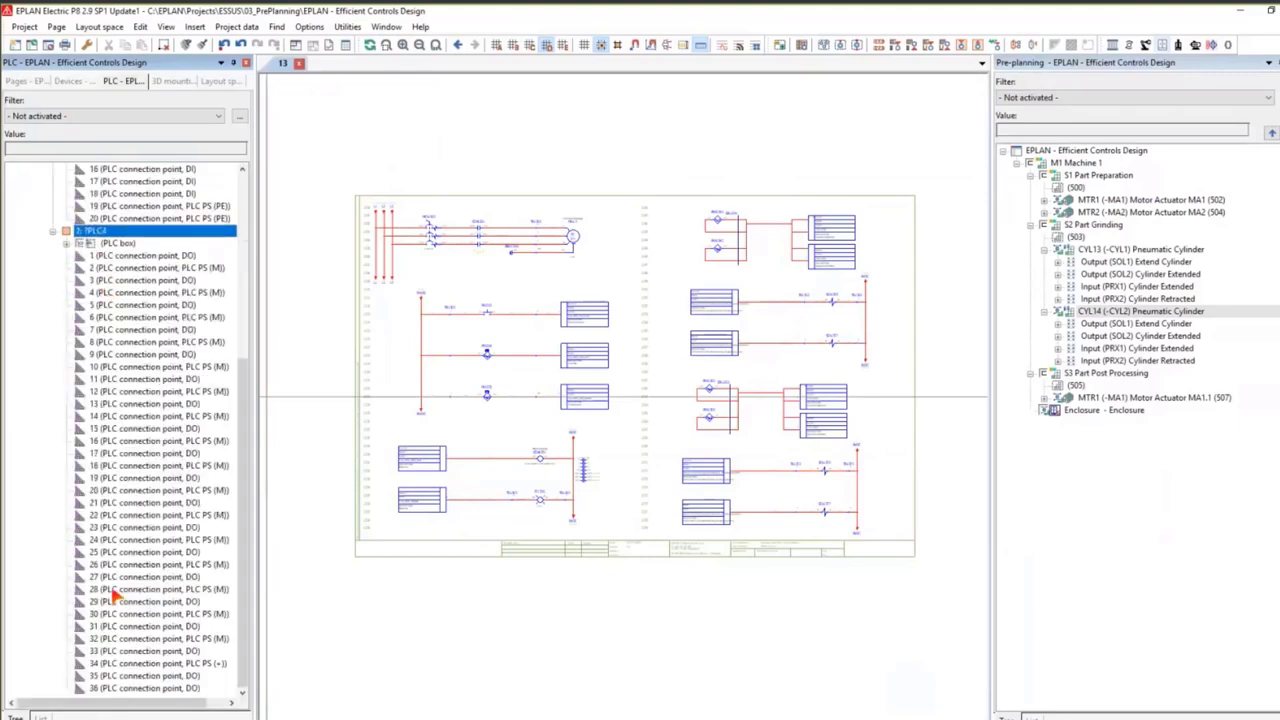
key(Left)
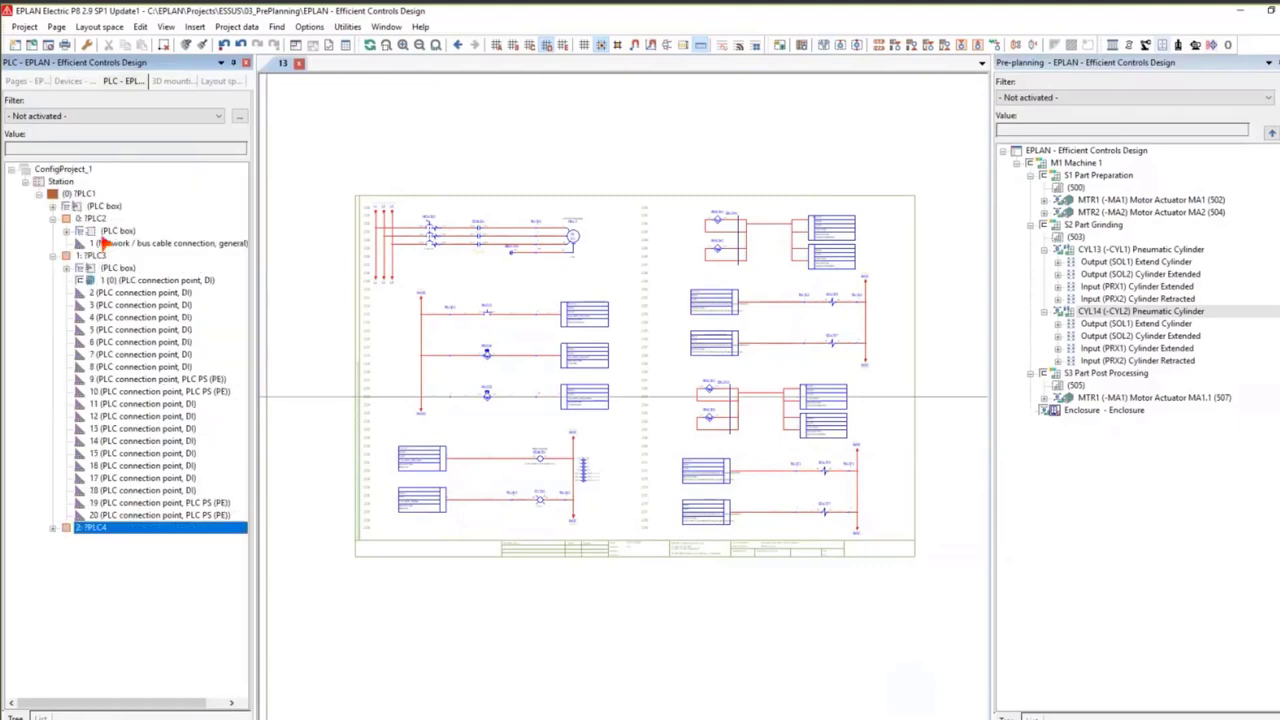
double_click(101, 258)
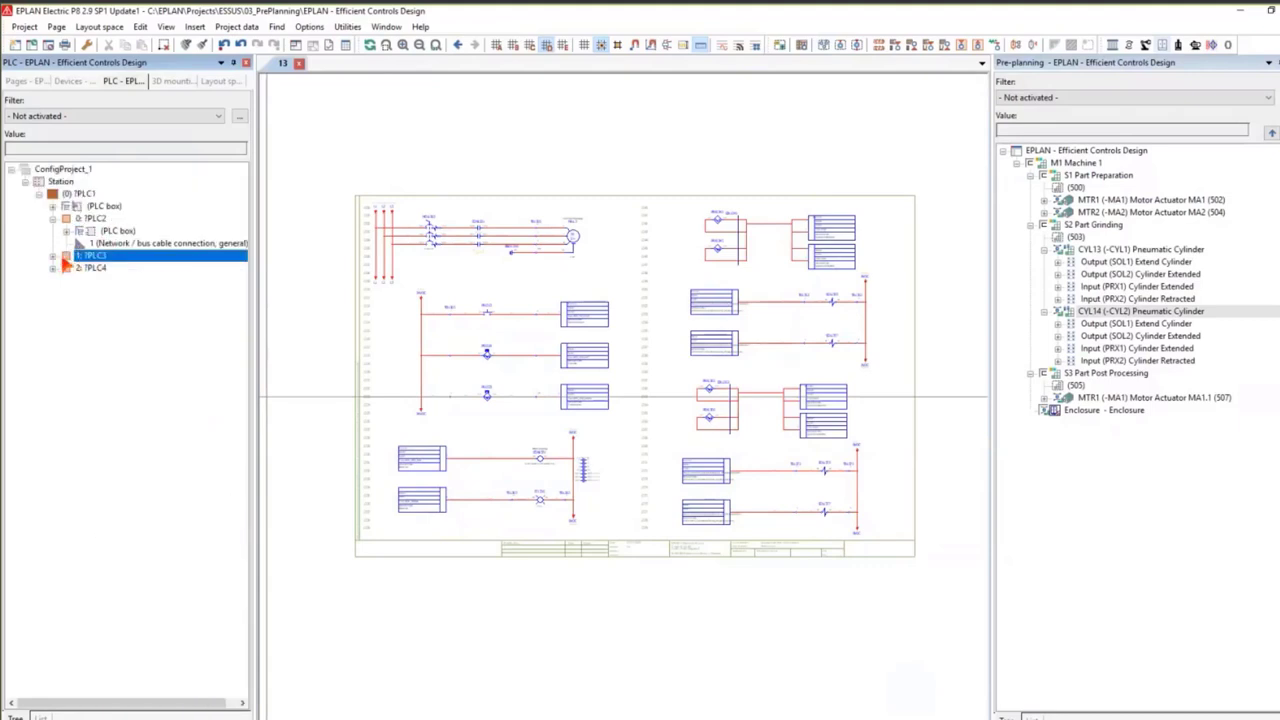
Return the PLC data to the DT-oriented view and filter it by Digital input.
right_click(86, 388)
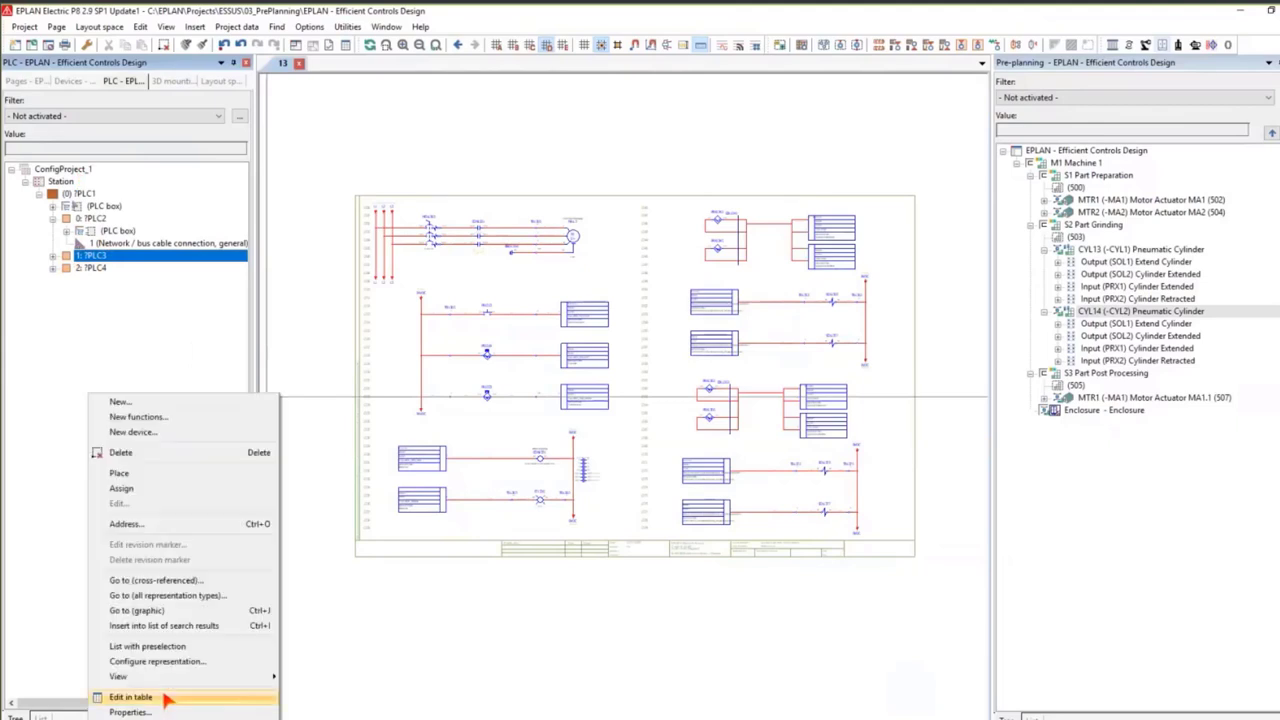
mouse_move(175, 677)
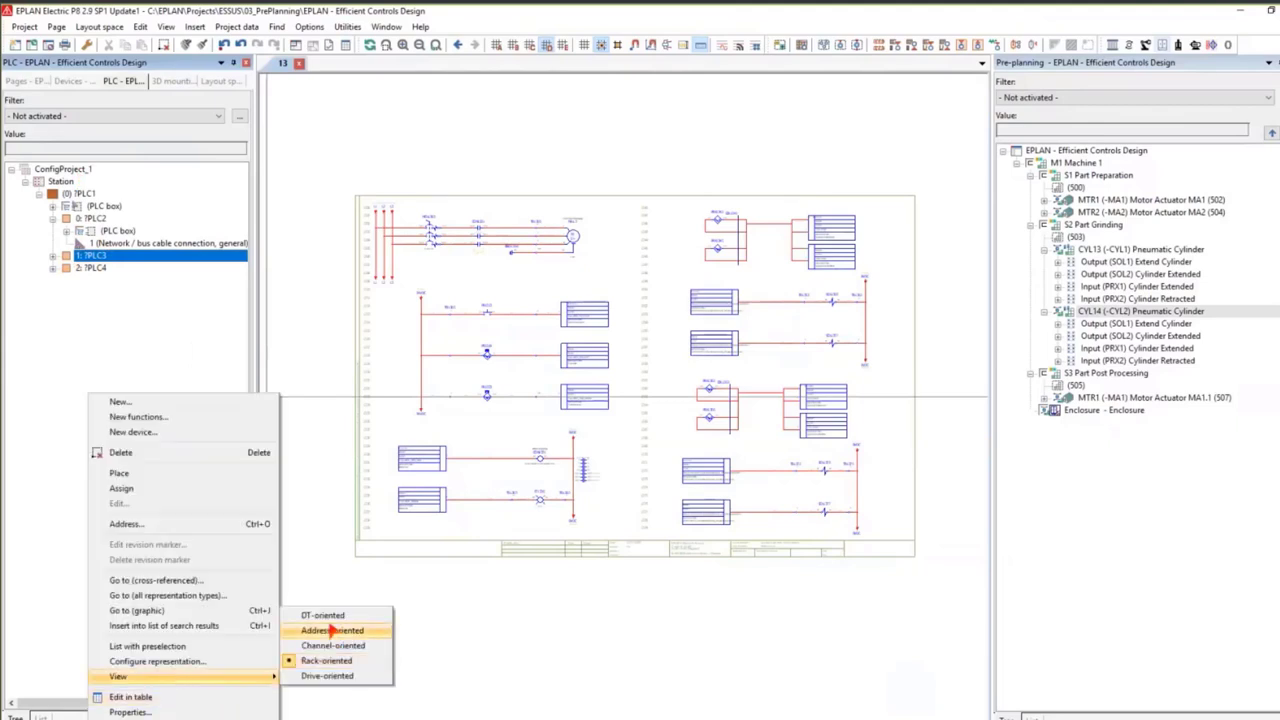
click(316, 614)
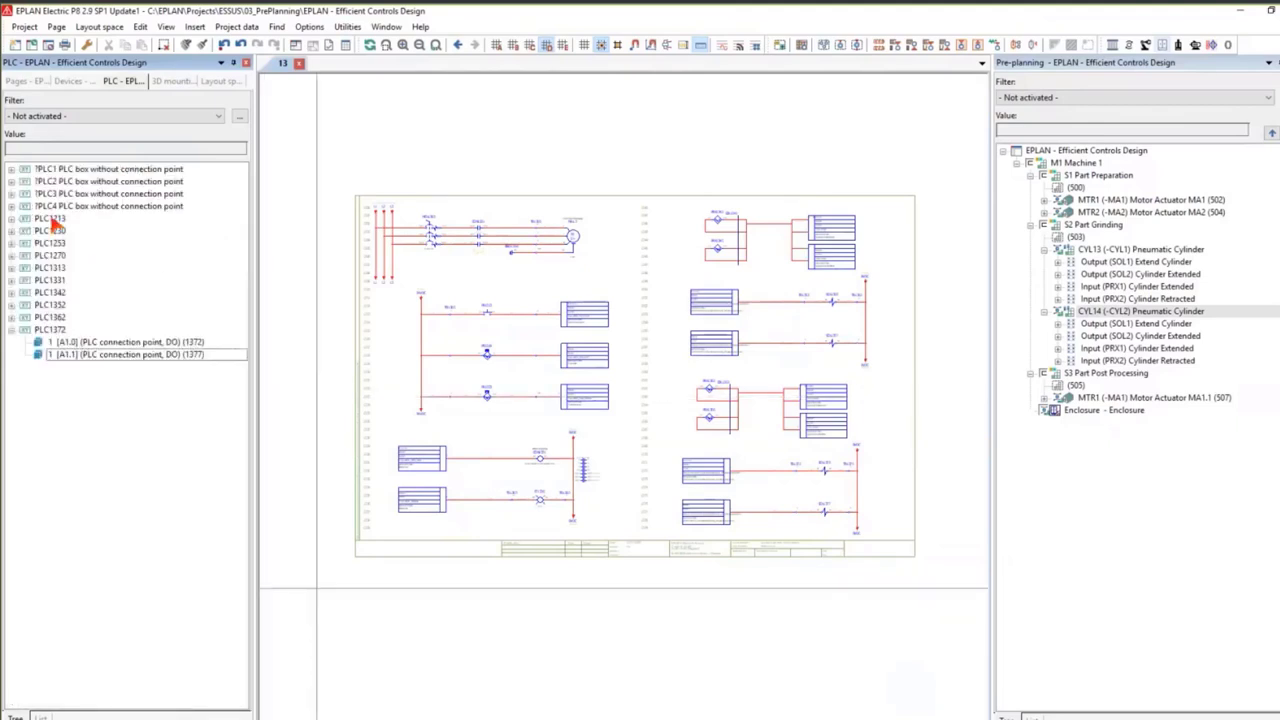
click(83, 115)
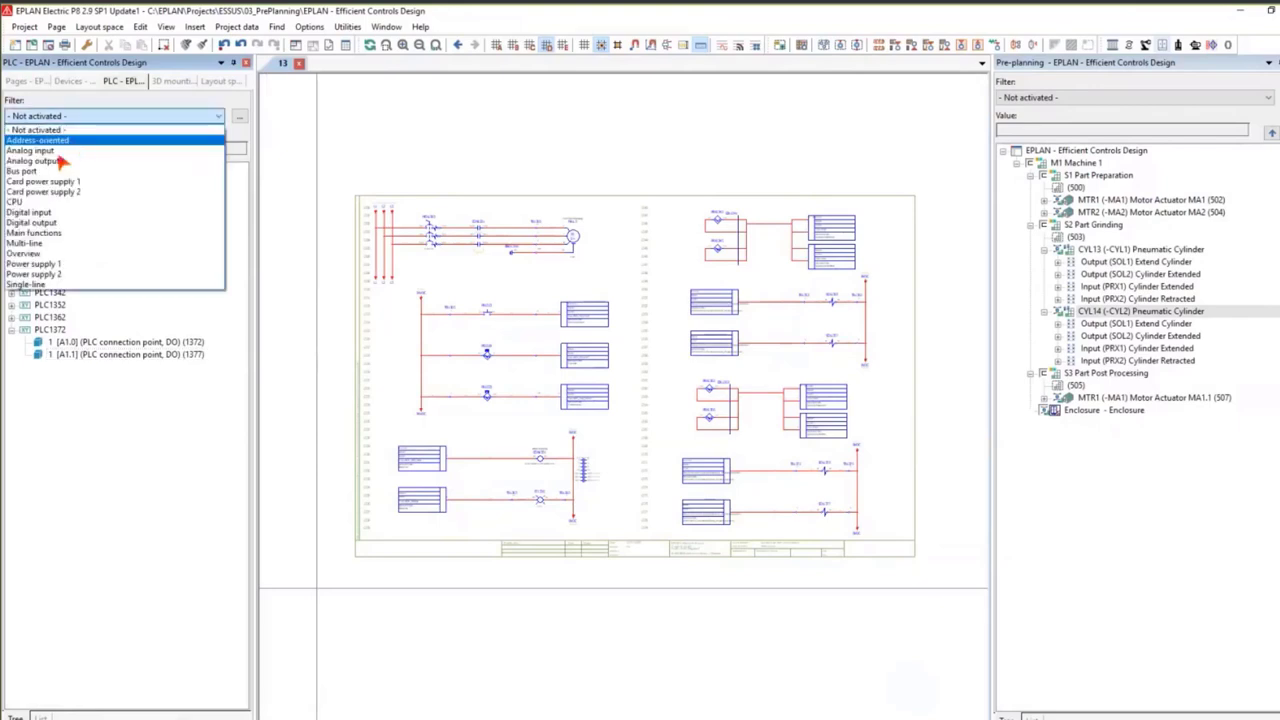
click(56, 212)
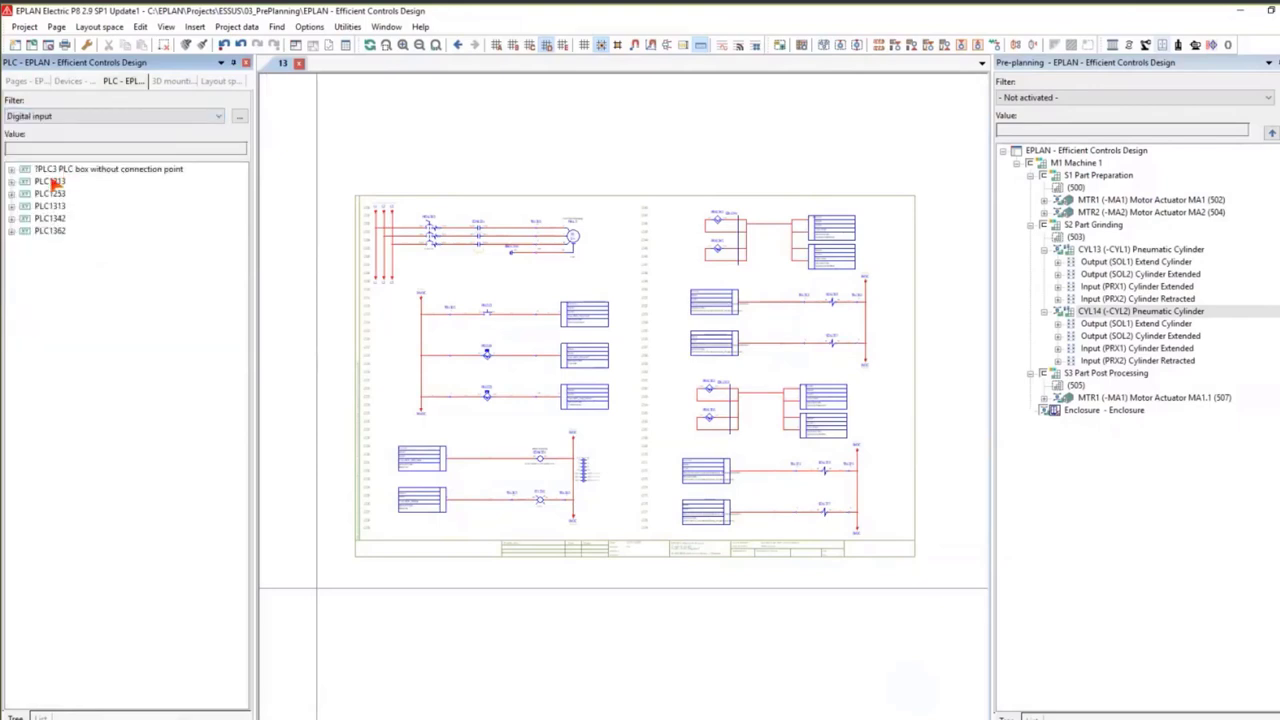
Select the five devices PLC1213 through PLC1362 and start using existing PLC connection points blockwise for them.
click(52, 182)
shift+click(50, 230)
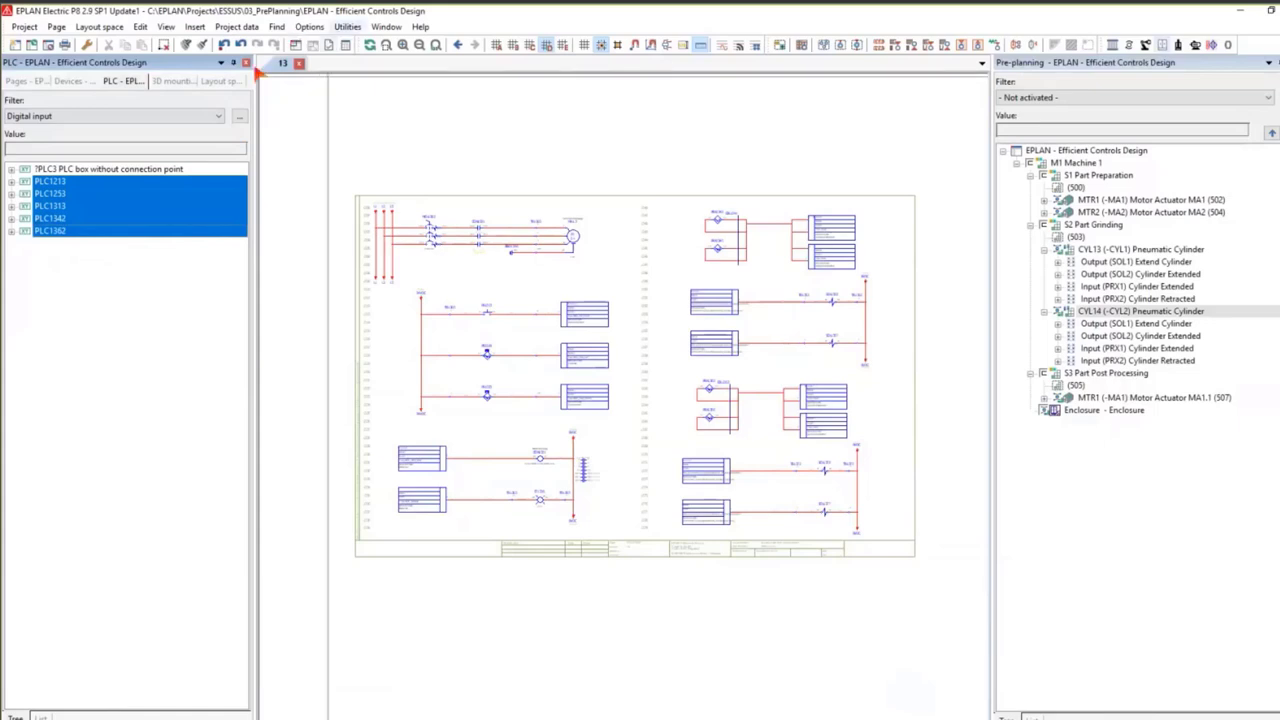
click(236, 26)
mouse_move(290, 169)
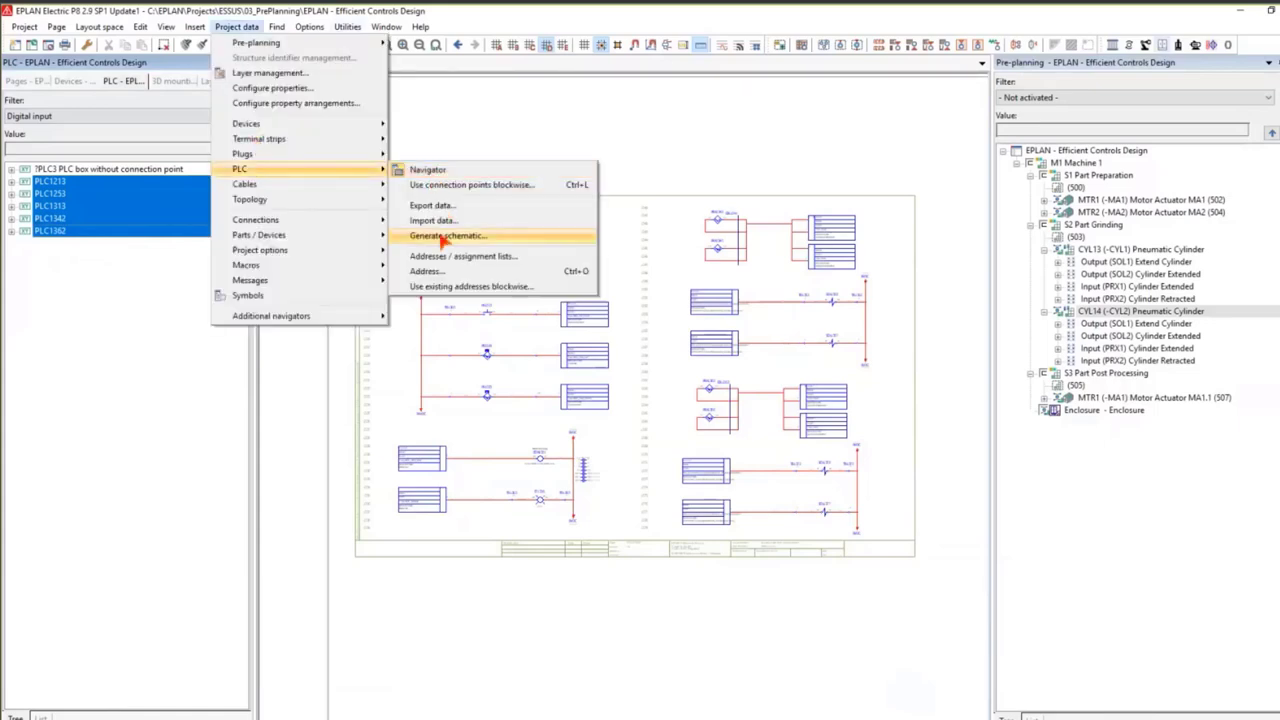
click(435, 173)
click(437, 188)
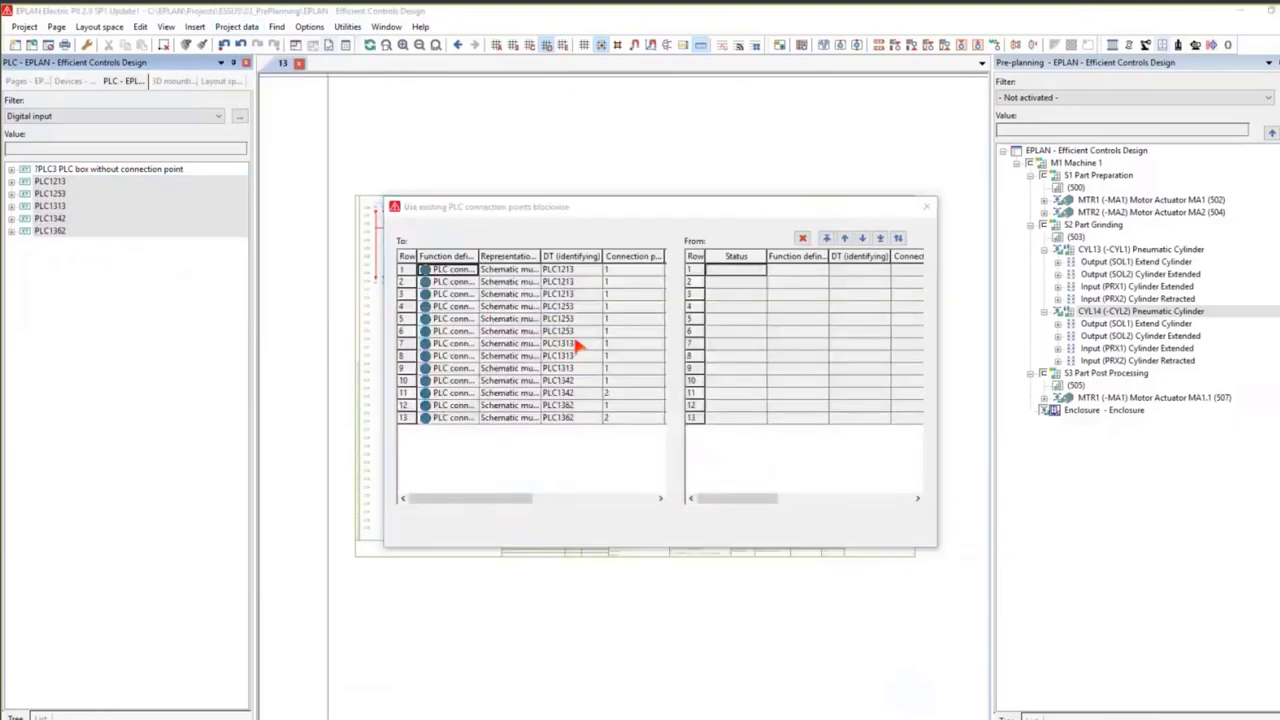
Assign the digital input connection points 2 to 8 and 11 to 16 of ?PLC3 blockwise to the selected schematic connection points.
click(570, 290)
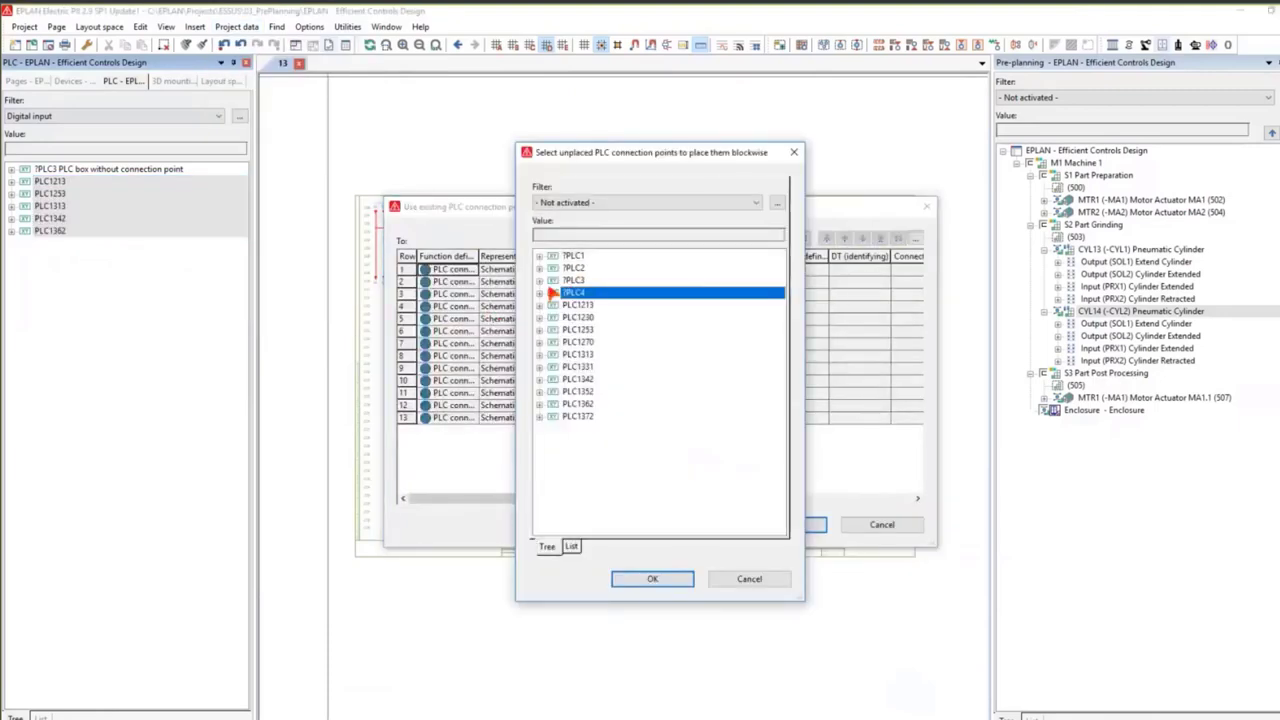
click(539, 280)
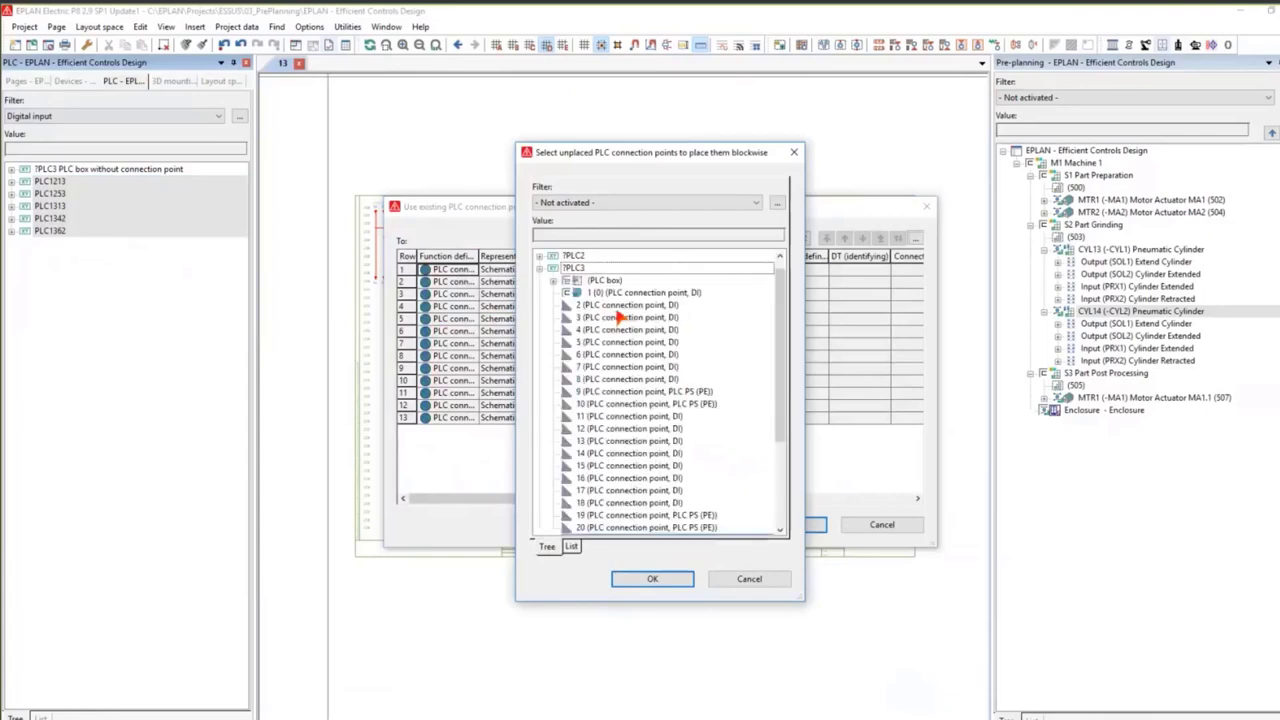
shift+click(636, 379)
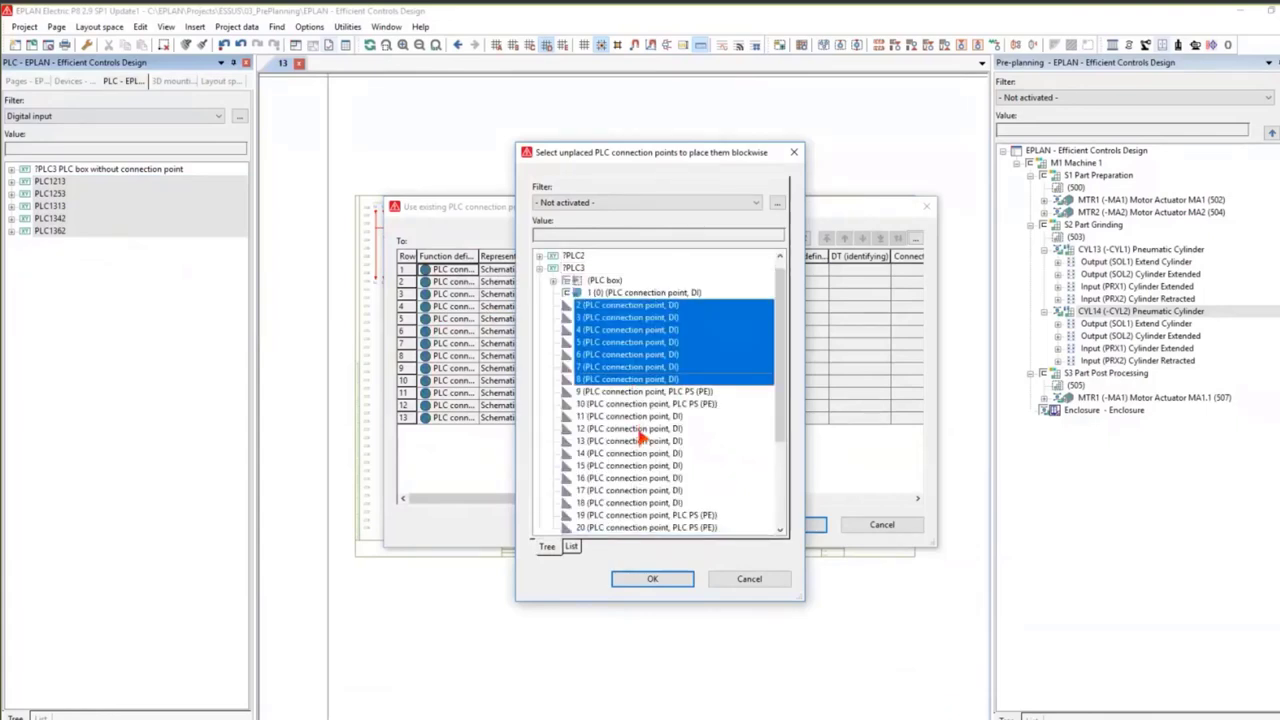
shift+click(639, 455)
ctrl+click(637, 467)
ctrl+click(637, 479)
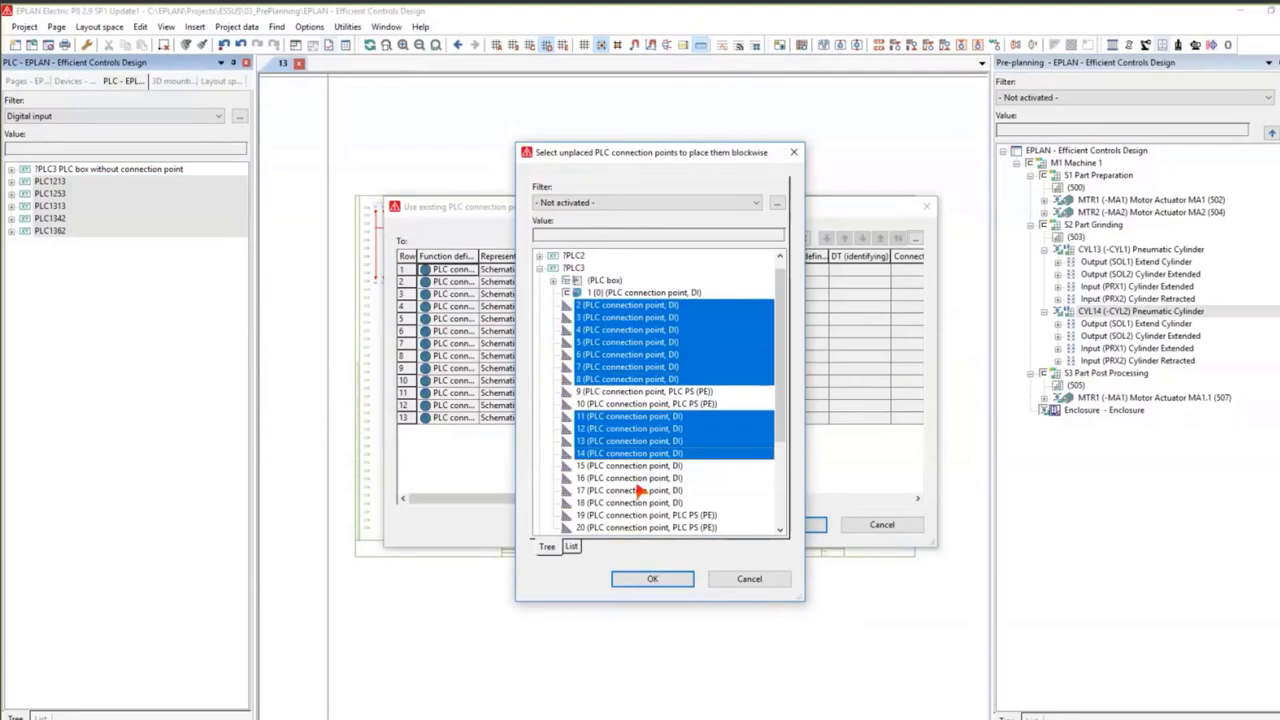
ctrl+click(637, 491)
ctrl+click(637, 503)
click(670, 576)
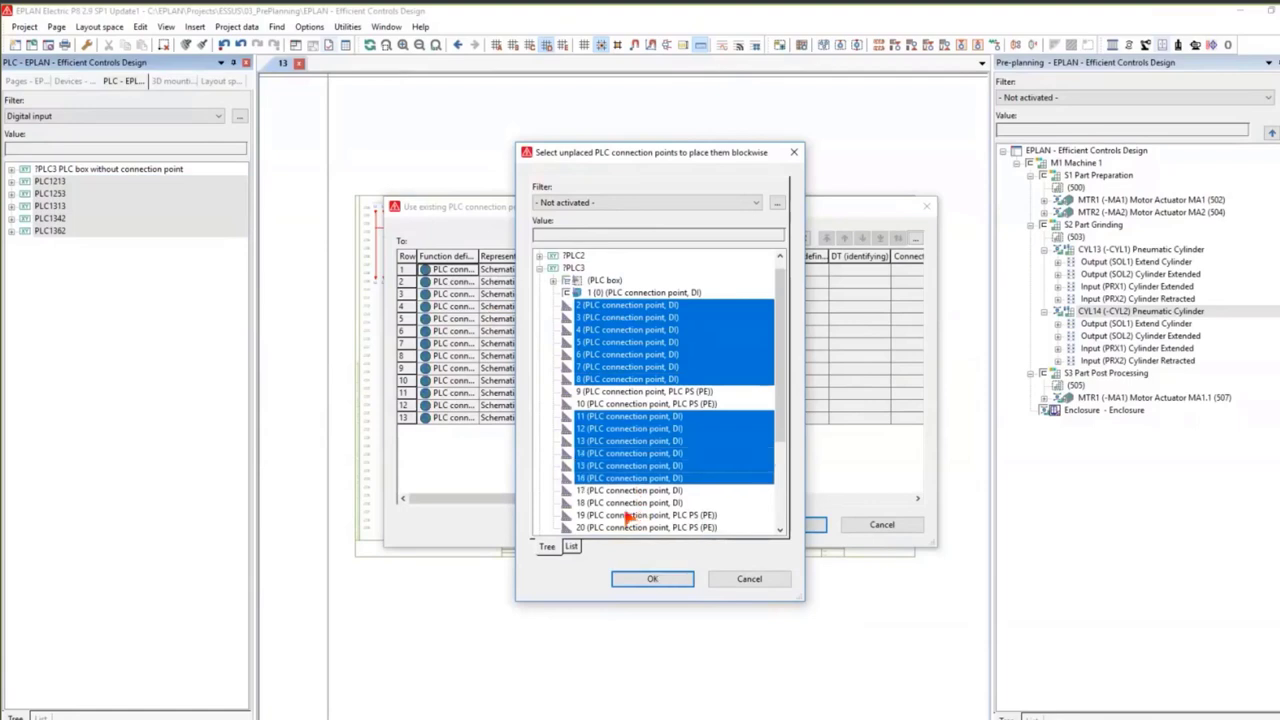
click(785, 525)
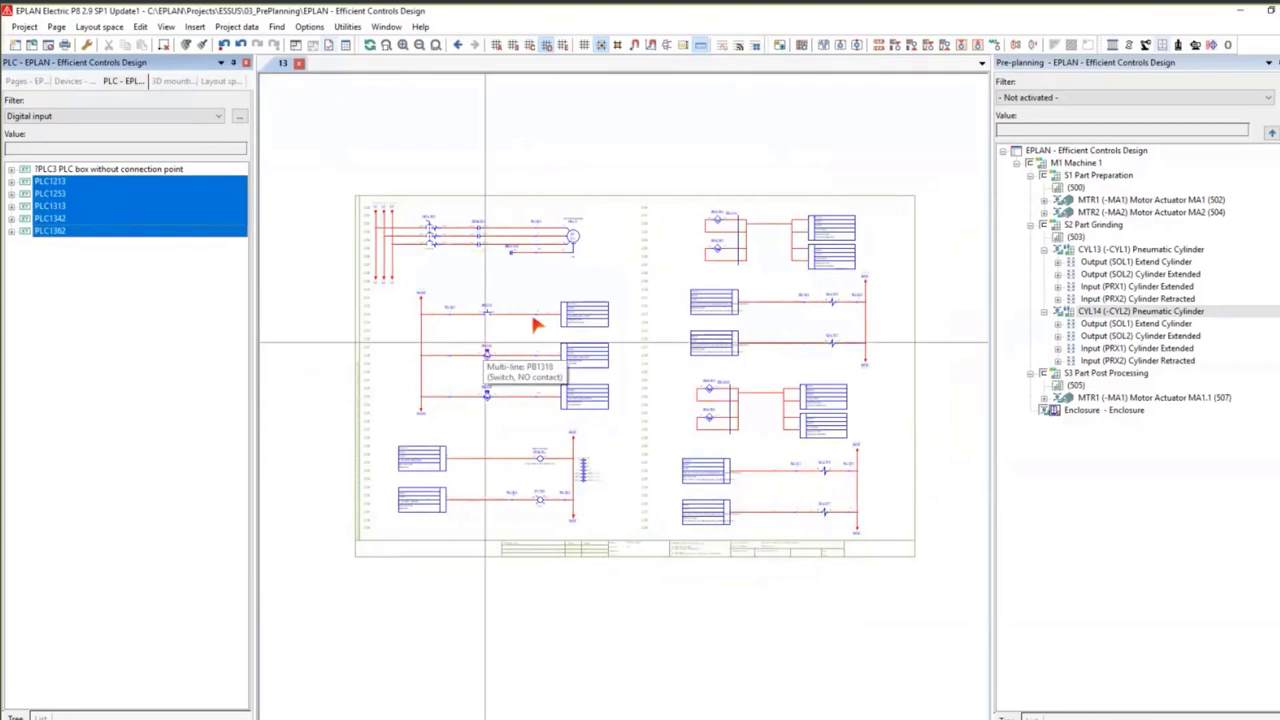
Inspect the Conveyor Start and Part Exit PLC input boxes on page 13 for their assigned module, slot and connection point.
scroll(584, 318, up, 5)
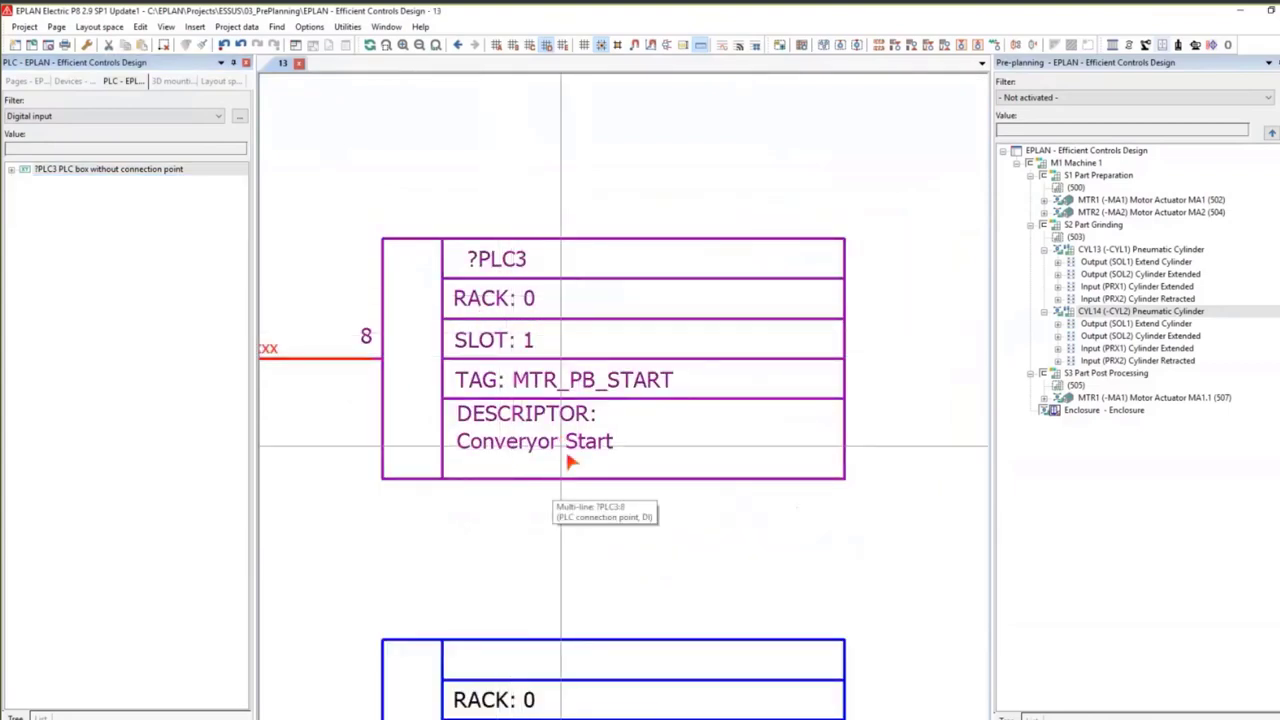
scroll(570, 460, down, 3)
middle_drag(604, 449, 604, 344)
scroll(594, 432, up, 2)
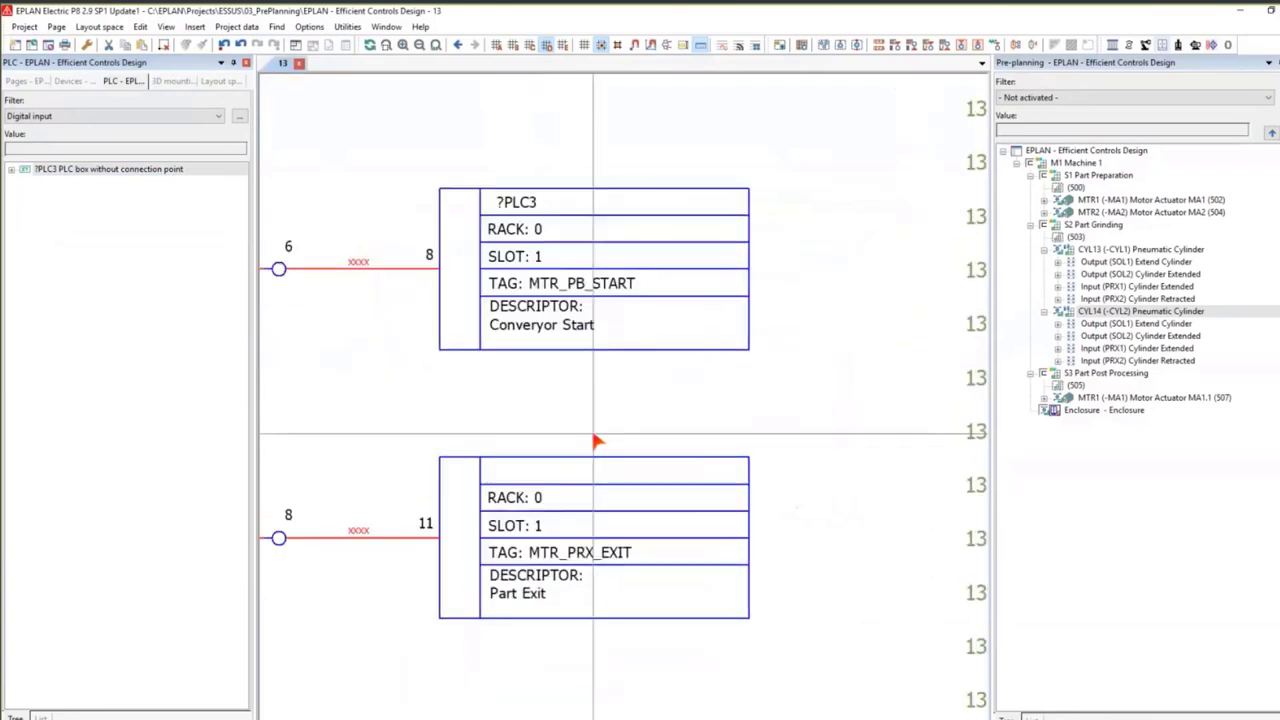
Compare the connection points assigned to the Conveyor Start, Part Exit and Part present PLC inputs on page 13.
scroll(594, 437, down, 3)
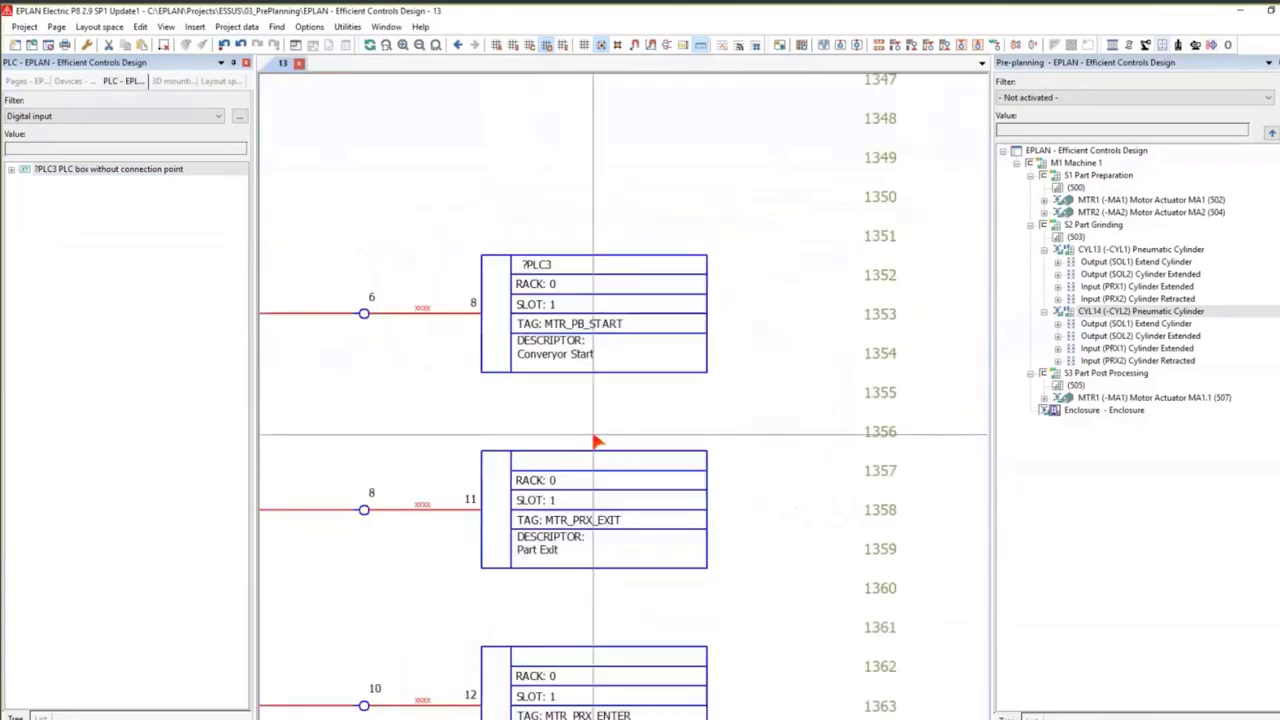
click(472, 304)
click(470, 500)
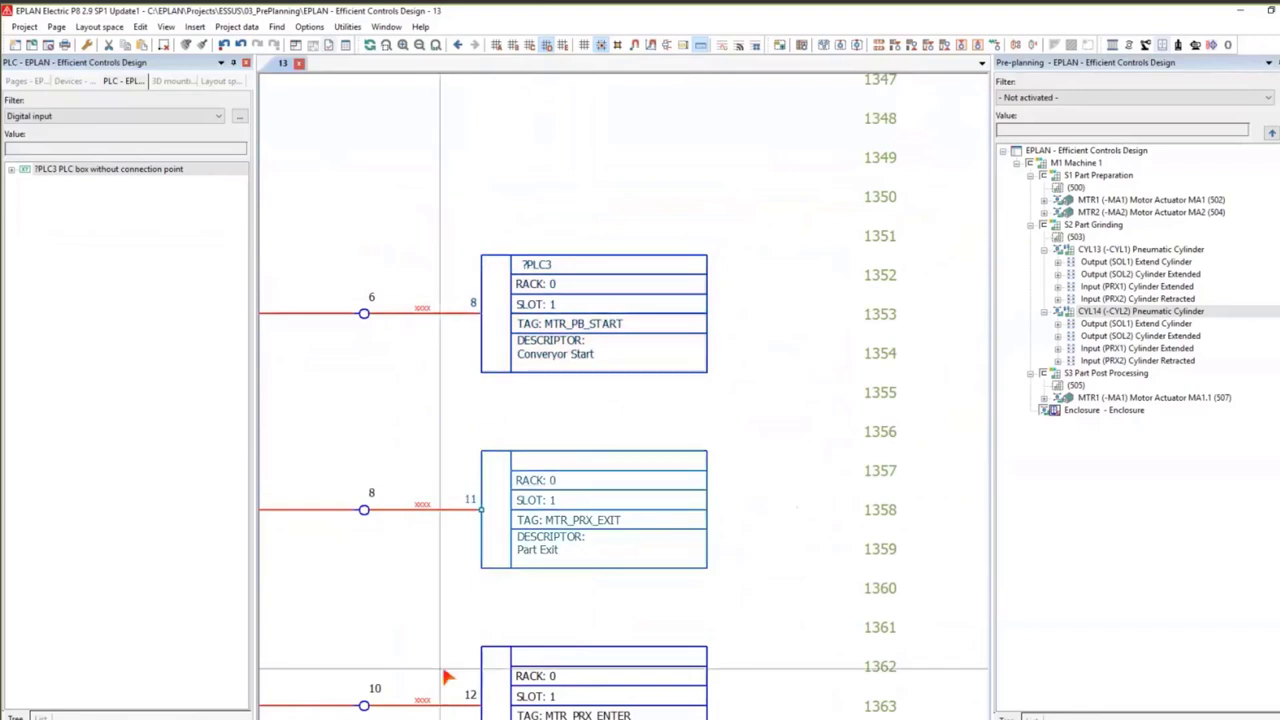
click(467, 694)
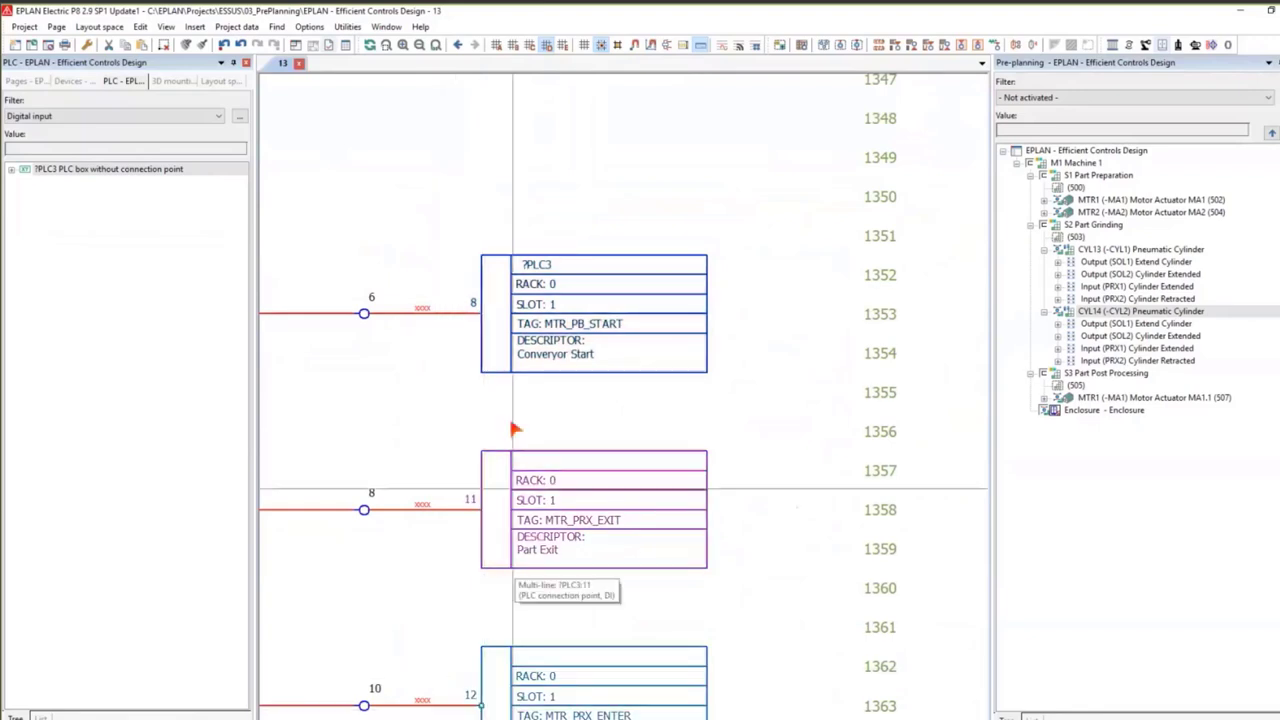
scroll(511, 428, down, 1)
scroll(511, 428, down, 2)
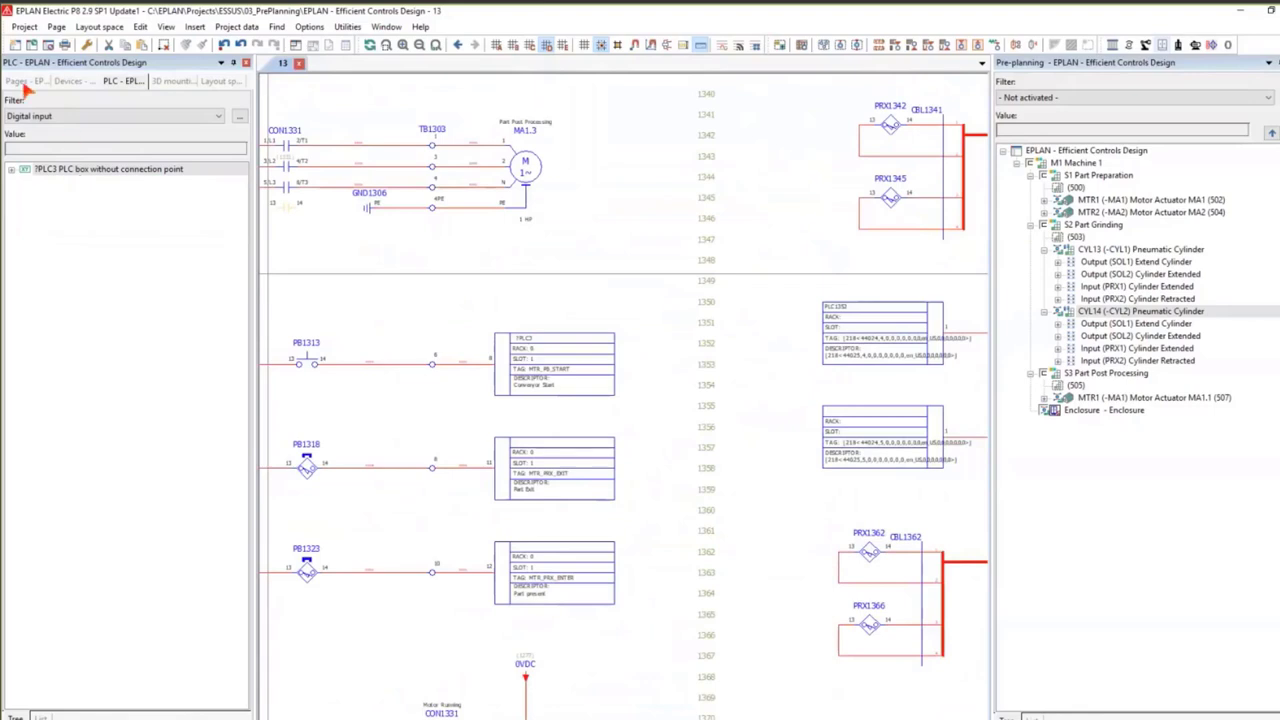
Open page 20 PLC Overview and deactivate the Digital input filter on the PLC data.
click(24, 84)
click(72, 268)
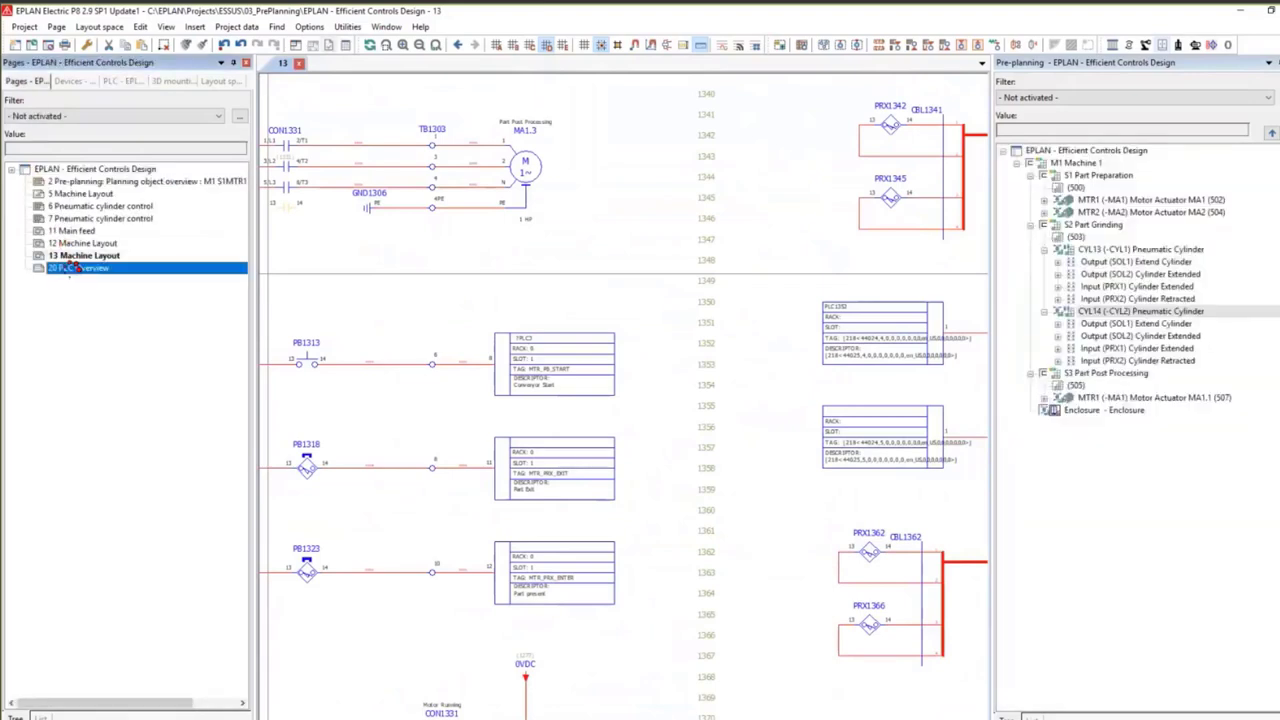
double_click(72, 268)
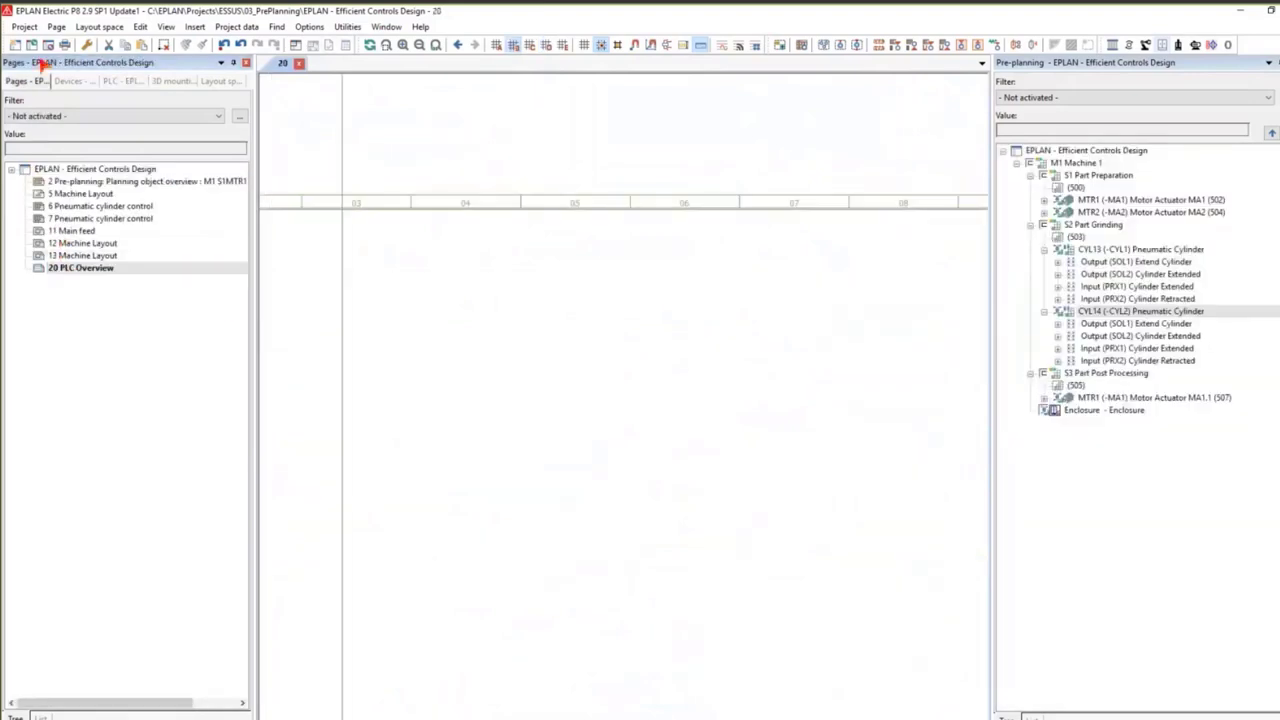
click(117, 81)
double_click(80, 170)
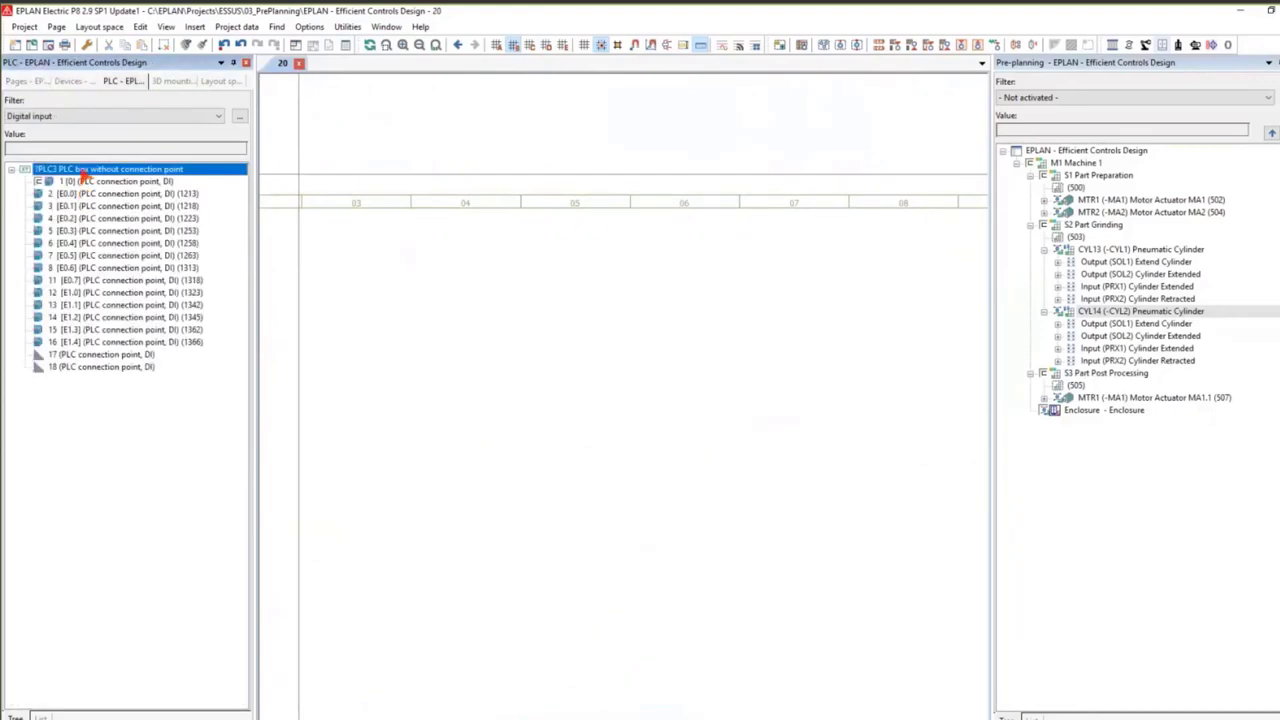
click(72, 116)
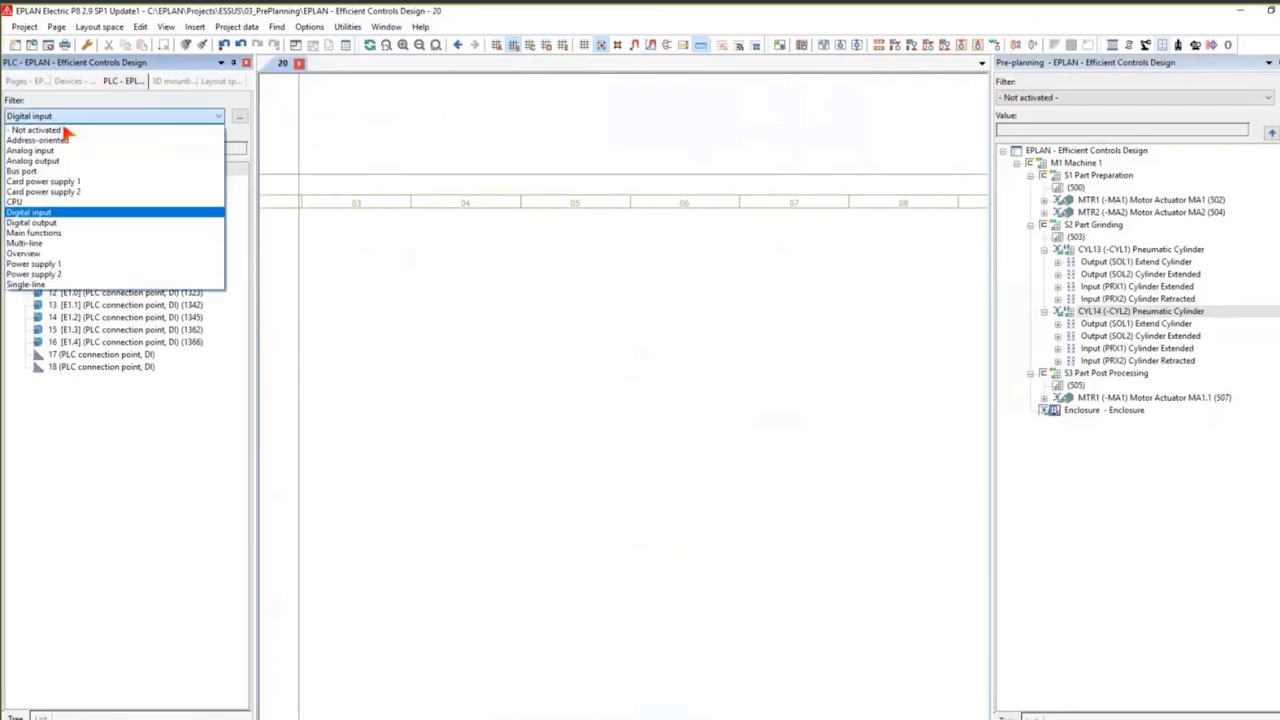
click(50, 130)
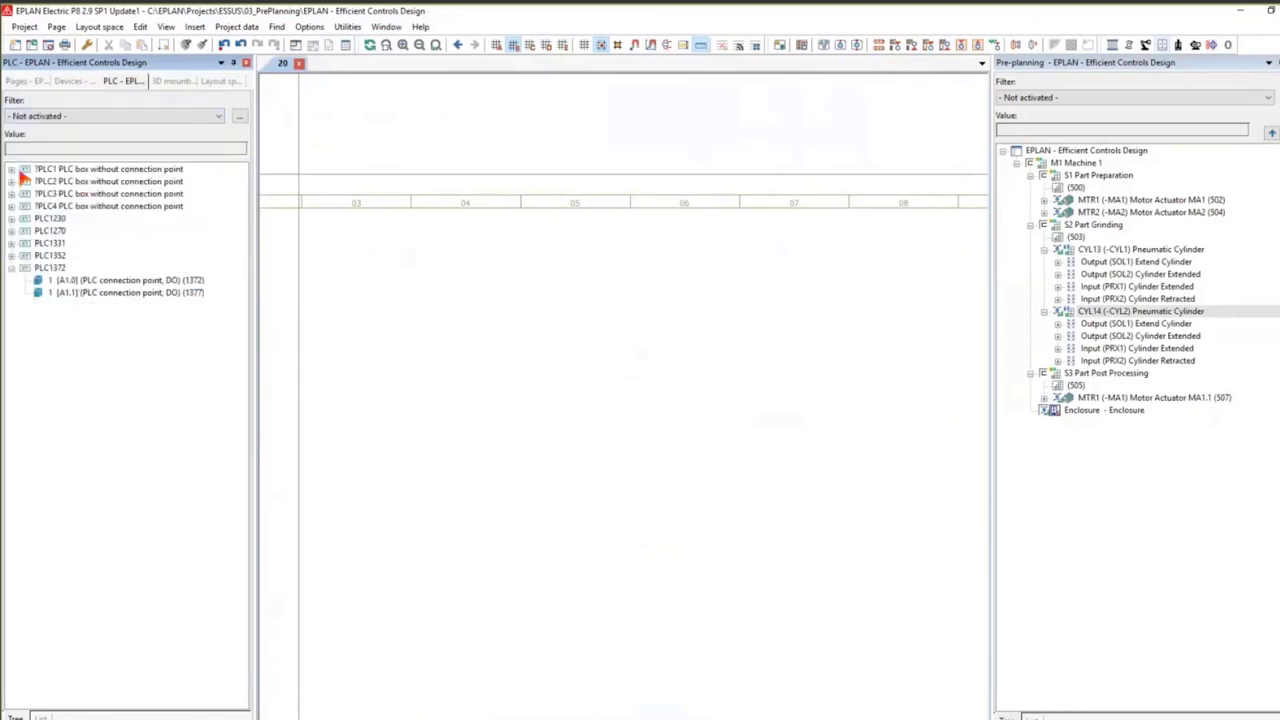
Place the PLC box of ?PLC3 near the upper-left area of the PLC overview page.
click(14, 193)
click(67, 206)
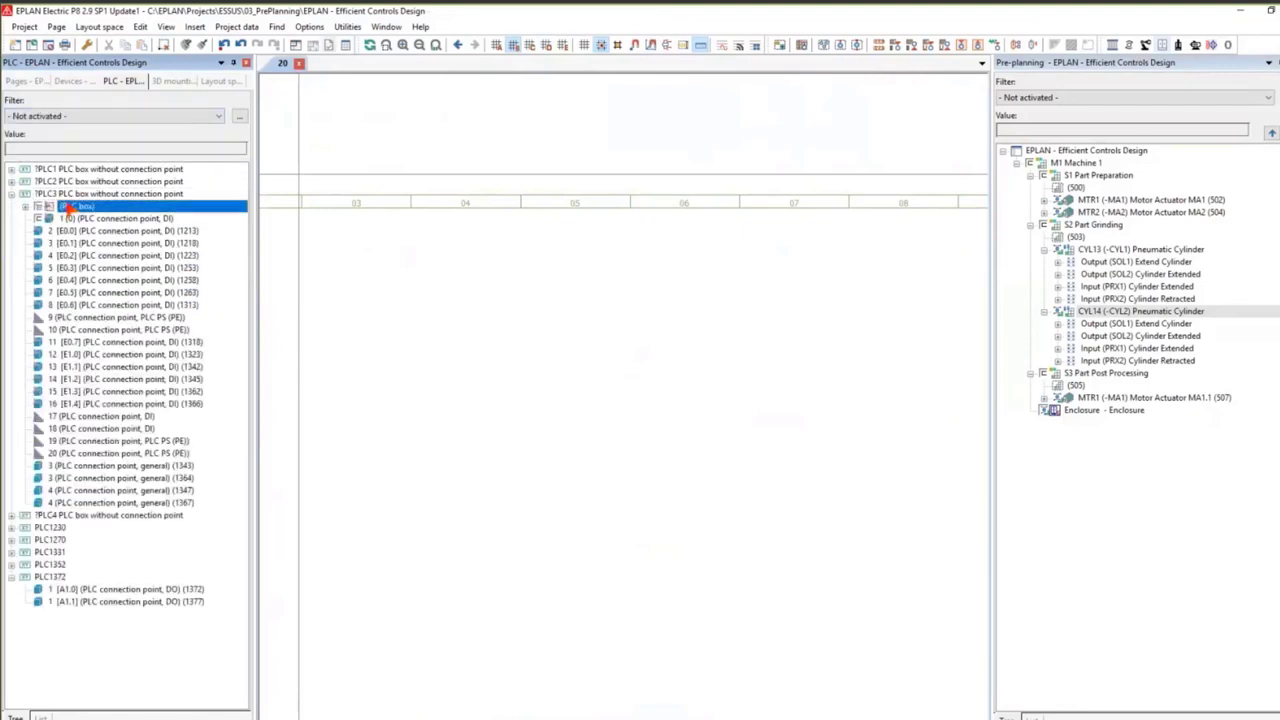
drag(65, 204, 492, 388)
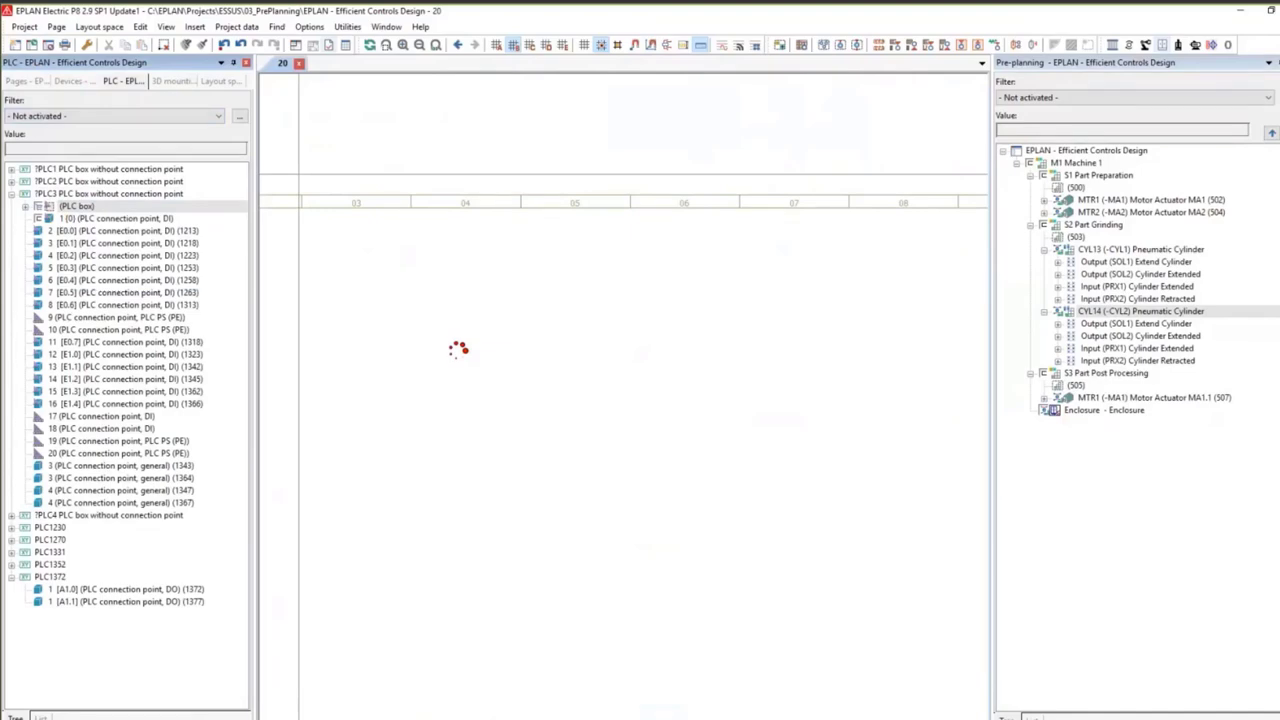
scroll(457, 360, down, 2)
middle_drag(460, 366, 505, 258)
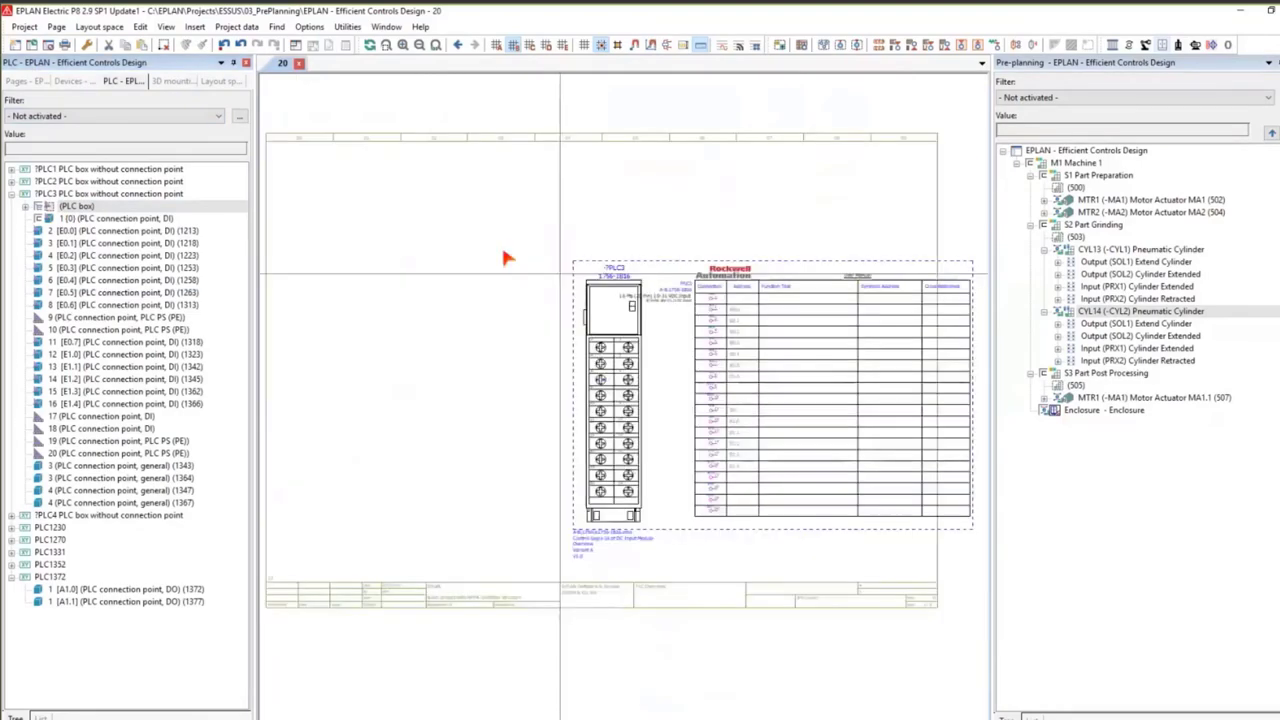
middle_drag(352, 210, 368, 196)
click(368, 196)
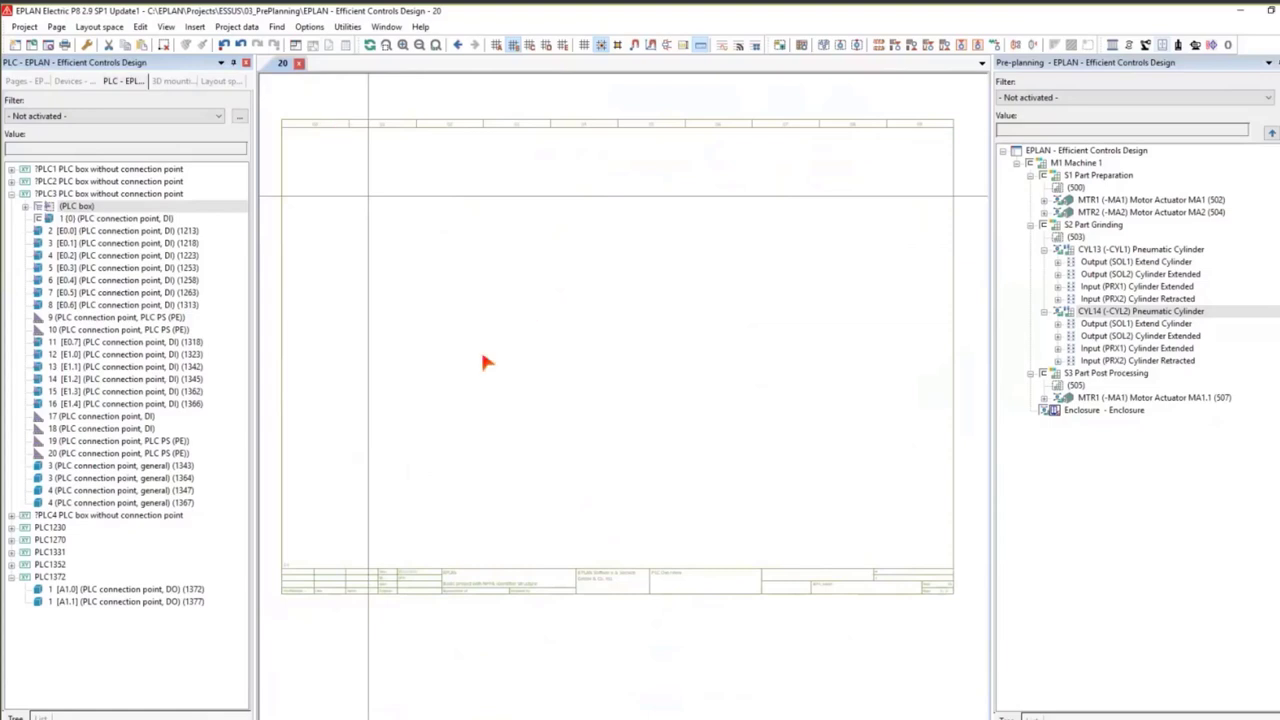
key(Escape)
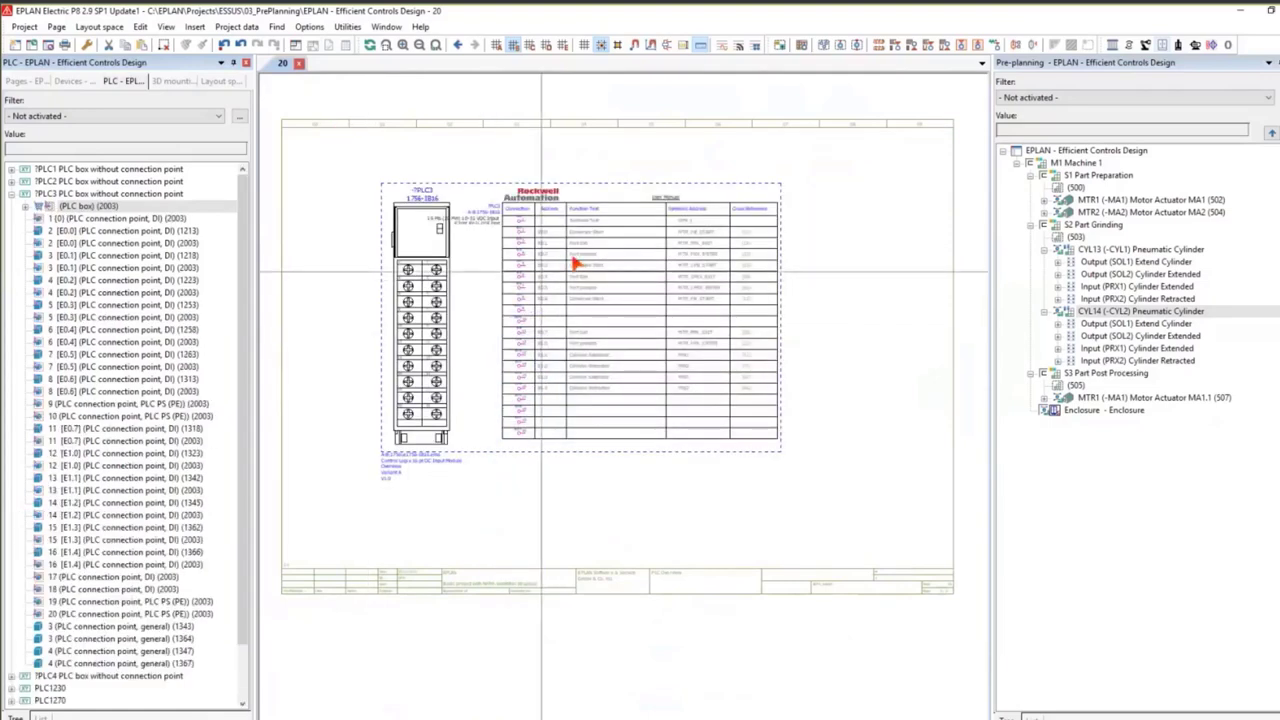
Examine the ?PLC3 overview's addresses and symbolic addresses, and follow connection point 4 to its matching PLC input in the schematic.
scroll(565, 260, up, 5)
scroll(731, 275, down, 1)
middle_drag(731, 283, 546, 283)
scroll(546, 283, down, 2)
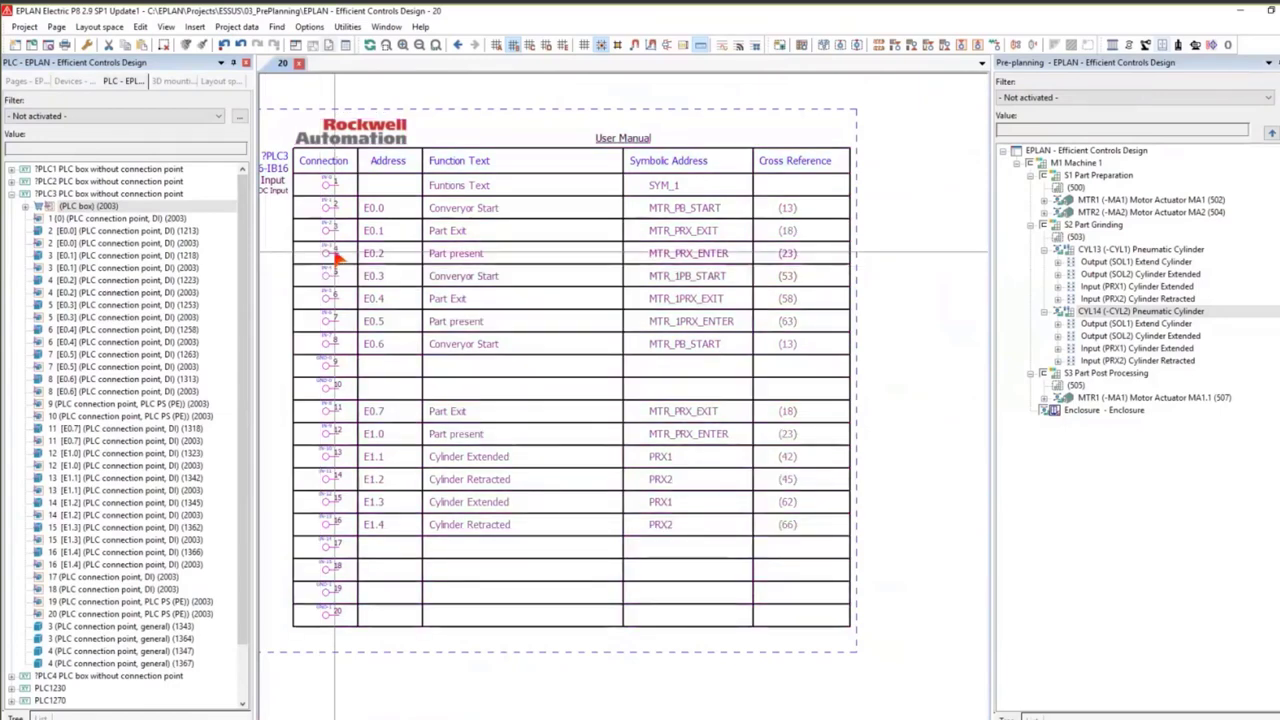
key(f)
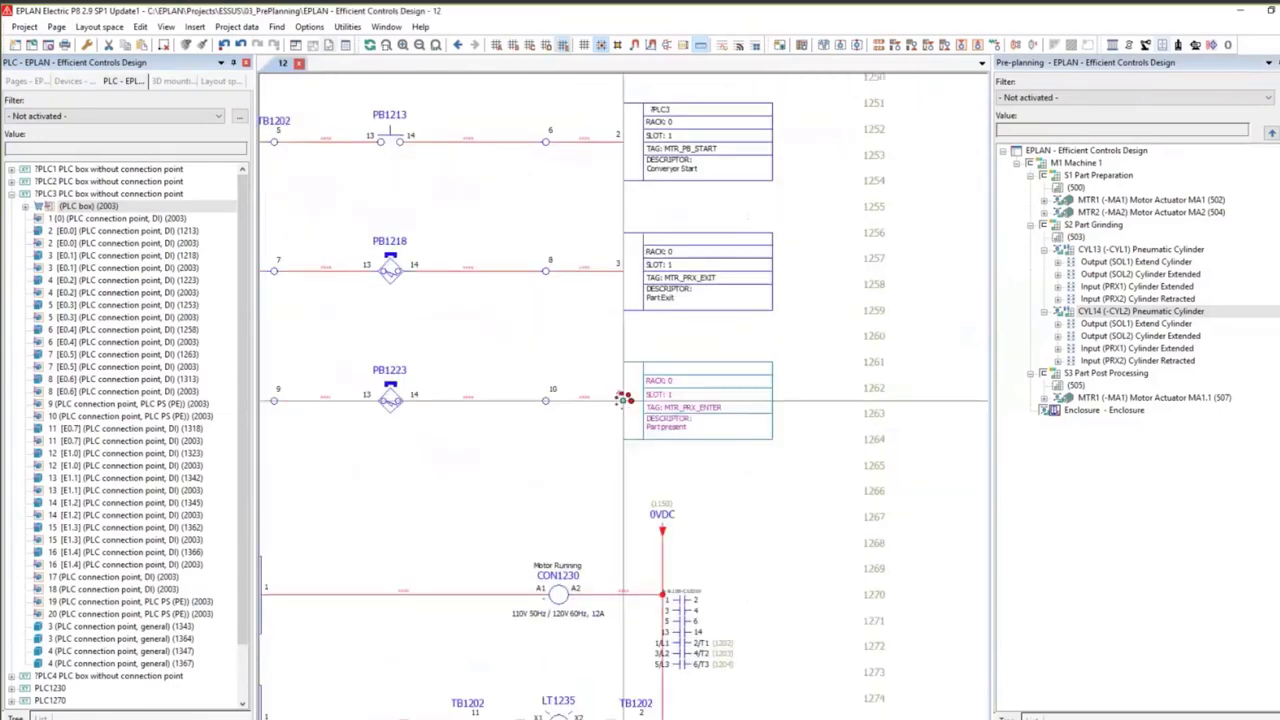
scroll(622, 400, up, 3)
scroll(622, 400, down, 2)
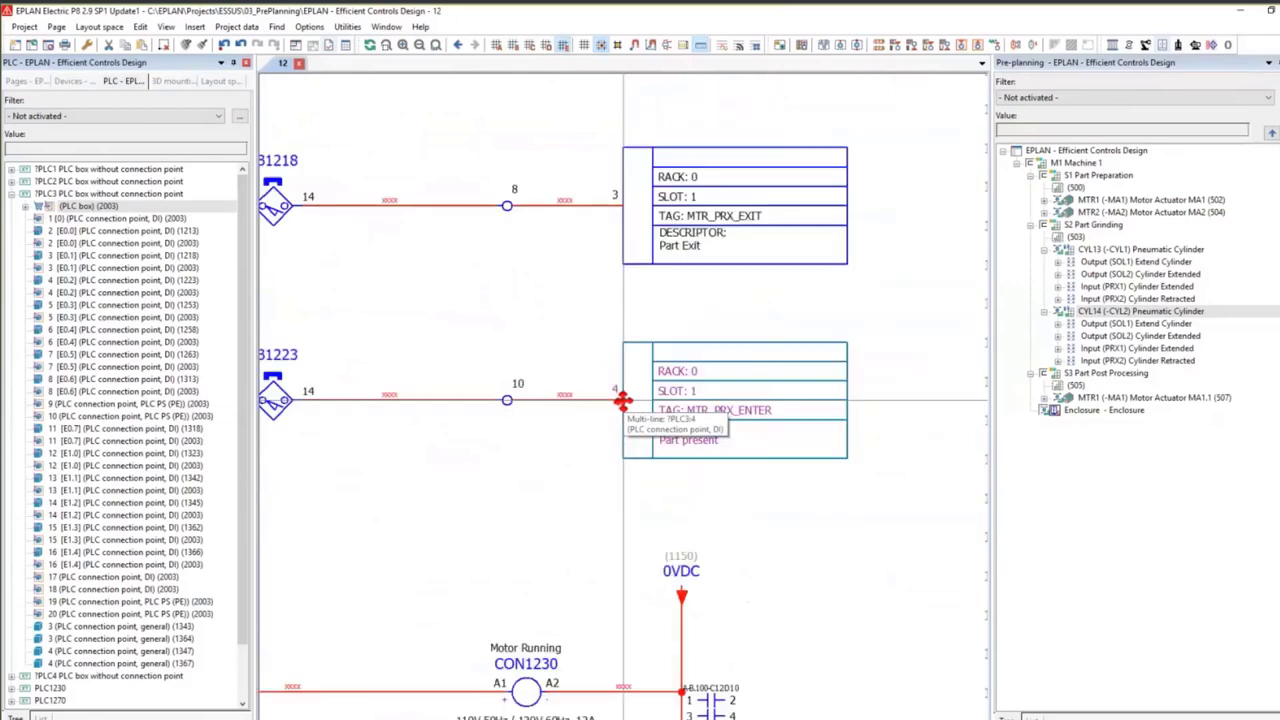
scroll(622, 400, down, 3)
scroll(622, 400, up, 2)
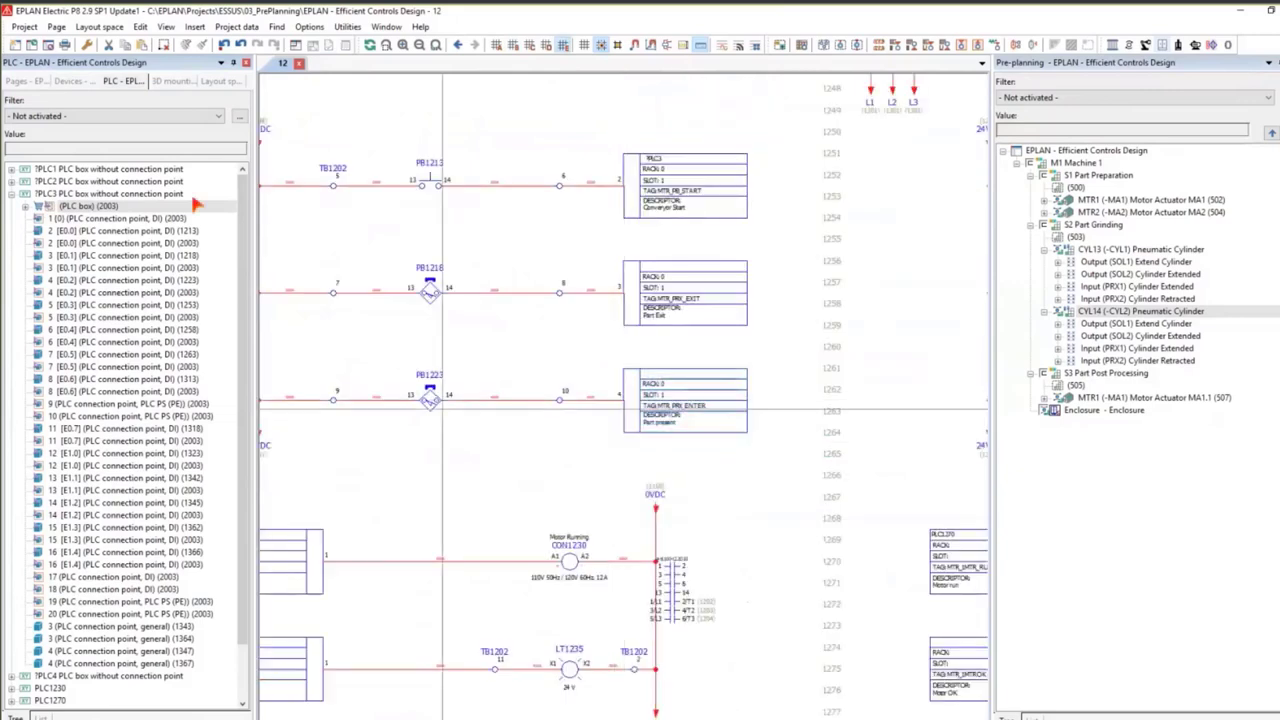
Open page 13 Machine Layout and view the entire schematic page.
click(36, 82)
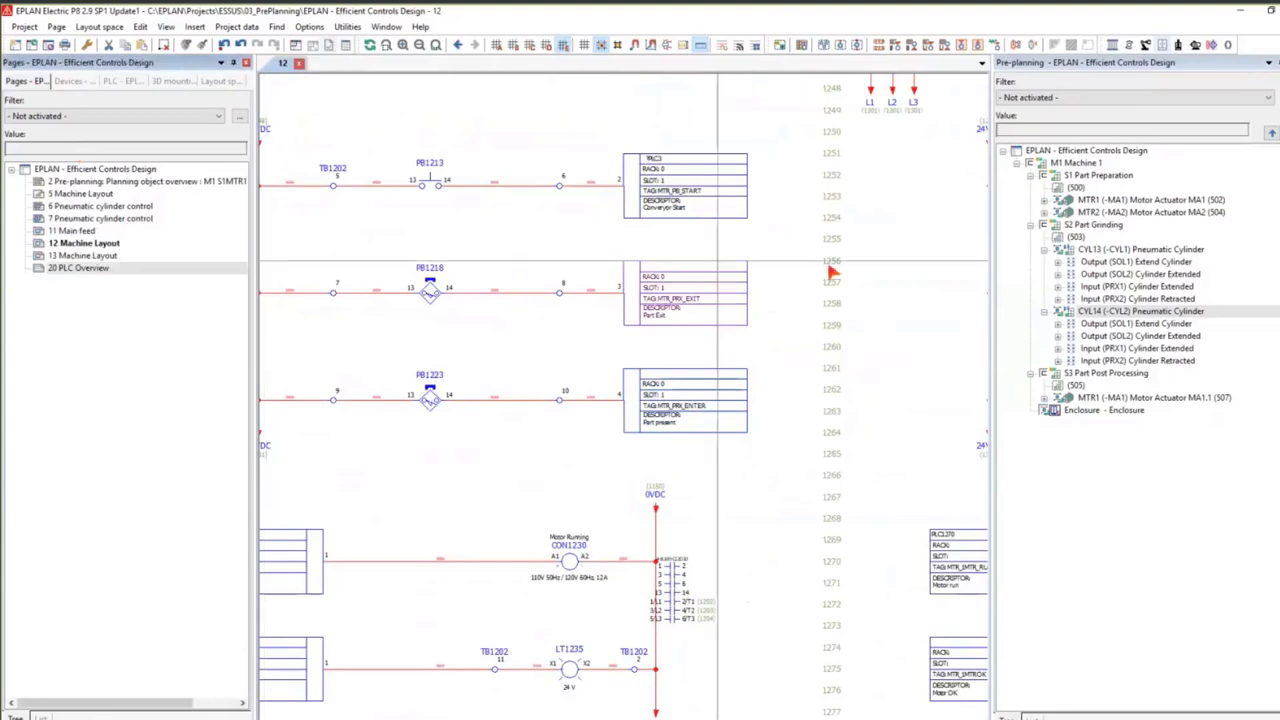
click(76, 244)
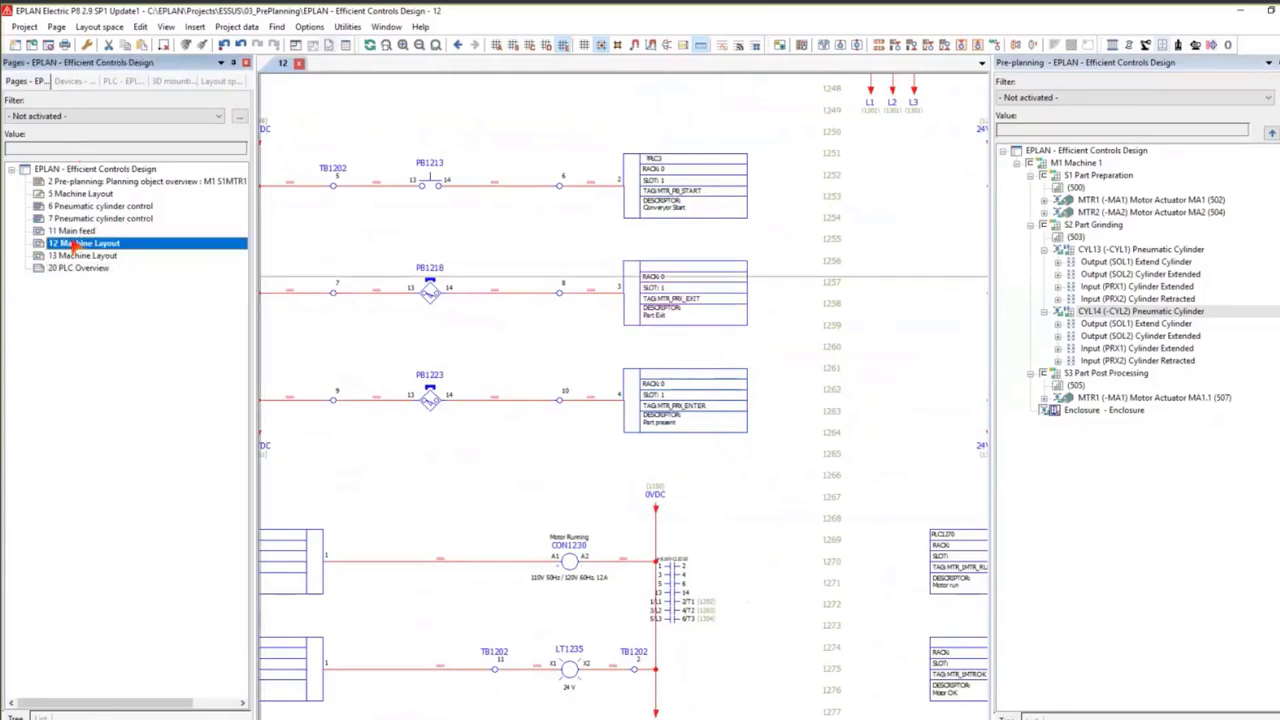
click(66, 256)
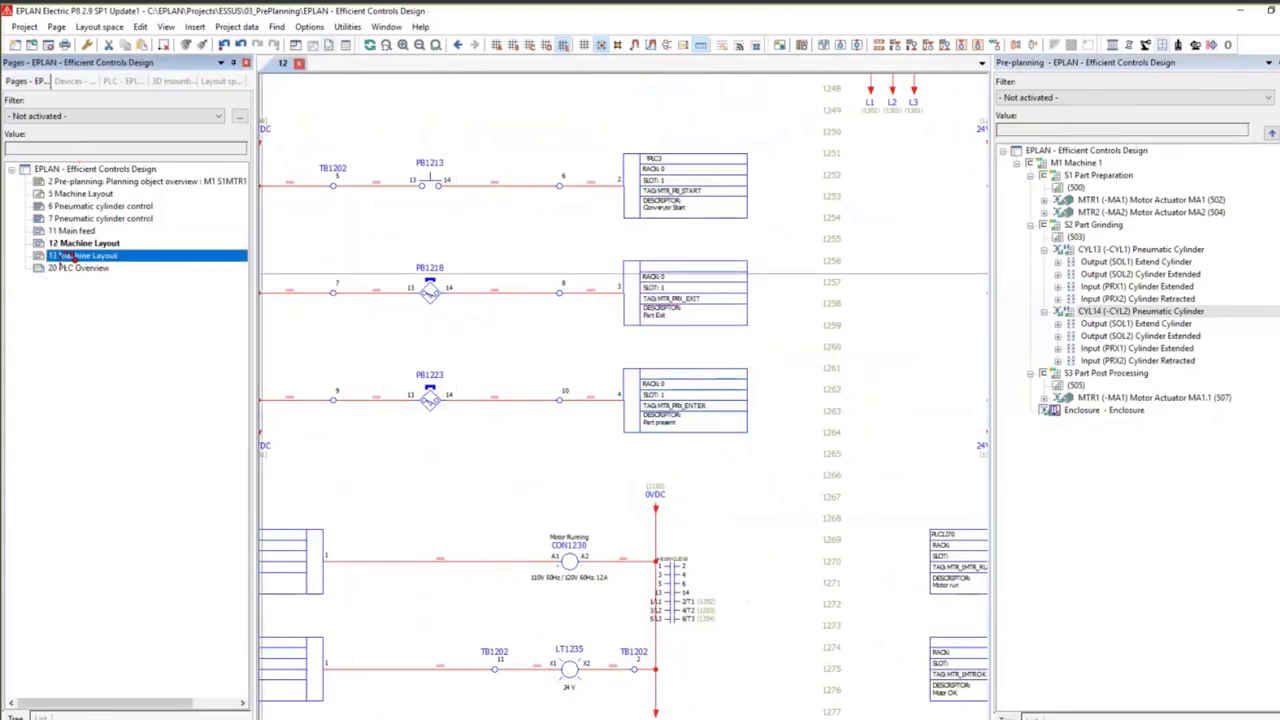
click(436, 45)
scroll(630, 230, down, 2)
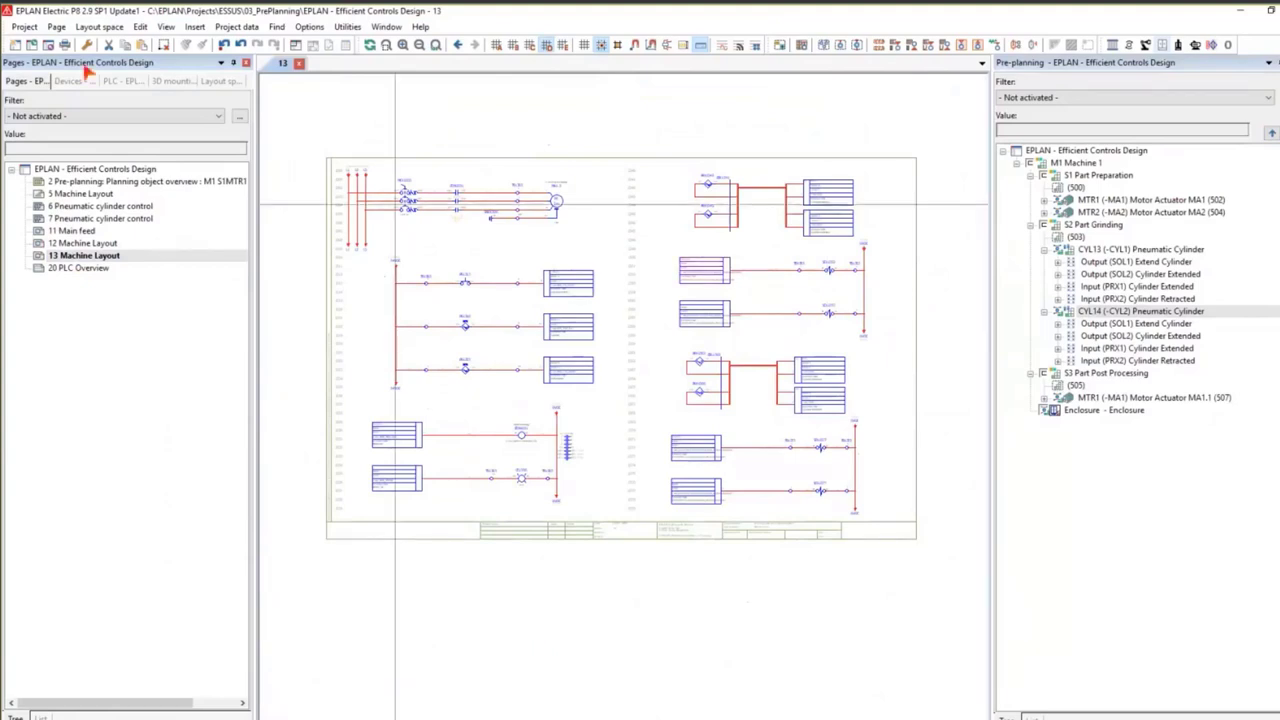
Create a new layout space alongside the existing layout space 1.
click(220, 81)
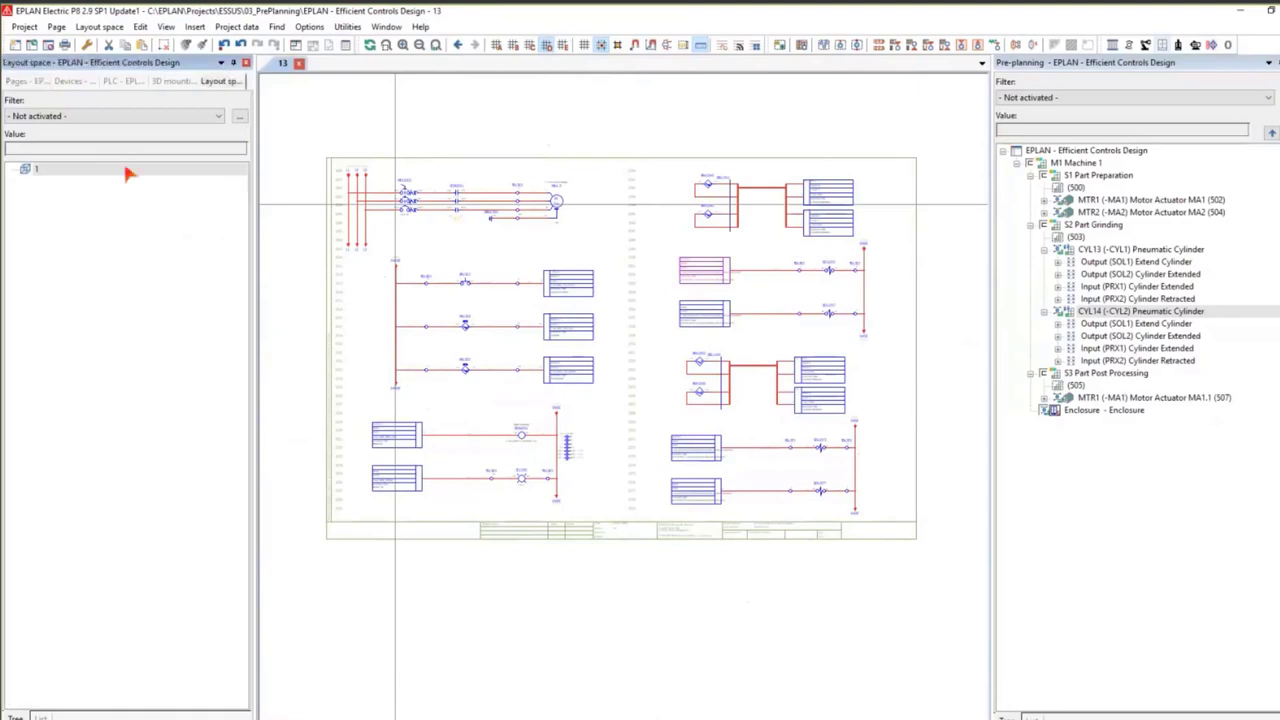
click(126, 170)
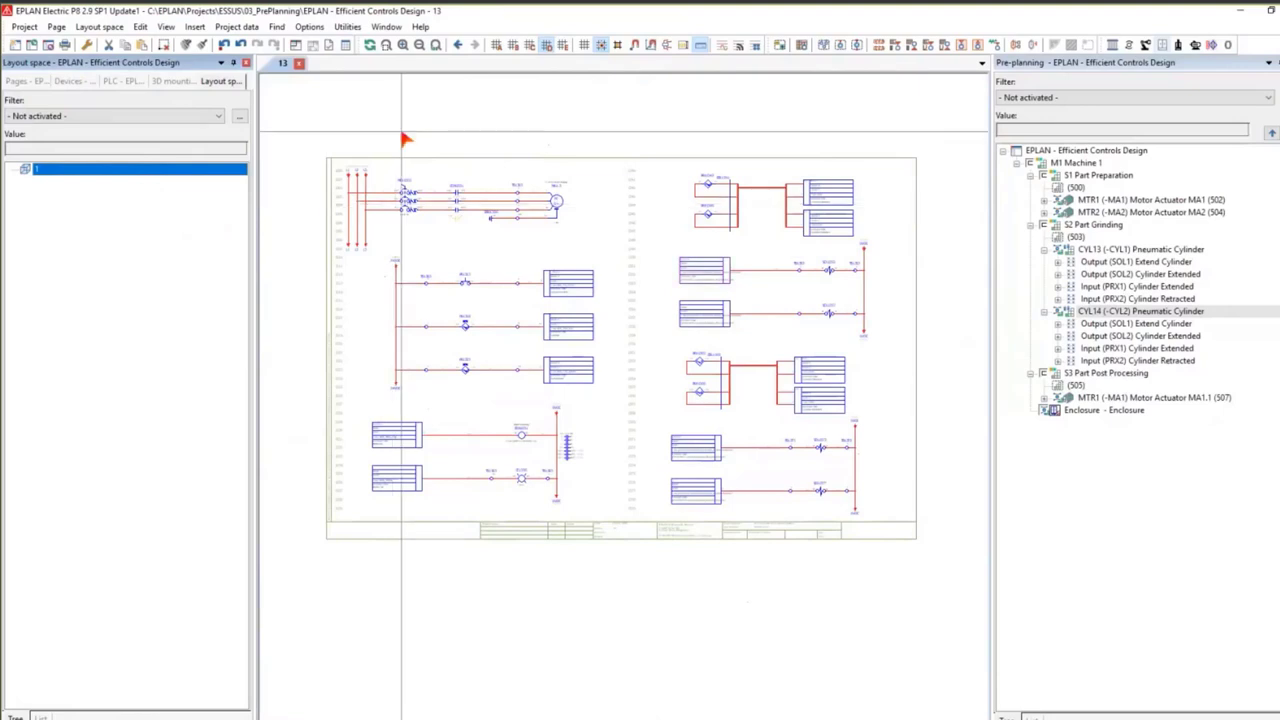
right_click(168, 178)
click(129, 169)
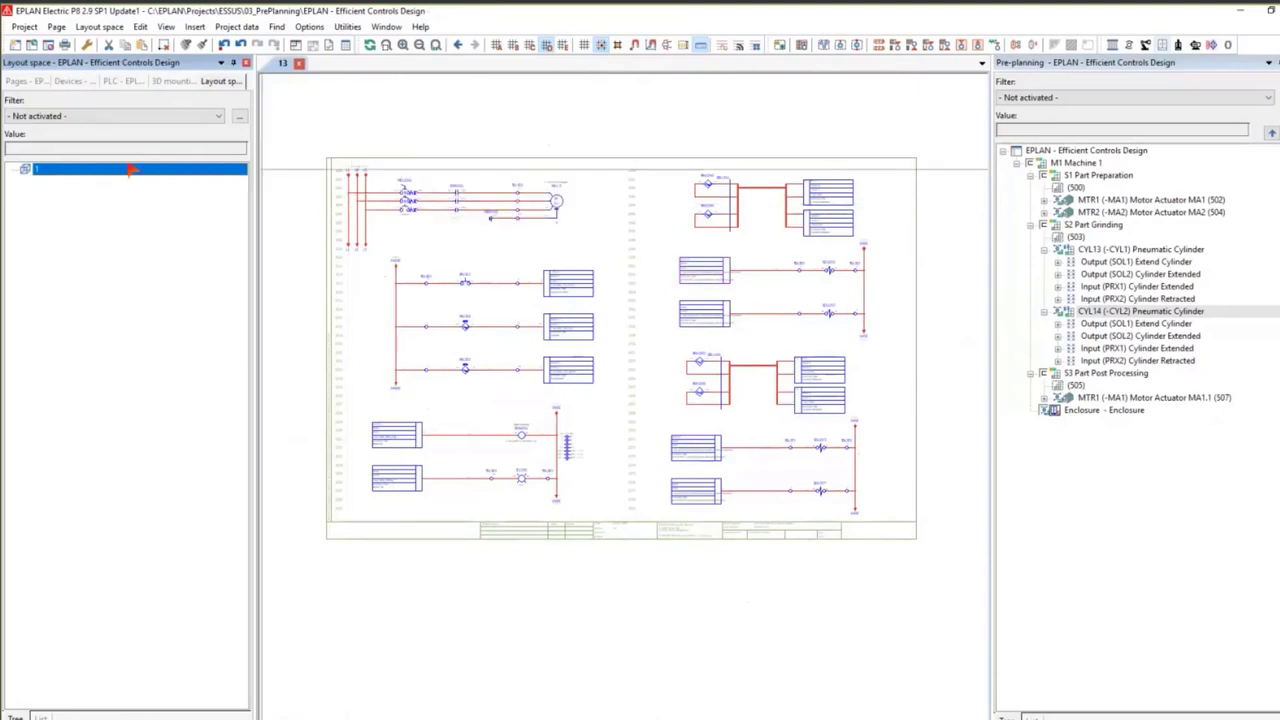
click(98, 27)
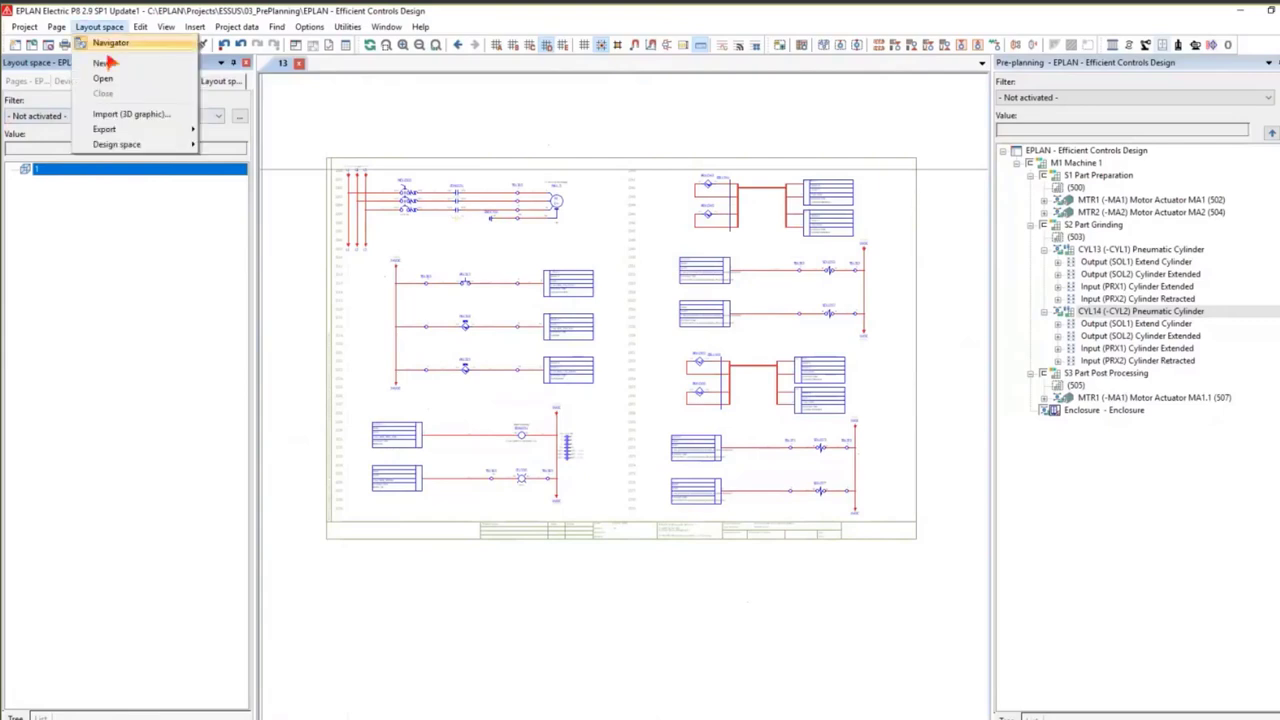
click(104, 64)
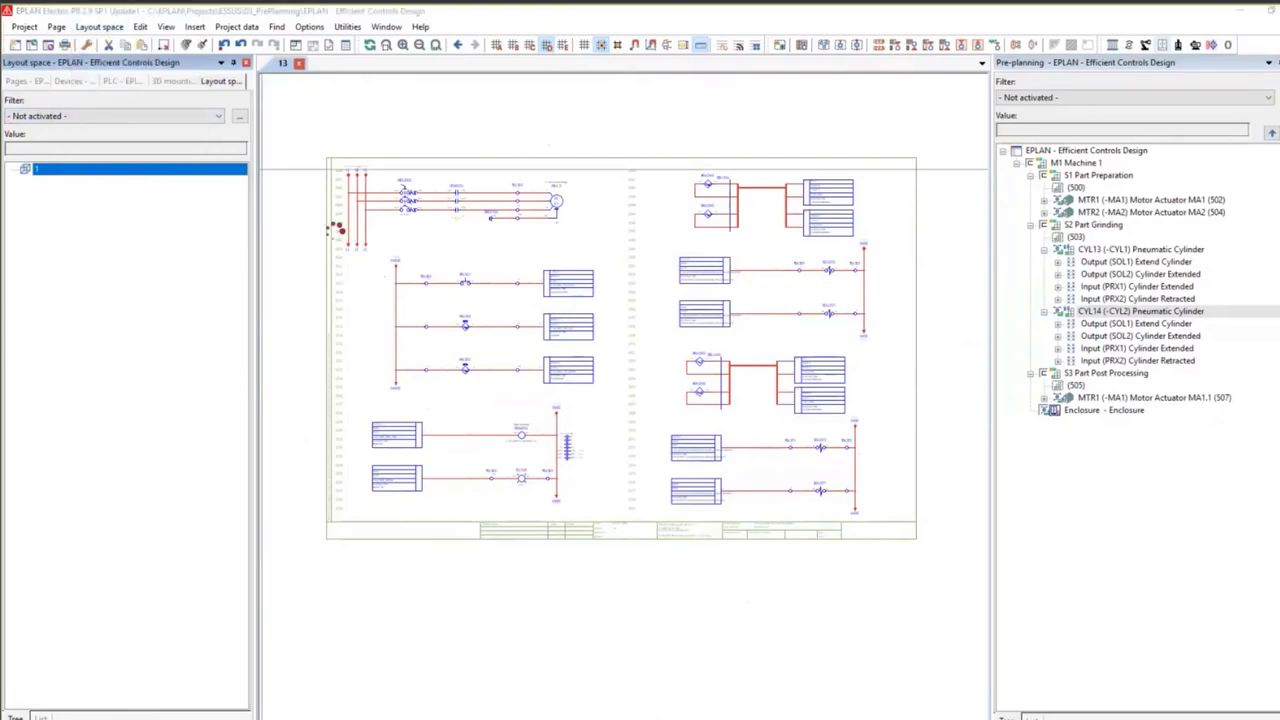
click(727, 600)
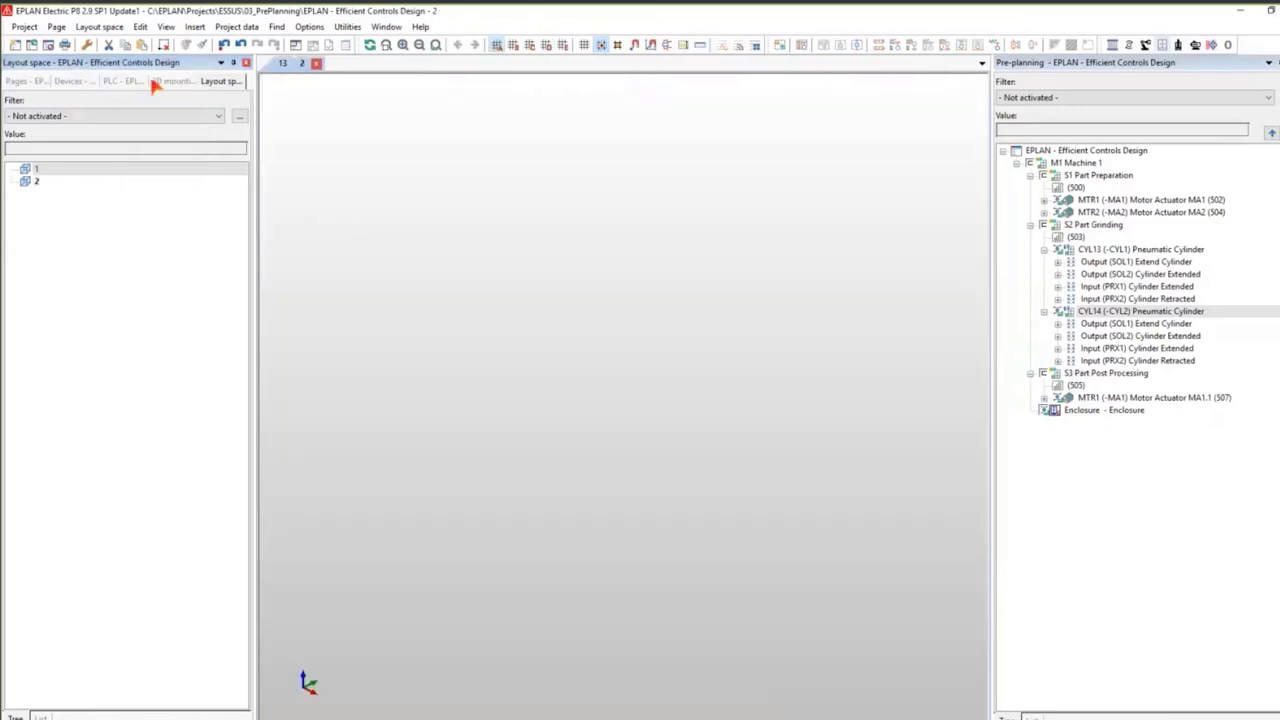
Place the CAB1 enclosure part RIT.8006500 in the new 3D layout space.
click(157, 83)
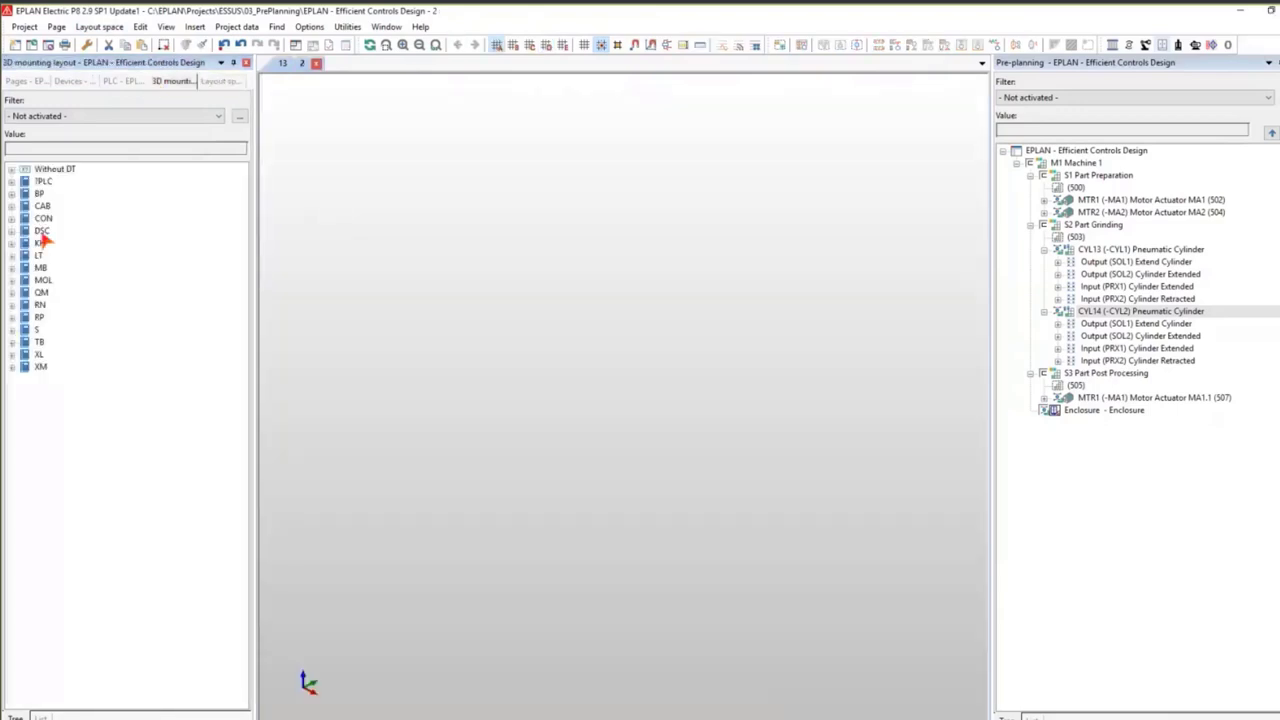
double_click(42, 206)
double_click(54, 218)
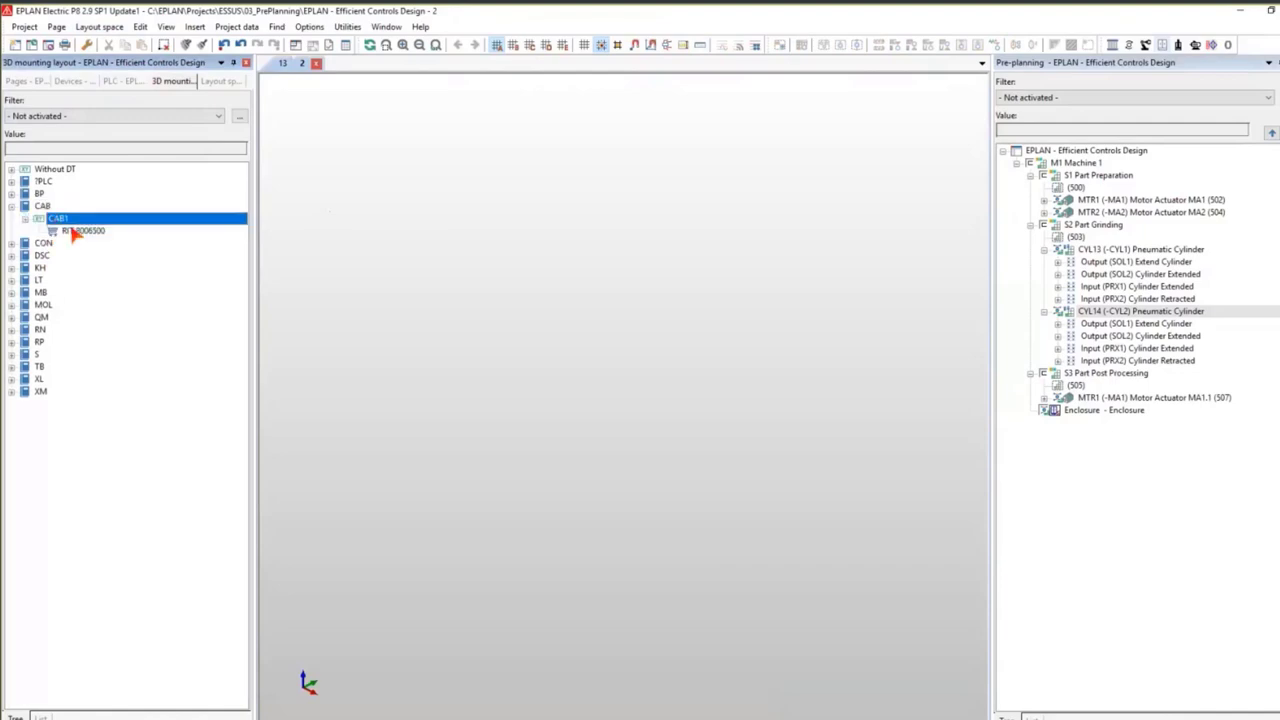
drag(76, 231, 459, 352)
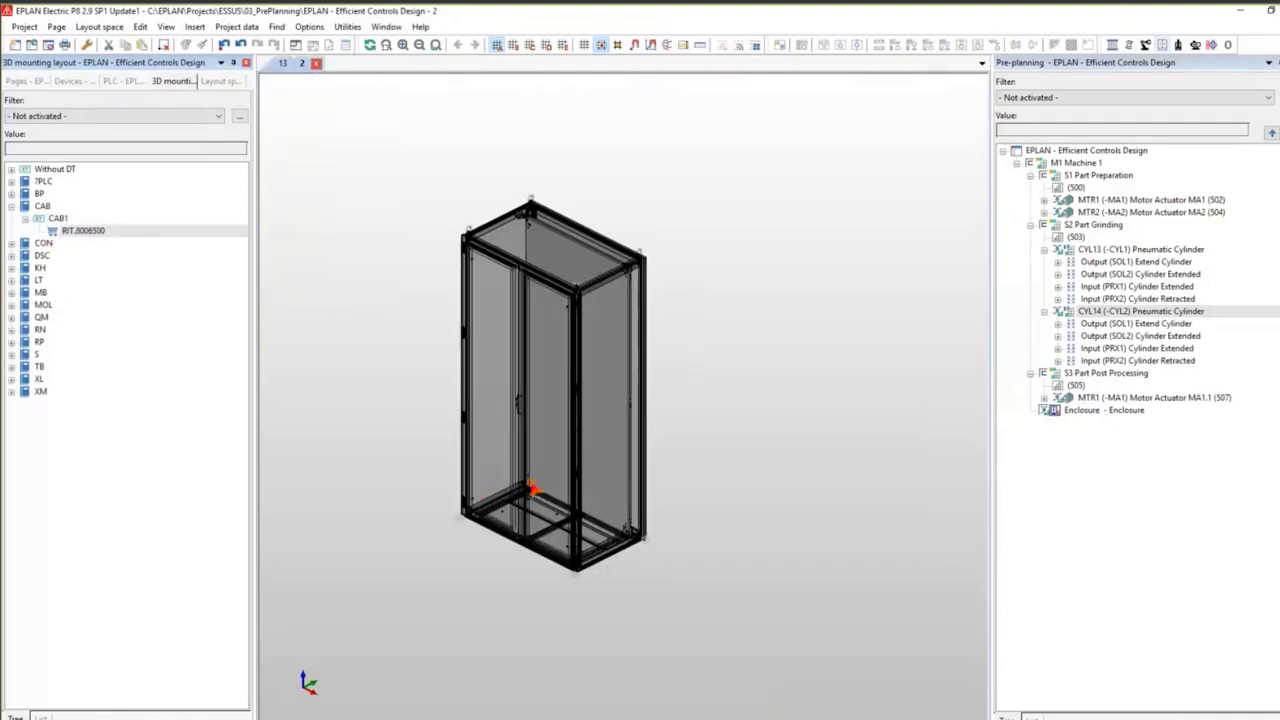
click(531, 472)
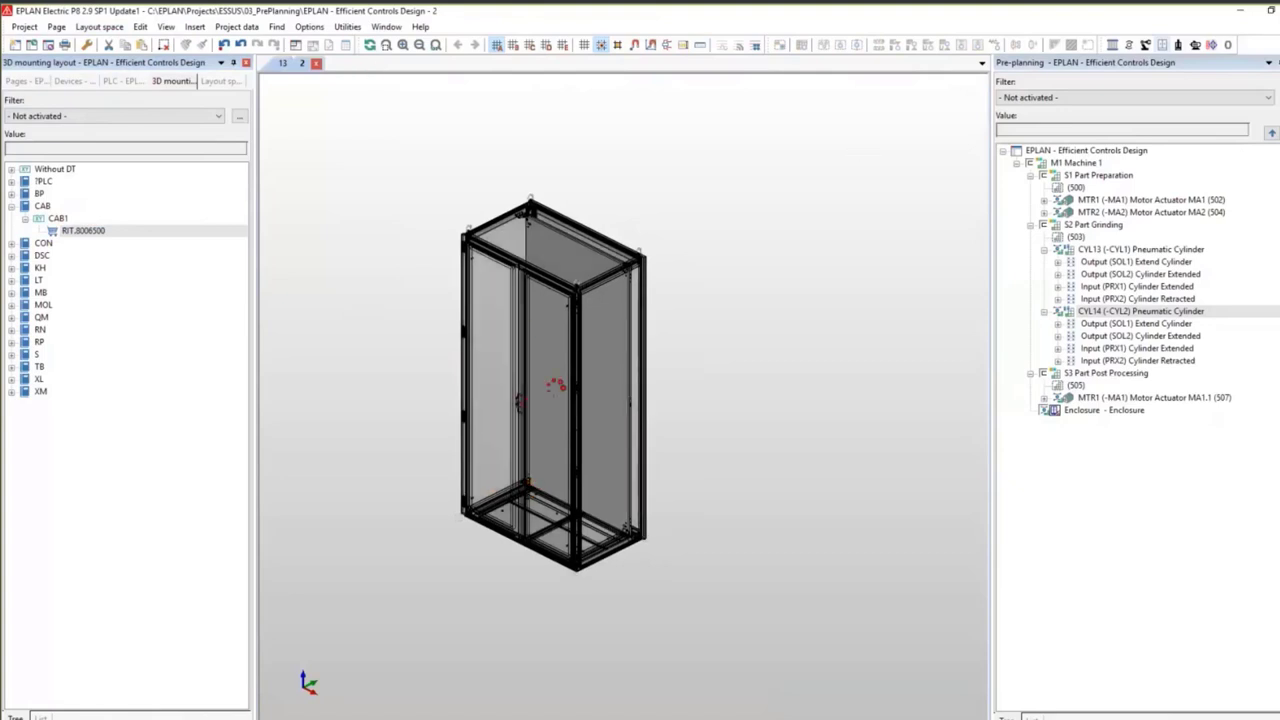
Expand the S1 enclosure in layout space 2 and show only its mounting panels.
click(222, 80)
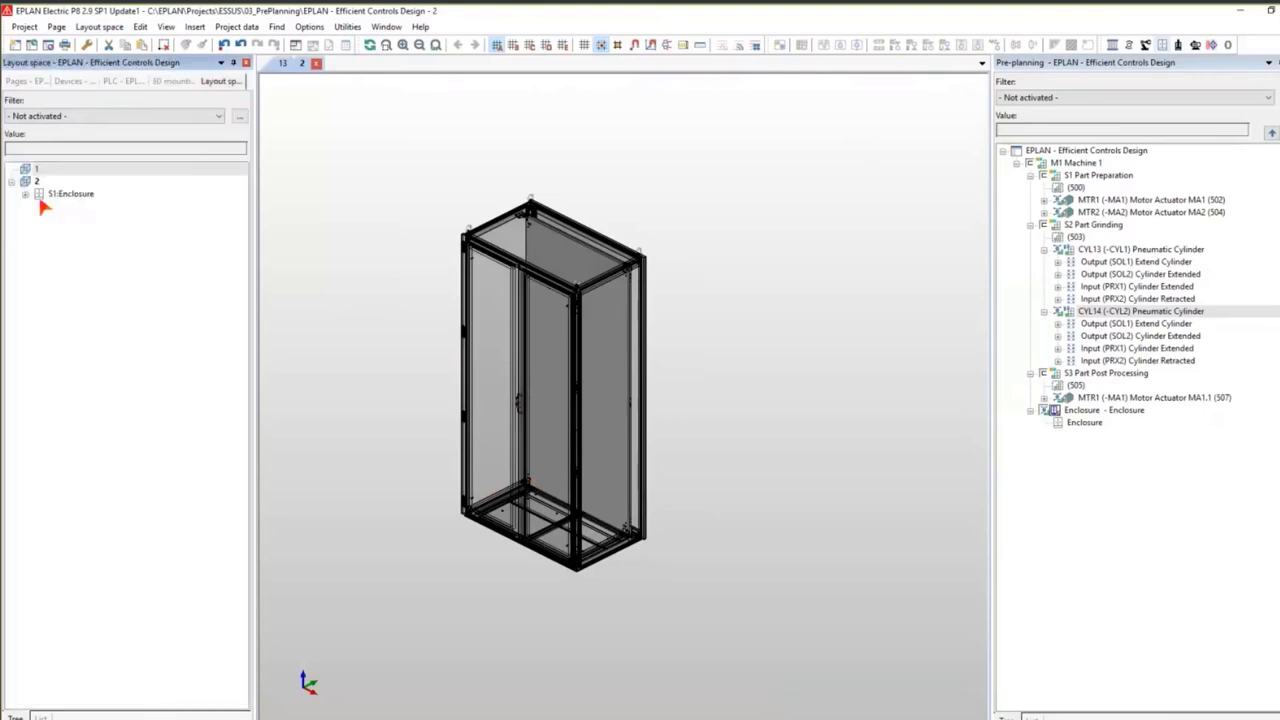
click(26, 193)
click(90, 206)
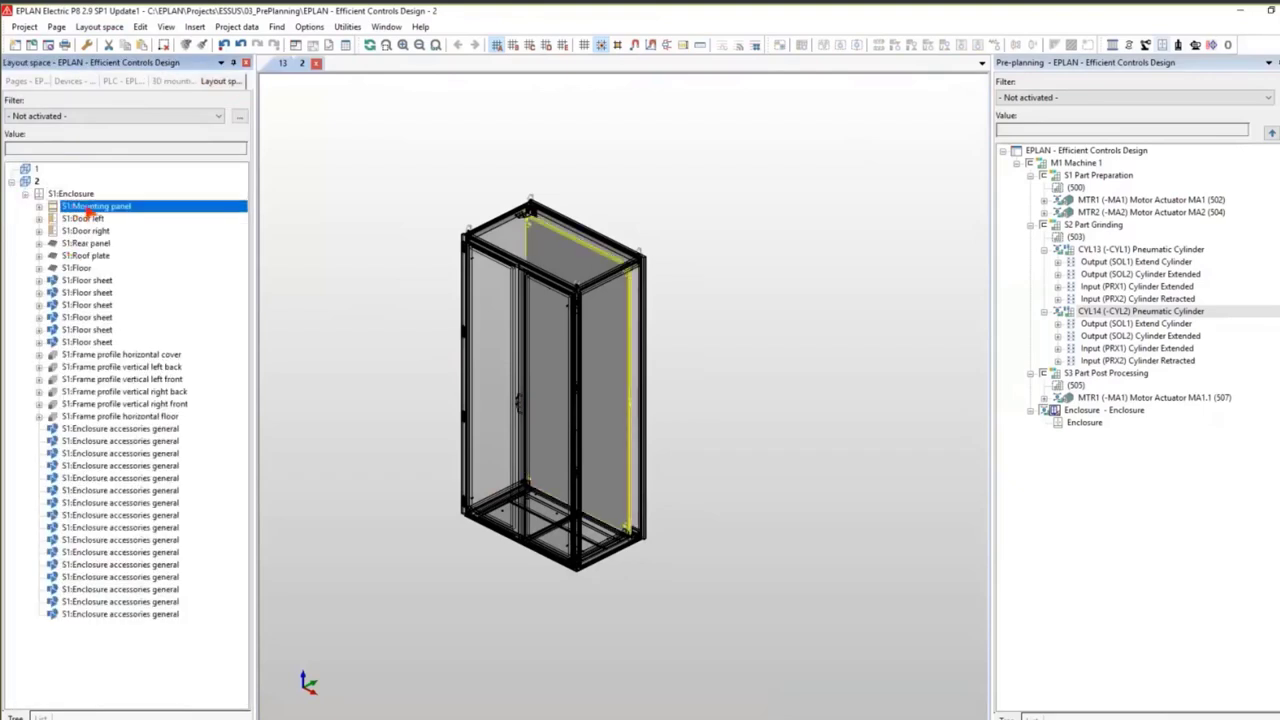
right_click(84, 206)
mouse_move(175, 560)
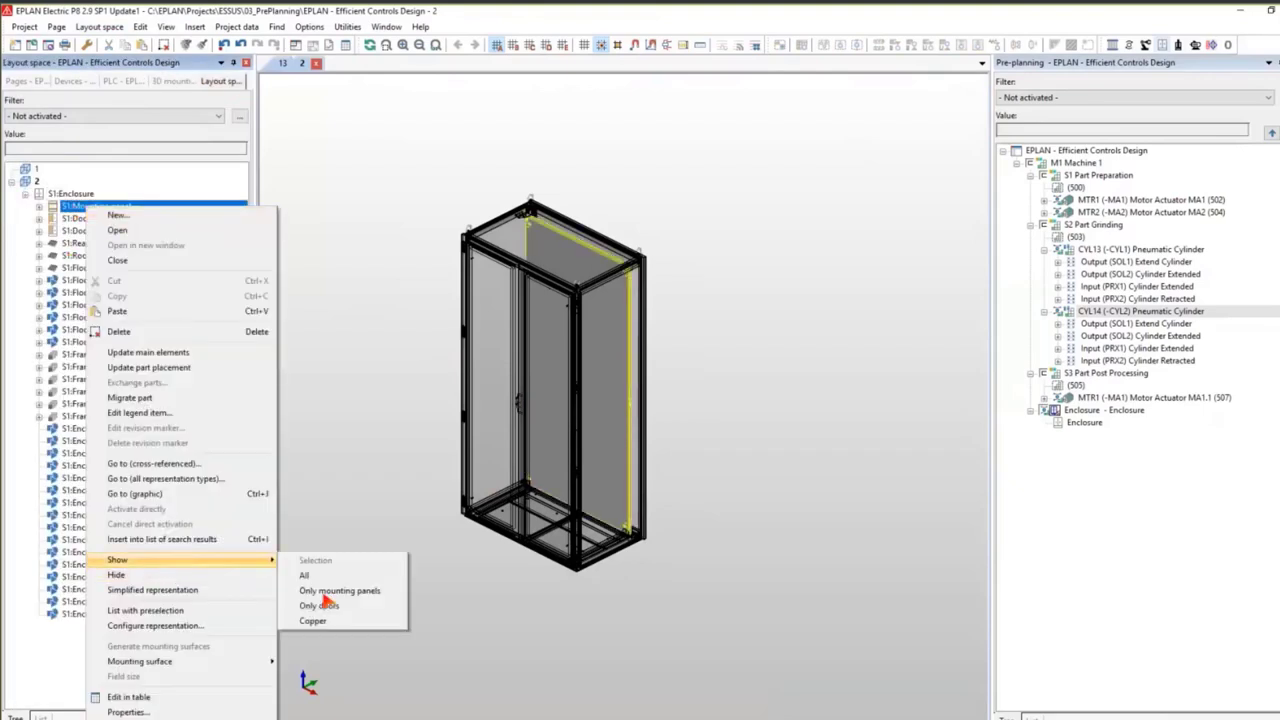
click(330, 590)
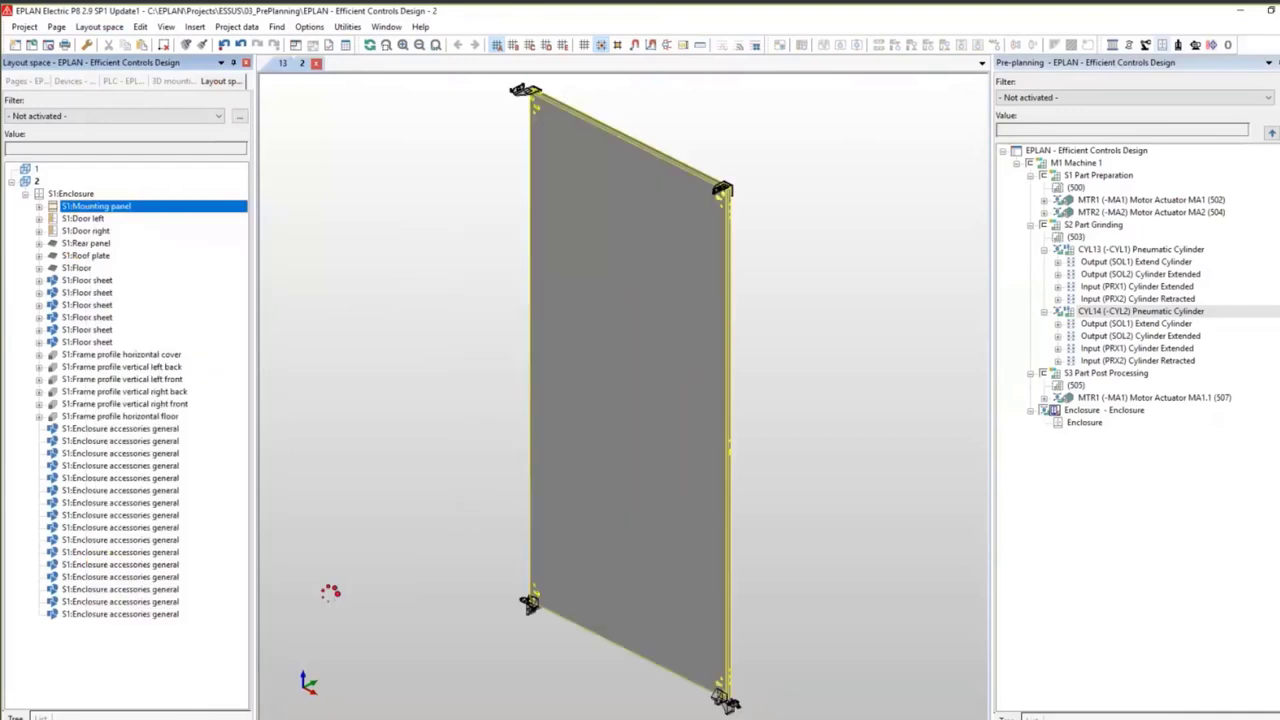
Display the 3D viewpoint tools and turn the mounting panel to a straight-on front view.
right_click(799, 29)
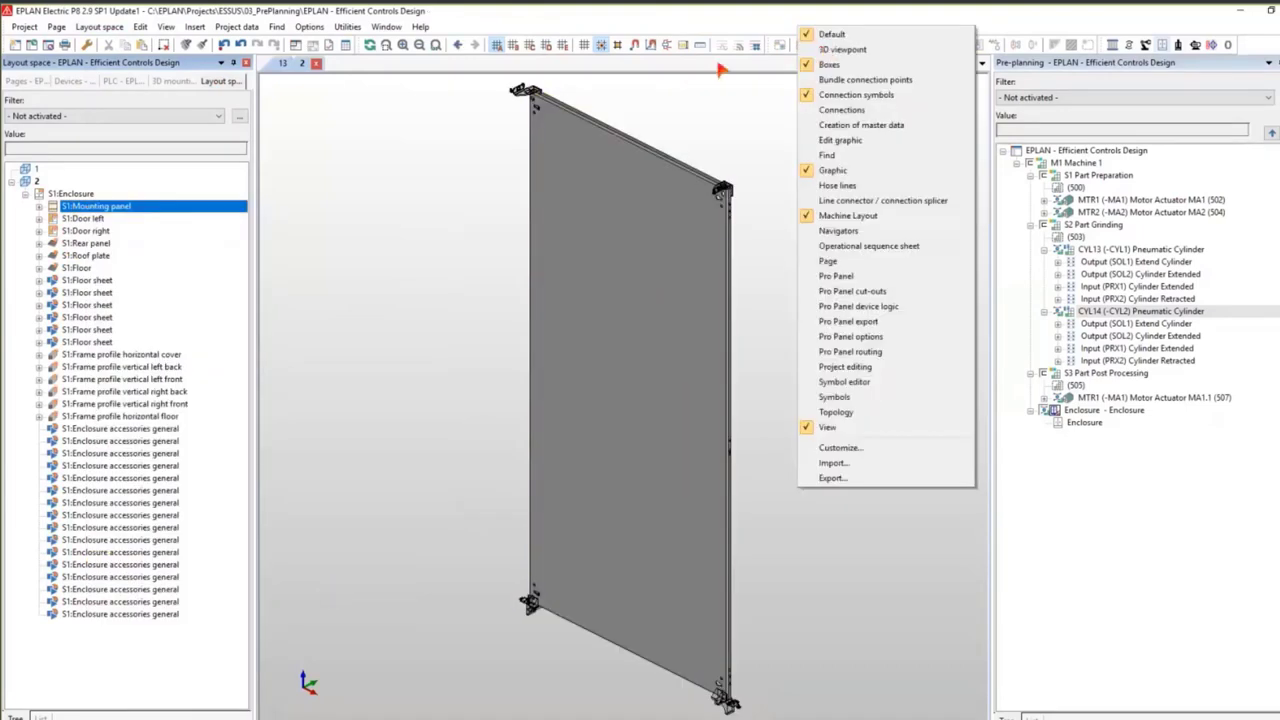
click(840, 49)
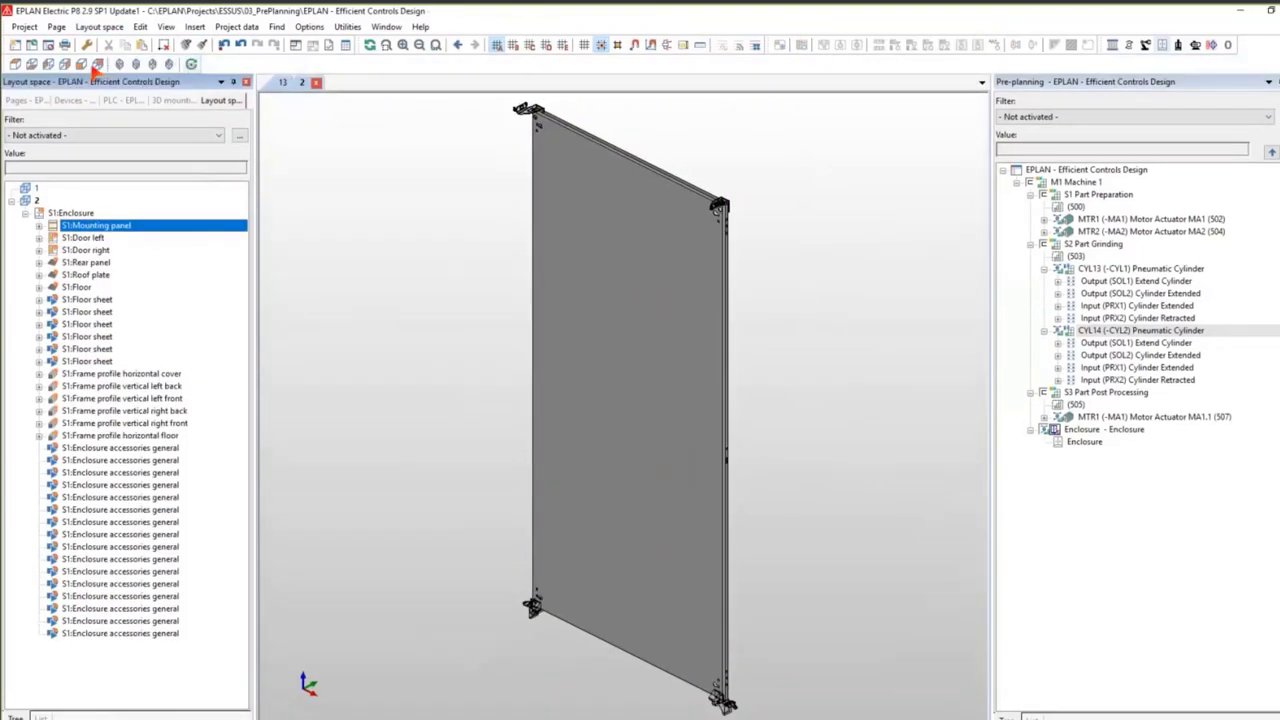
click(82, 65)
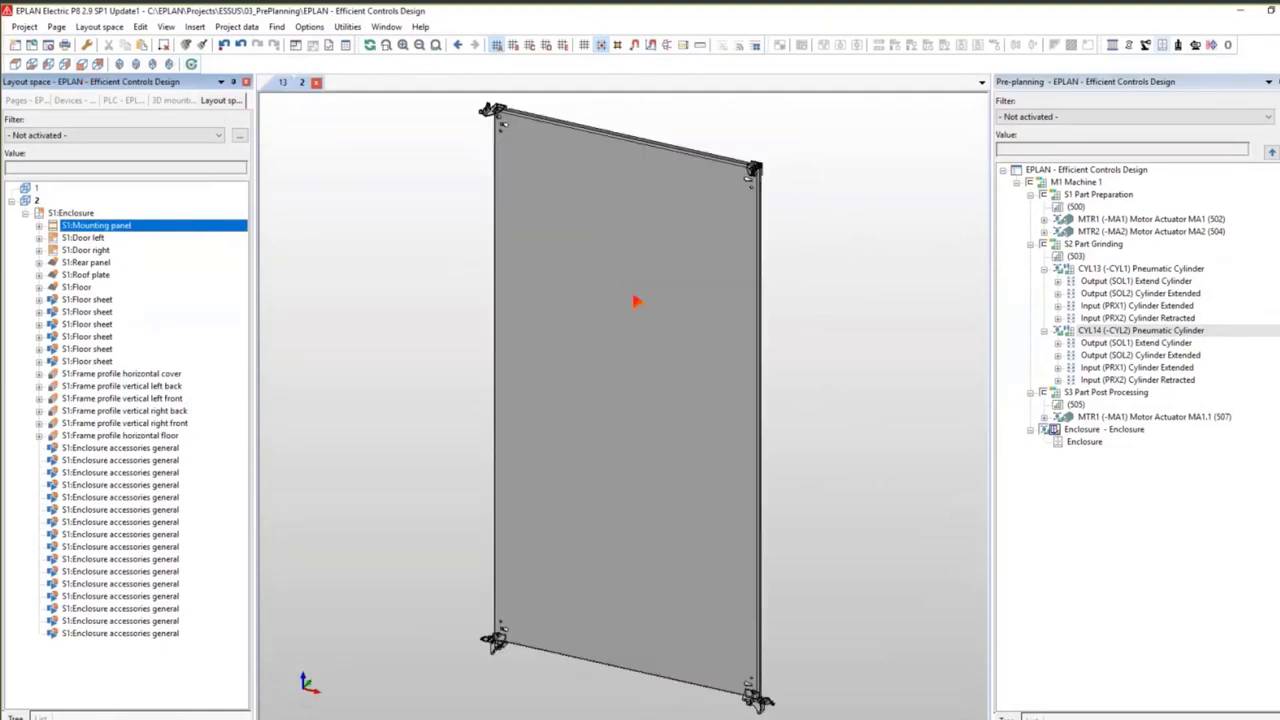
Place a vertical KK50100 (Cable duct 50x100) wire duct along the left edge of the mounting panel.
click(194, 26)
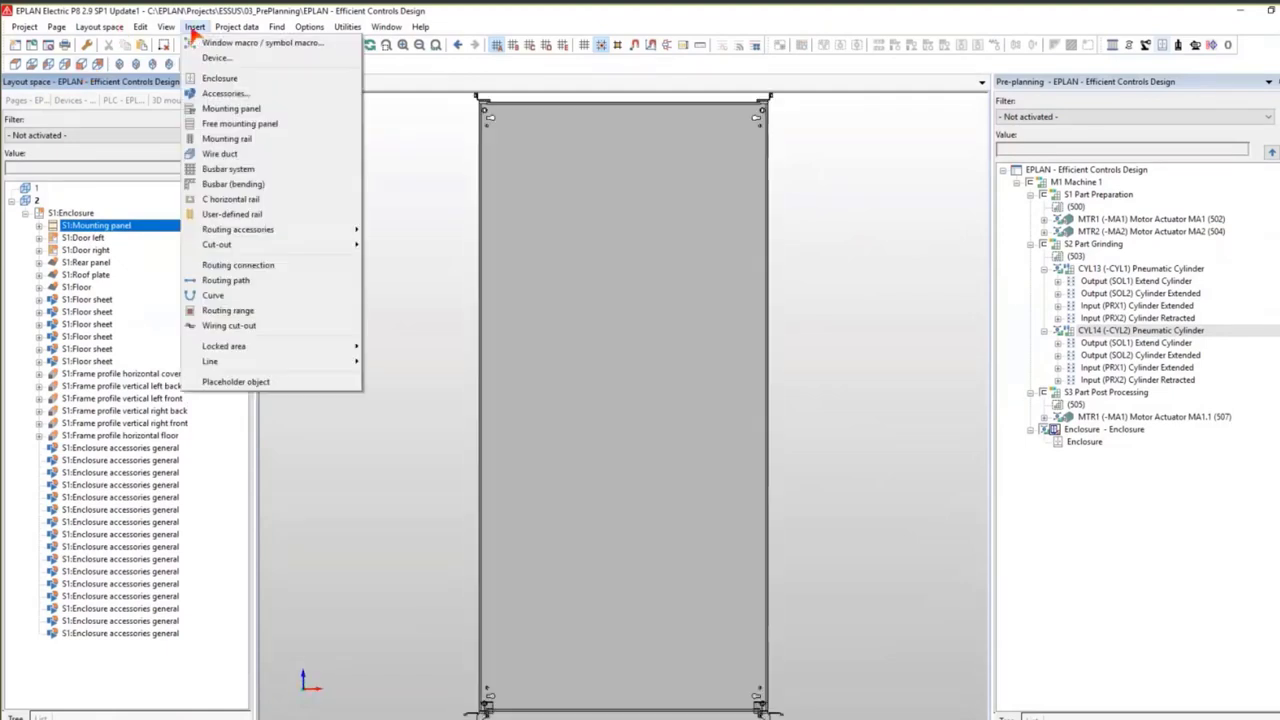
click(221, 154)
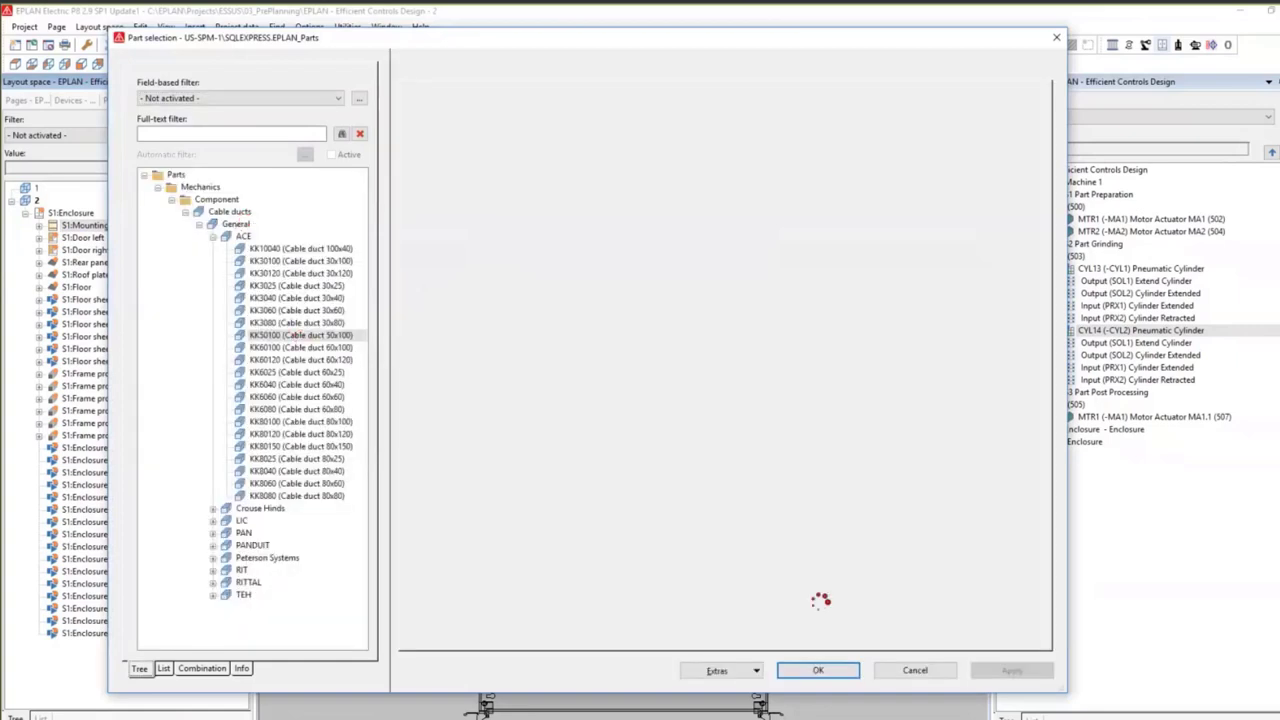
click(830, 670)
click(818, 670)
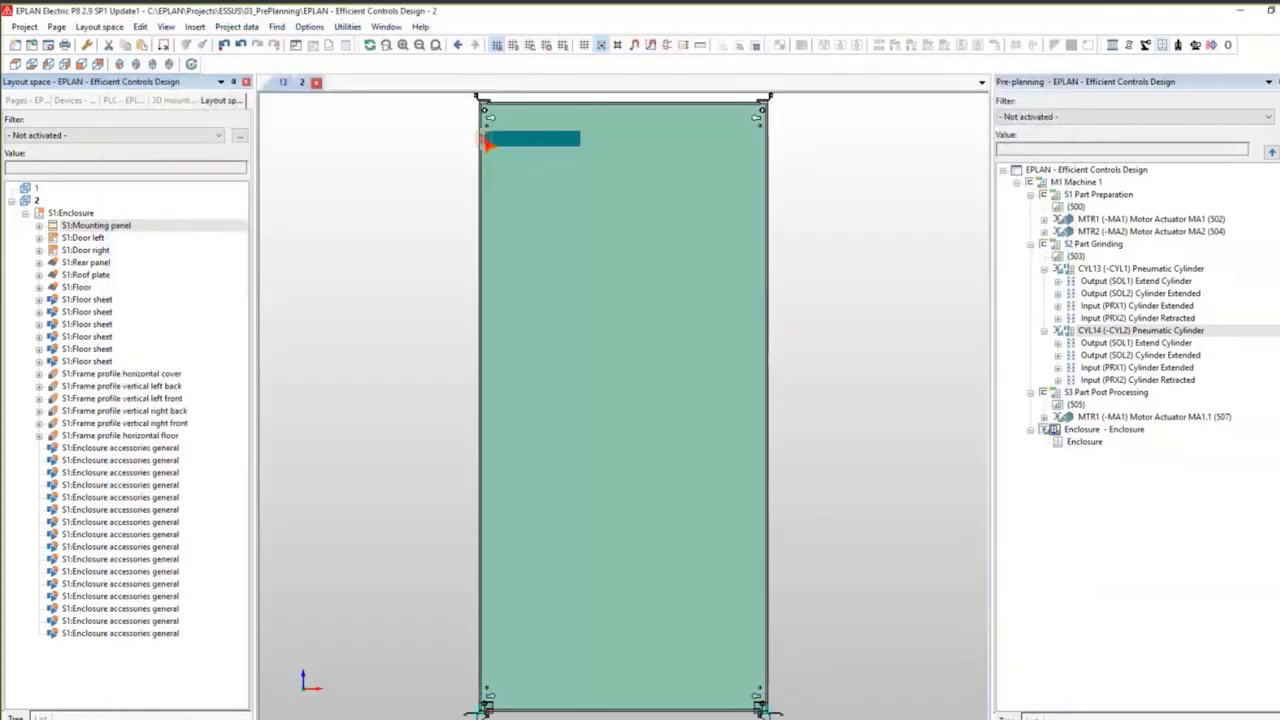
click(488, 141)
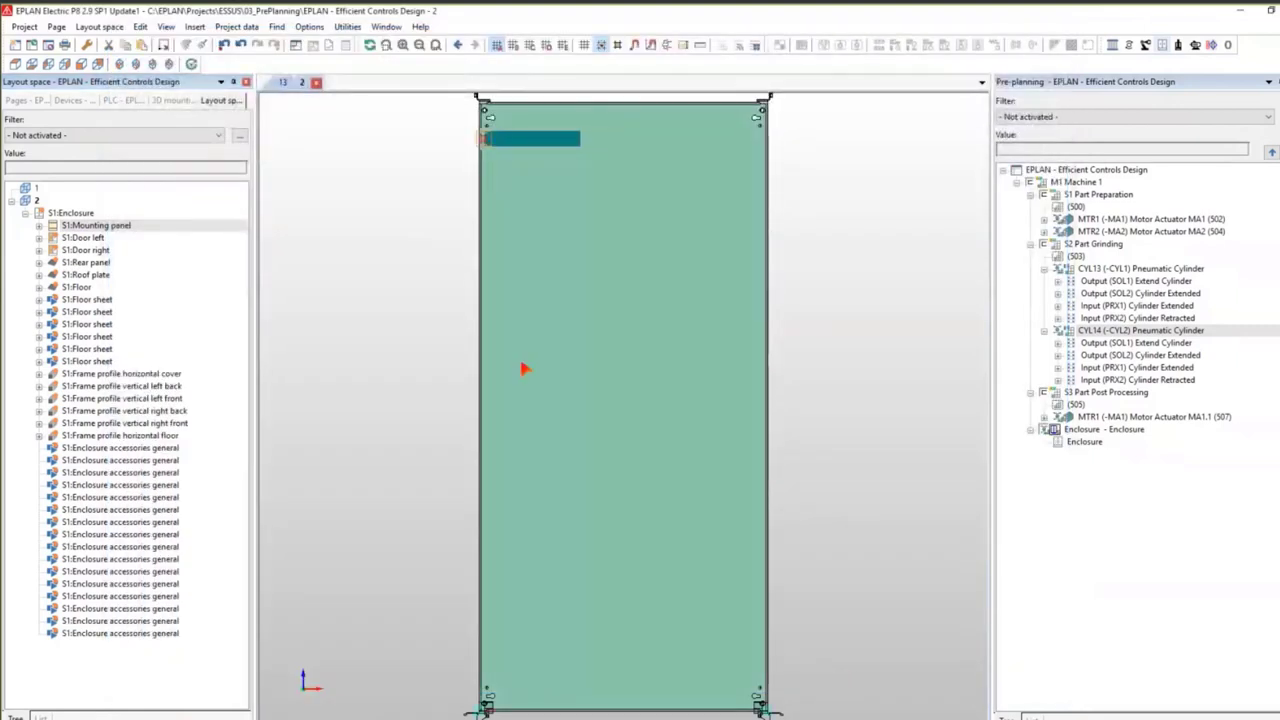
click(510, 682)
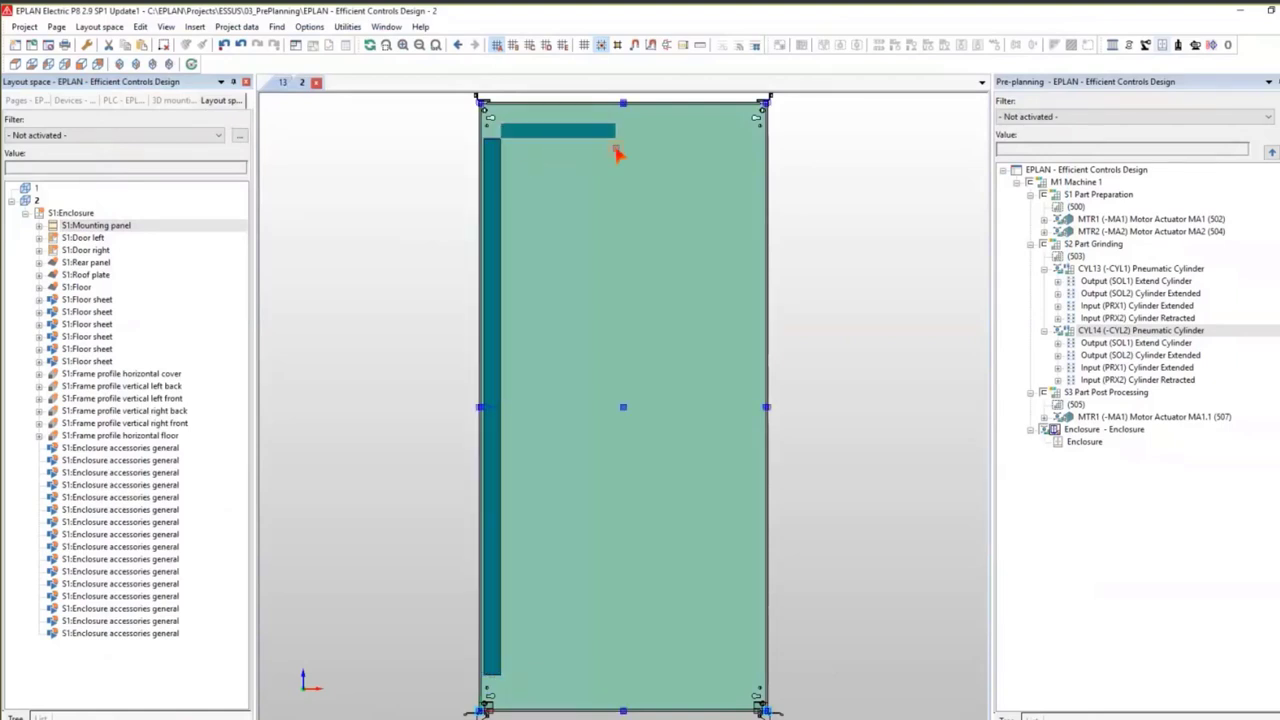
Add two horizontal KK50100 wire ducts running right from the vertical duct, one at its upper end and one at mid-height.
click(748, 155)
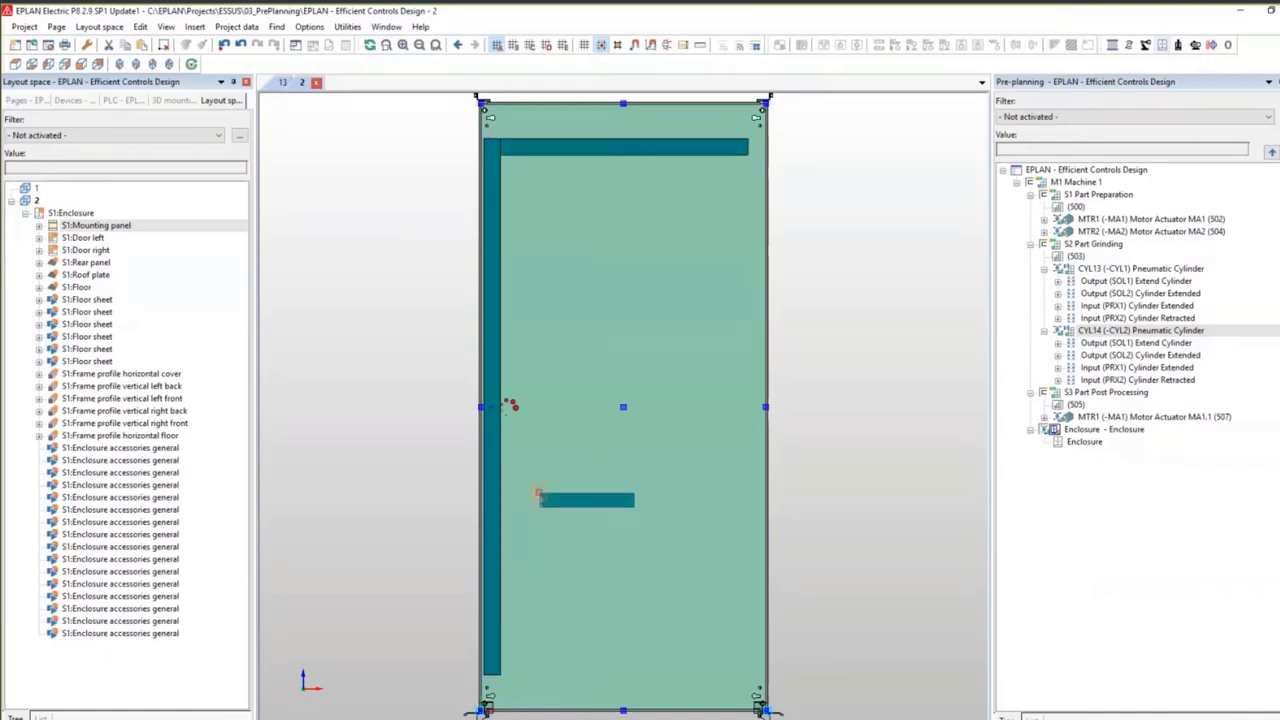
click(501, 410)
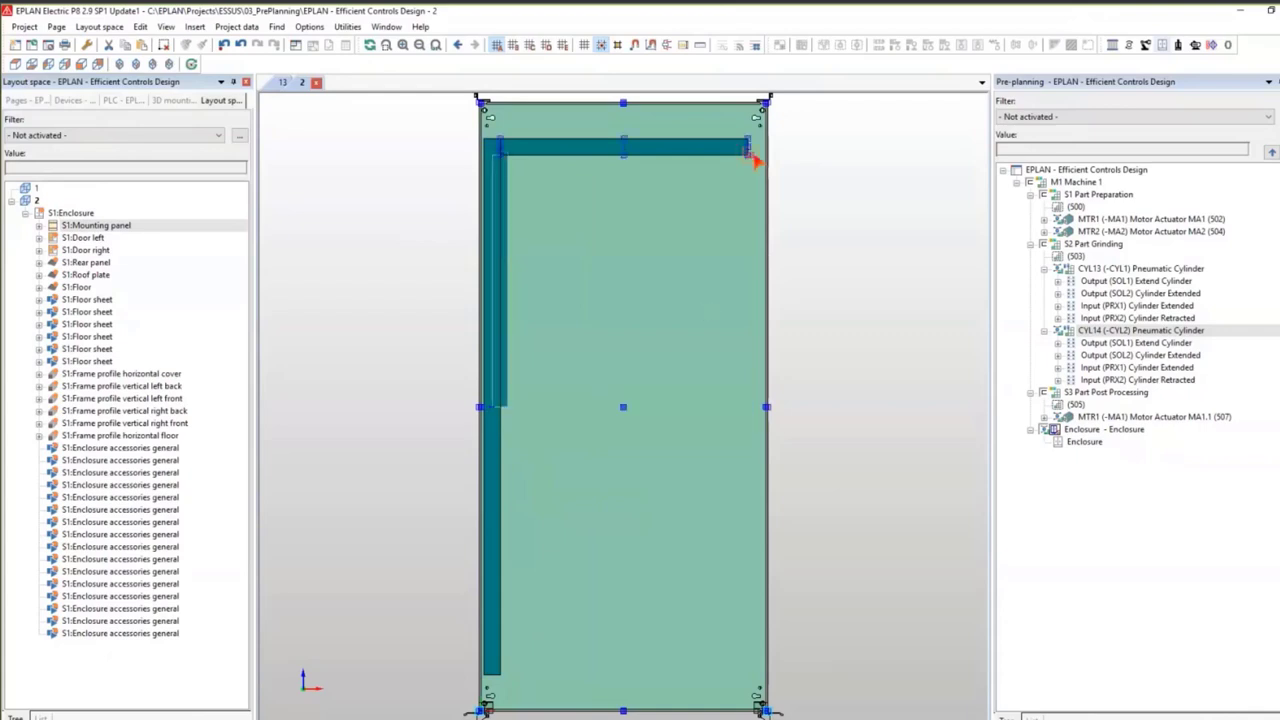
click(765, 160)
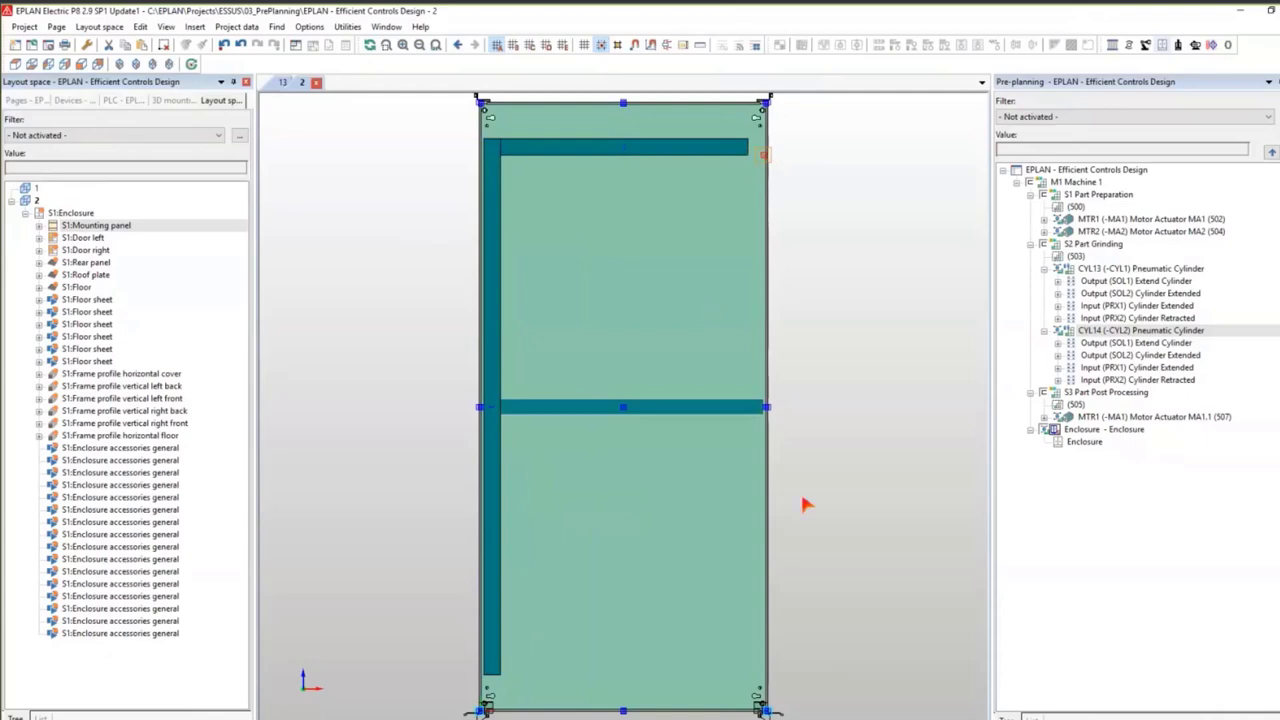
scroll(719, 587, down, 3)
scroll(666, 467, up, 3)
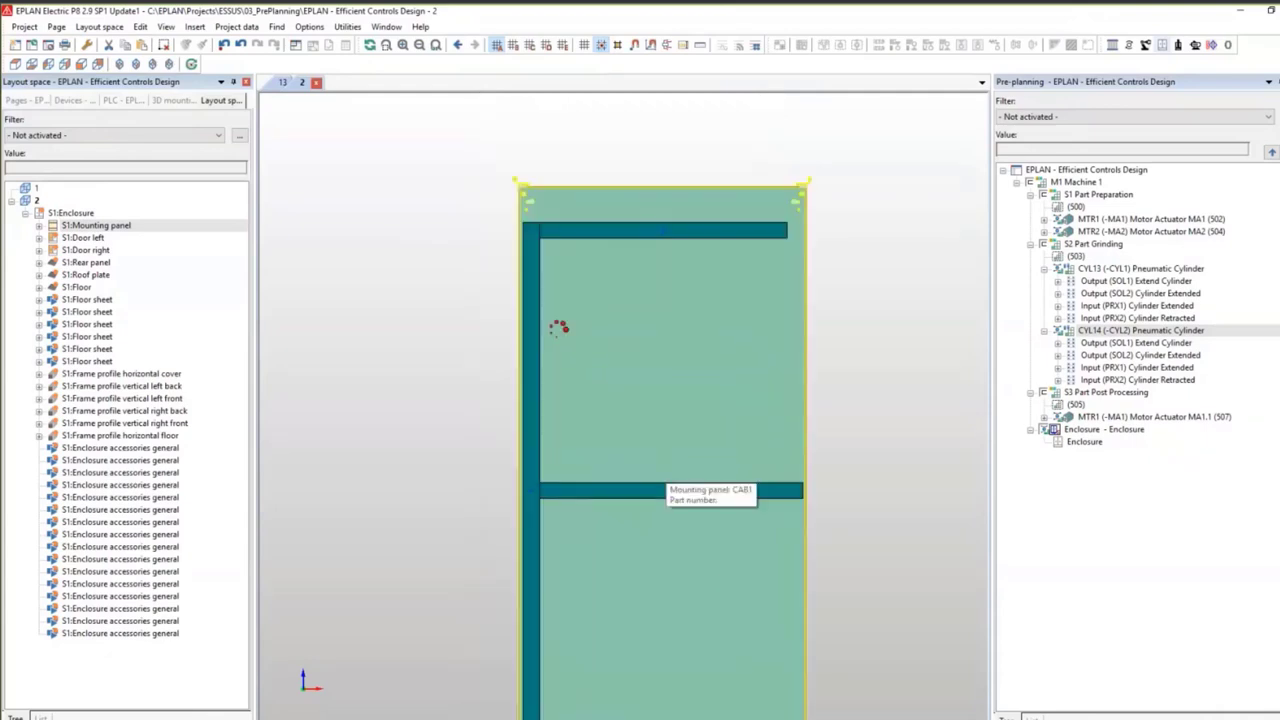
Place mounting rail A-B_N.199-DR1 midway between the two horizontal ducts, adopting its length from the upper duct.
click(194, 26)
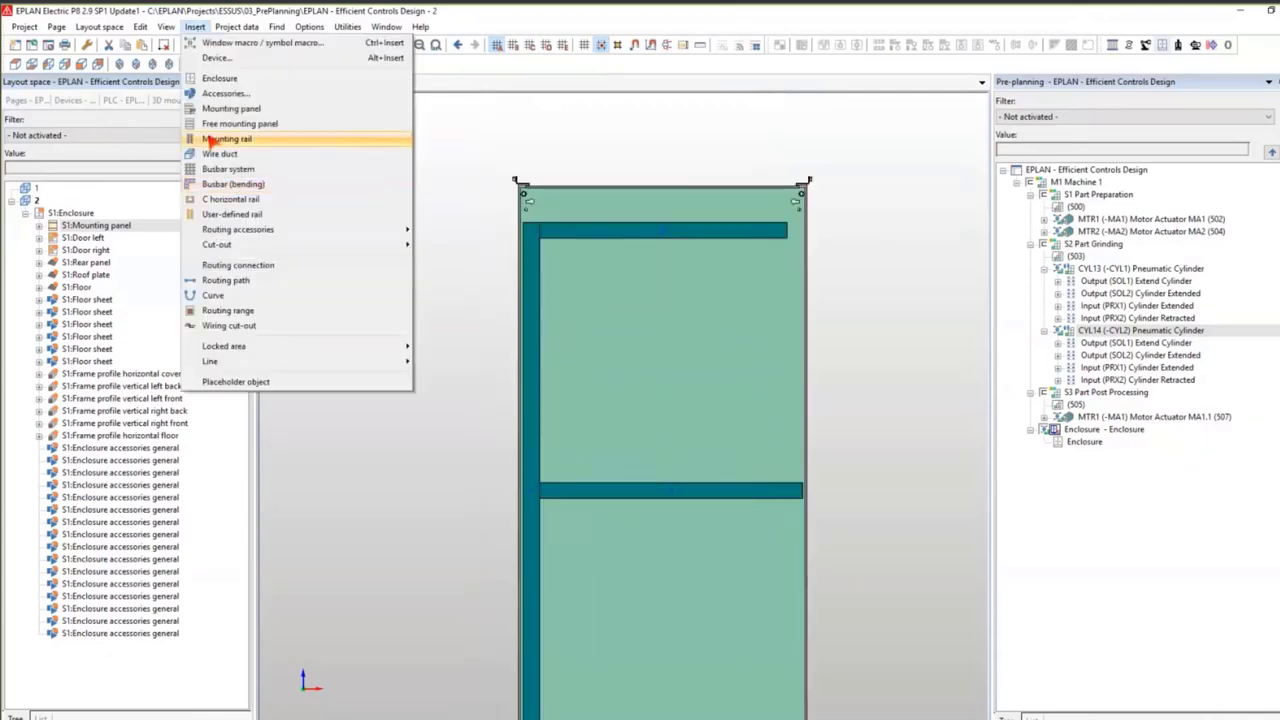
click(227, 138)
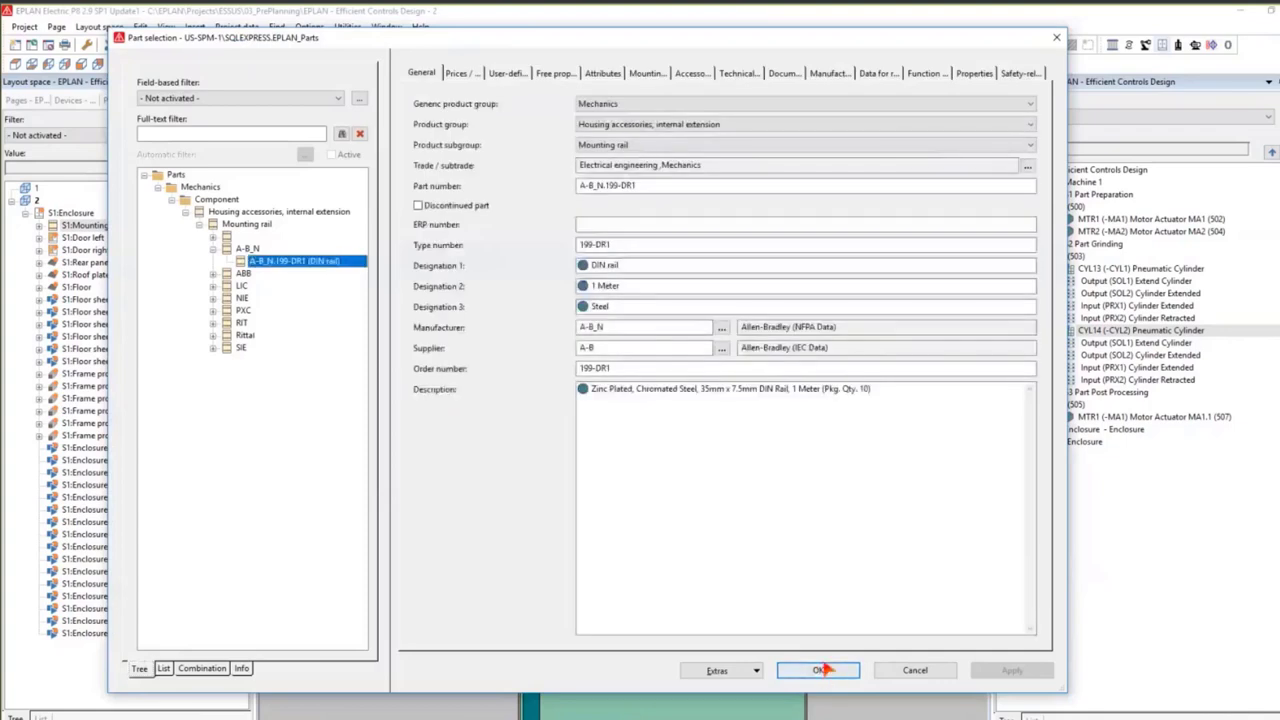
click(818, 670)
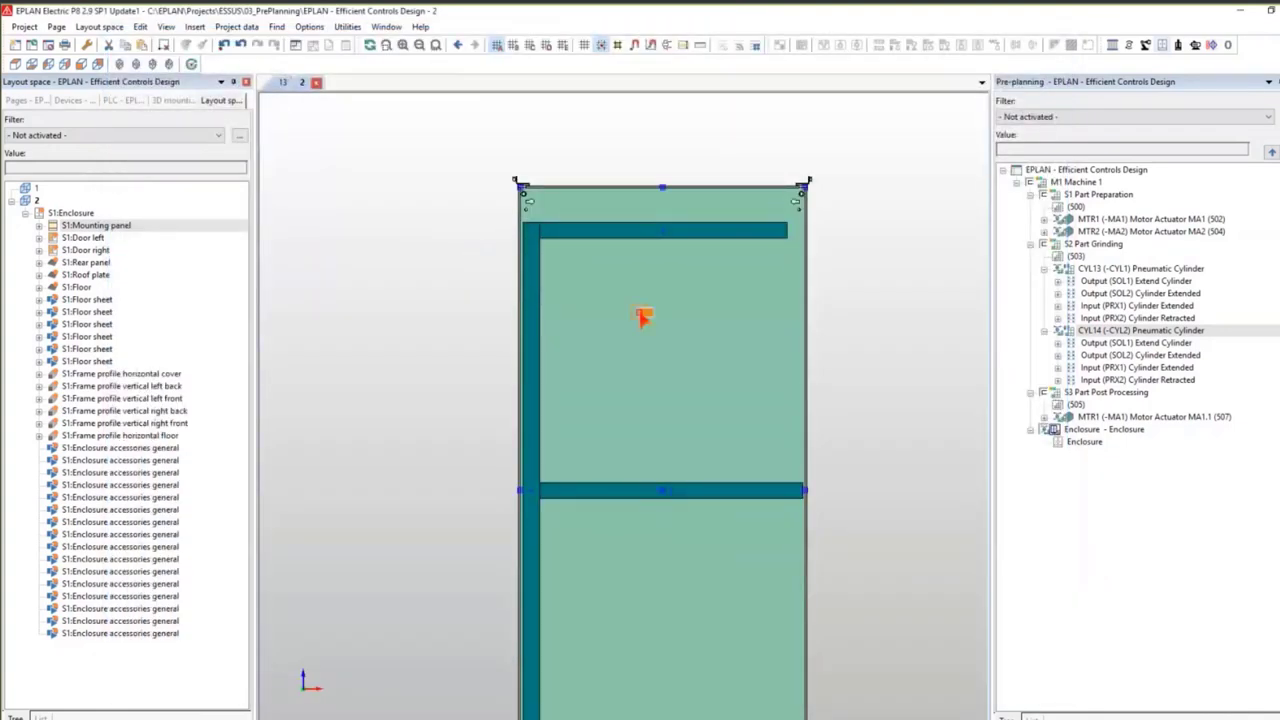
right_click(642, 316)
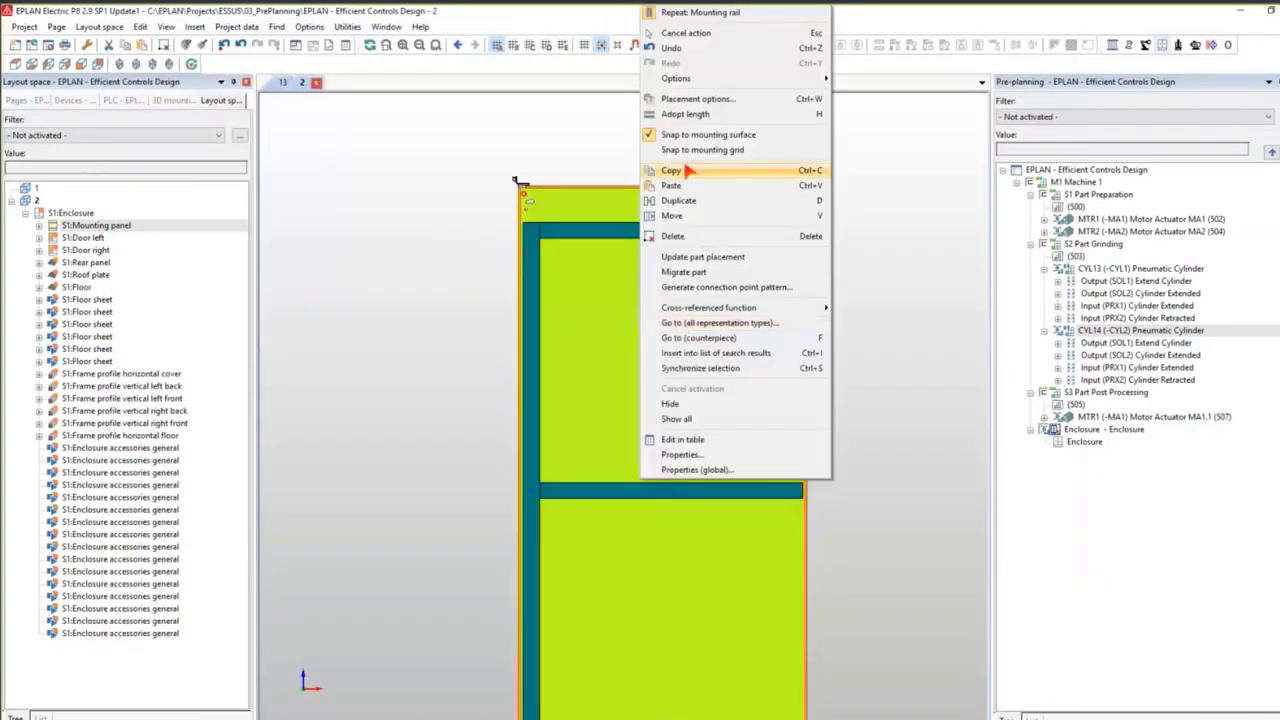
click(685, 113)
click(643, 233)
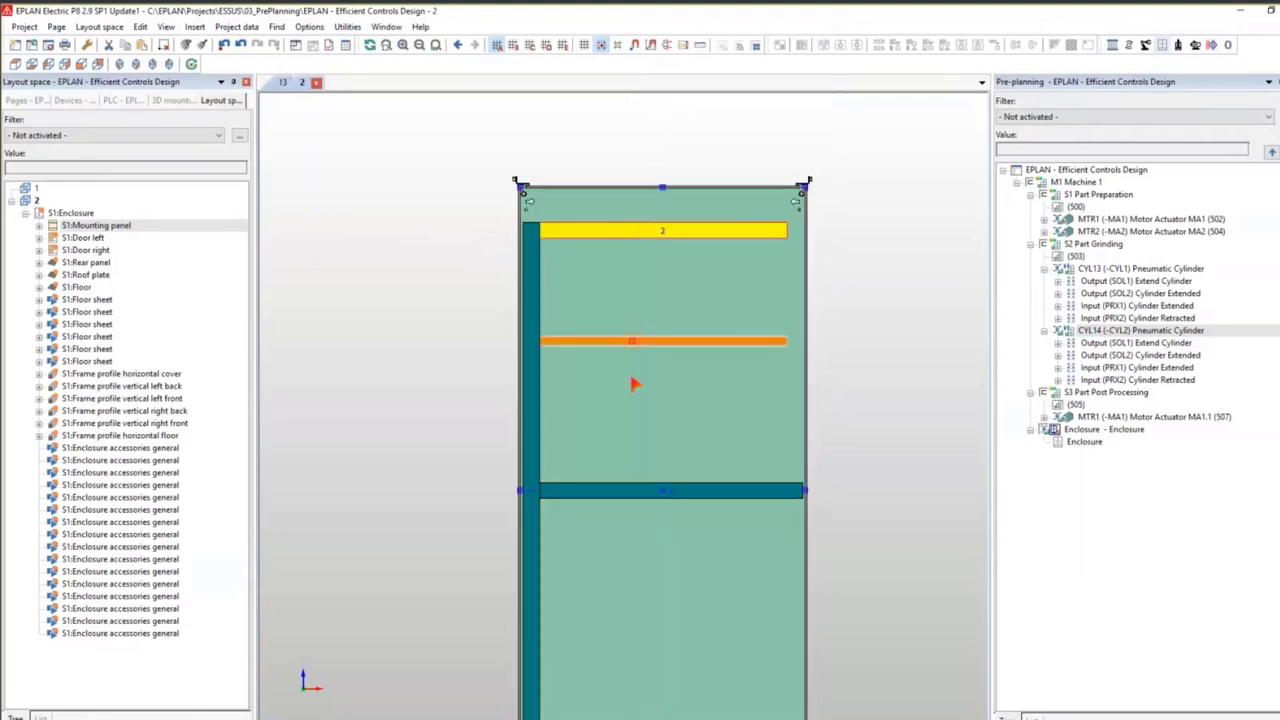
click(631, 359)
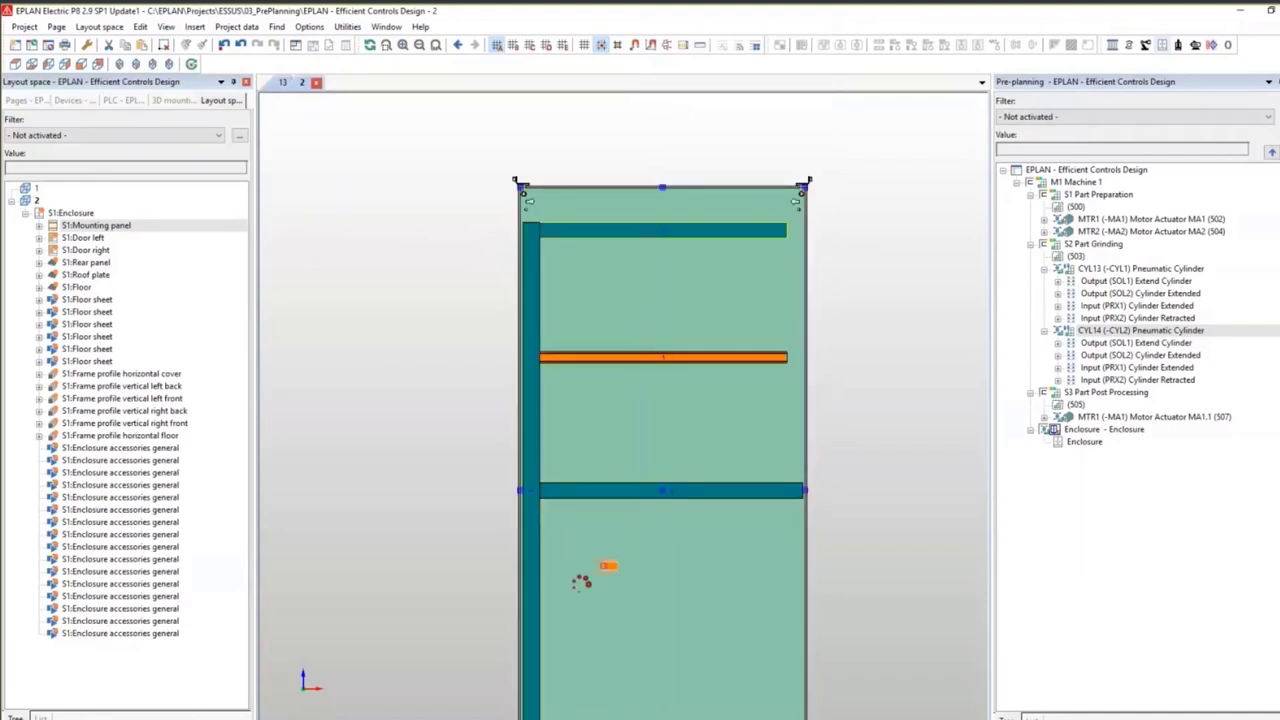
Duplicate the mounting rail into the area below the middle horizontal wire duct.
click(607, 360)
right_click(607, 362)
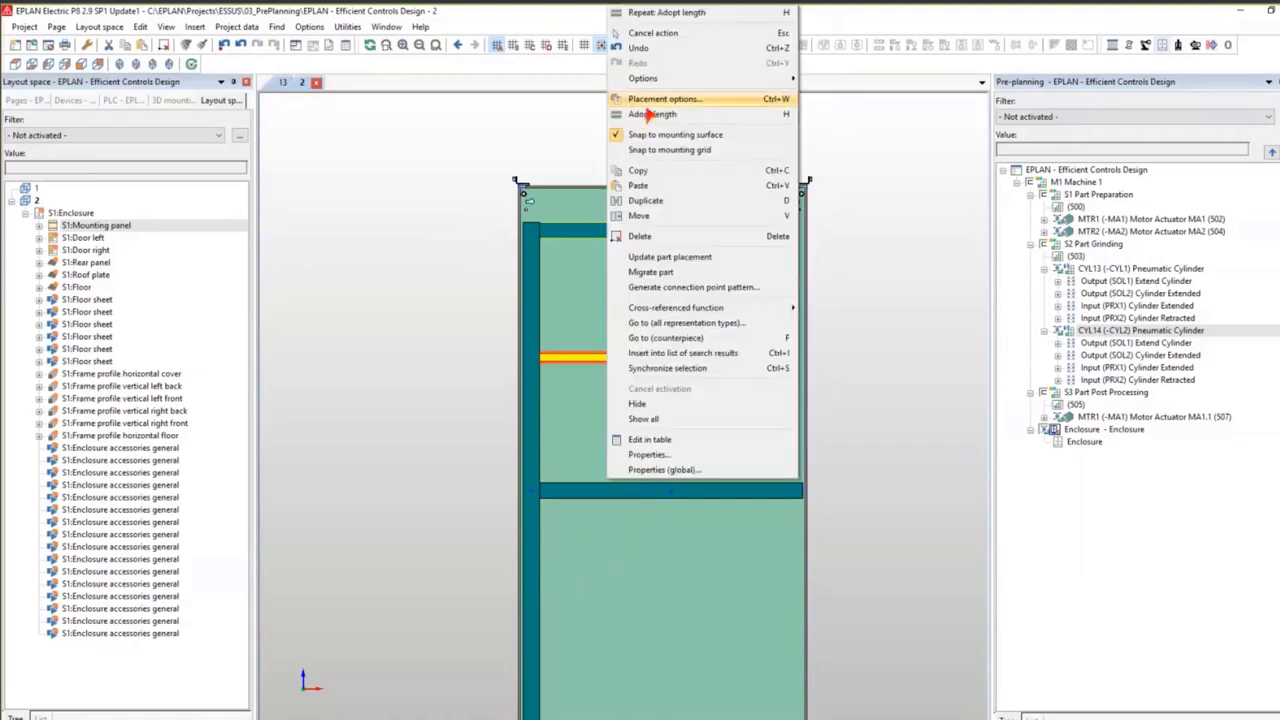
click(645, 193)
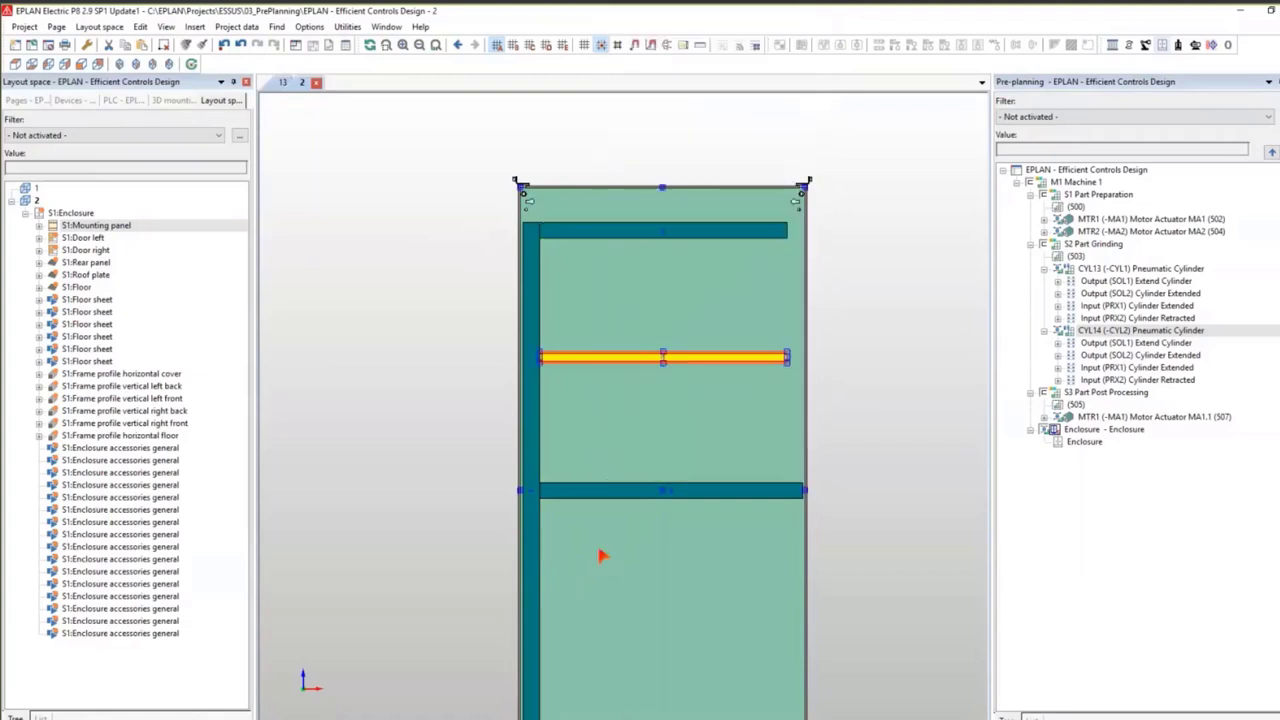
click(588, 362)
click(594, 597)
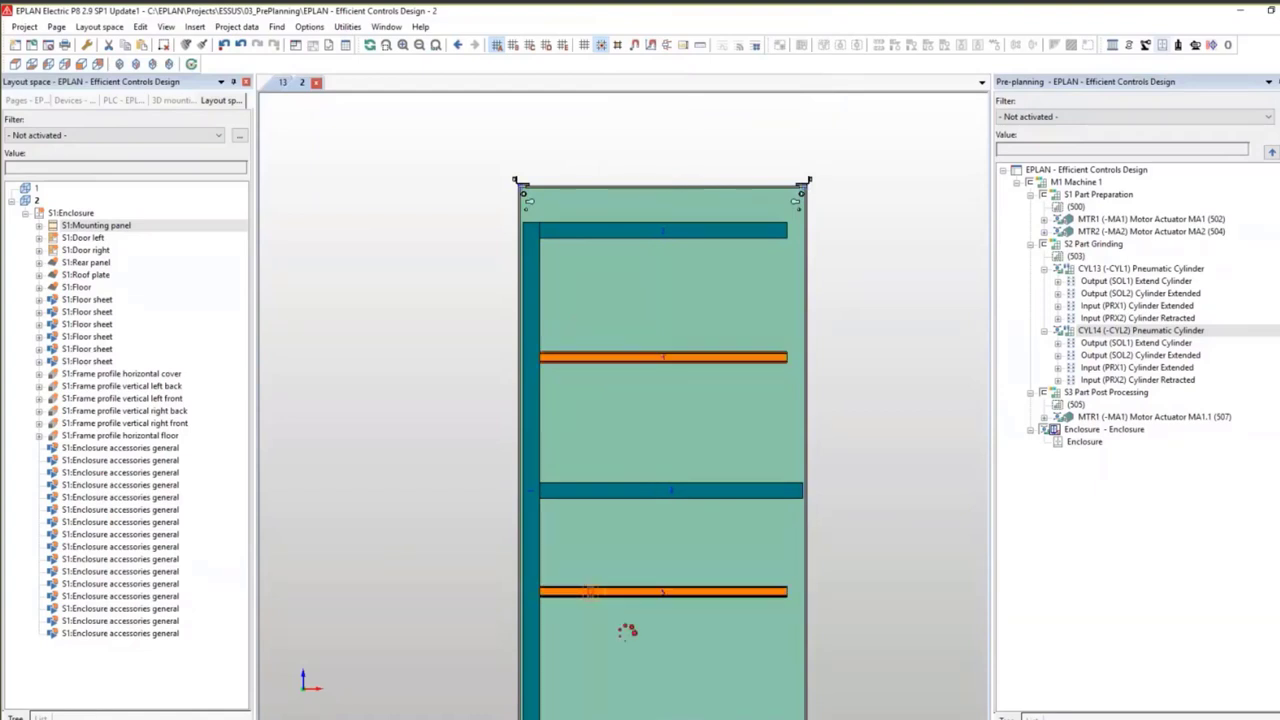
scroll(628, 622, down, 2)
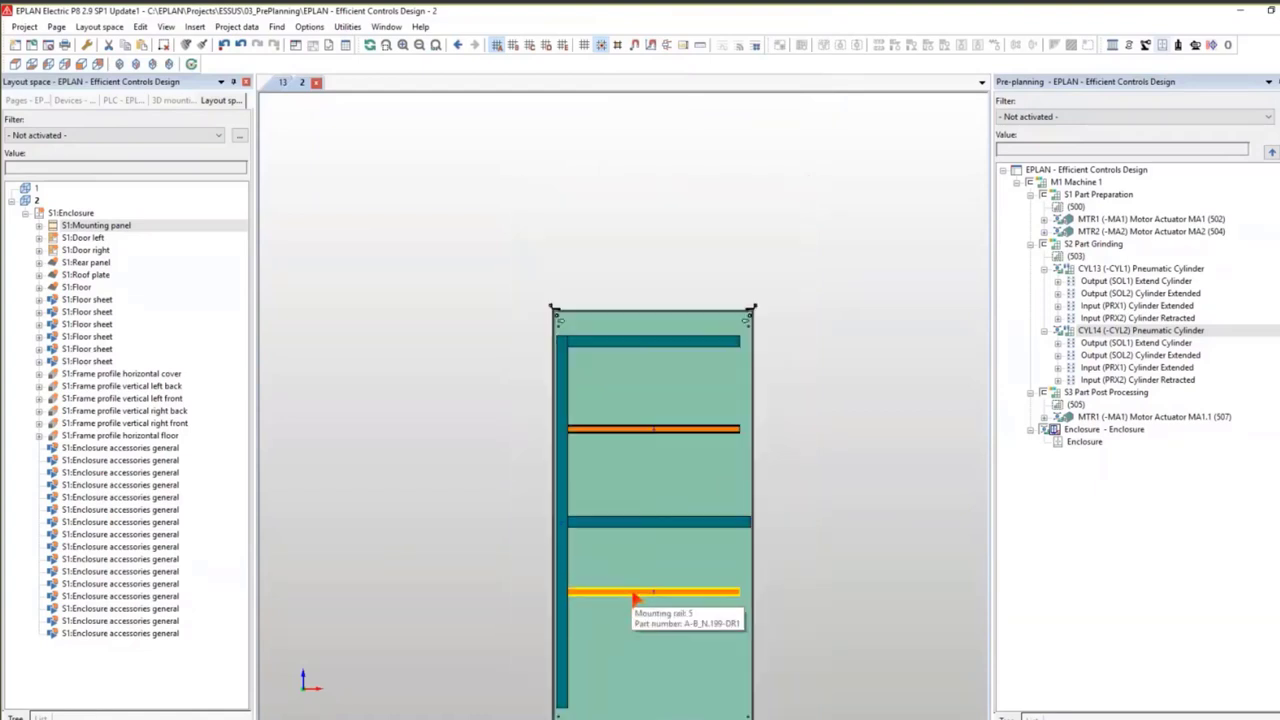
middle_drag(638, 497, 635, 441)
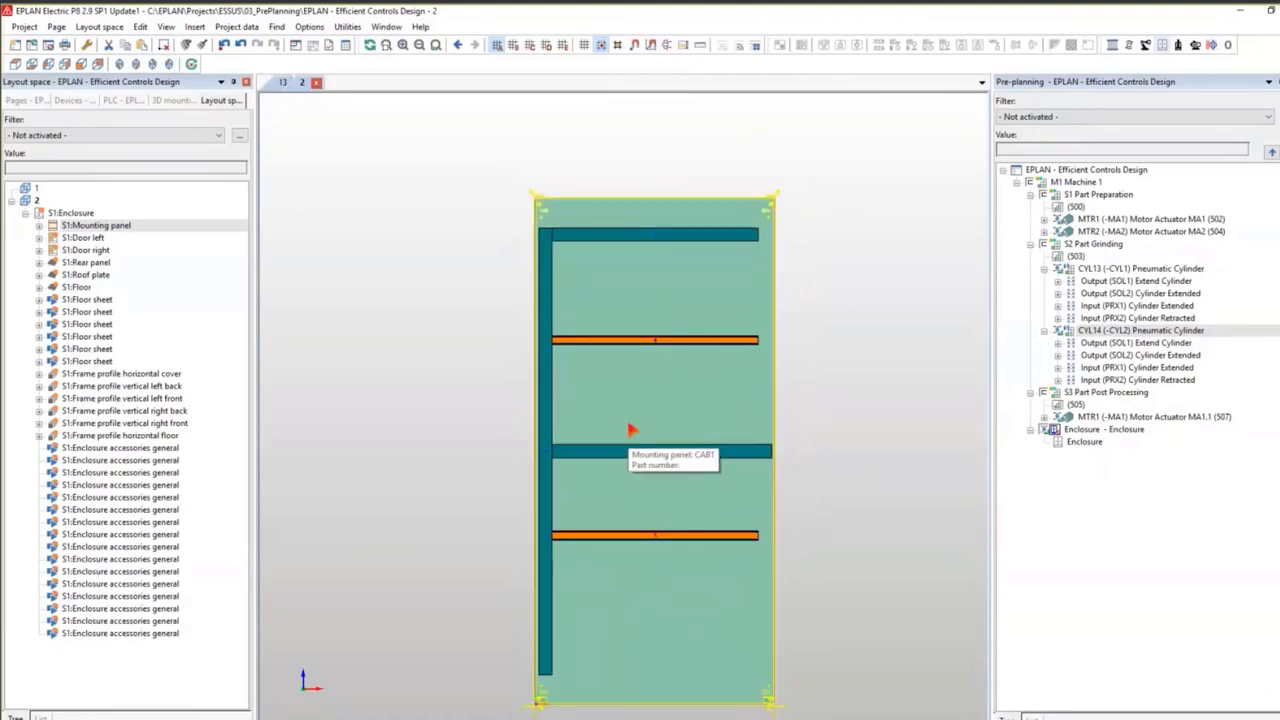
click(610, 458)
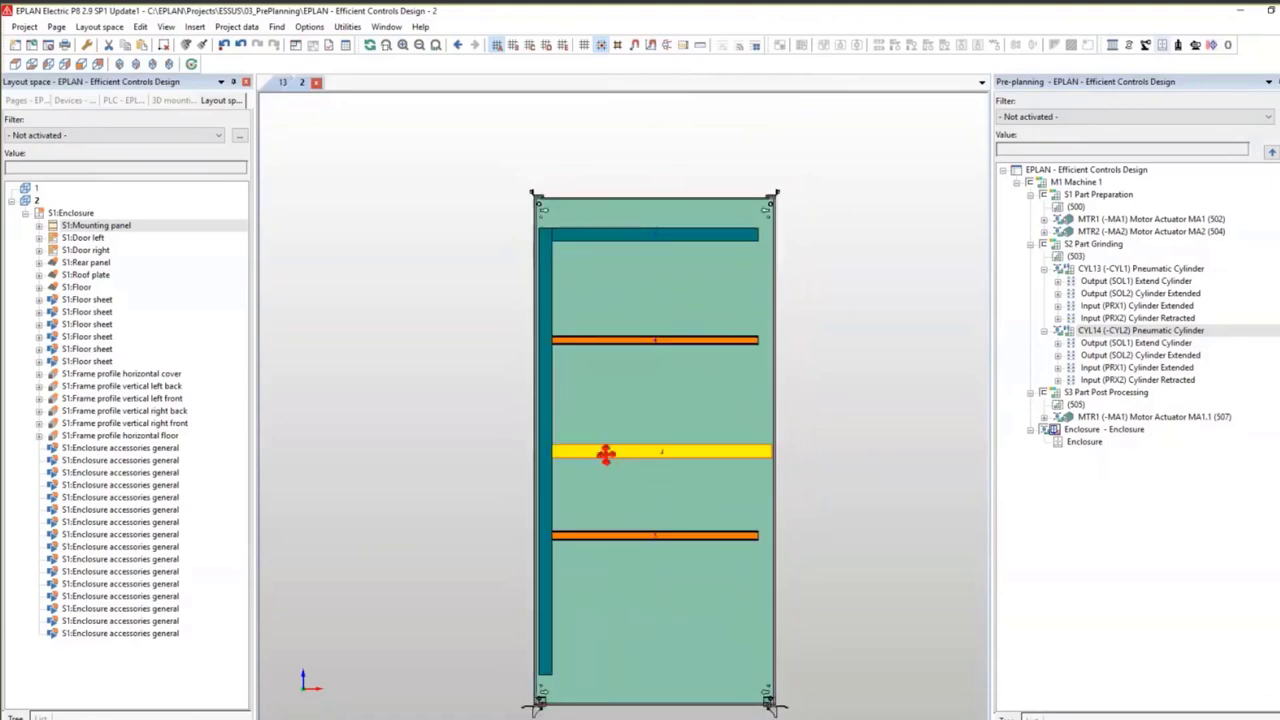
key(Escape)
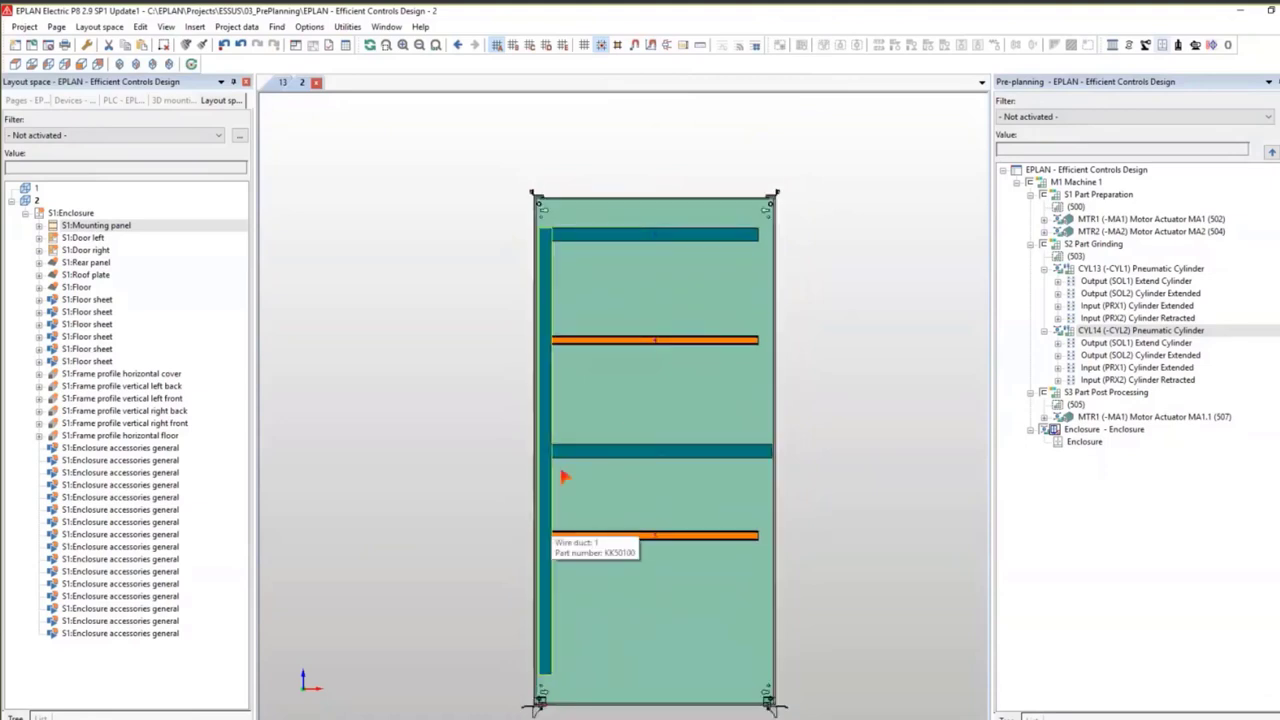
click(573, 459)
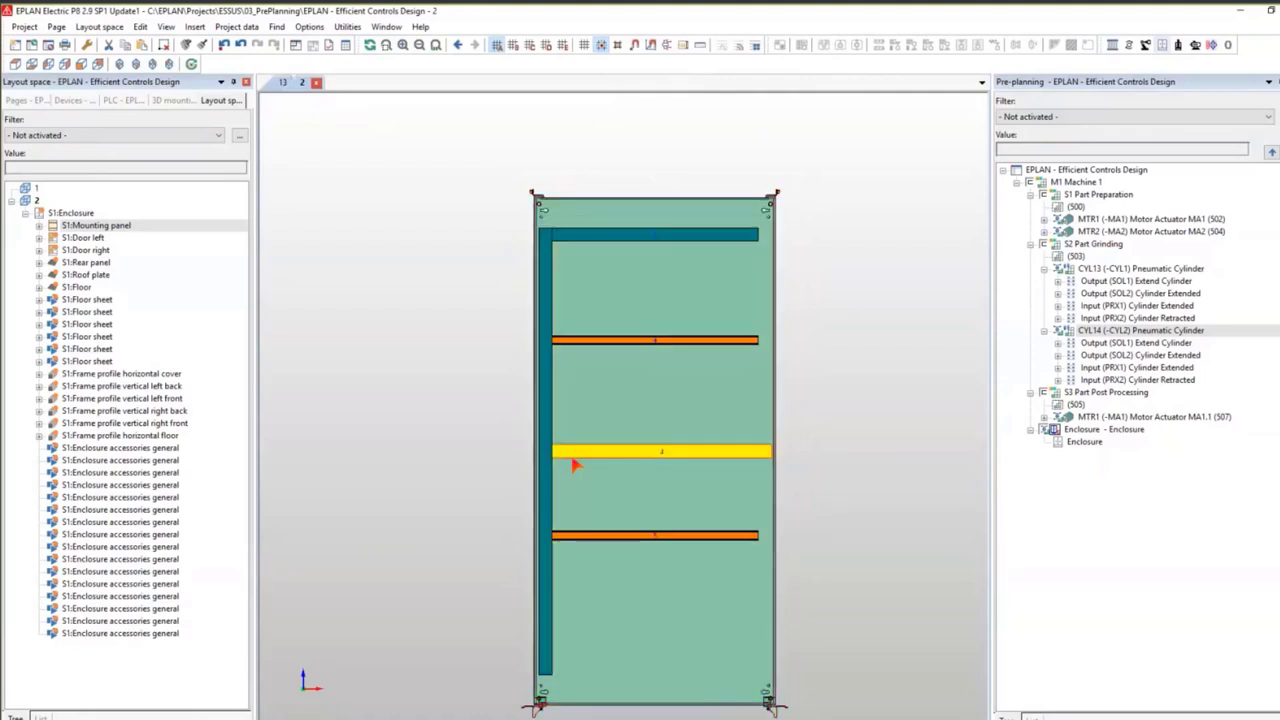
key(Escape)
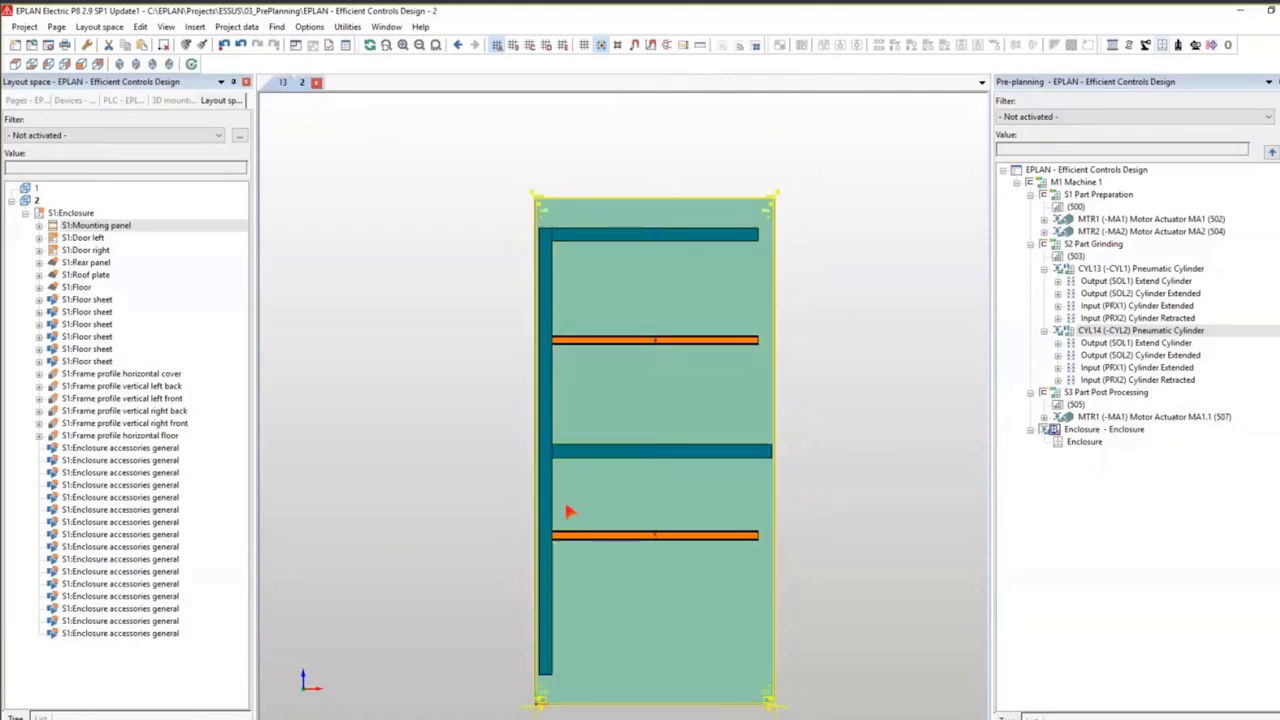
Place a third horizontal KK50100 wire duct below the lower mounting rail, adopting its length from the uppermost duct.
click(194, 28)
click(222, 154)
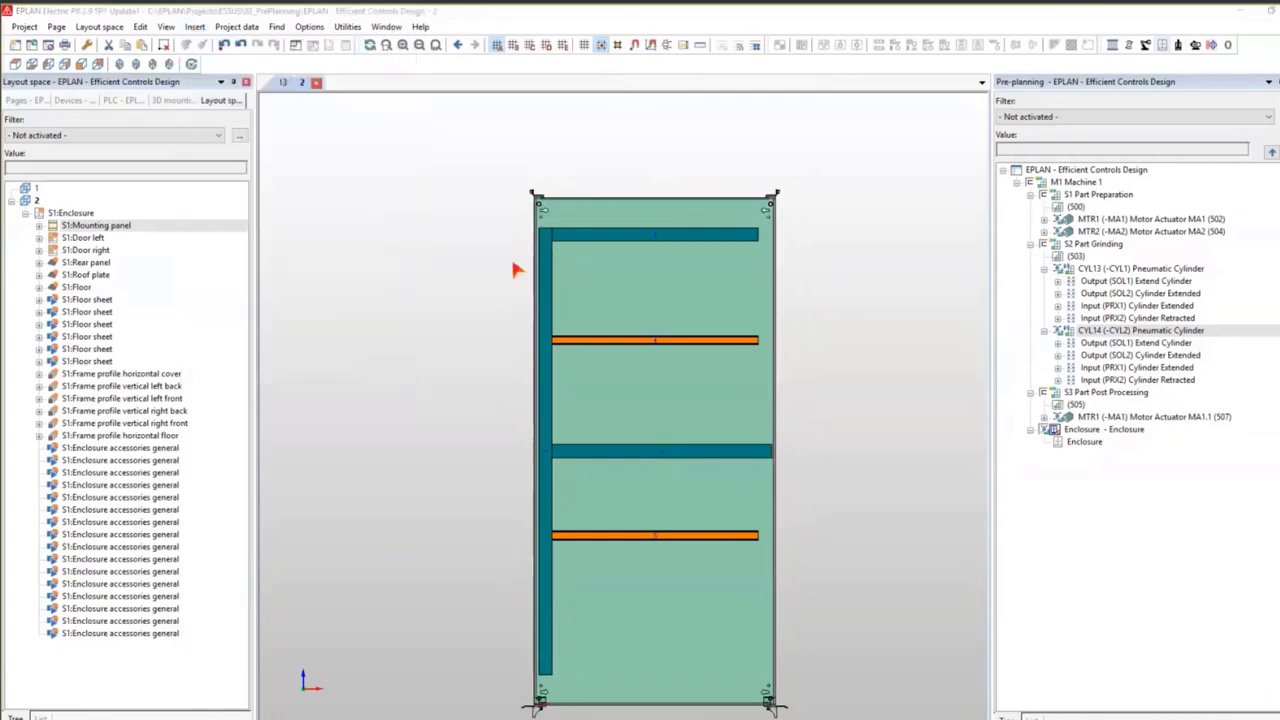
click(541, 284)
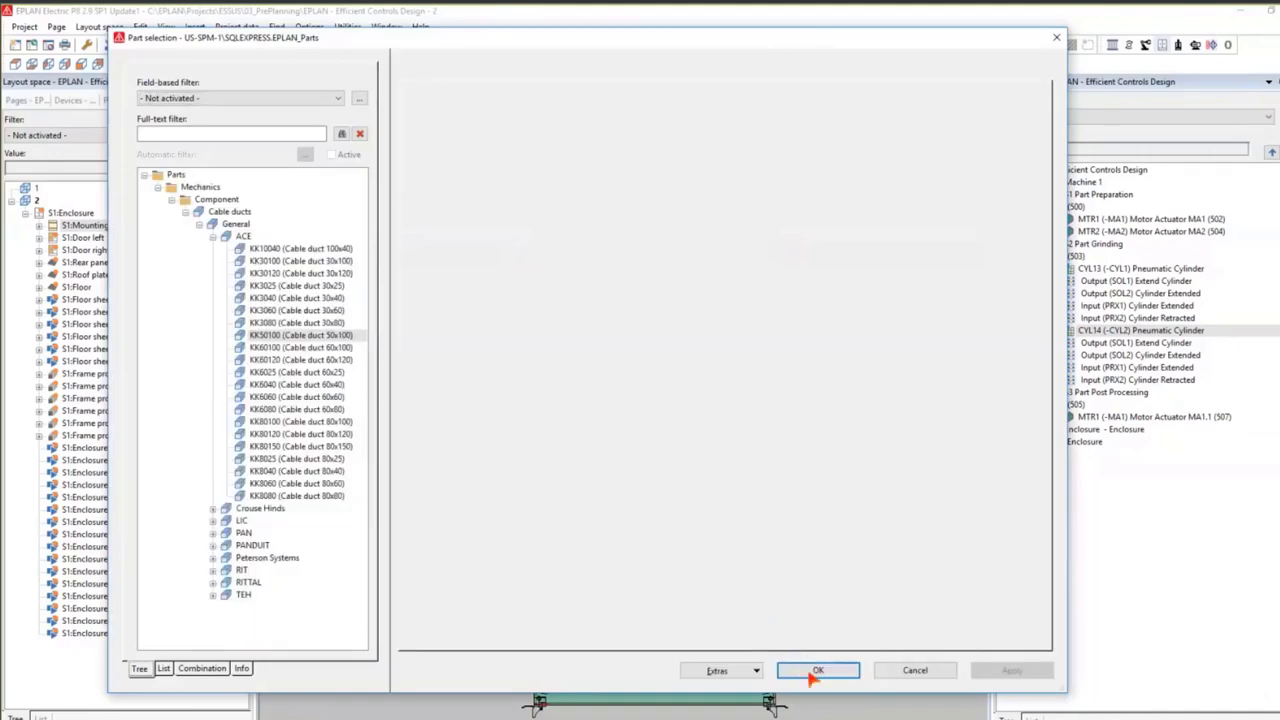
click(817, 671)
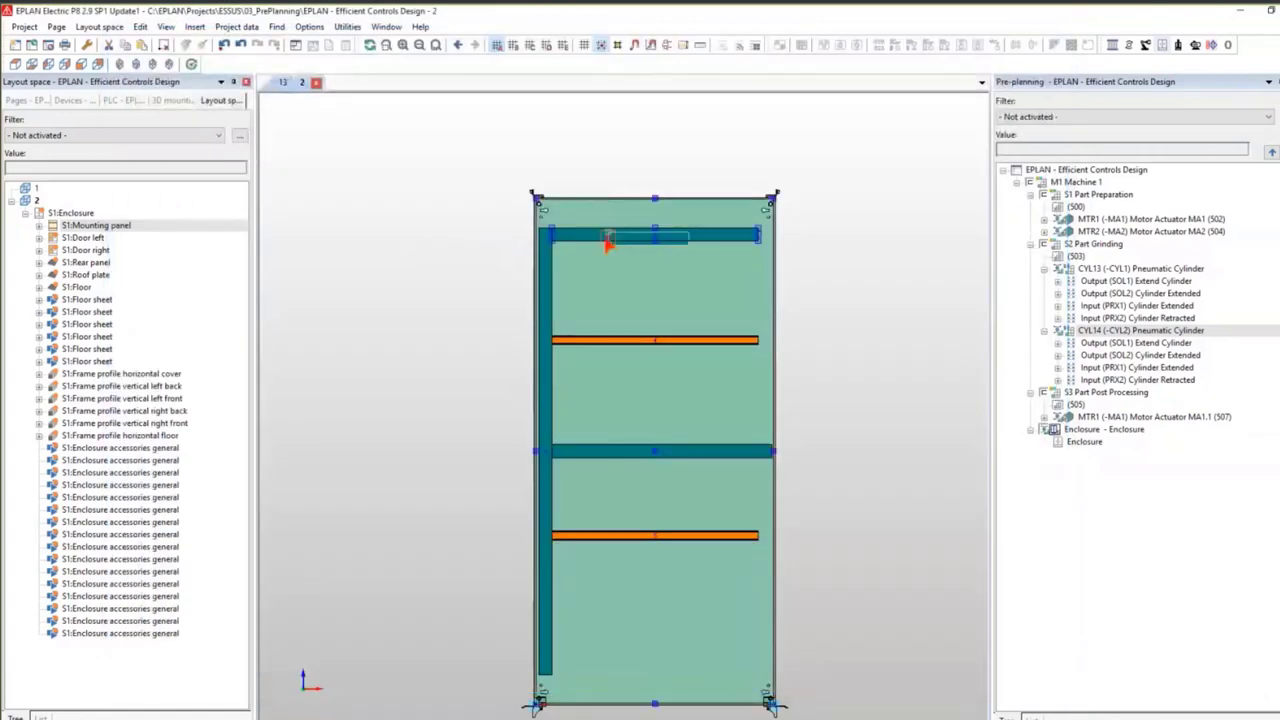
right_click(607, 243)
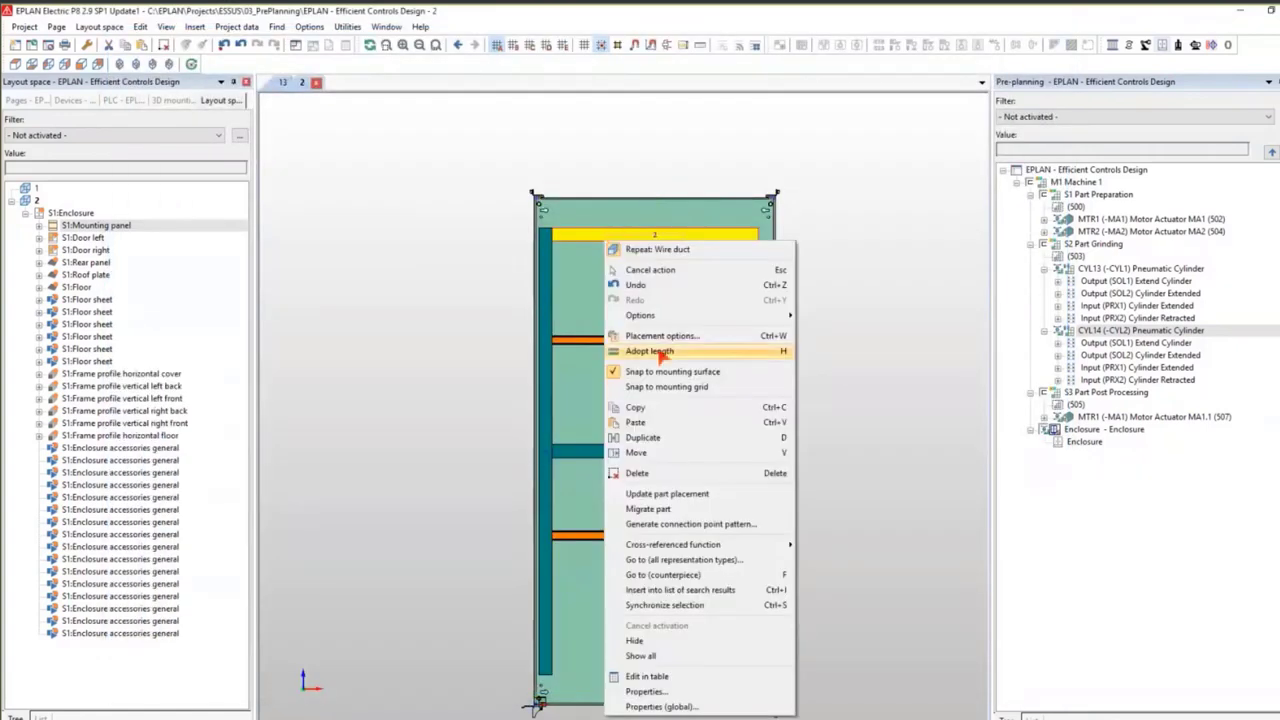
click(660, 351)
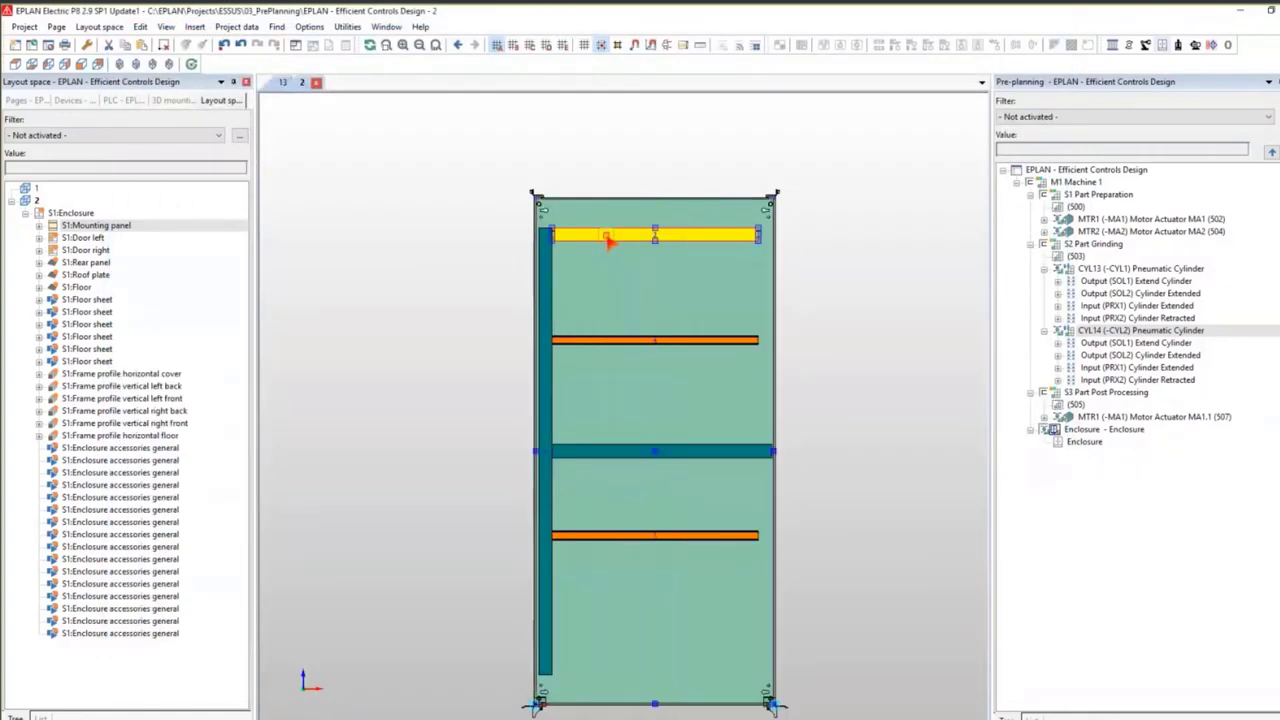
click(612, 620)
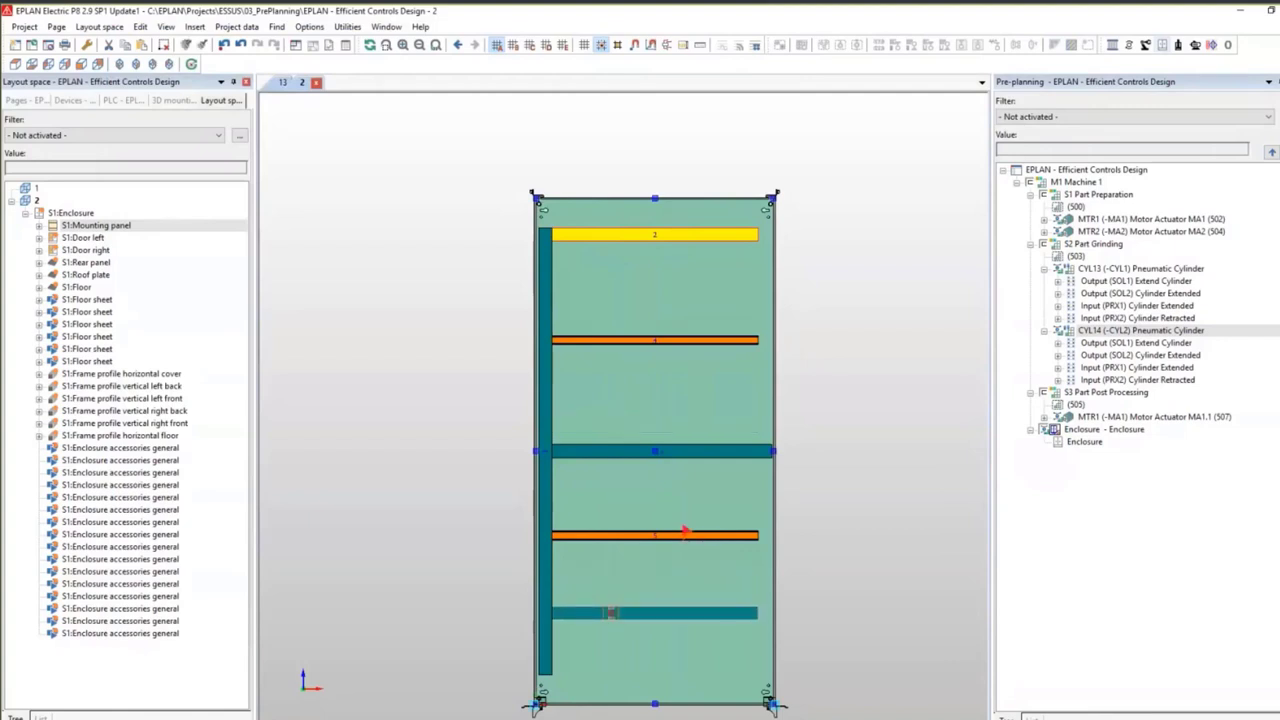
key(Escape)
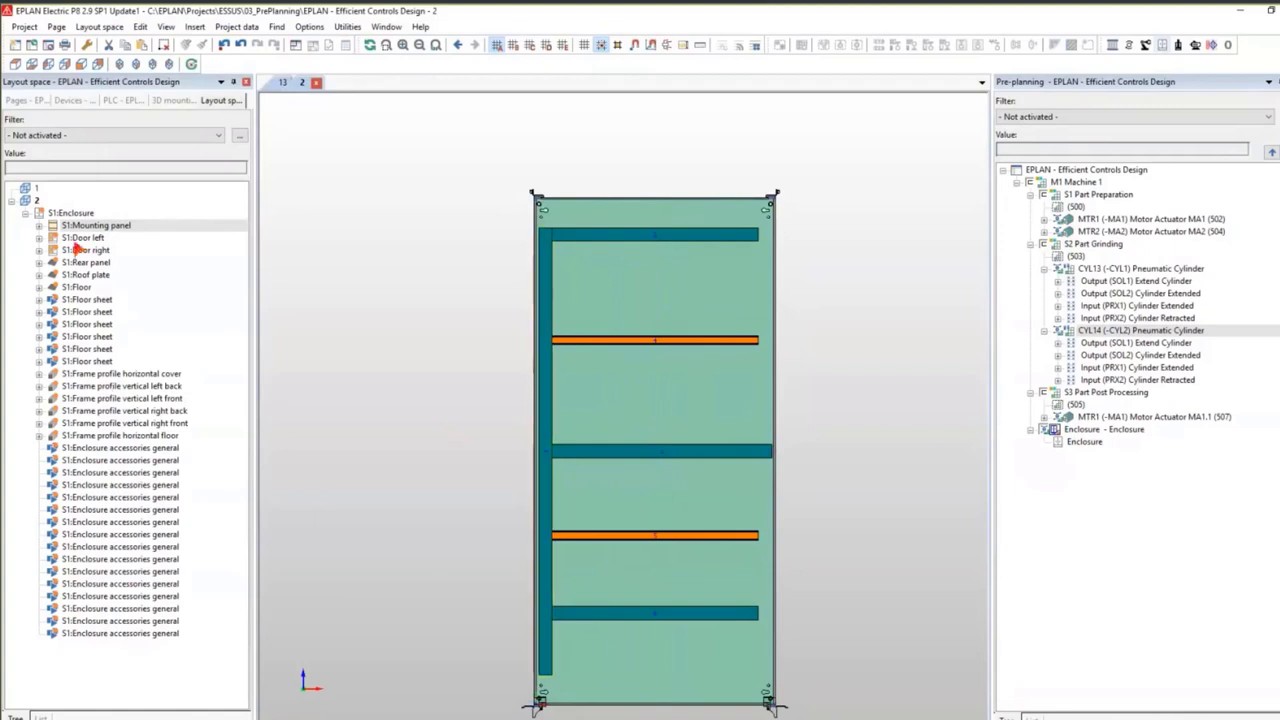
Place the DSC device from the 3D mounting layout near the right end of the upper mounting rail.
click(175, 100)
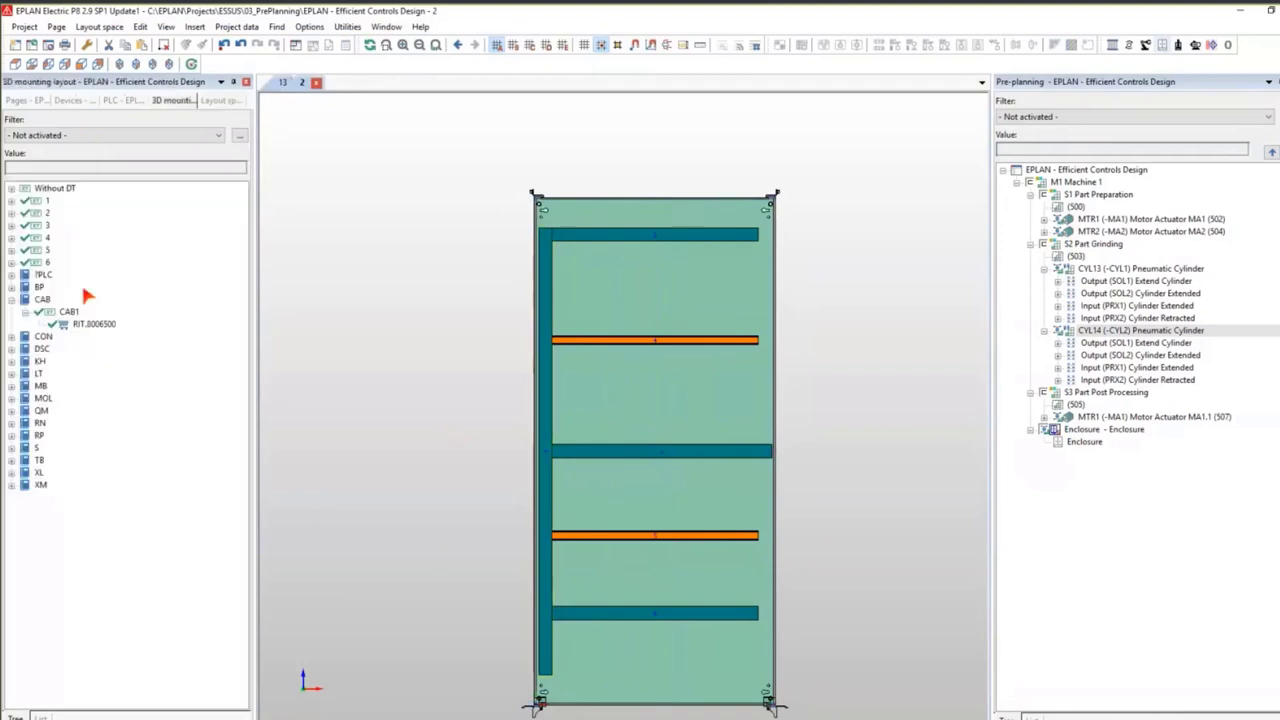
click(42, 348)
drag(716, 318, 717, 346)
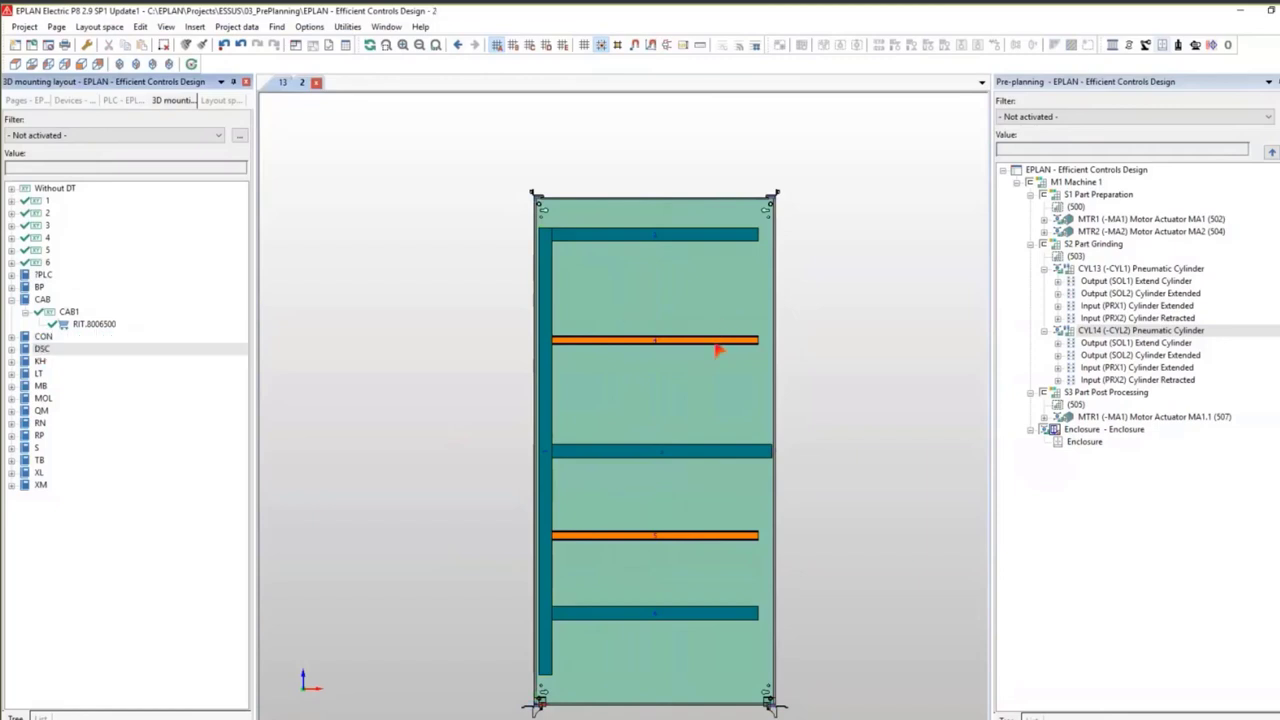
click(714, 340)
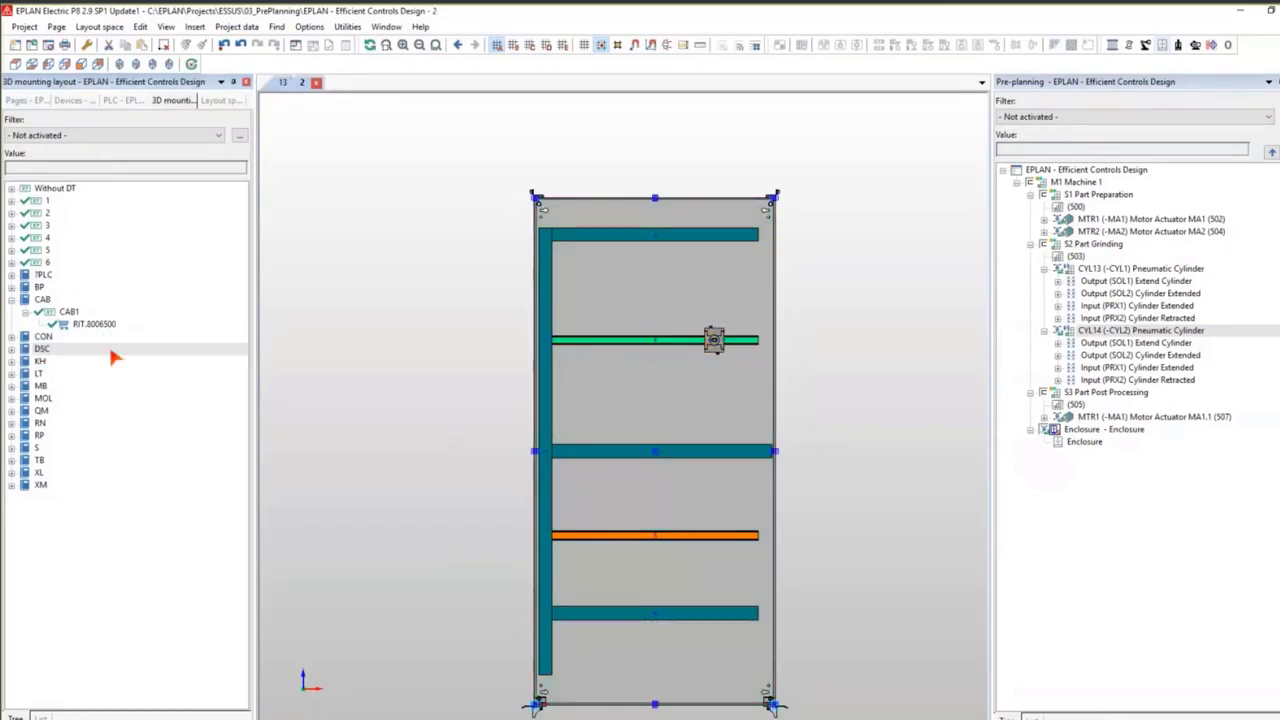
Place the MOL devices near the upper rail's left end and the CON devices between them and the DSC device.
click(44, 337)
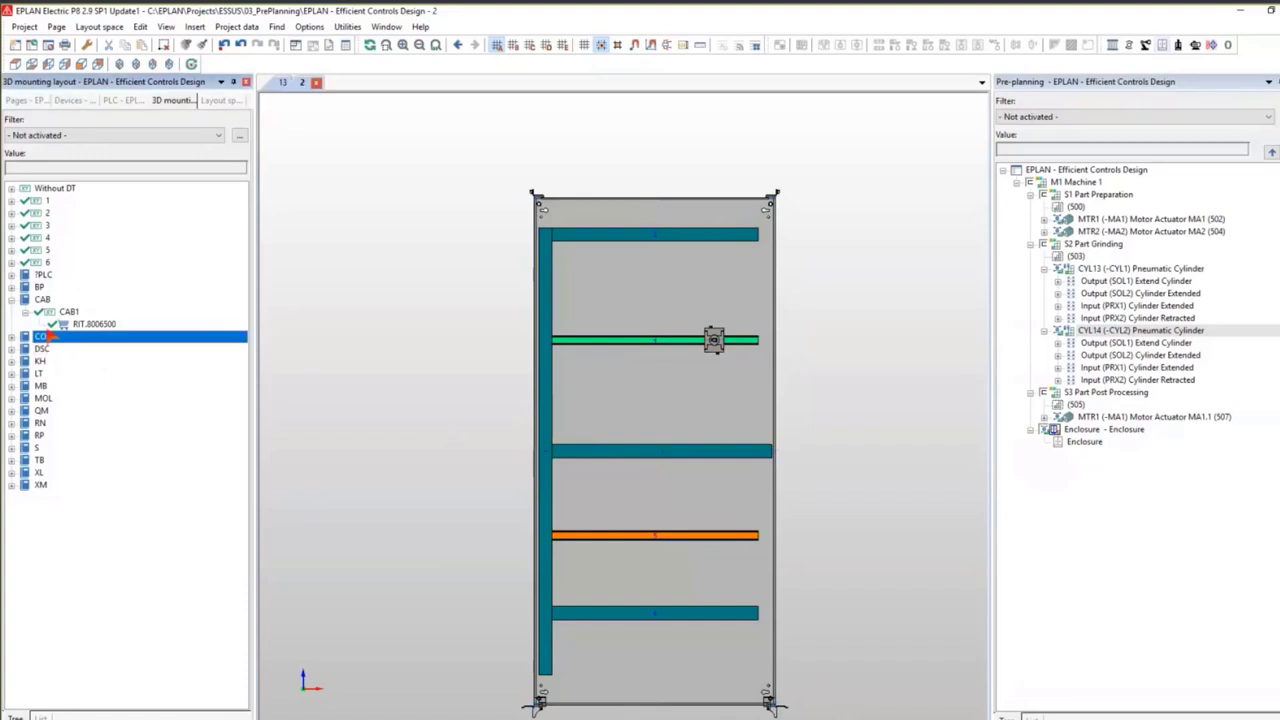
click(44, 399)
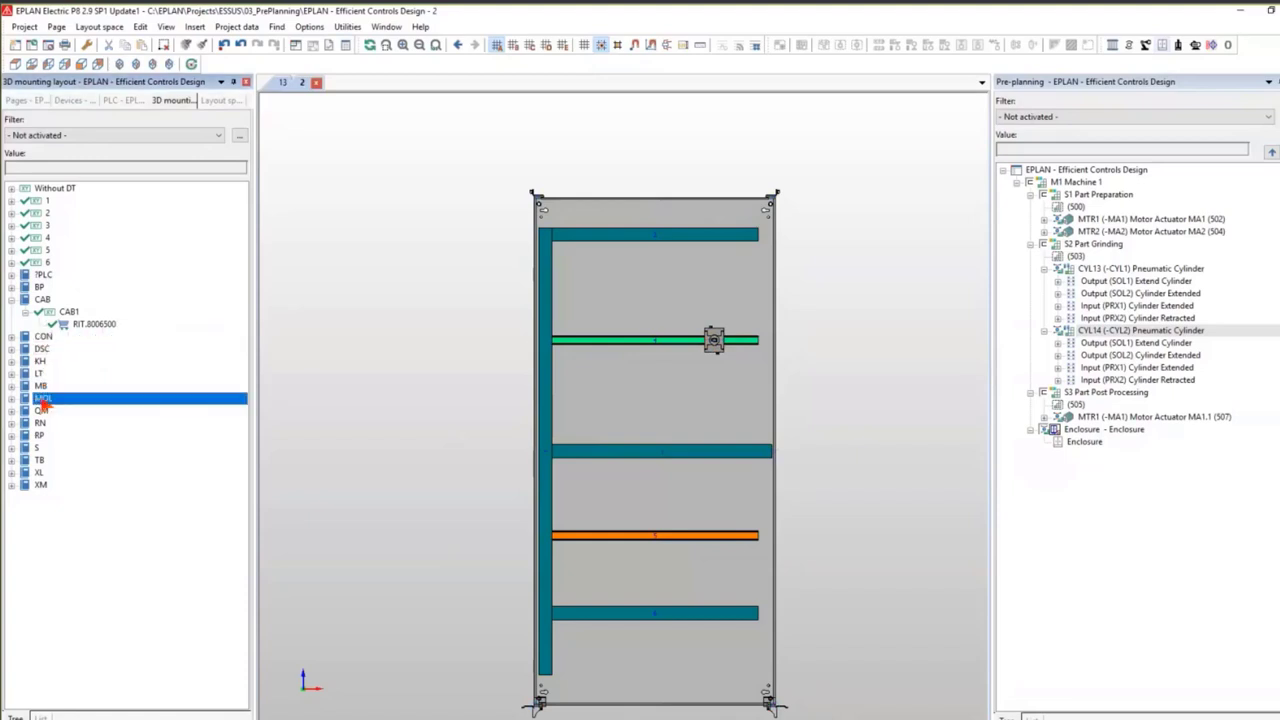
click(587, 344)
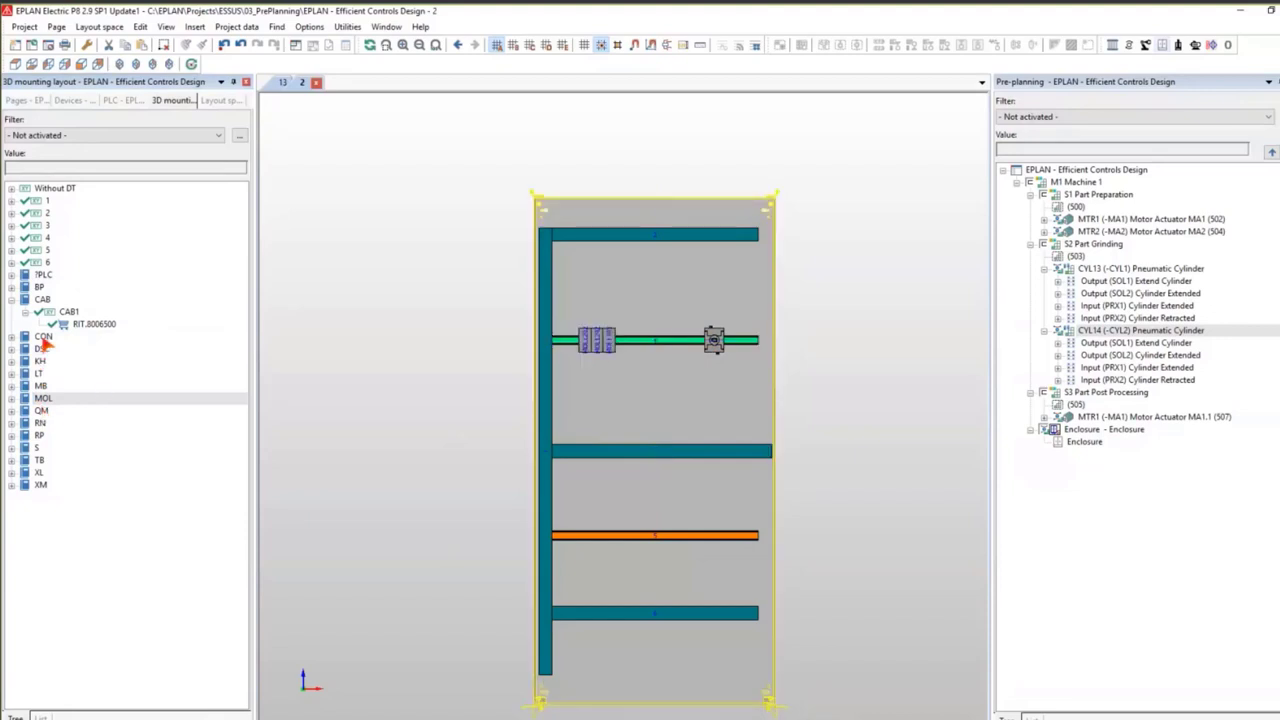
drag(44, 340, 643, 388)
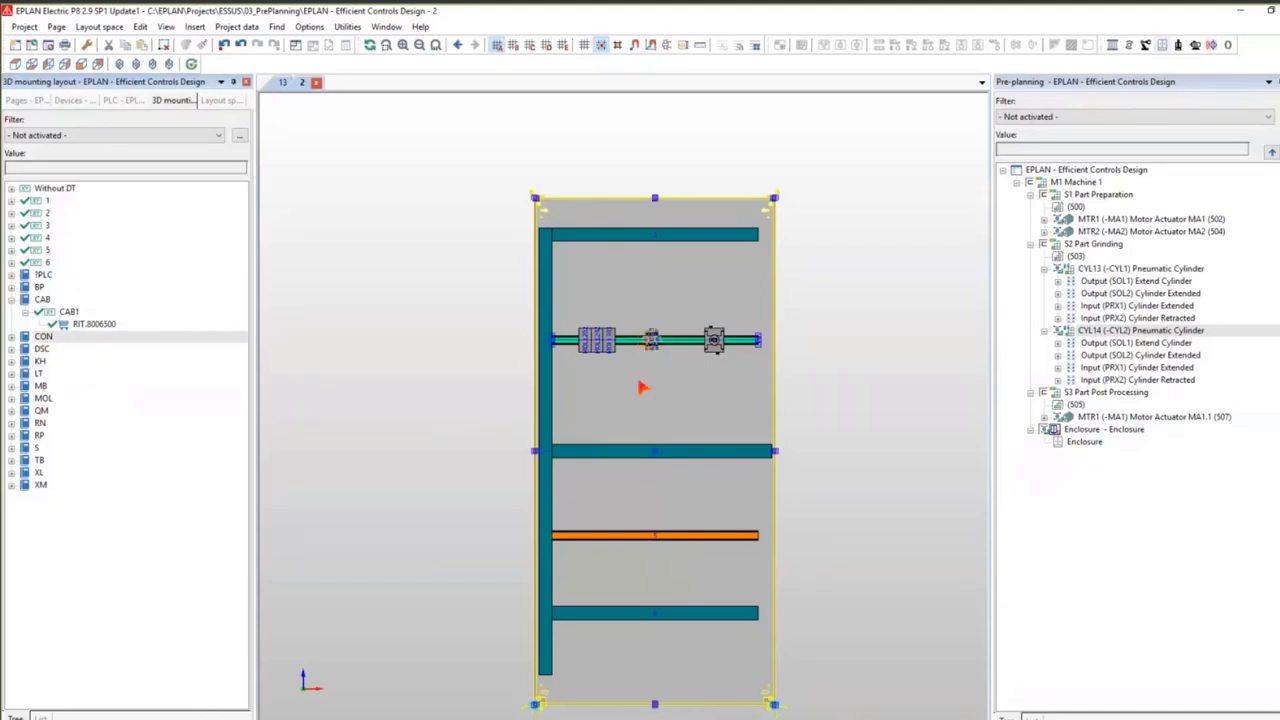
key(Escape)
Examine the devices on the upper mounting rail from a rotated 3D angle and return to the front view.
click(191, 64)
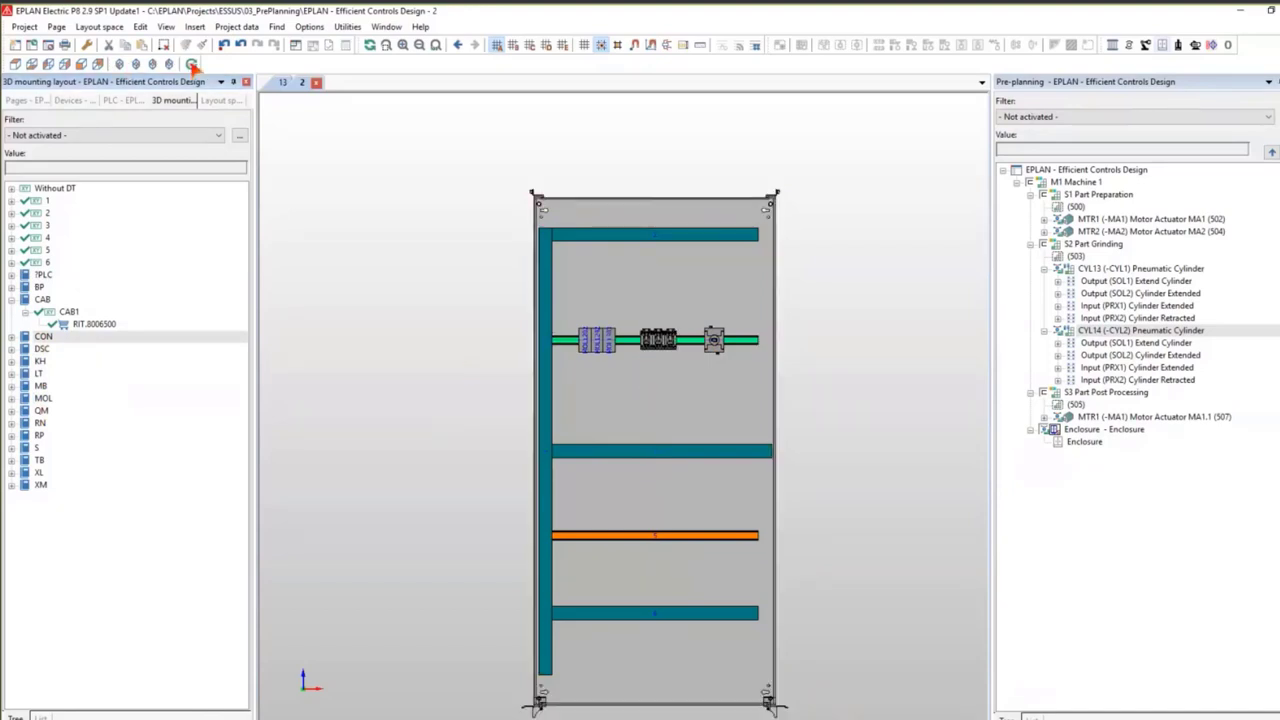
drag(641, 411, 637, 428)
scroll(617, 330, up, 5)
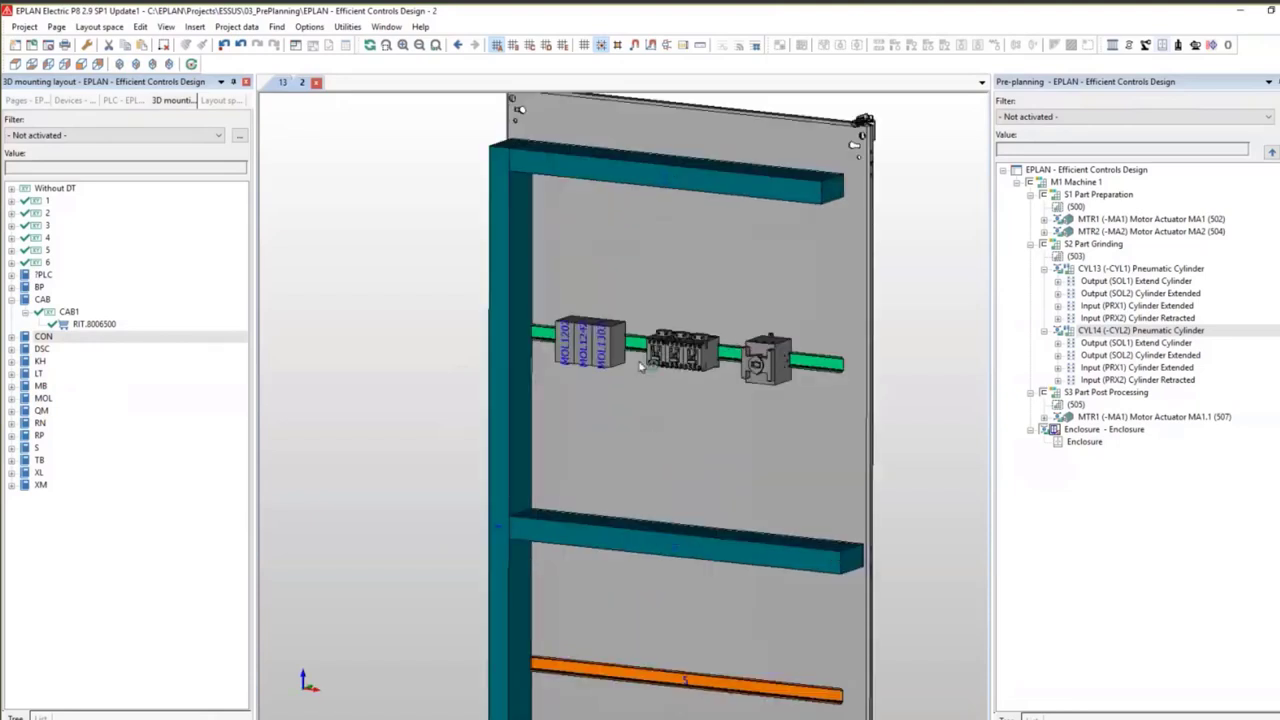
click(597, 302)
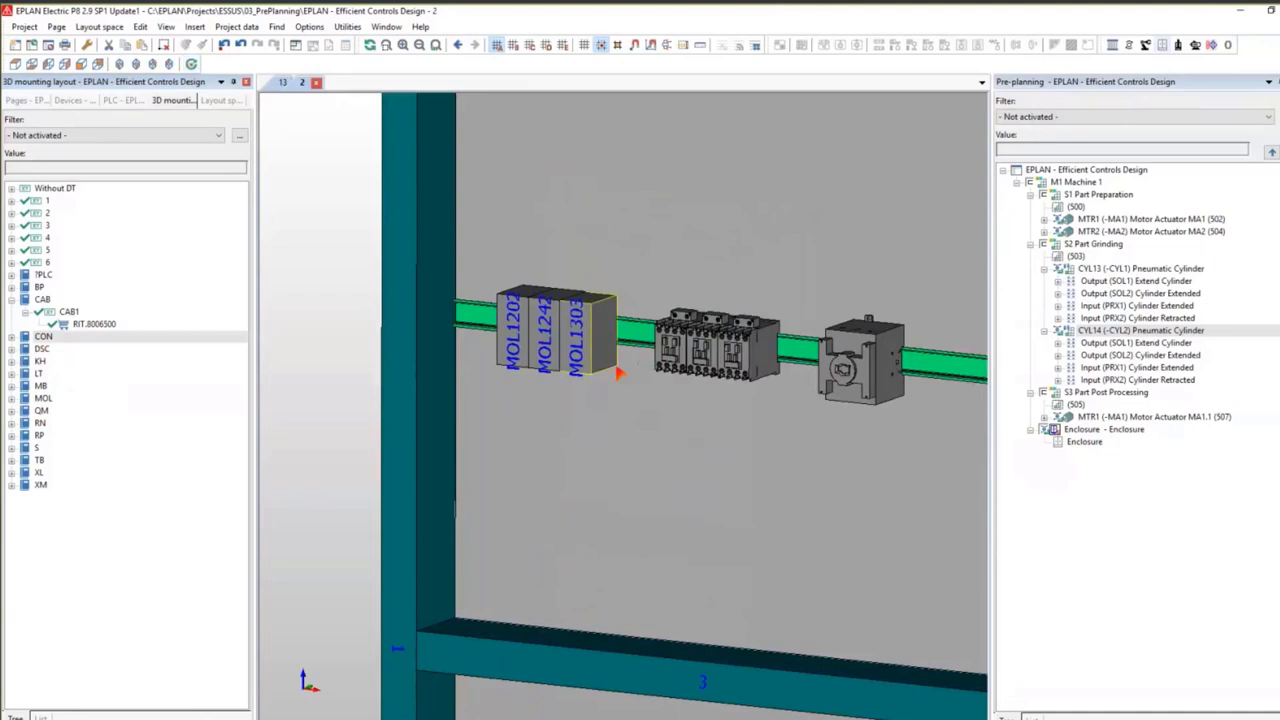
scroll(617, 372, down, 4)
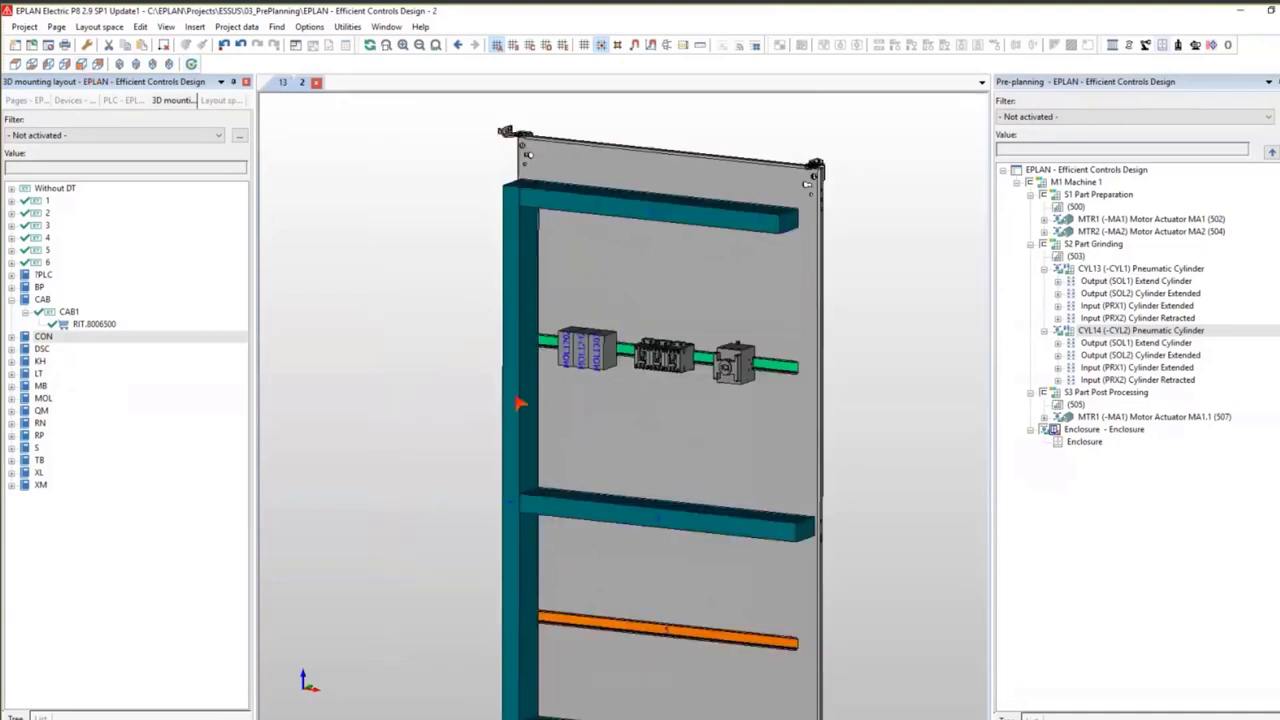
click(81, 63)
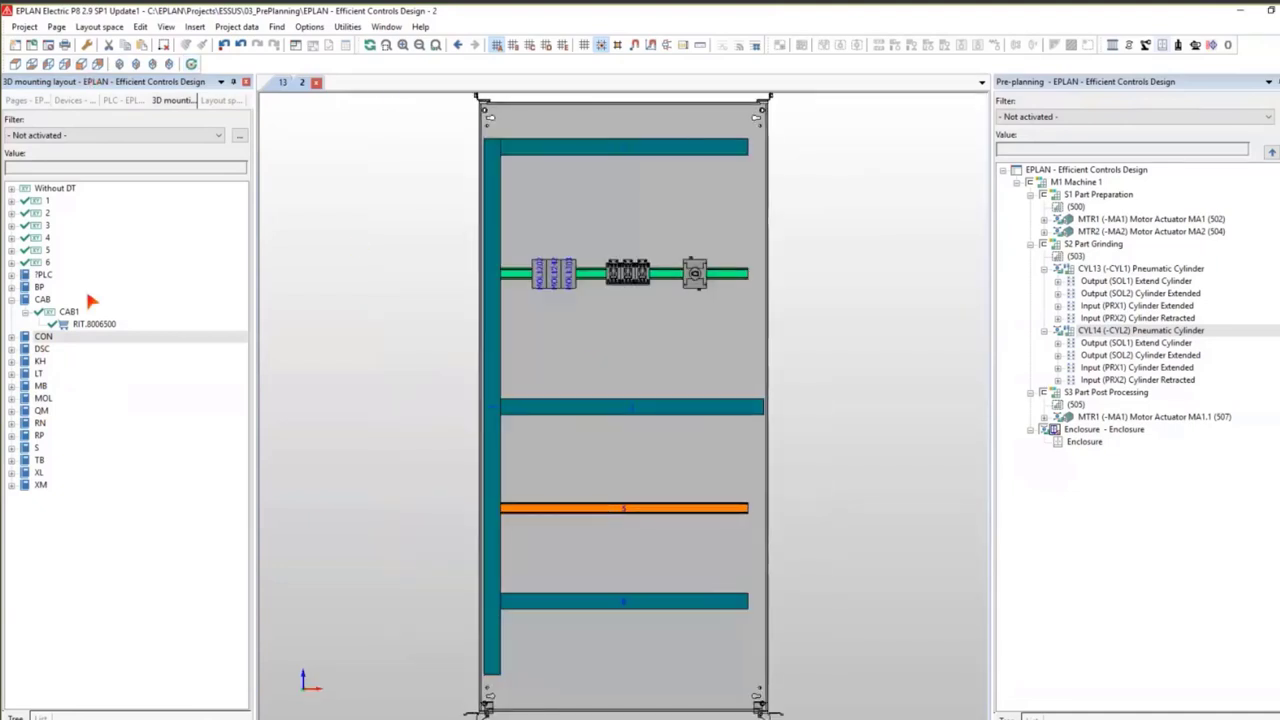
Place the complete TB terminal strips near the left end of the lower mounting rail.
drag(45, 462, 613, 507)
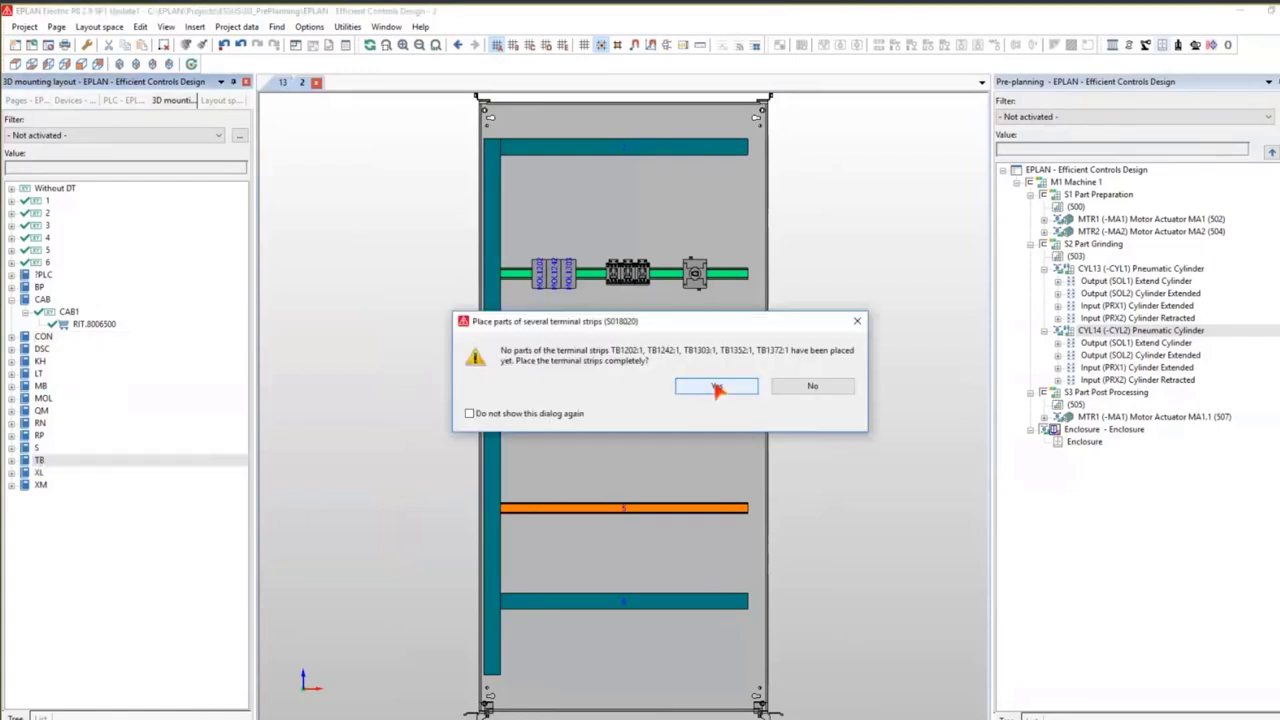
click(716, 388)
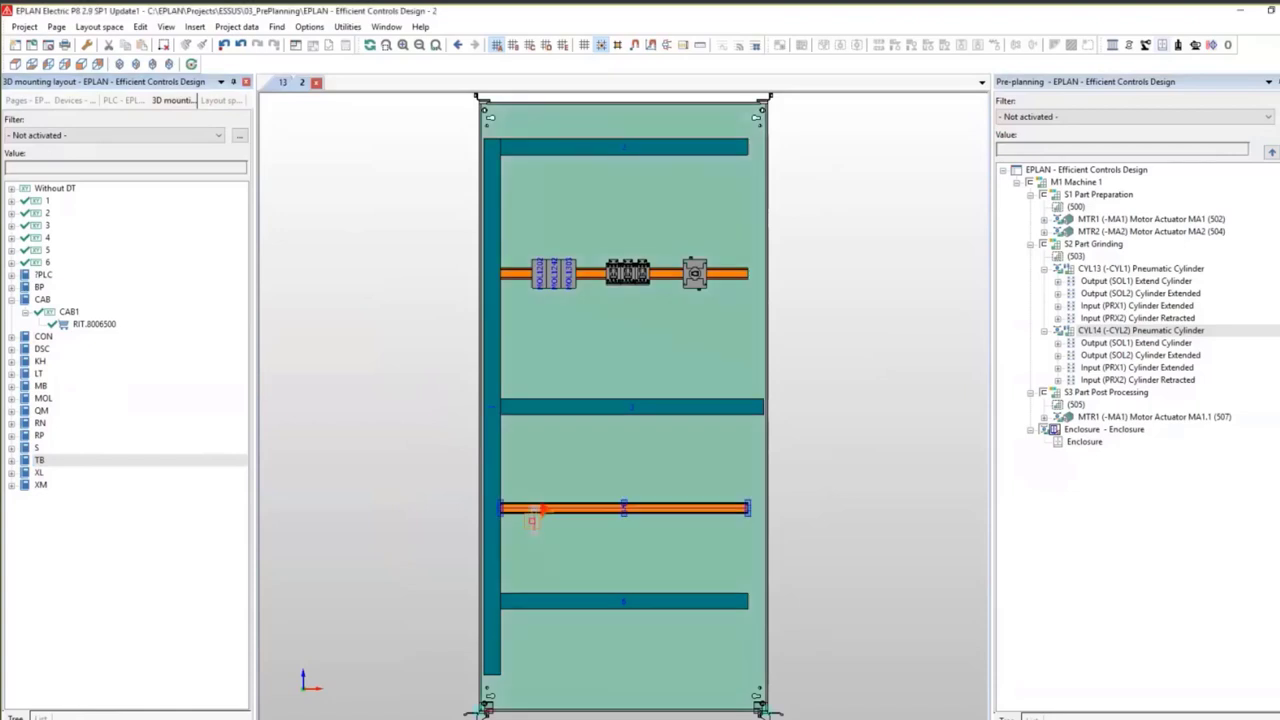
click(533, 510)
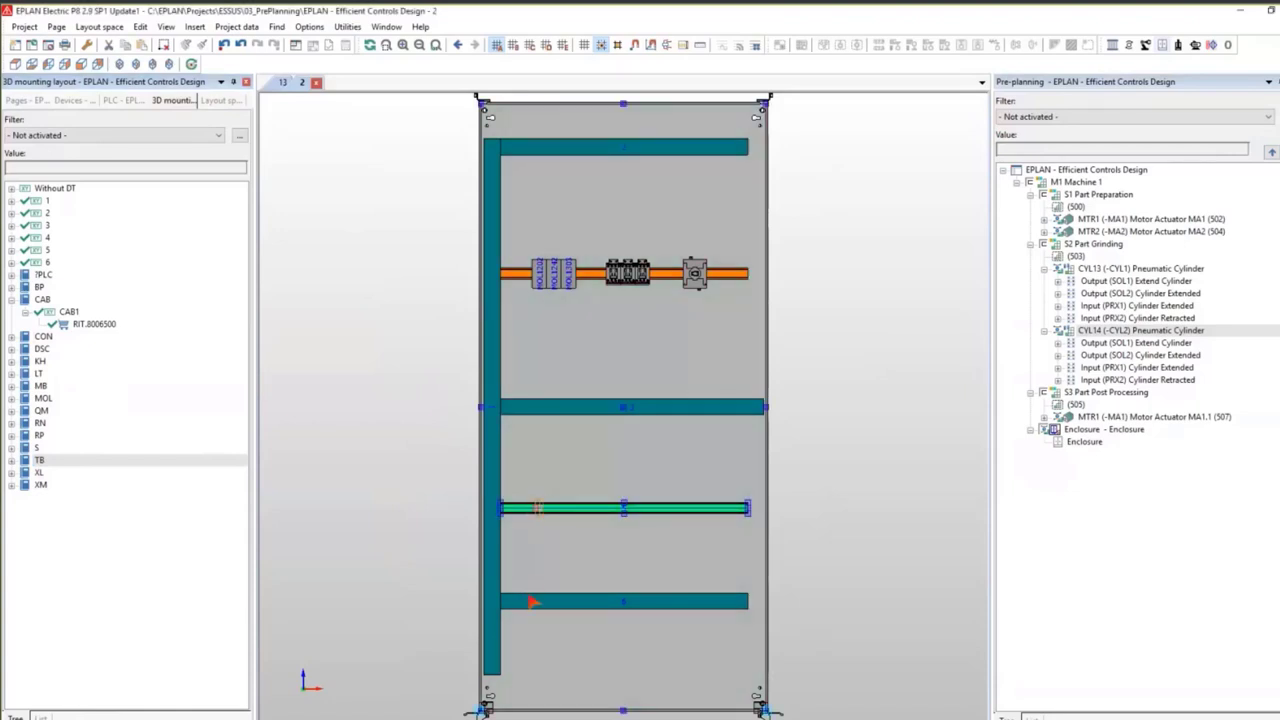
key(Escape)
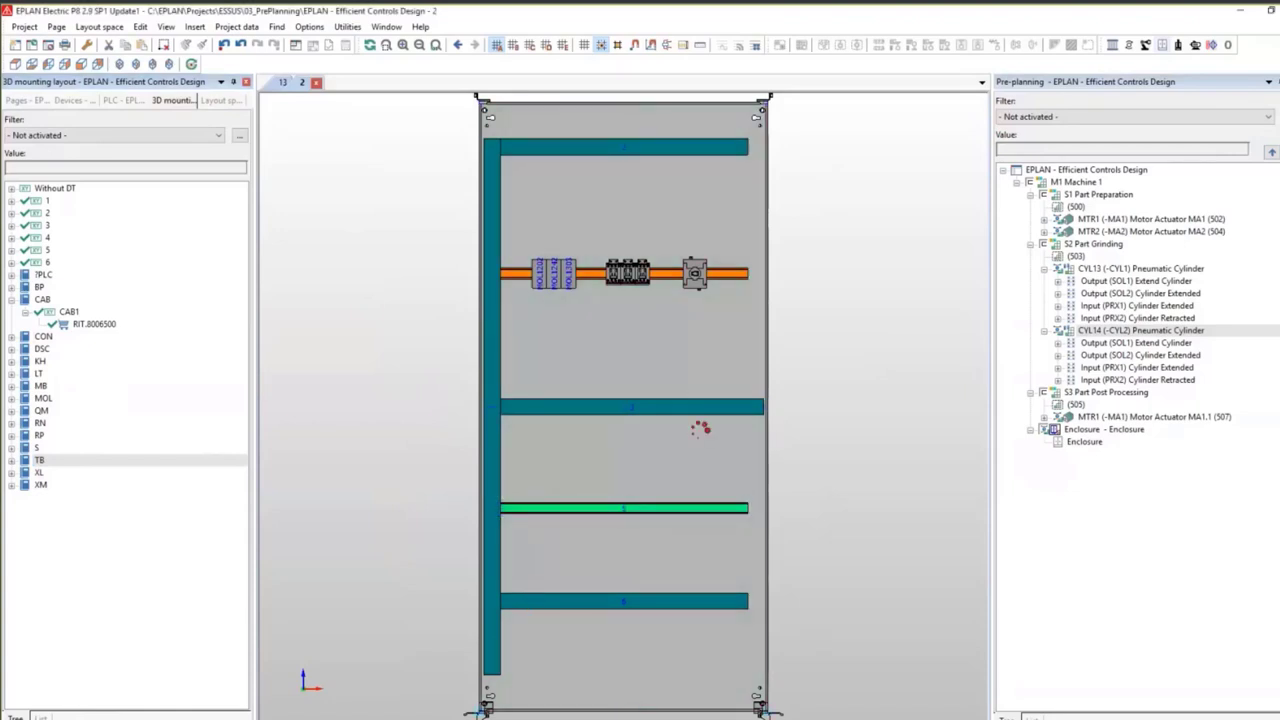
click(700, 429)
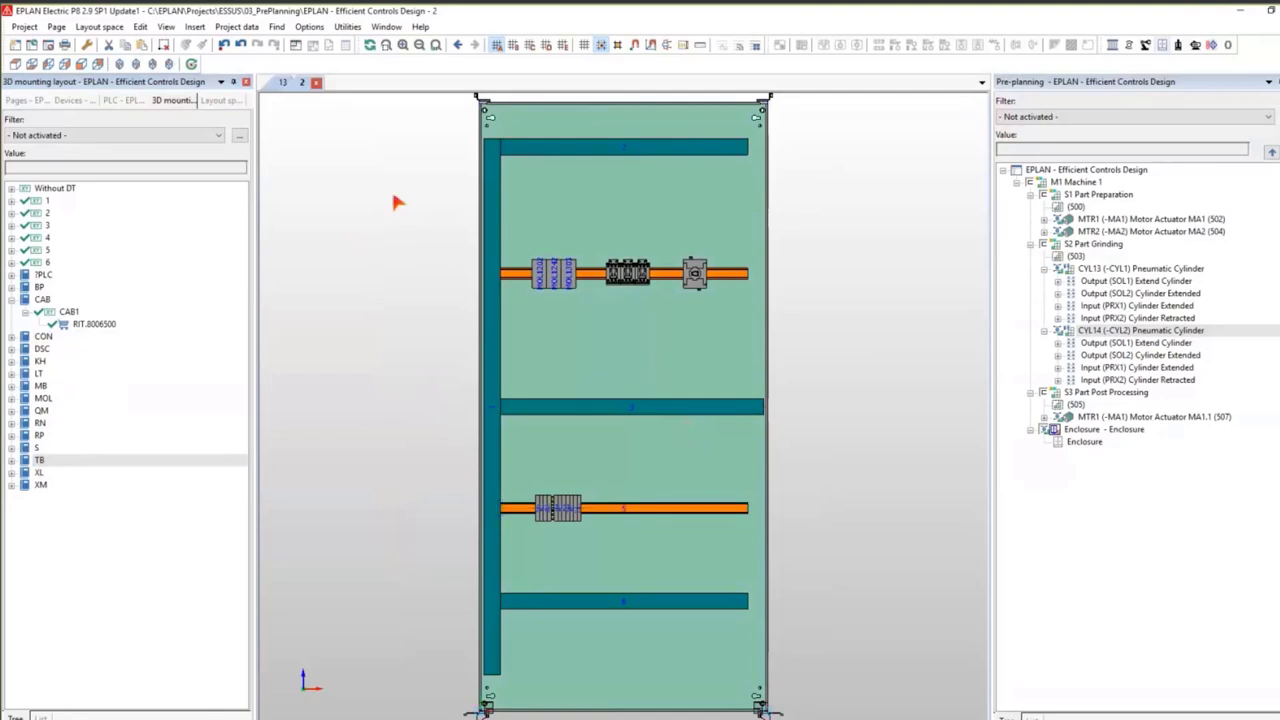
Select the devices and rails on the mounting panel and route their connections in the layout space.
drag(814, 566, 391, 192)
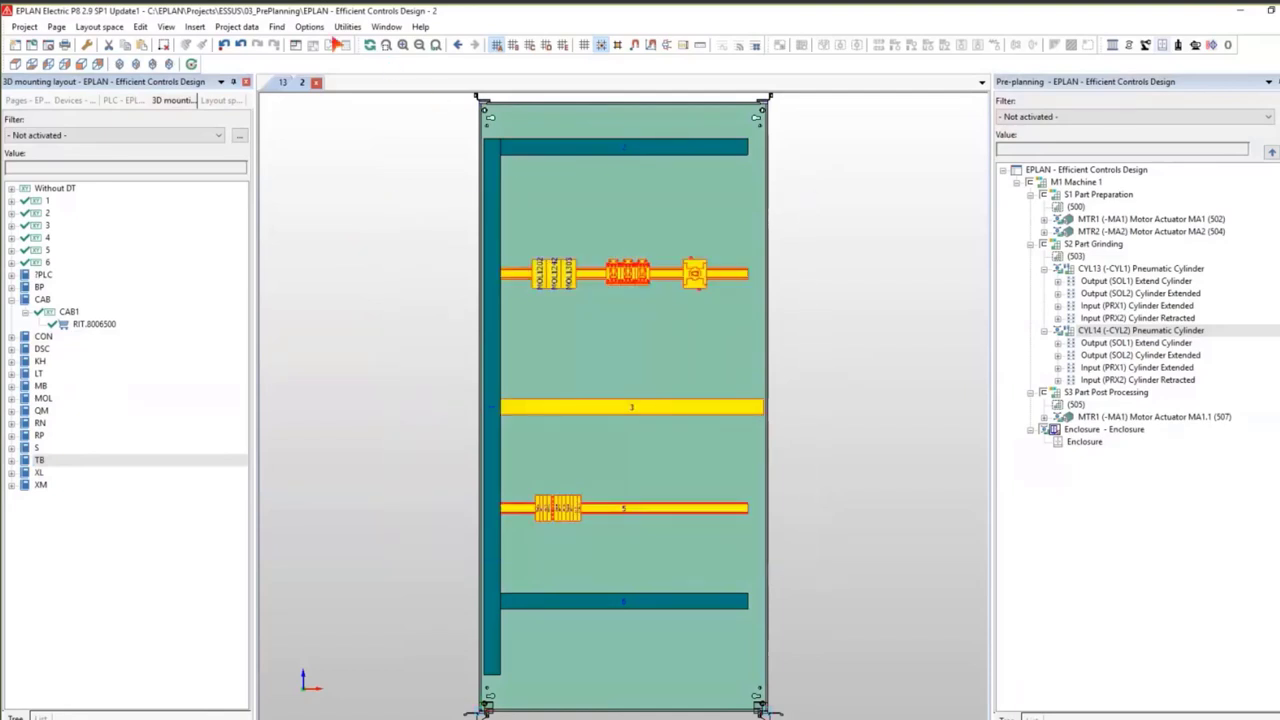
click(237, 26)
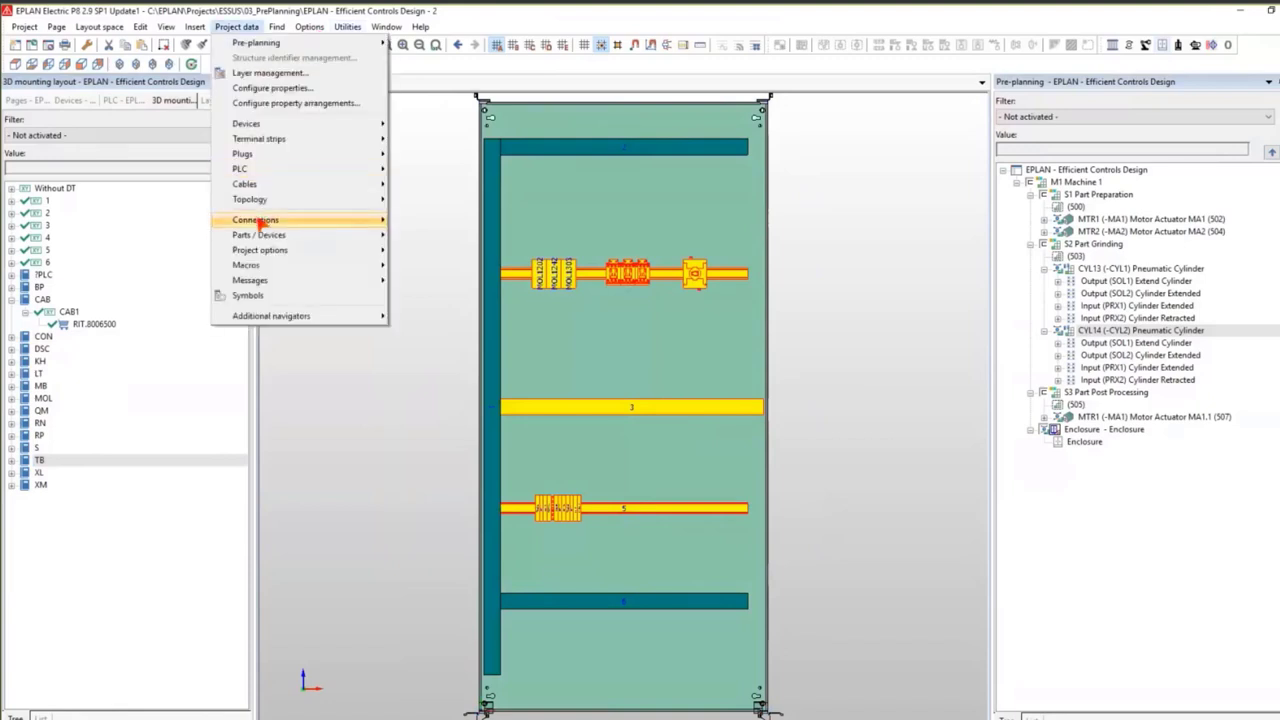
mouse_move(258, 219)
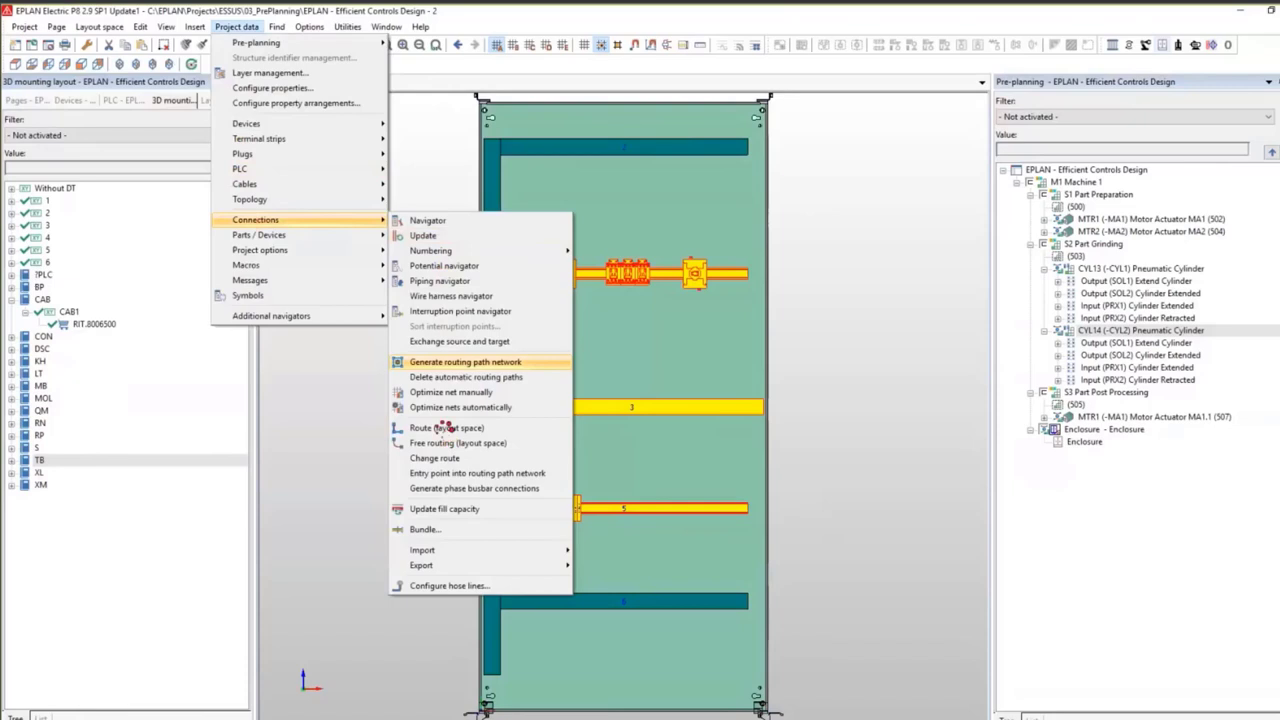
click(445, 428)
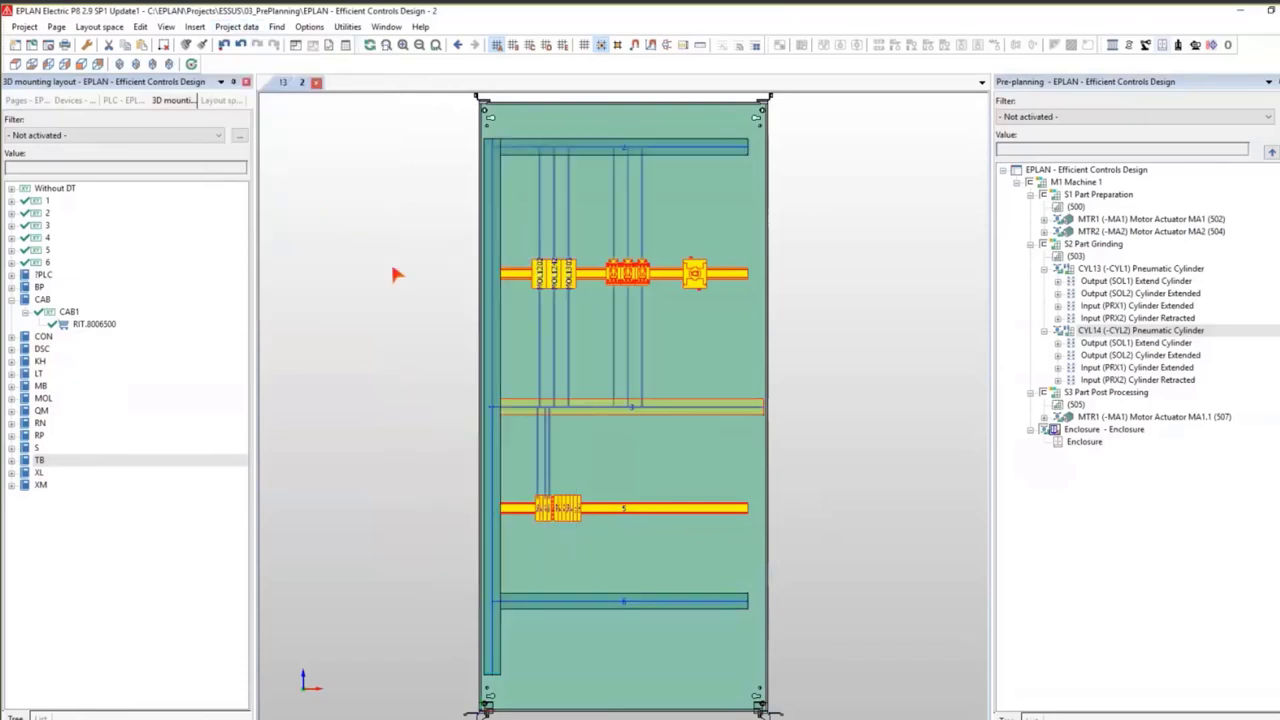
click(570, 375)
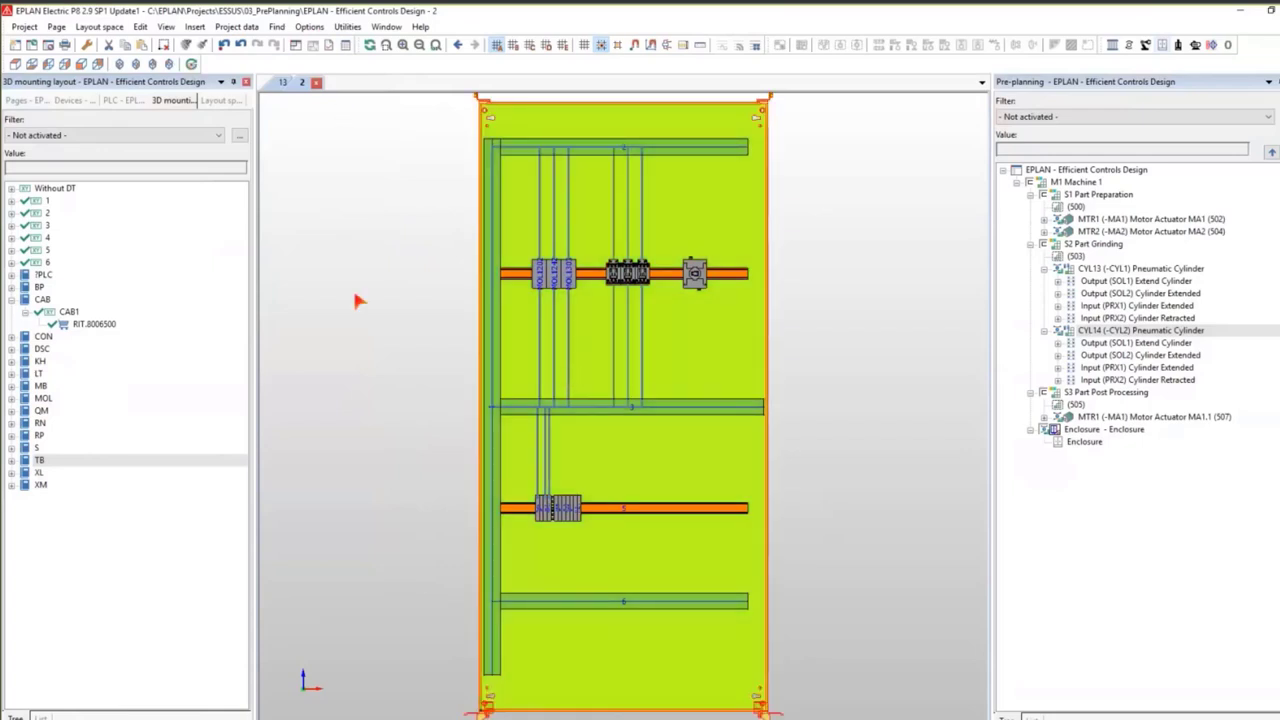
Examine the drill holes along the upper mounting rail in the drilling view and switch that view off again.
click(168, 28)
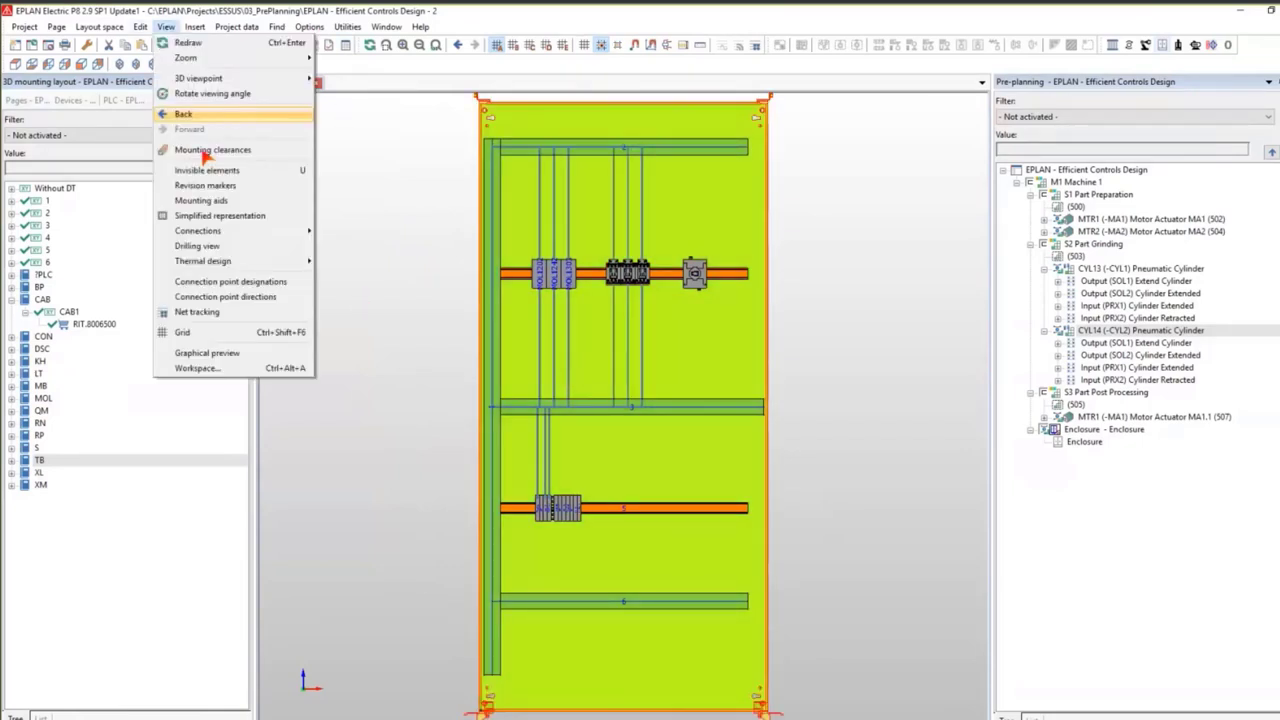
click(226, 249)
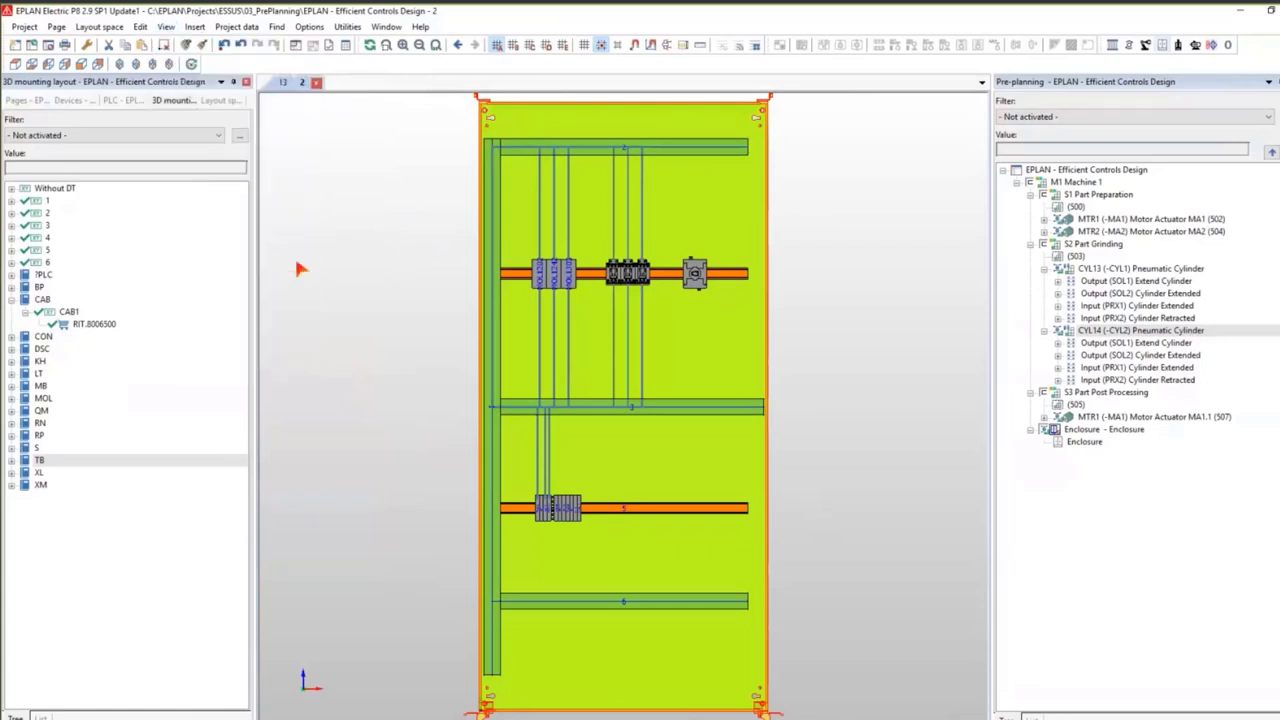
scroll(695, 270, up, 5)
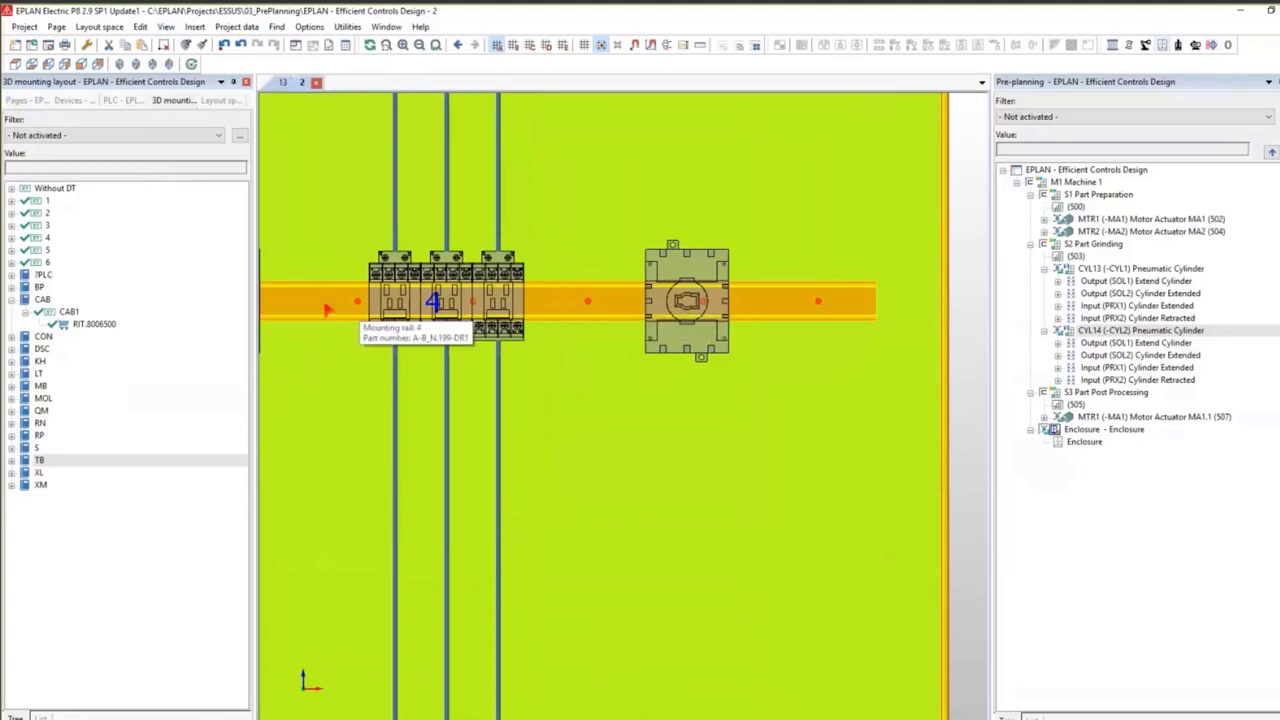
click(166, 27)
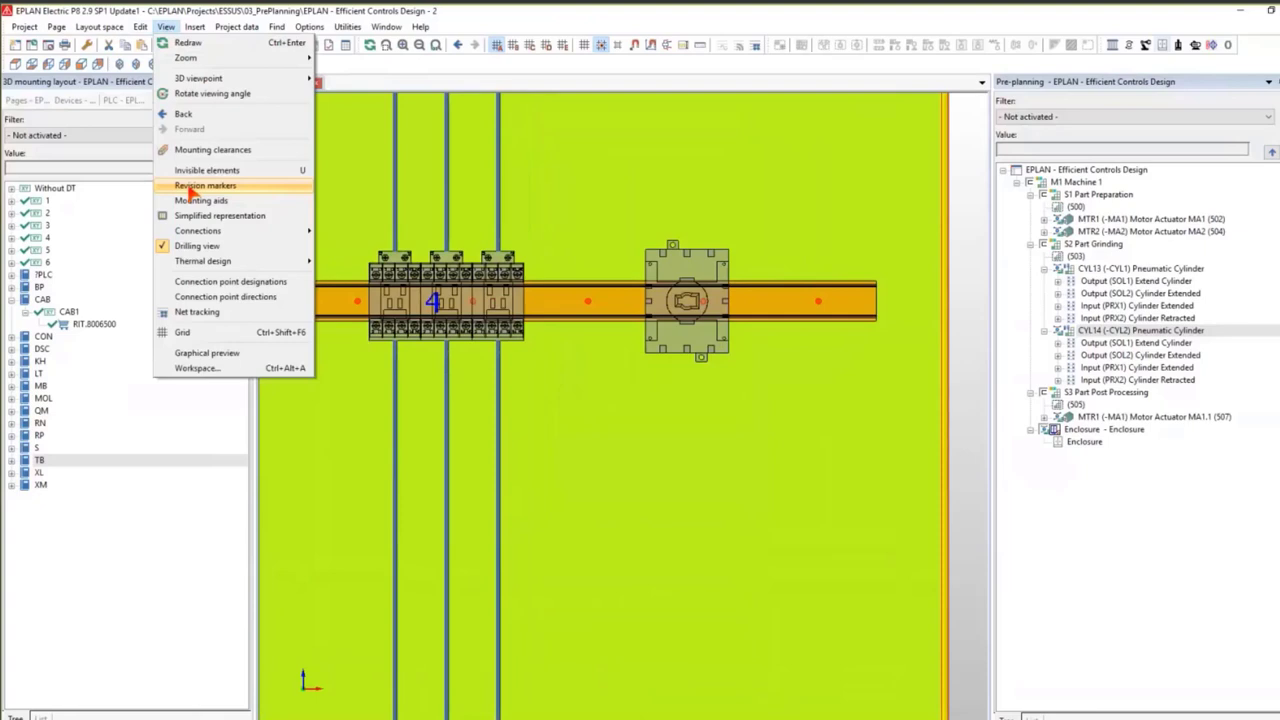
click(199, 247)
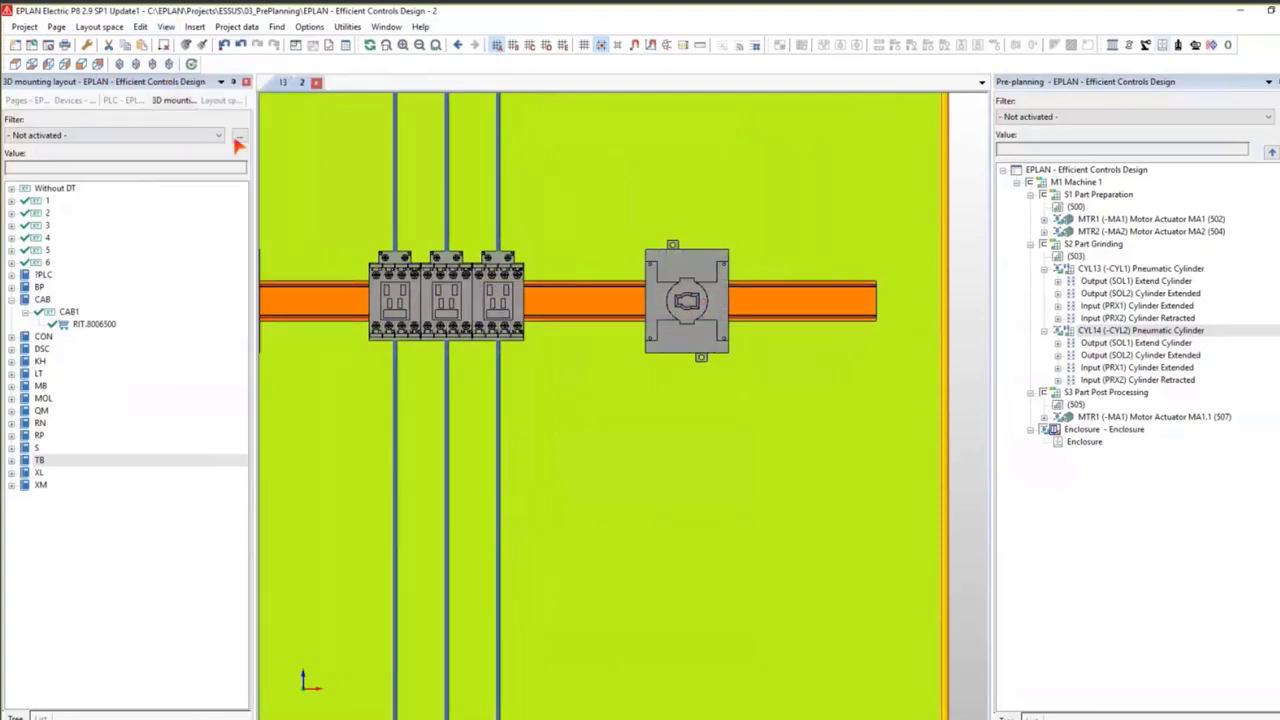
Open the complete S1:Enclosure from layout space 2 in the 3D view and clear its selection.
click(218, 101)
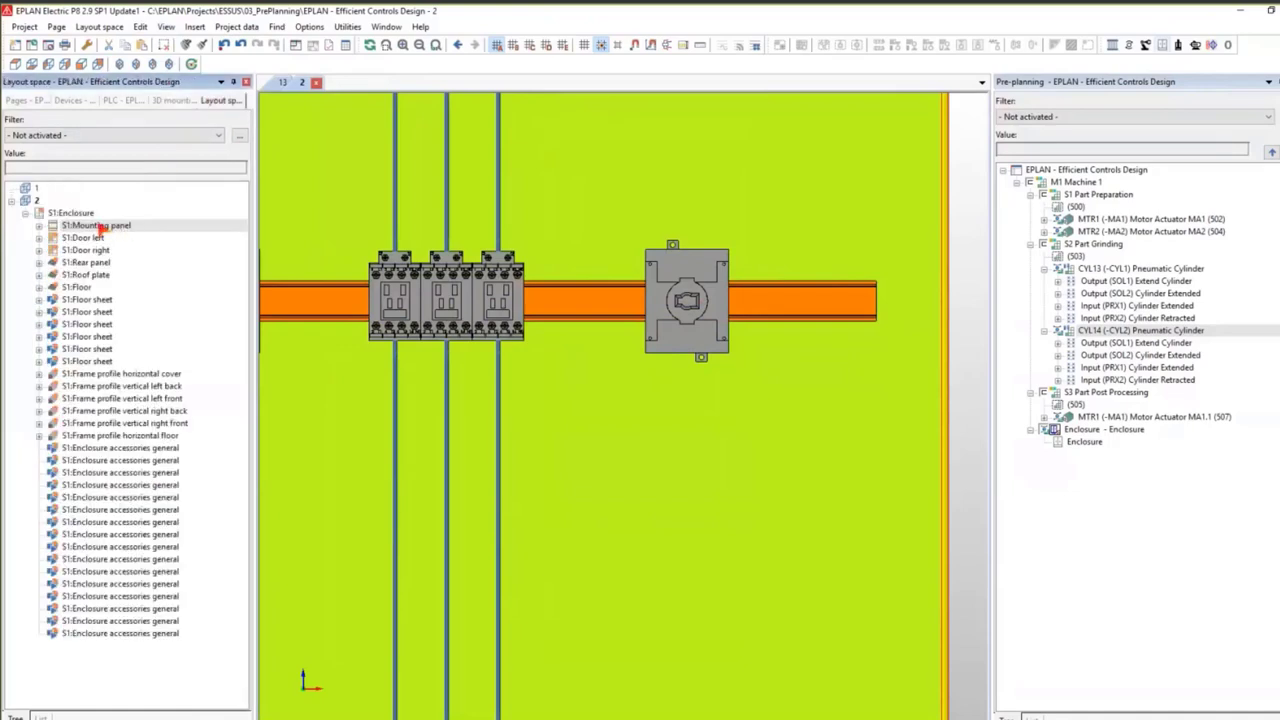
click(70, 213)
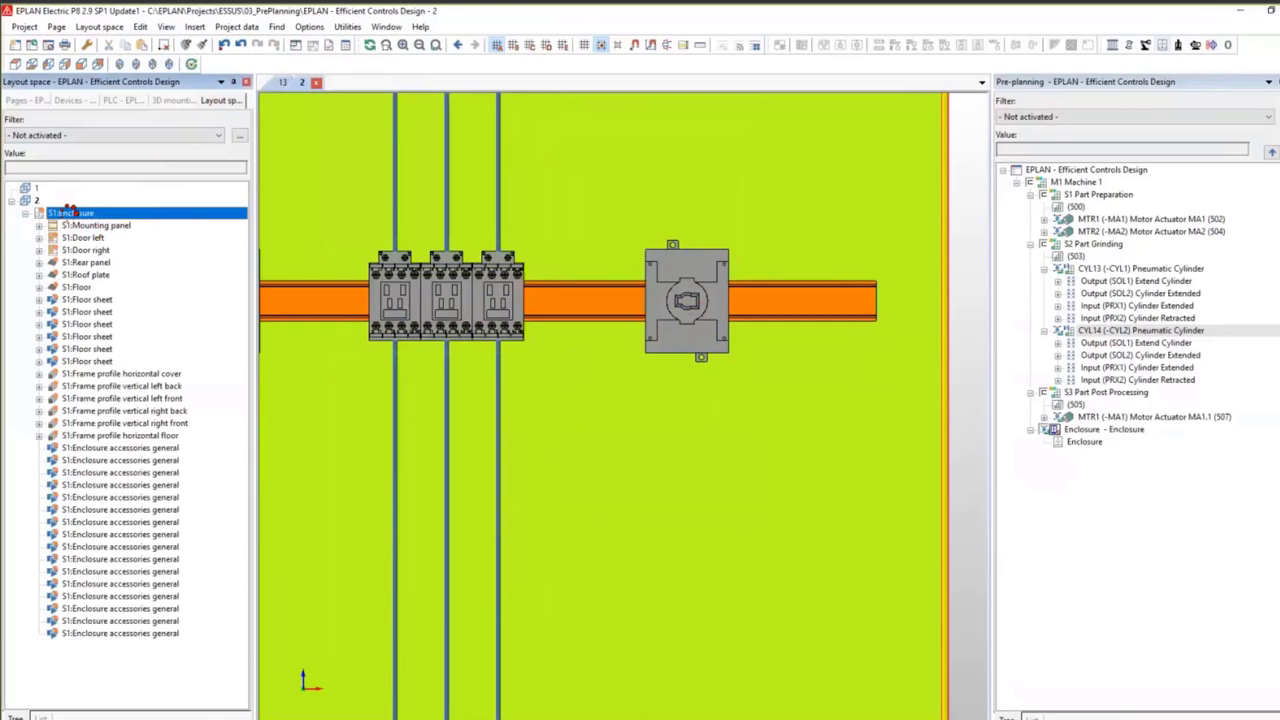
double_click(72, 211)
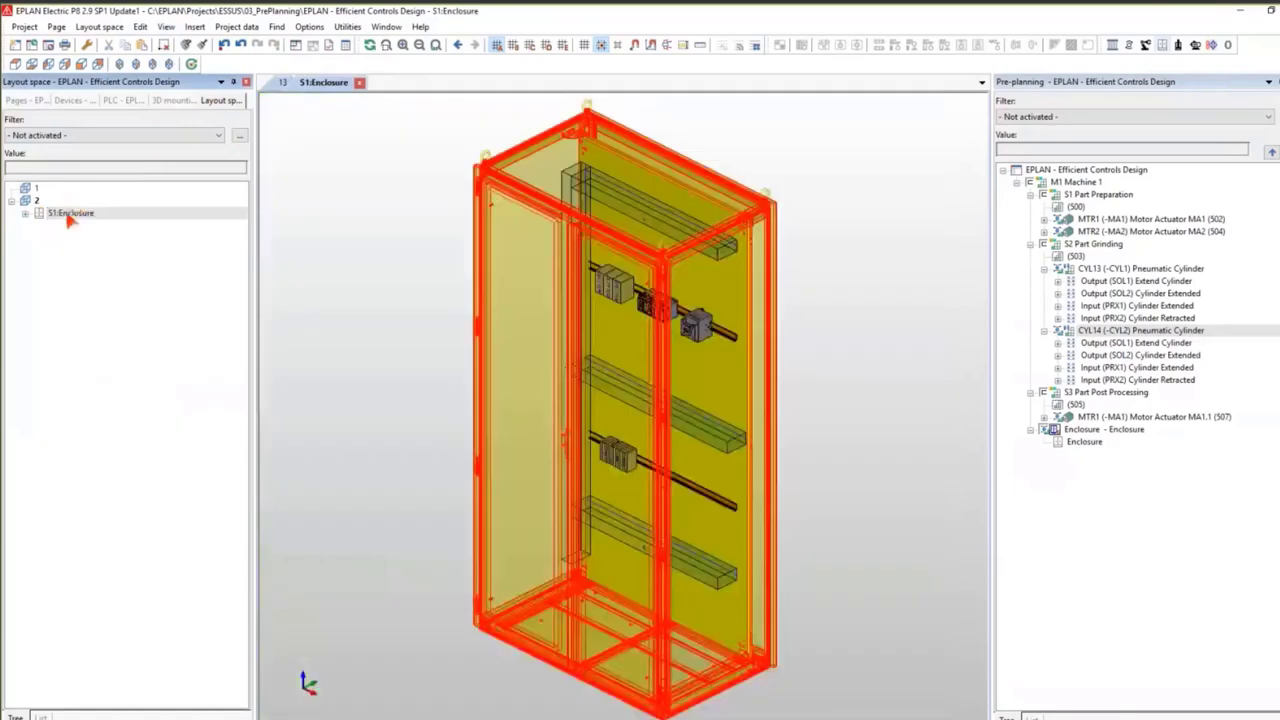
click(296, 315)
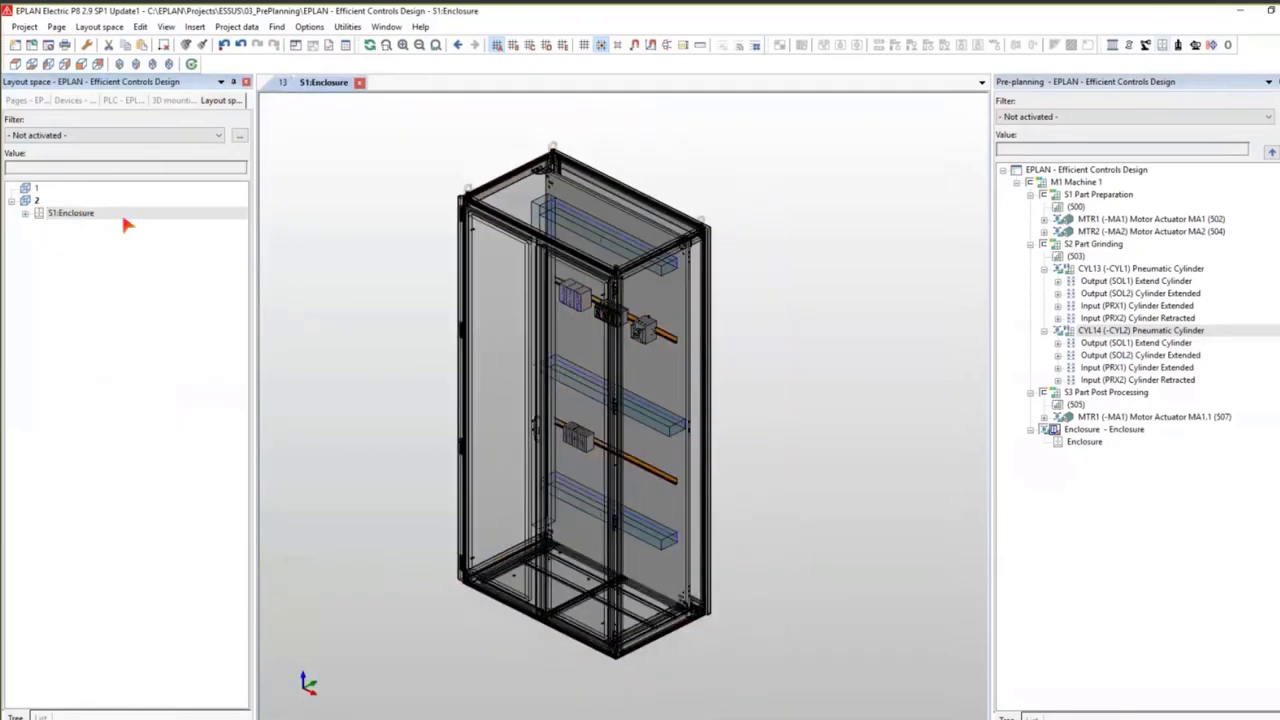
Open the schematic page 5 Machine Layout and select page 6 Pneumatic cylinder control in the project's page list.
click(37, 104)
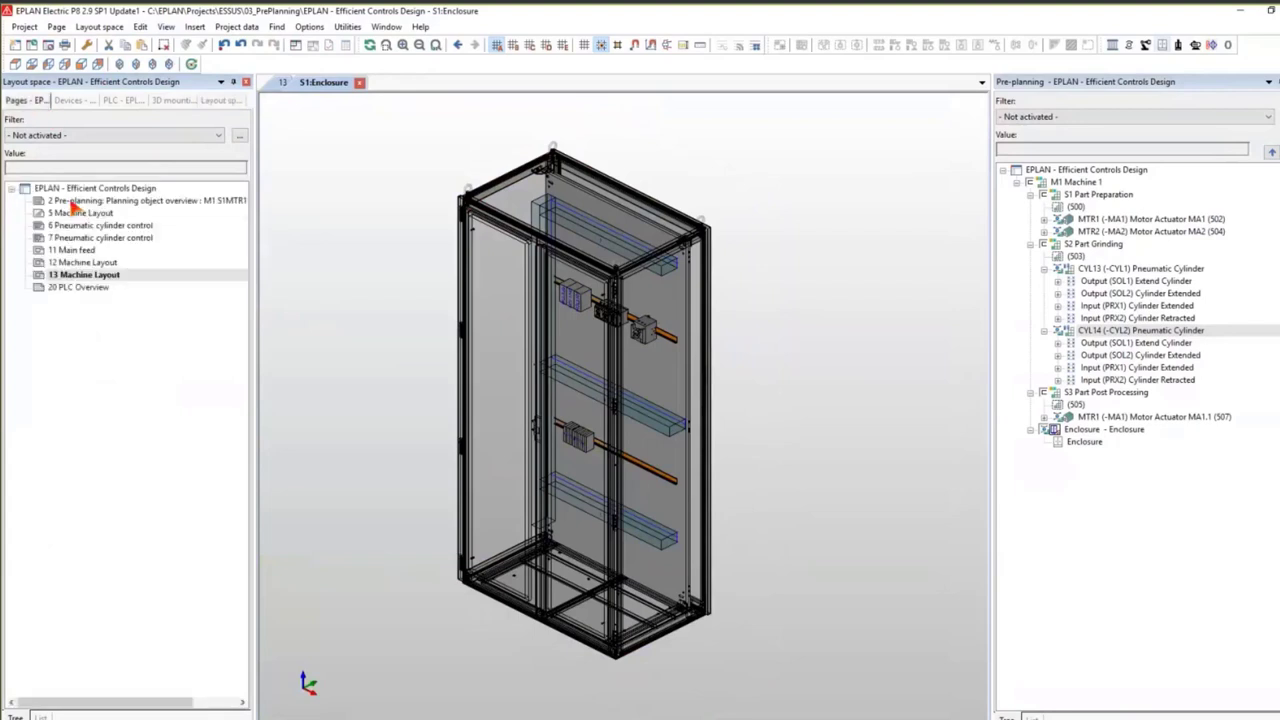
click(76, 209)
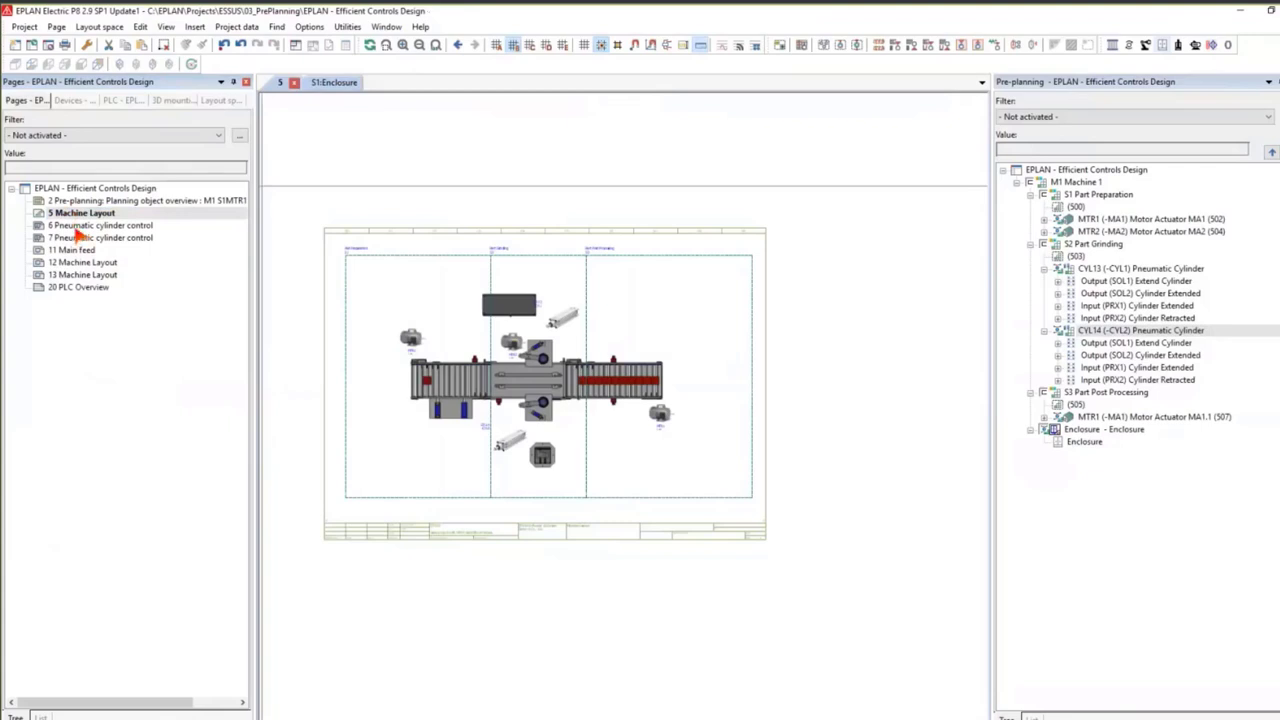
click(73, 228)
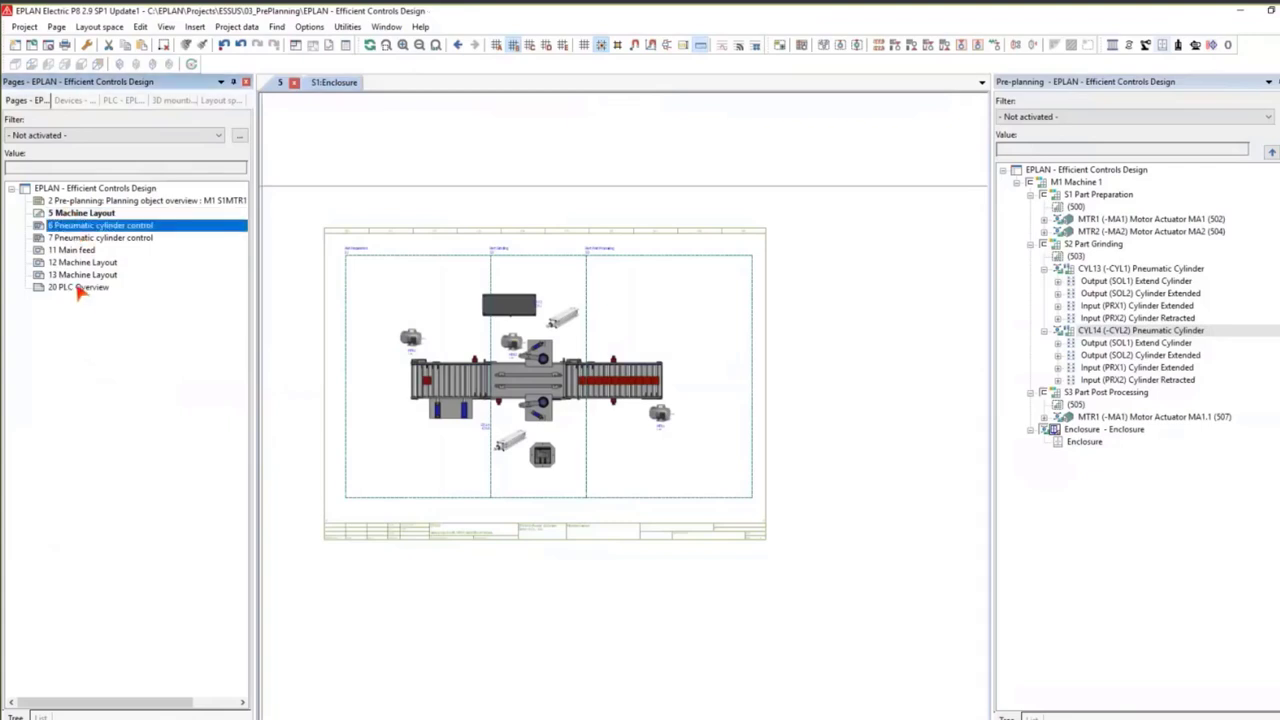